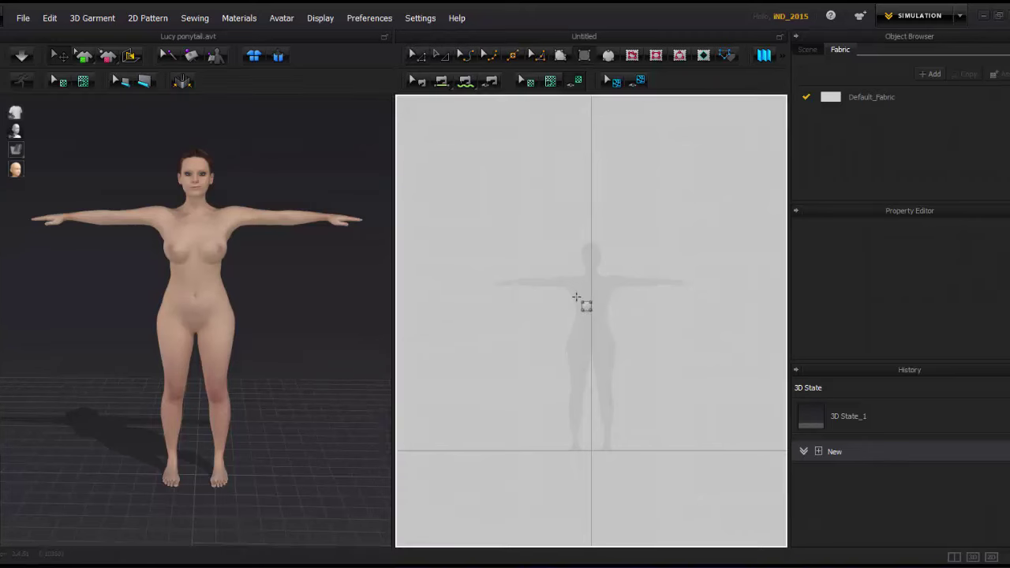
# Draw a rectangular bodice panel over the torso and symmetric-paste a mirrored copy beside it.
pyautogui.scroll(5, 577, 298)
pyautogui.moveTo(646, 358); pyautogui.dragTo(646, 359)
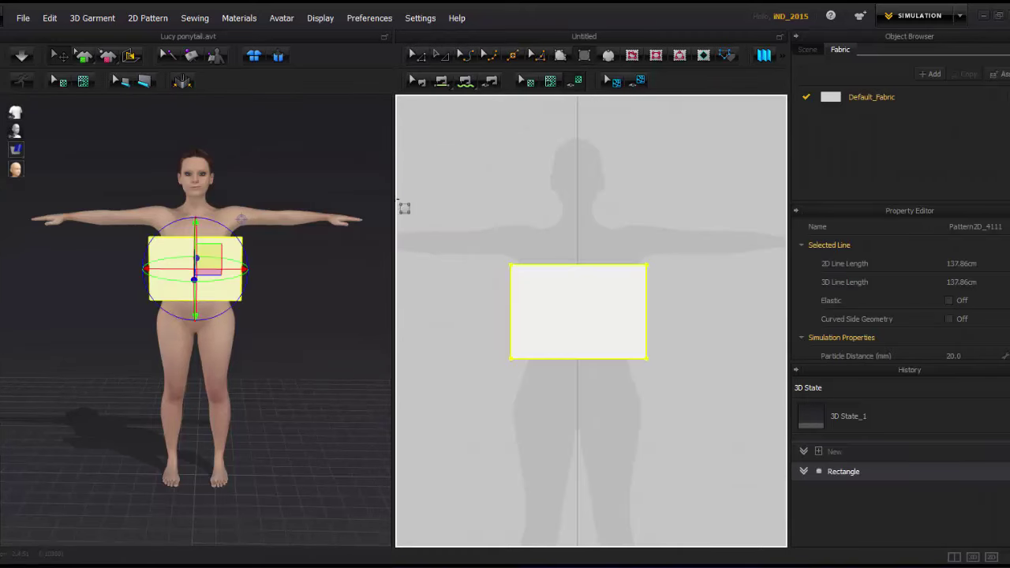
pyautogui.rightClick(637, 264)
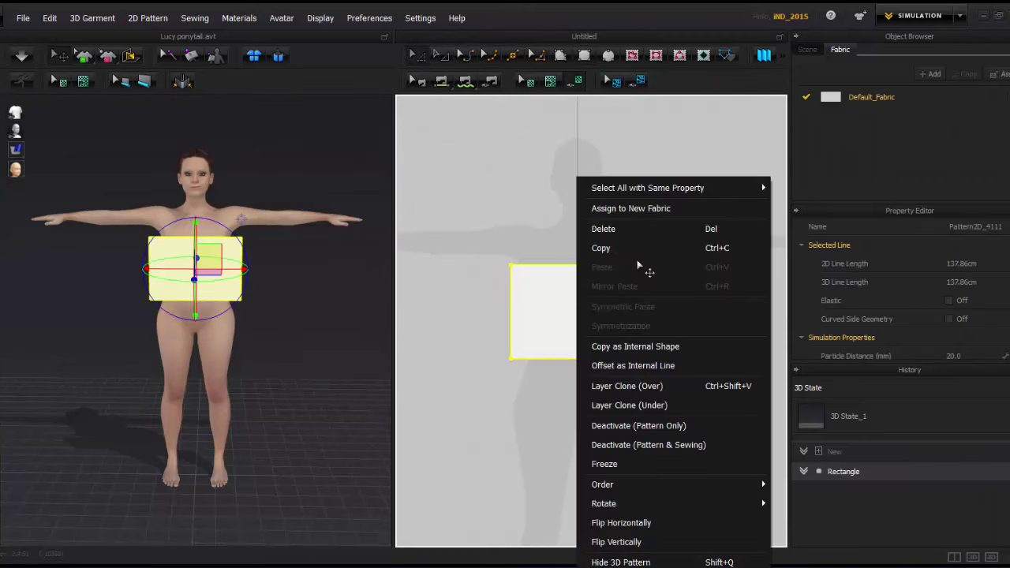
pyautogui.click(623, 247)
pyautogui.hotkey('ctrl', 'v')
pyautogui.scroll(-2, 736, 333)
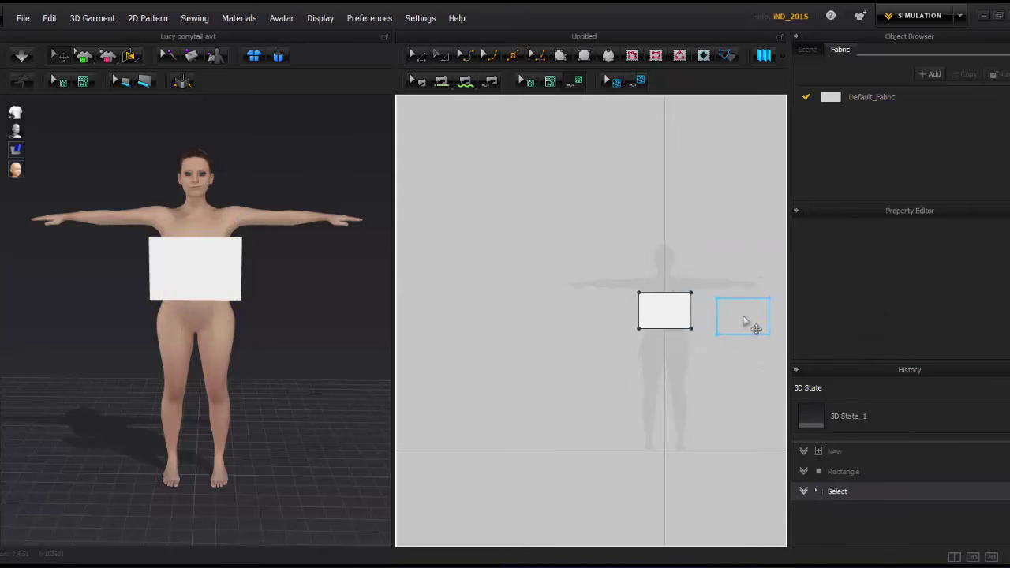
pyautogui.scroll(1, 751, 324)
pyautogui.click(597, 330)
# Flip the mirrored copy horizontally and move it behind the avatar.
pyautogui.moveTo(281, 282); pyautogui.dragTo(129, 338, button='right')
pyautogui.rightClick(129, 322)
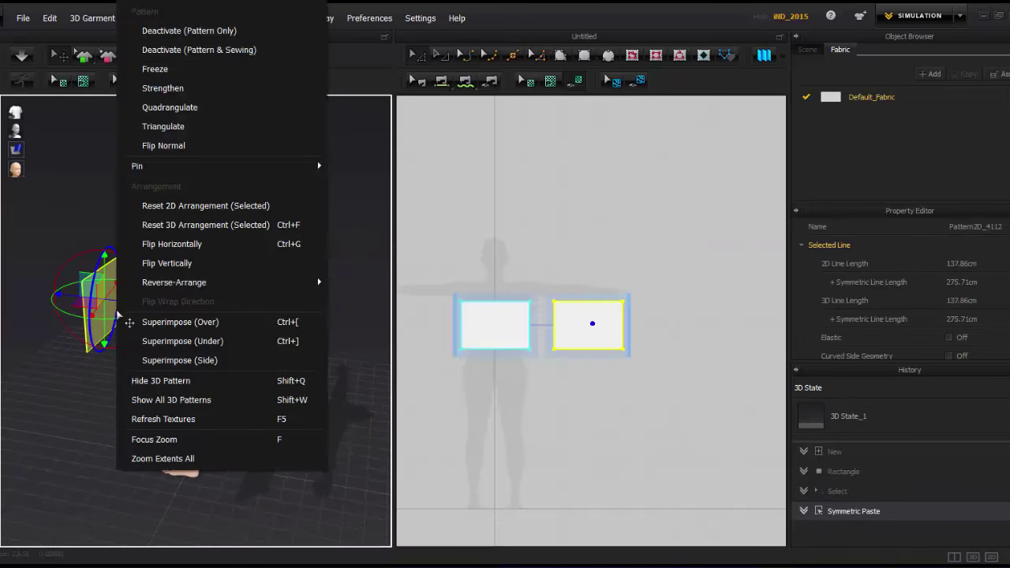
pyautogui.click(150, 241)
pyautogui.moveTo(146, 319)
pyautogui.mouseDown()
pyautogui.moveTo(274, 310)
pyautogui.moveTo(300, 281)
pyautogui.mouseUp()
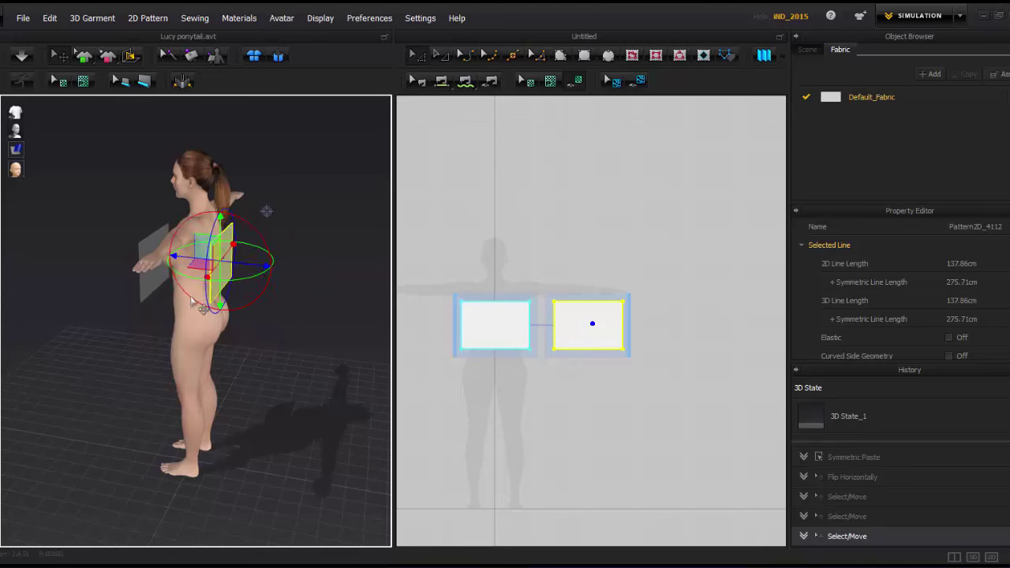
# Raise the shared top edge of both panels so they become taller.
pyautogui.press('2')
pyautogui.scroll(2, 530, 236)
pyautogui.press('z')
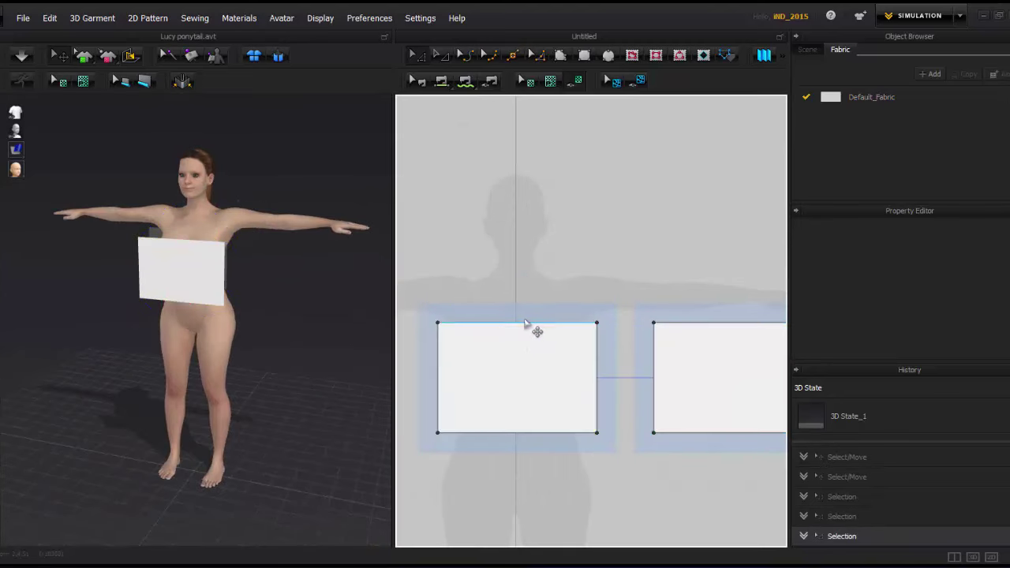
pyautogui.moveTo(532, 323); pyautogui.dragTo(534, 293)
pyautogui.click(486, 332)
pyautogui.scroll(-2, 485, 333)
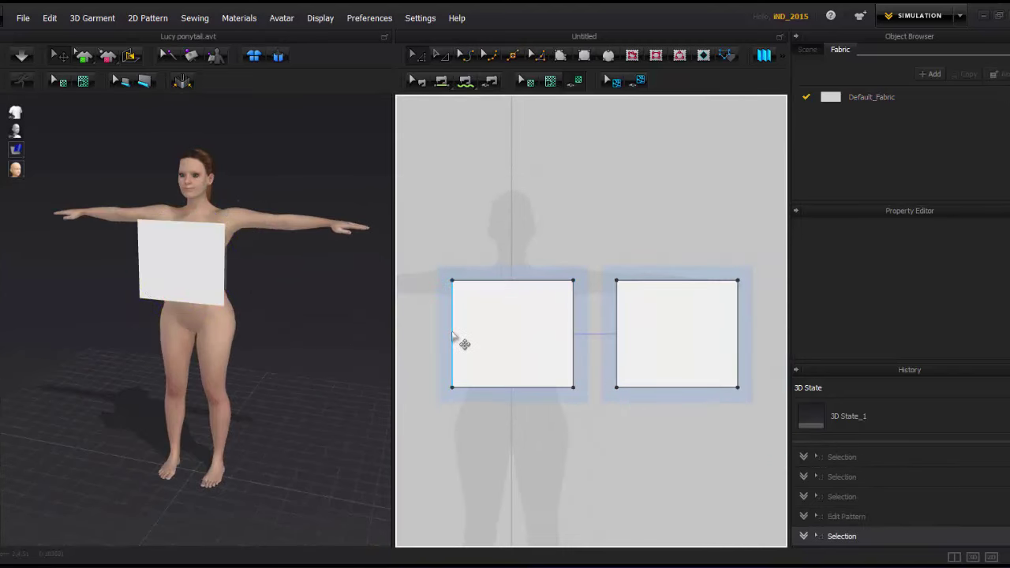
pyautogui.click(456, 337)
pyautogui.scroll(2, 516, 331)
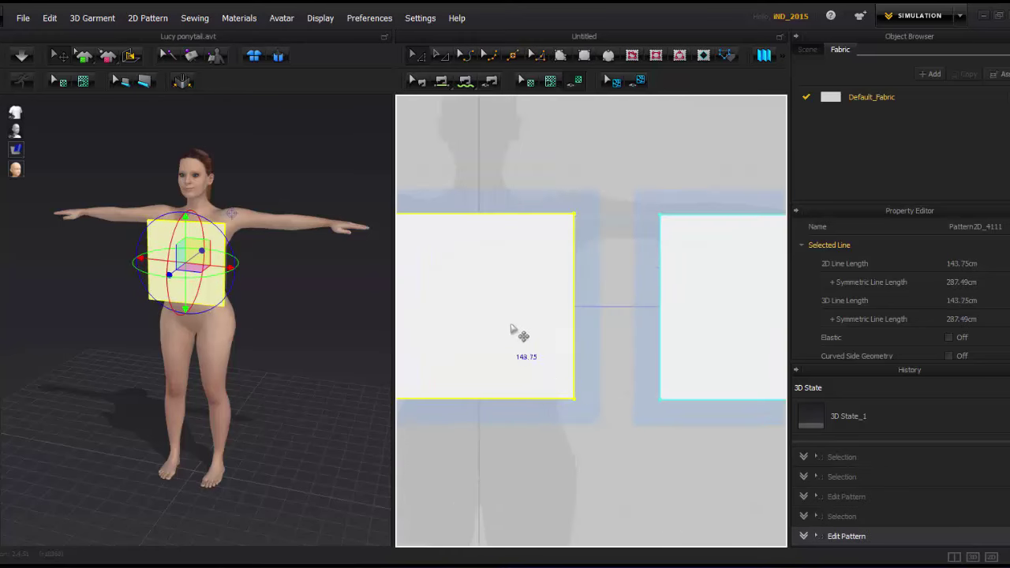
pyautogui.scroll(-1, 505, 309)
pyautogui.rightClick(510, 294)
pyautogui.click(588, 266)
pyautogui.scroll(1, 587, 266)
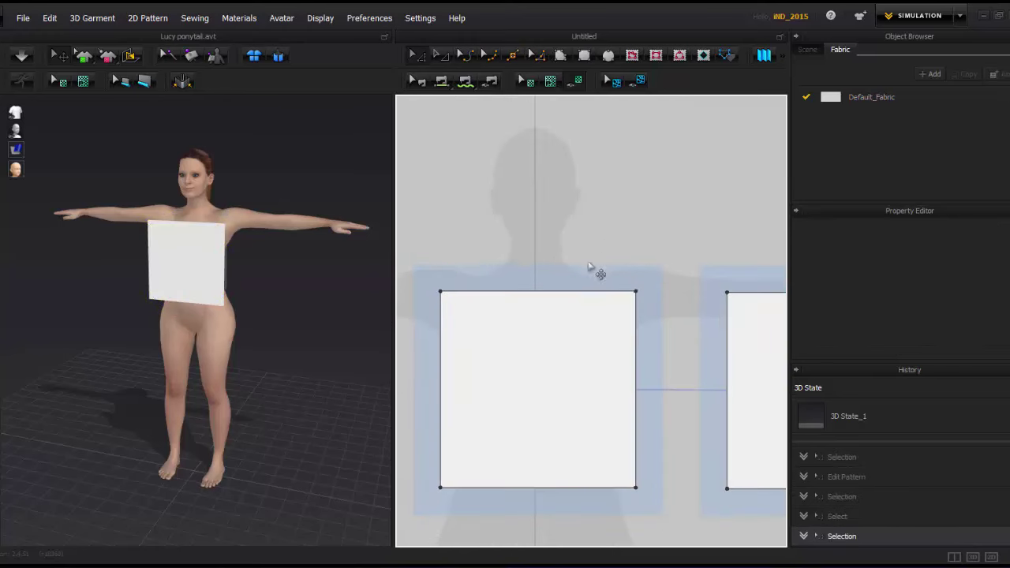
# Create a small rectangular neck strip and symmetric-paste a mirrored copy beside it.
pyautogui.click(580, 272)
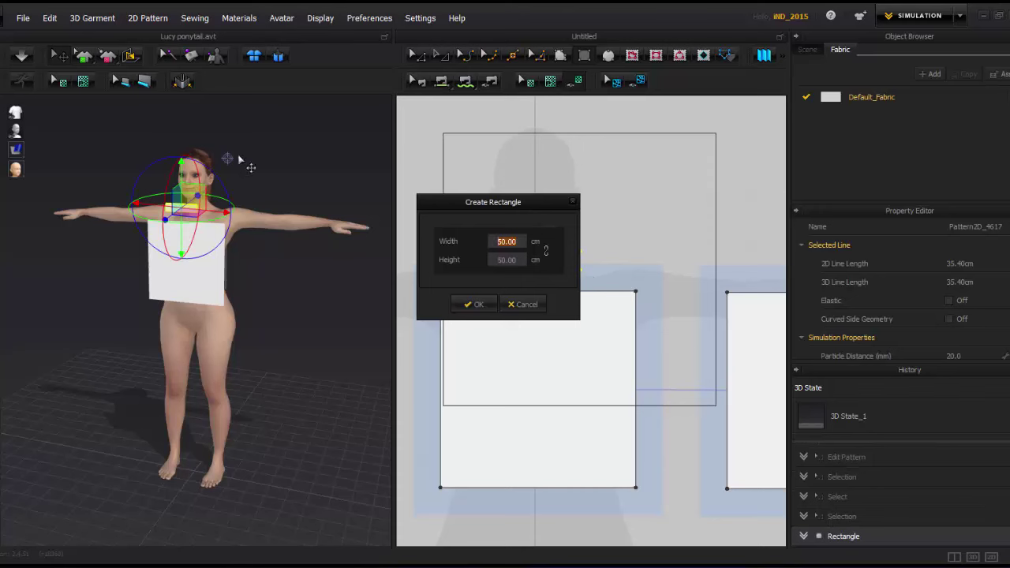
pyautogui.click(477, 304)
pyautogui.rightClick(552, 260)
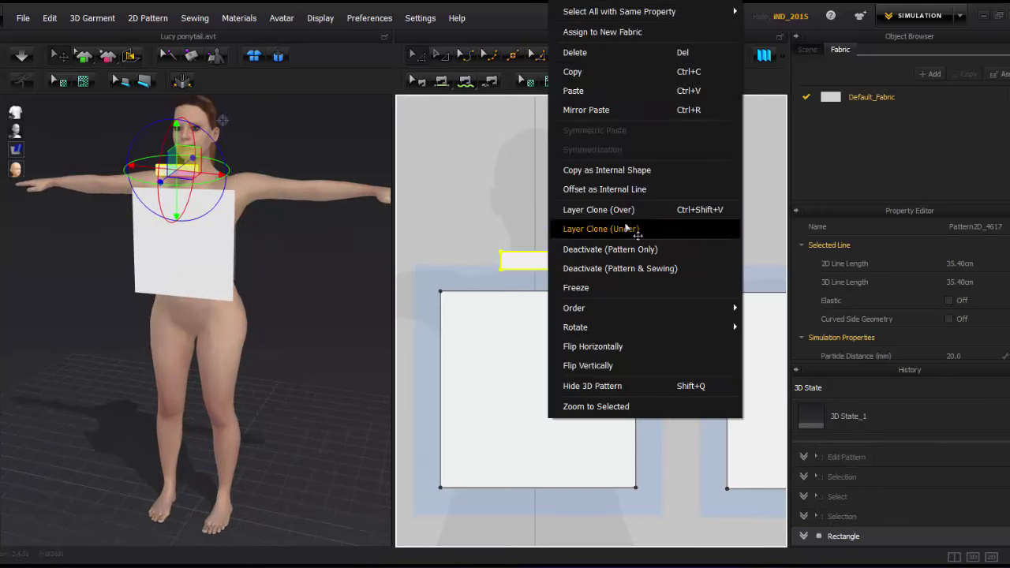
pyautogui.click(617, 247)
pyautogui.hotkey('ctrl', 'v')
pyautogui.click(662, 265)
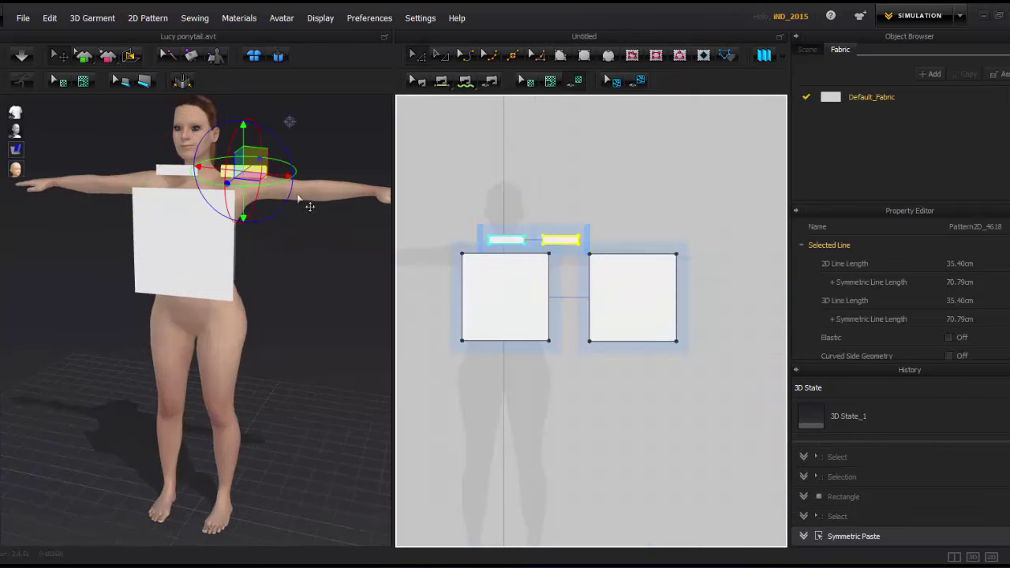
# Flip the strip on the avatar horizontally to face the other way.
pyautogui.moveTo(267, 231)
pyautogui.mouseDown(button='right')
pyautogui.moveTo(327, 226)
pyautogui.moveTo(247, 142)
pyautogui.mouseUp(button='right')
pyautogui.scroll(3, 246, 141)
pyautogui.rightClick(235, 236)
pyautogui.click(284, 245)
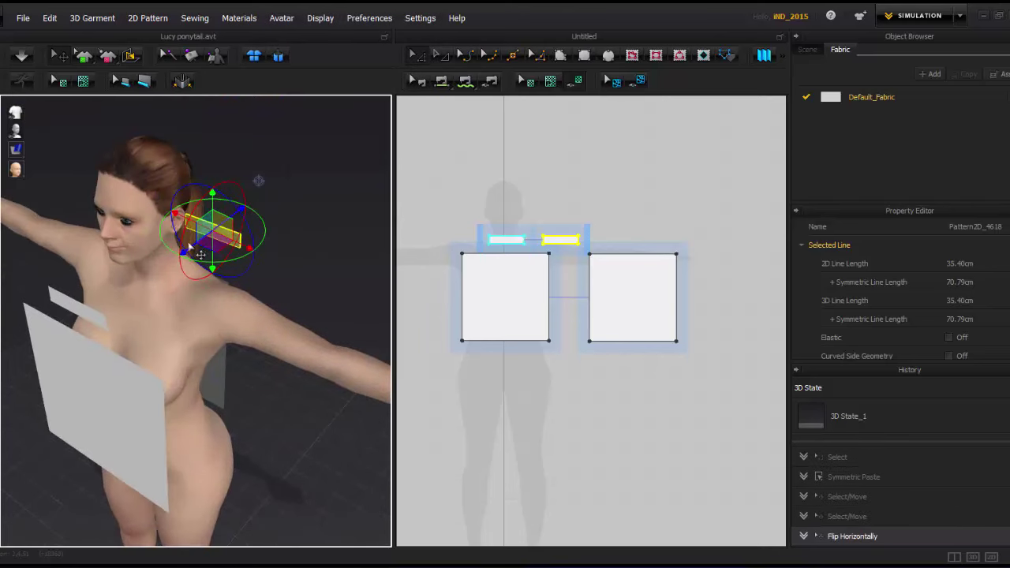
# Simulate the two linked neck strips into a collar band around the neck.
pyautogui.click(101, 295)
pyautogui.scroll(3, 146, 263)
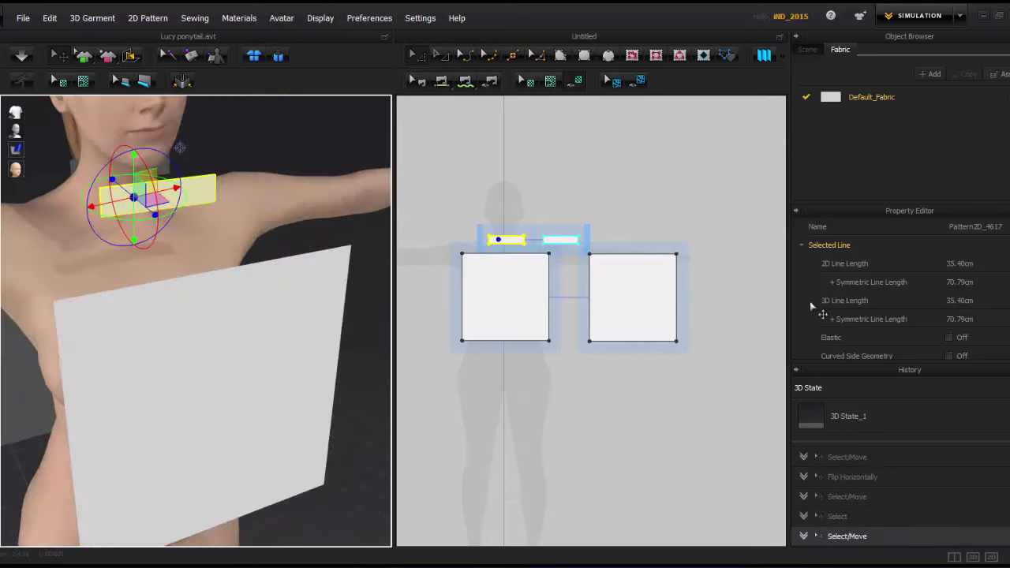
pyautogui.click(457, 98)
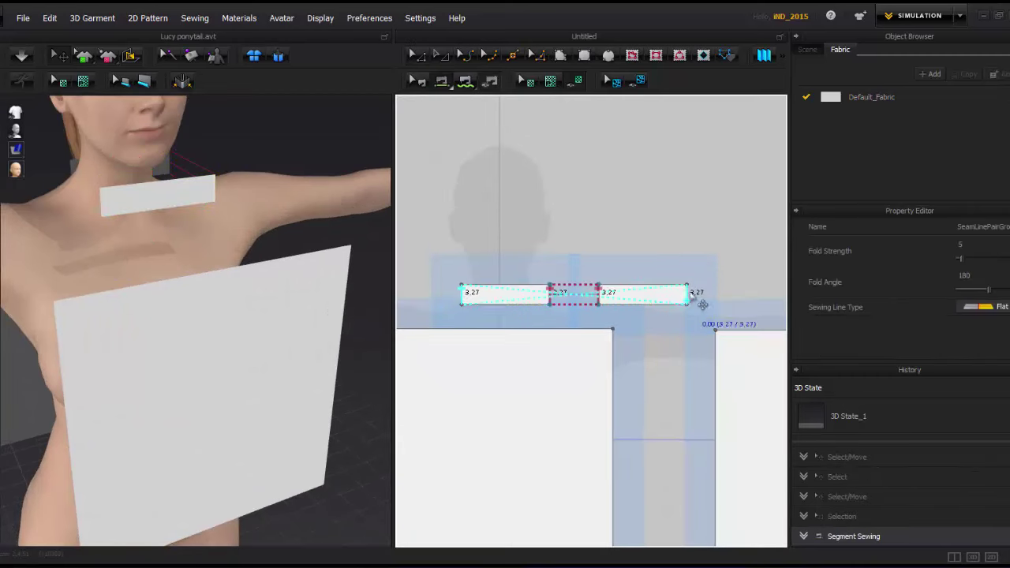
pyautogui.click(32, 68)
pyautogui.scroll(-5, 236, 316)
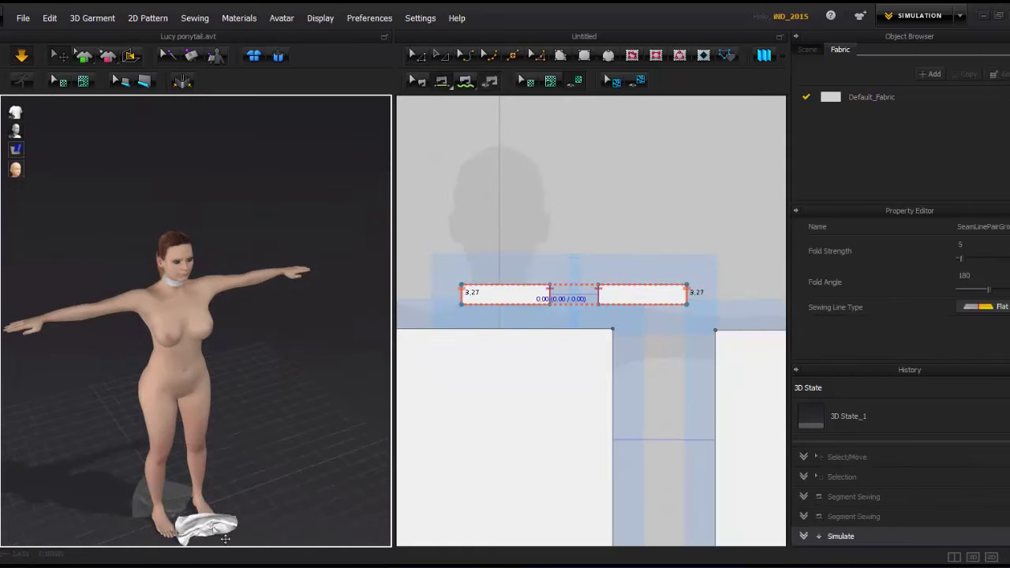
# Reset the bodice panel onto the torso and split the collar strip's bottom edge in two.
pyautogui.rightClick(283, 285)
pyautogui.click(236, 241)
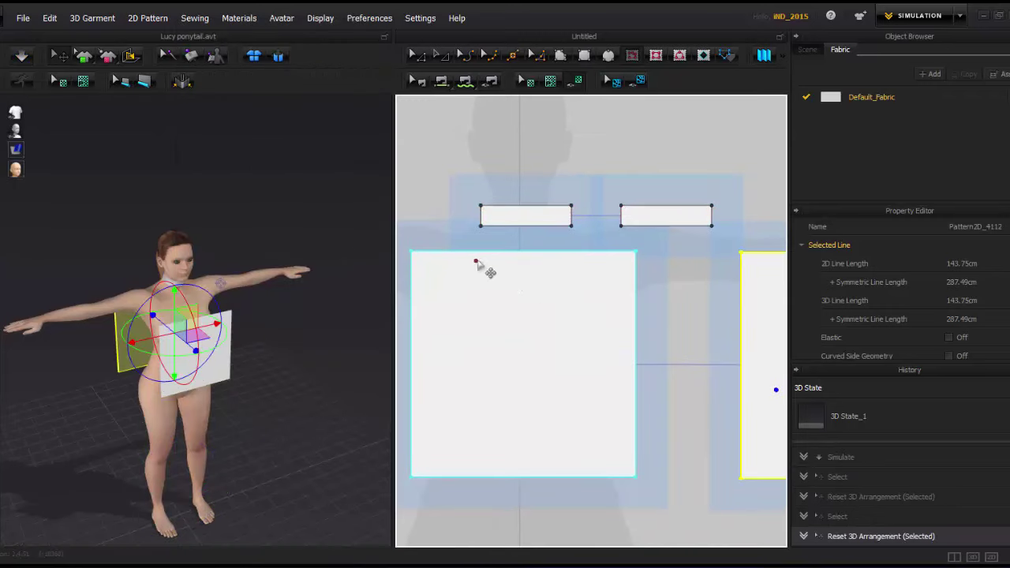
pyautogui.rightClick(508, 227)
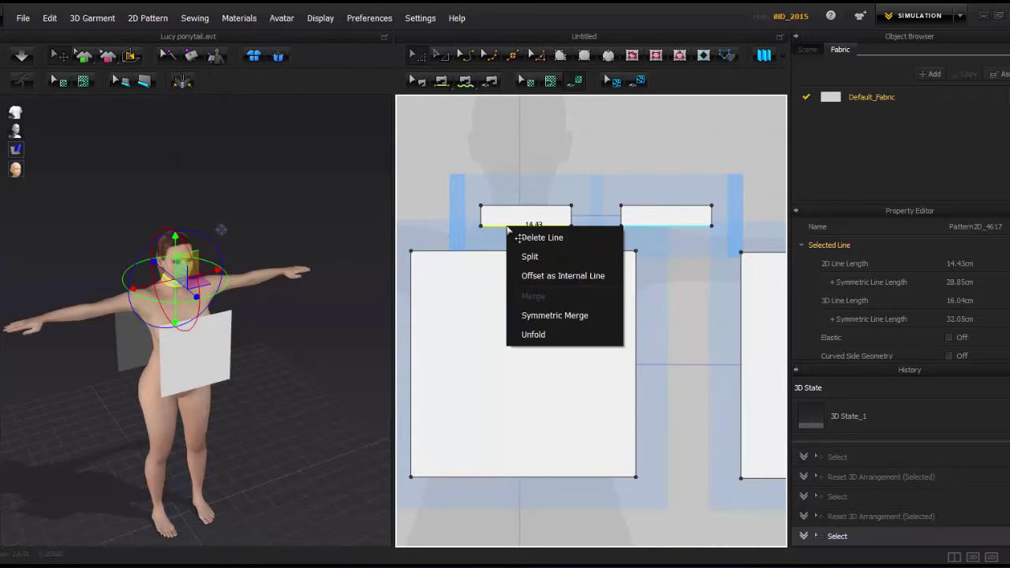
pyautogui.click(529, 256)
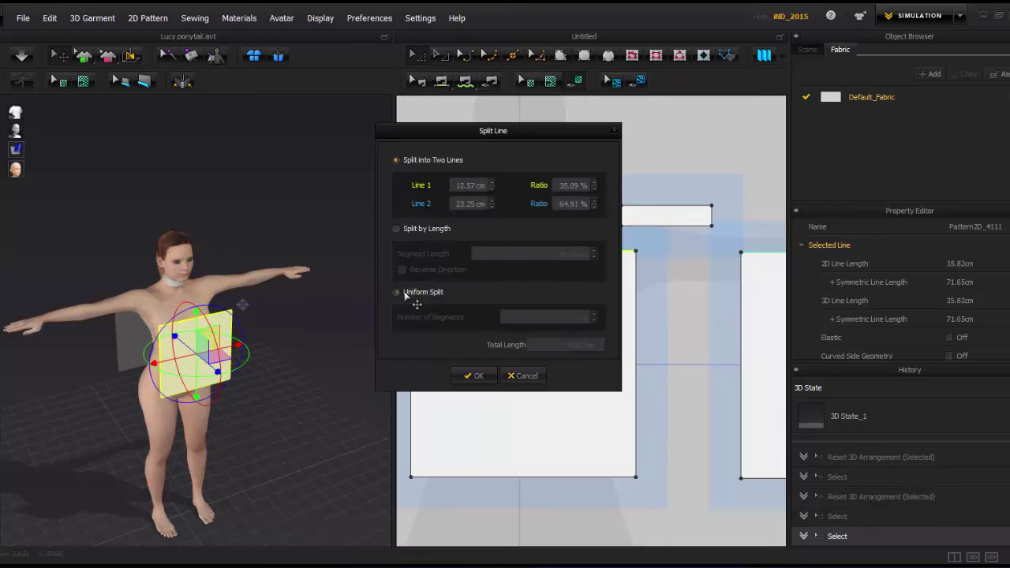
pyautogui.click(474, 375)
pyautogui.scroll(3, 516, 268)
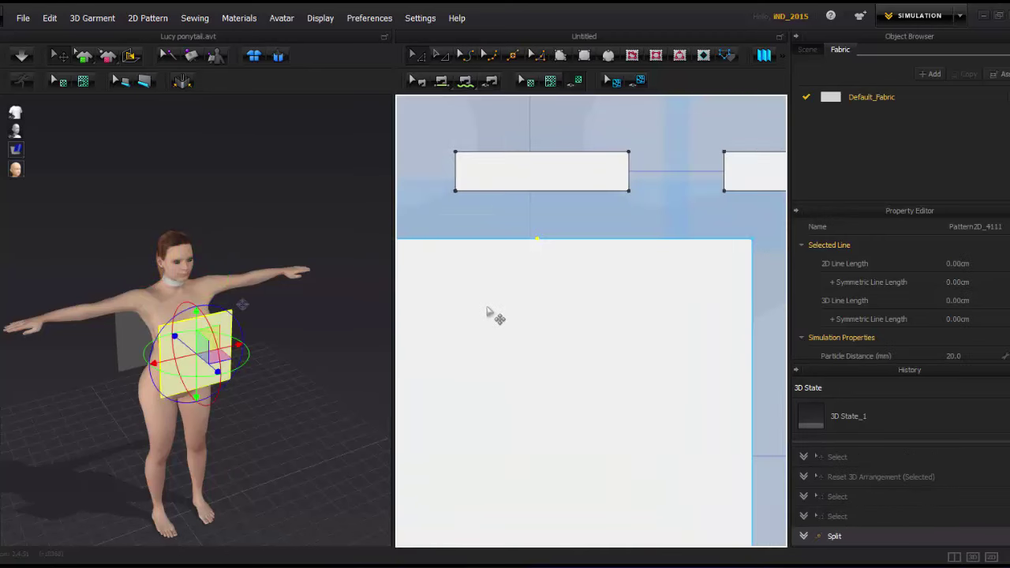
# Split the bodice top edge, dividing its right part into 7.22 and 10.69 cm segments.
pyautogui.rightClick(508, 240)
pyautogui.click(523, 268)
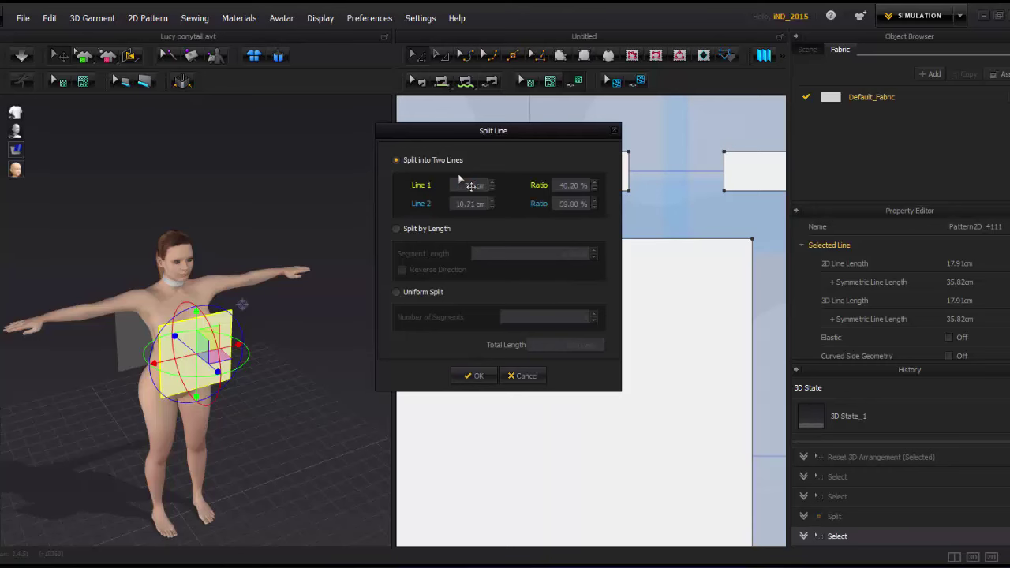
pyautogui.click(474, 375)
pyautogui.rightClick(563, 239)
pyautogui.press('Escape')
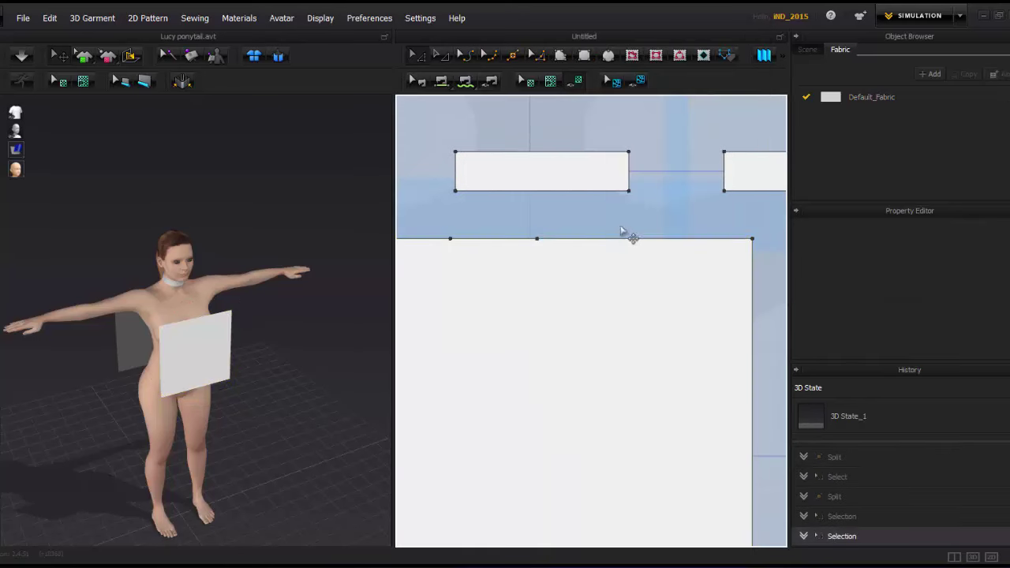
pyautogui.rightClick(652, 239)
pyautogui.click(666, 266)
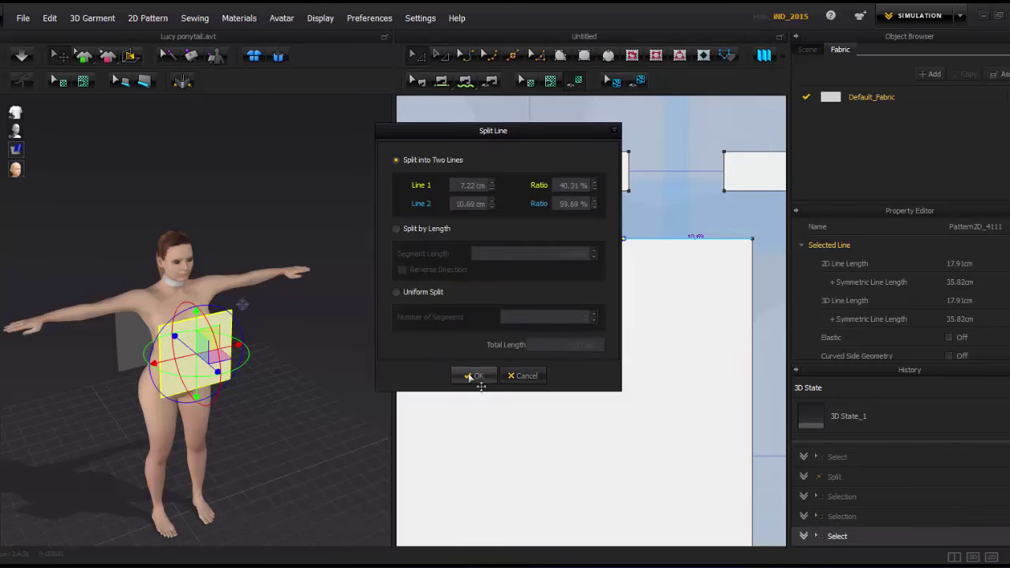
pyautogui.click(469, 376)
pyautogui.click(539, 243)
pyautogui.click(547, 246)
pyautogui.scroll(-5, 547, 239)
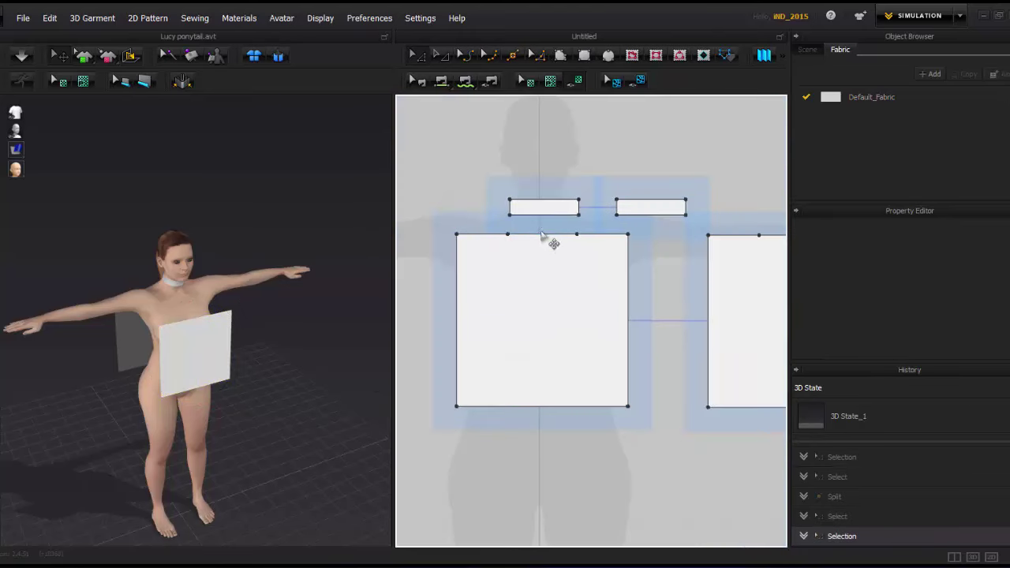
pyautogui.click(561, 247)
# Delete the extra point on the top edge and check the point on the panel's left edge.
pyautogui.press('Delete')
pyautogui.scroll(3, 597, 287)
pyautogui.scroll(-3, 598, 286)
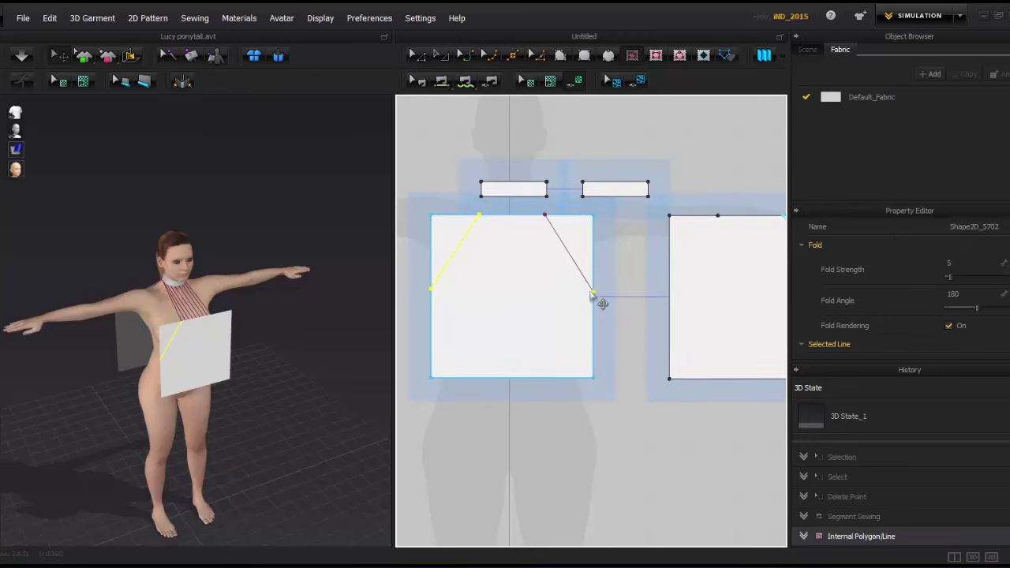
pyautogui.click(431, 282)
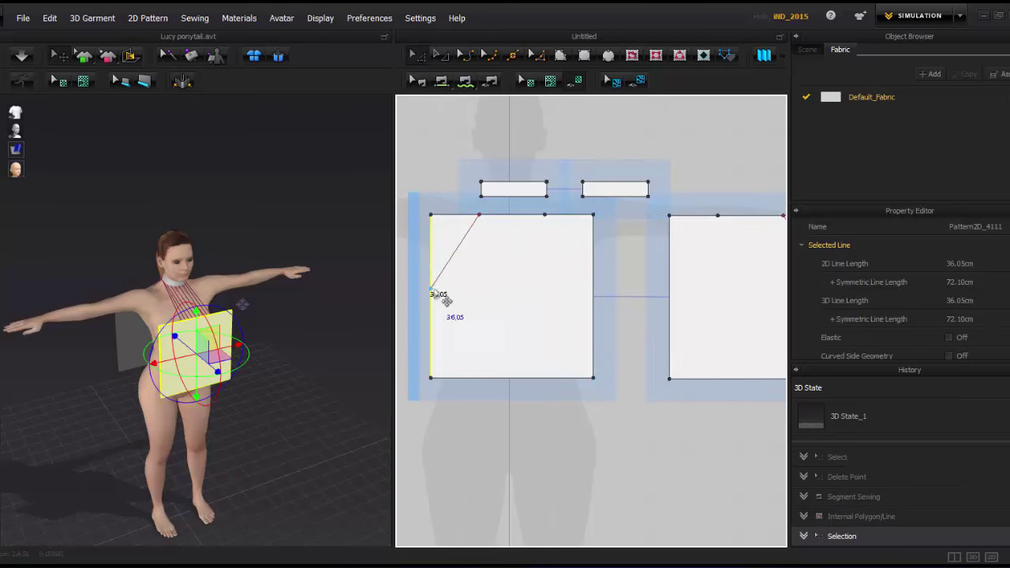
pyautogui.rightClick(432, 292)
pyautogui.press('Escape')
pyautogui.rightClick(407, 289)
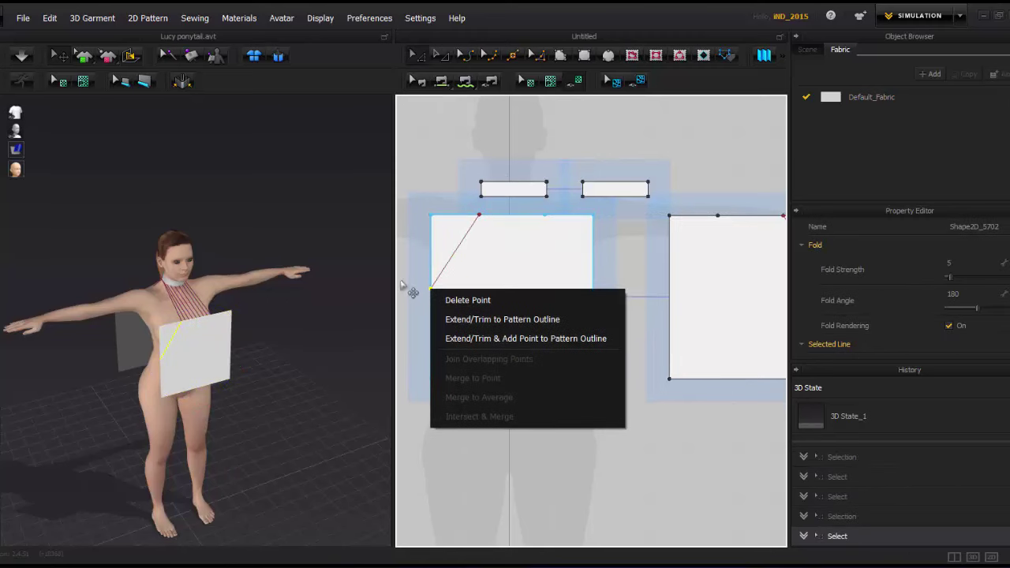
pyautogui.click(408, 289)
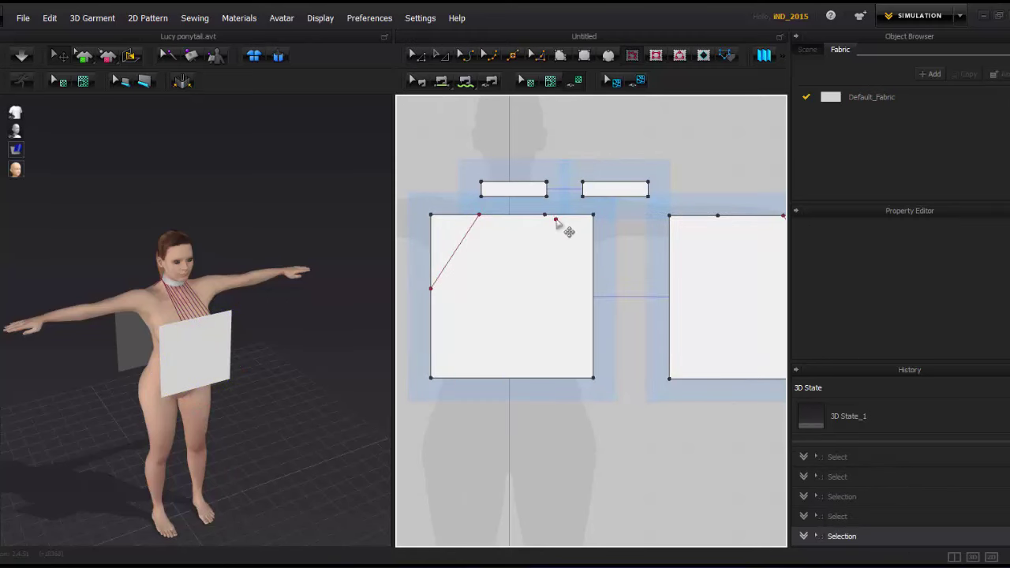
# Cut the panels along both diagonal lines, delete the corner triangles, and sew the side edges.
pyautogui.rightClick(466, 250)
pyautogui.click(497, 319)
pyautogui.rightClick(572, 254)
pyautogui.click(604, 329)
pyautogui.click(593, 247)
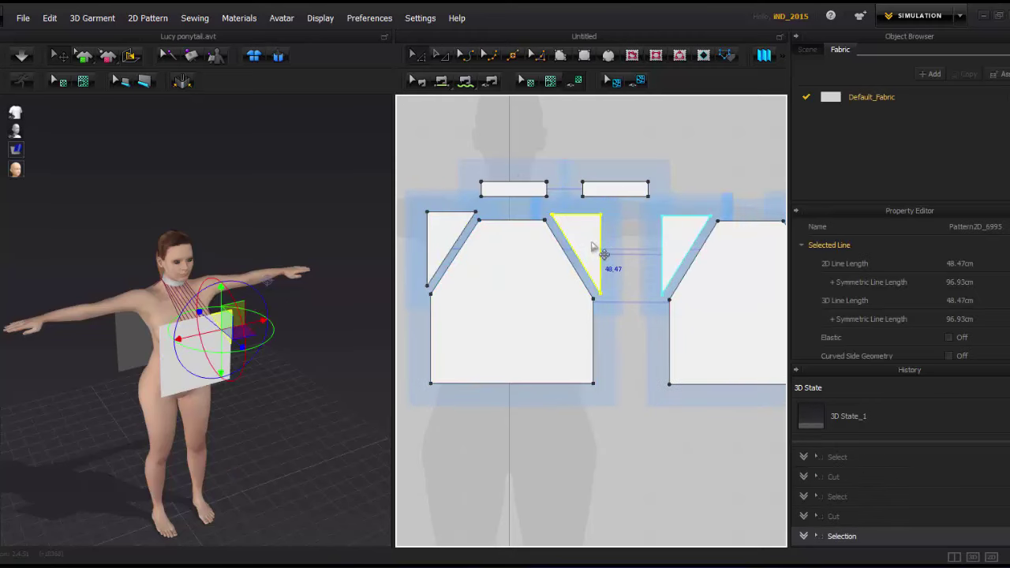
pyautogui.press('Delete')
pyautogui.click(441, 241)
pyautogui.press('Delete')
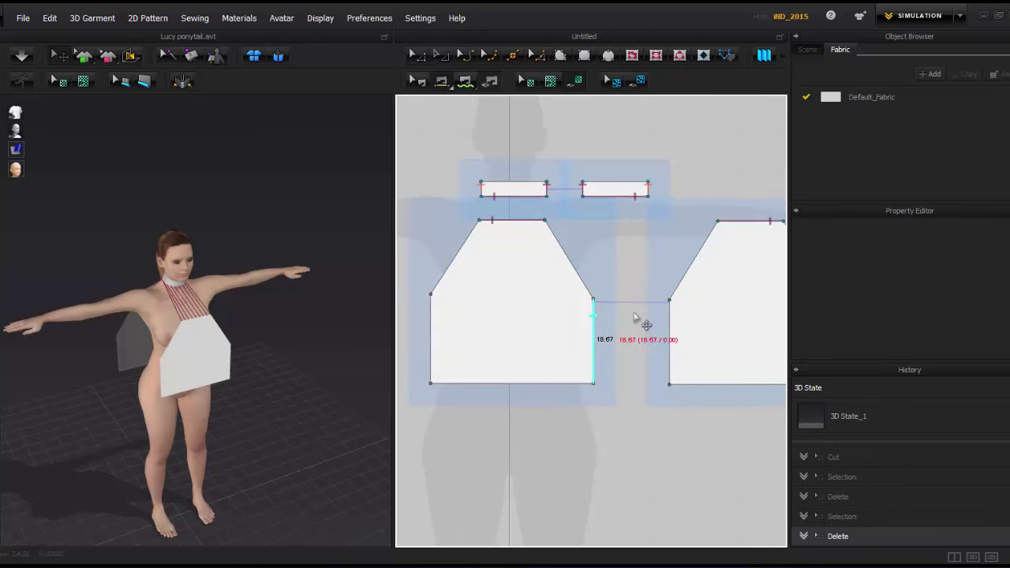
pyautogui.click(669, 340)
pyautogui.scroll(-5, 515, 280)
# Simulate to drape the top on the avatar and return to the front view.
pyautogui.press('space')
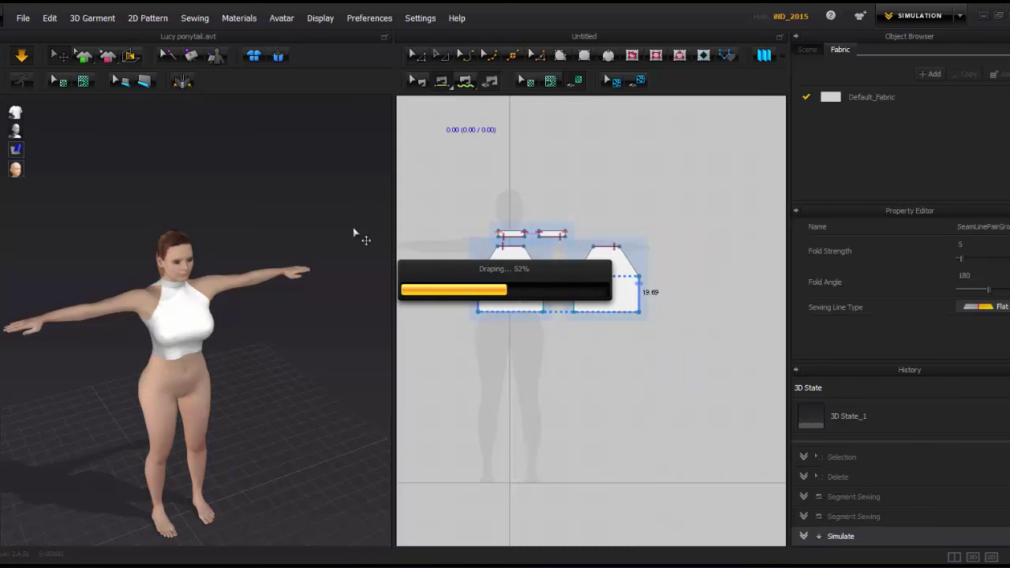
pyautogui.scroll(3, 670, 261)
pyautogui.press('2')
pyautogui.scroll(2, 633, 331)
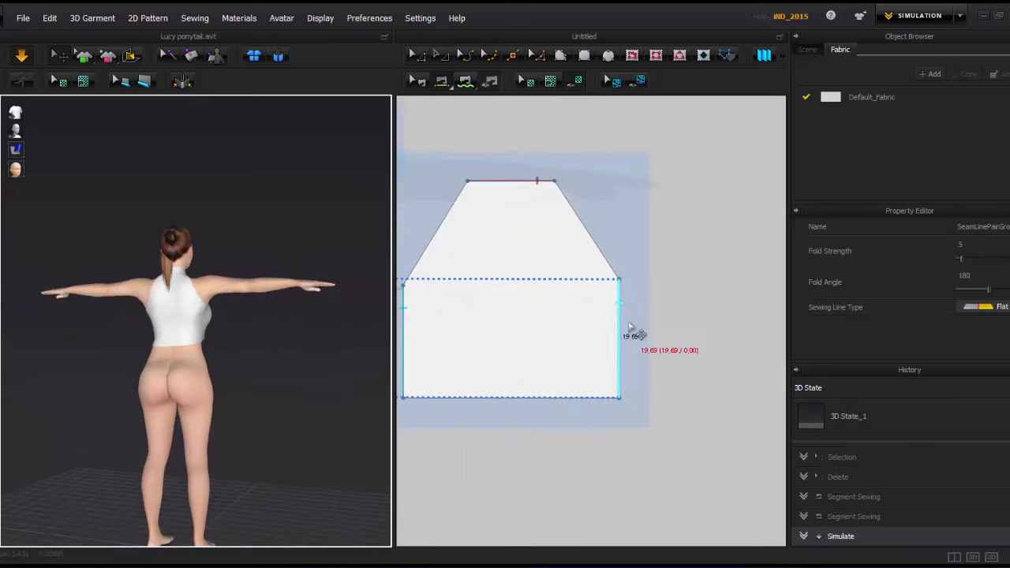
pyautogui.scroll(-3, 552, 316)
pyautogui.scroll(5, 469, 282)
# Adjust the left bodice panel's side corner point and re-simulate the top.
pyautogui.click(470, 280)
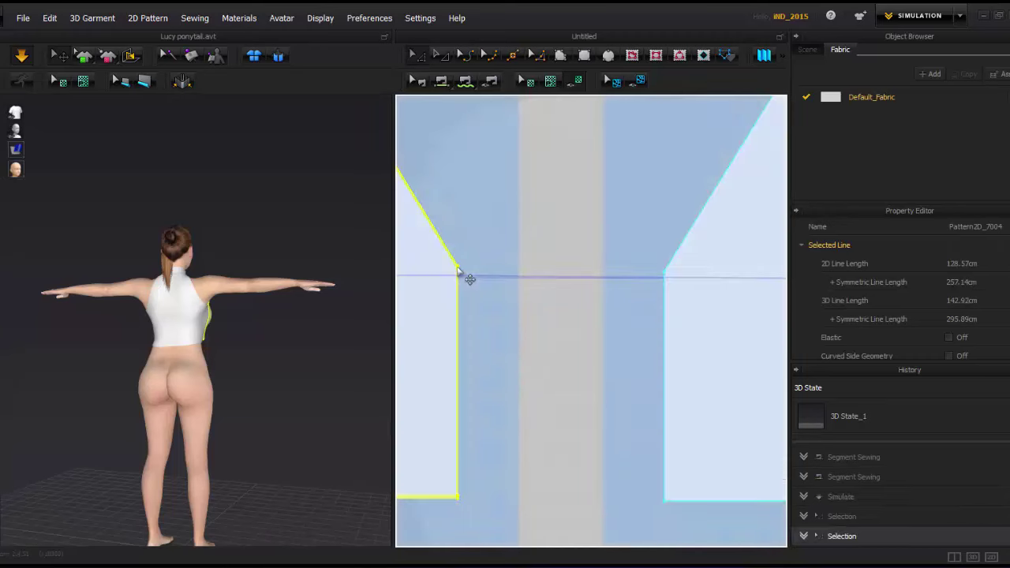
pyautogui.scroll(-5, 467, 271)
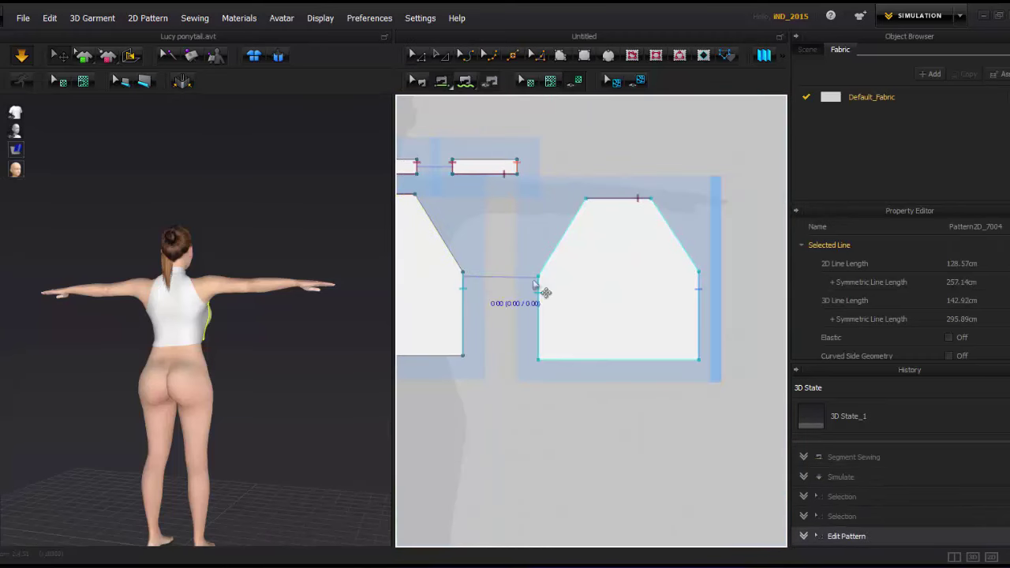
pyautogui.scroll(6, 474, 286)
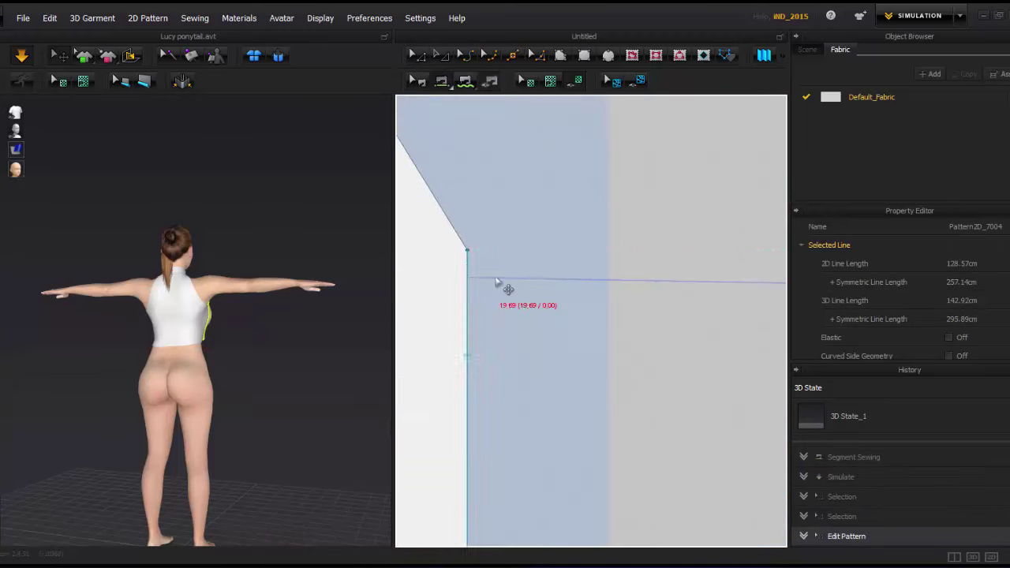
pyautogui.scroll(-3, 497, 260)
pyautogui.click(485, 272)
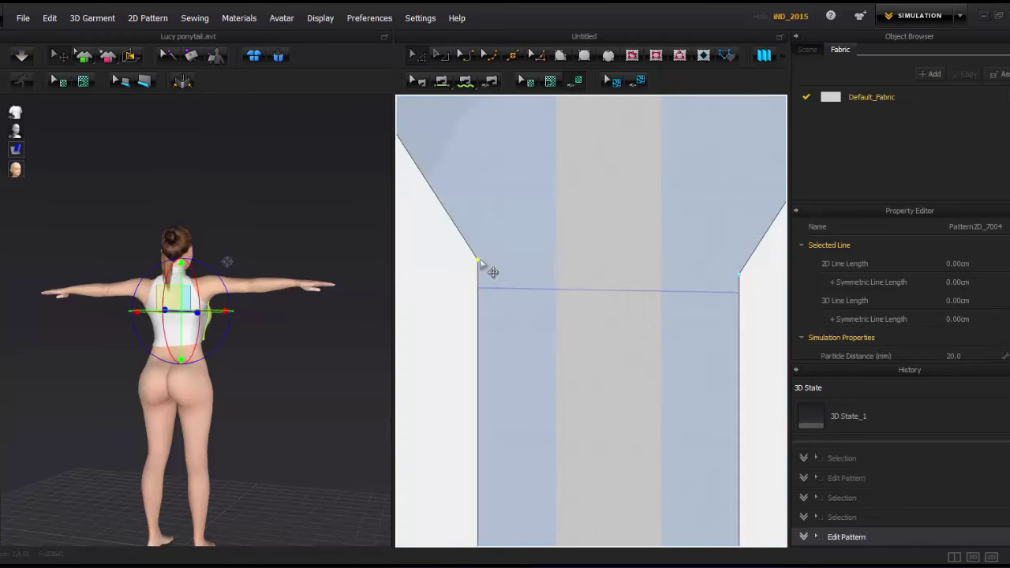
pyautogui.scroll(3, 491, 271)
pyautogui.press('space')
pyautogui.scroll(-5, 493, 356)
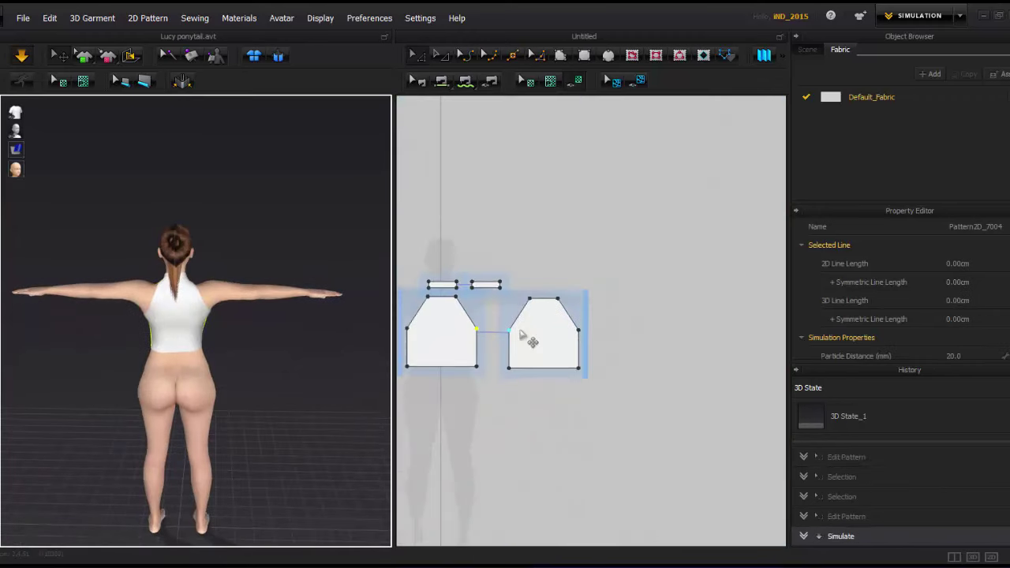
pyautogui.click(521, 366)
# Try a notch in the front panel's hem, then undo it and delete the leftover hem points.
pyautogui.scroll(2, 483, 282)
pyautogui.click(483, 282)
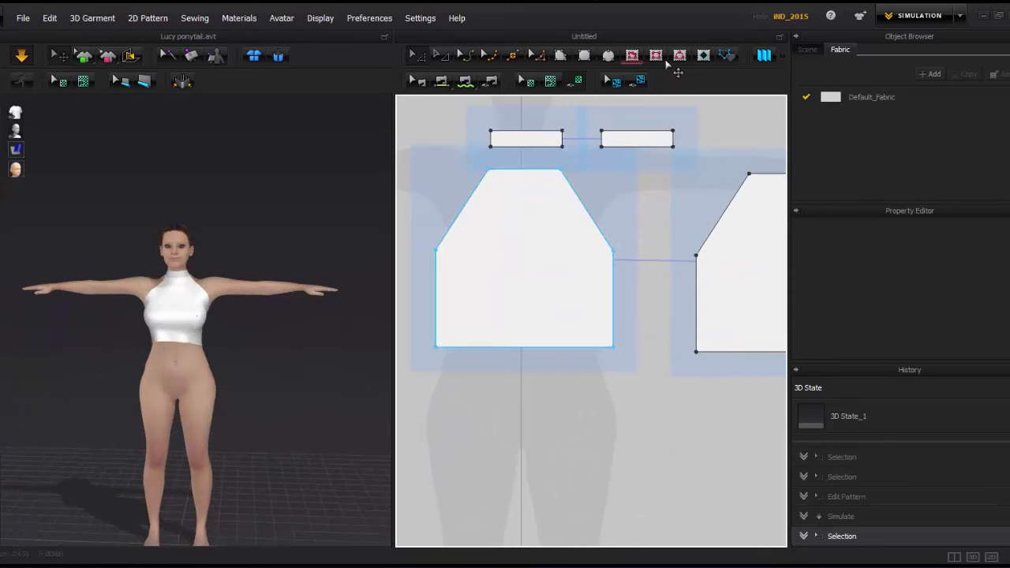
pyautogui.rightClick(483, 350)
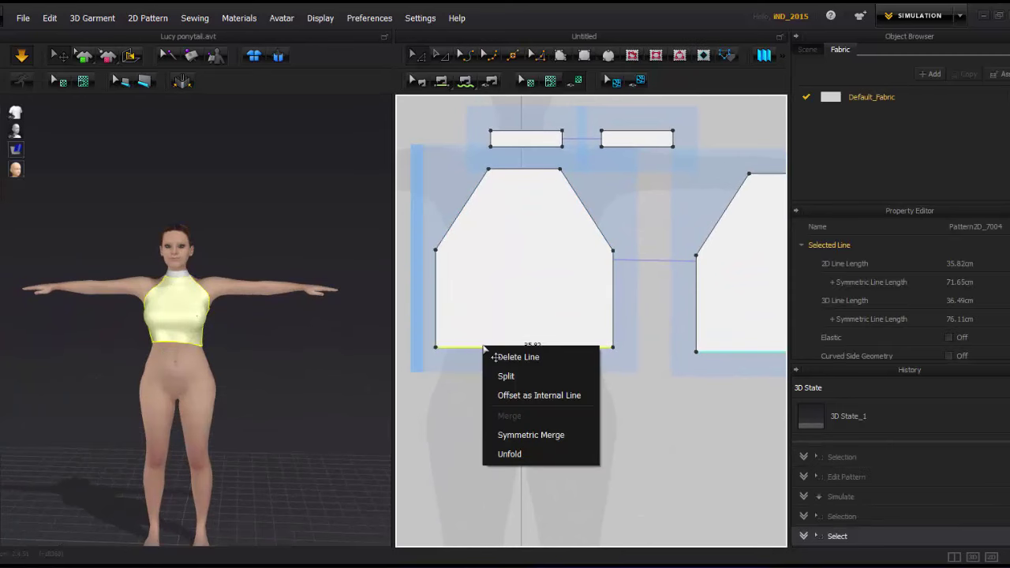
pyautogui.press('z')
pyautogui.click(573, 356)
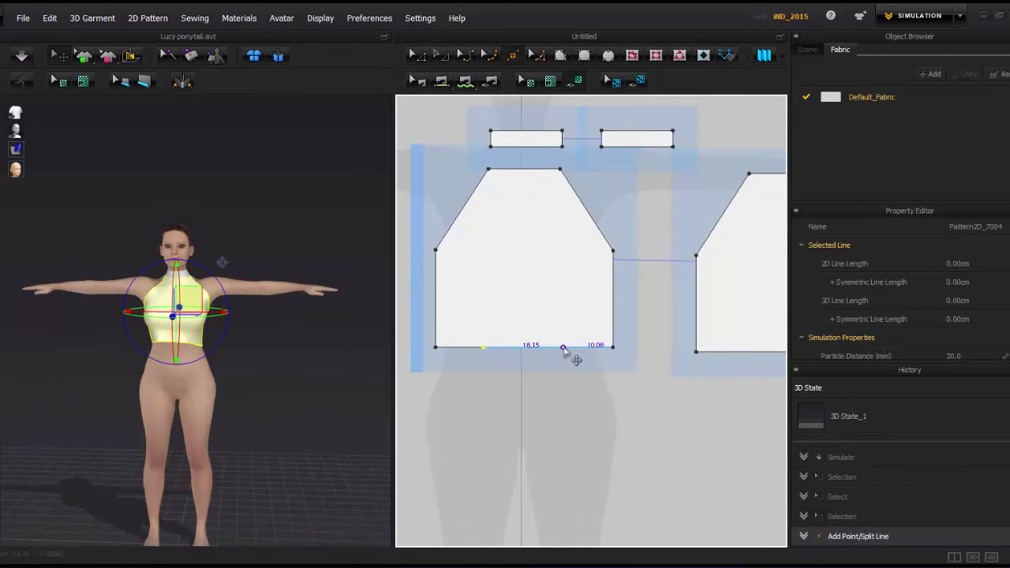
pyautogui.moveTo(482, 347); pyautogui.dragTo(485, 324)
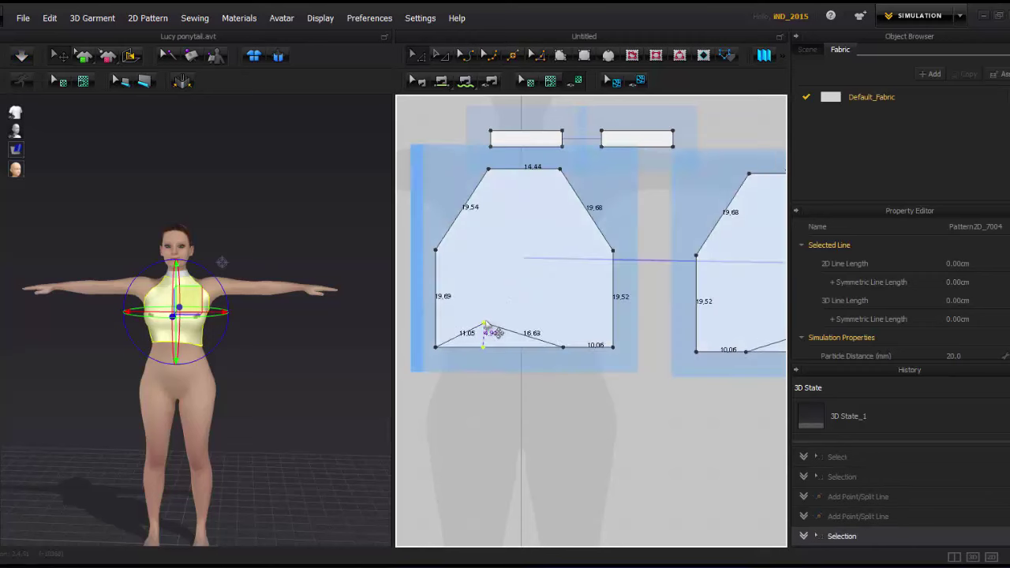
pyautogui.click(540, 404)
pyautogui.hotkey('ctrl', 'z')
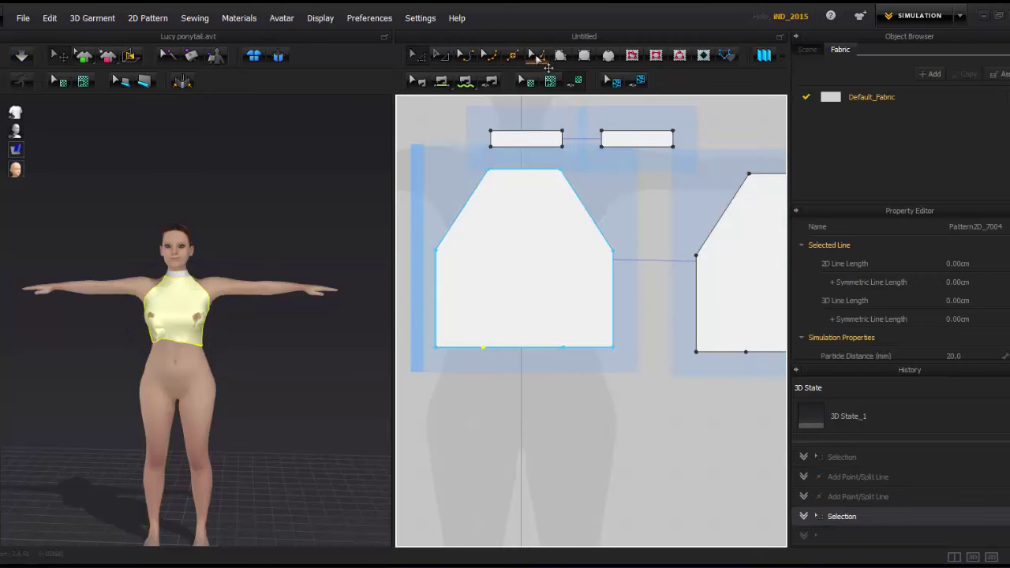
pyautogui.scroll(4, 483, 351)
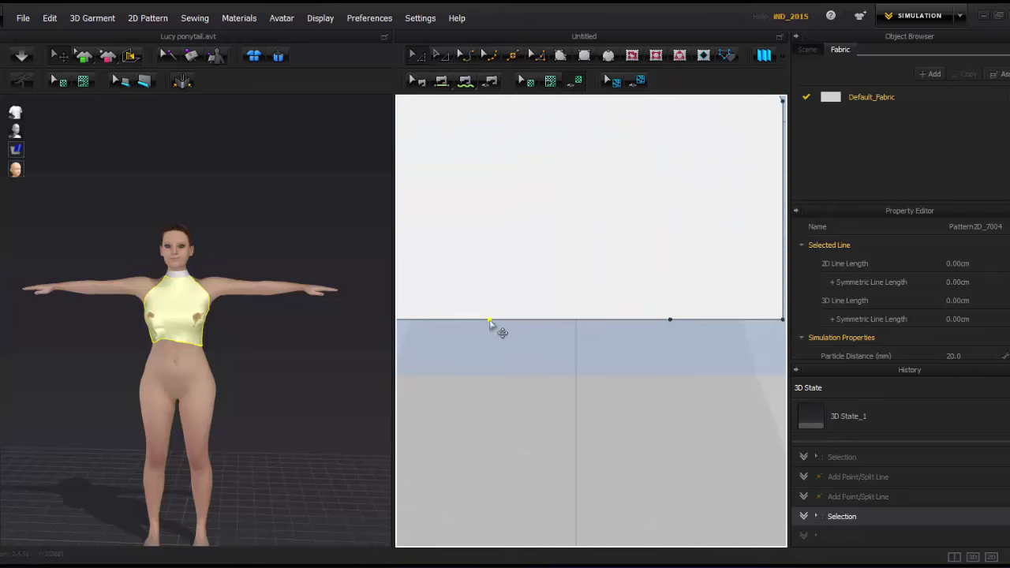
pyautogui.press('Delete')
pyautogui.click(670, 320)
pyautogui.press('Delete')
pyautogui.scroll(-5, 563, 225)
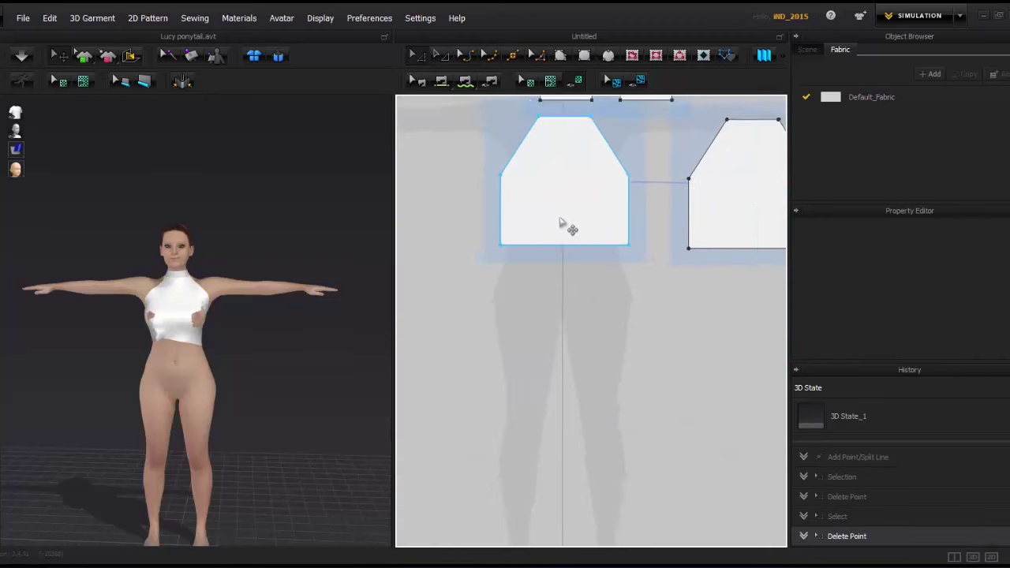
# Add a hem point and pull it up into a tall spike with a widened base.
pyautogui.click(520, 285)
pyautogui.scroll(5, 520, 285)
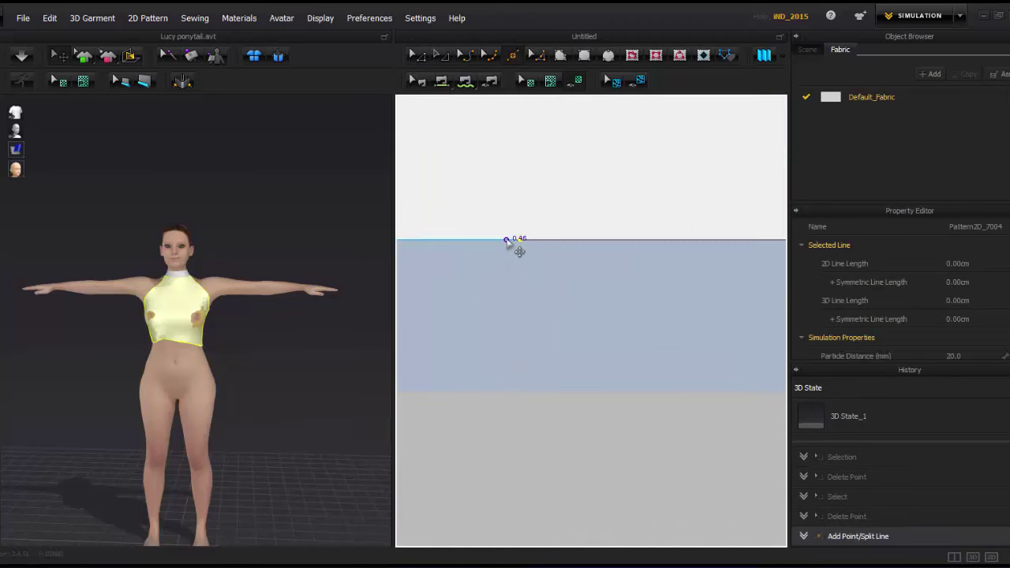
pyautogui.click(519, 239)
pyautogui.moveTo(520, 239); pyautogui.dragTo(518, 191)
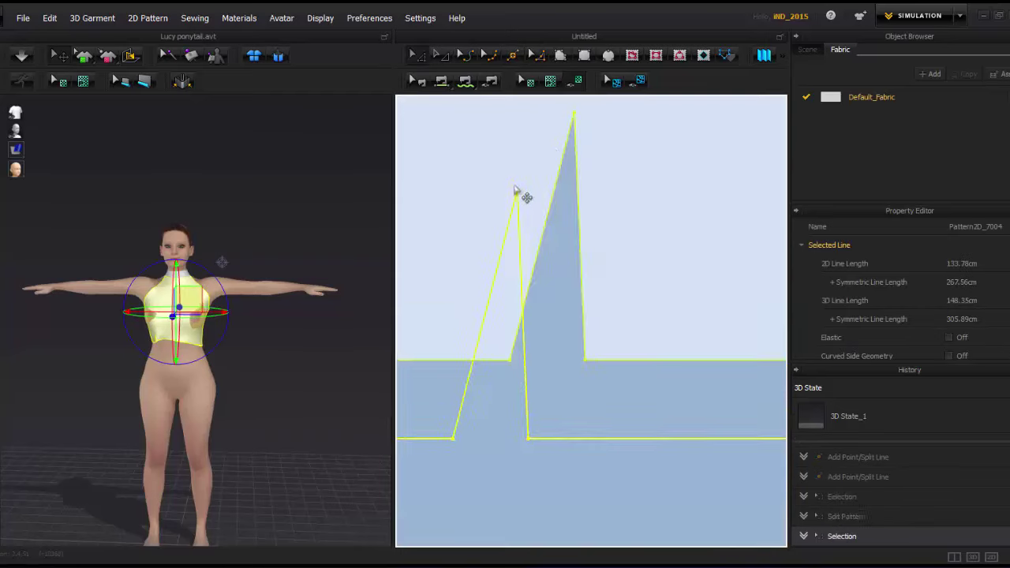
pyautogui.scroll(-3, 527, 324)
pyautogui.moveTo(509, 234); pyautogui.dragTo(503, 183)
pyautogui.scroll(2, 516, 288)
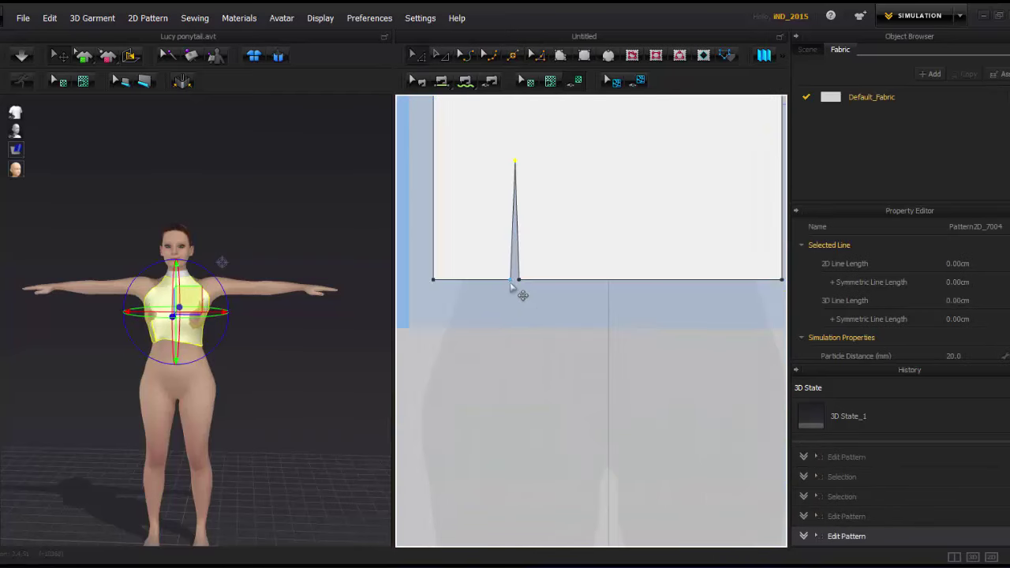
pyautogui.hotkey('ctrl', 'z')
pyautogui.hotkey('ctrl', 'y')
pyautogui.moveTo(514, 288); pyautogui.dragTo(536, 286)
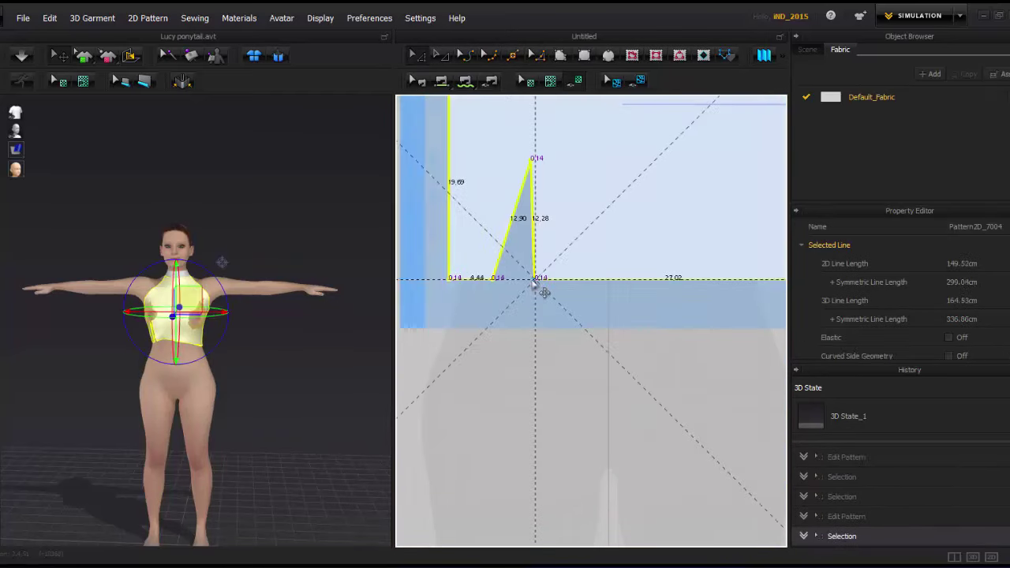
pyautogui.scroll(-3, 544, 297)
pyautogui.scroll(3, 576, 319)
pyautogui.click(591, 345)
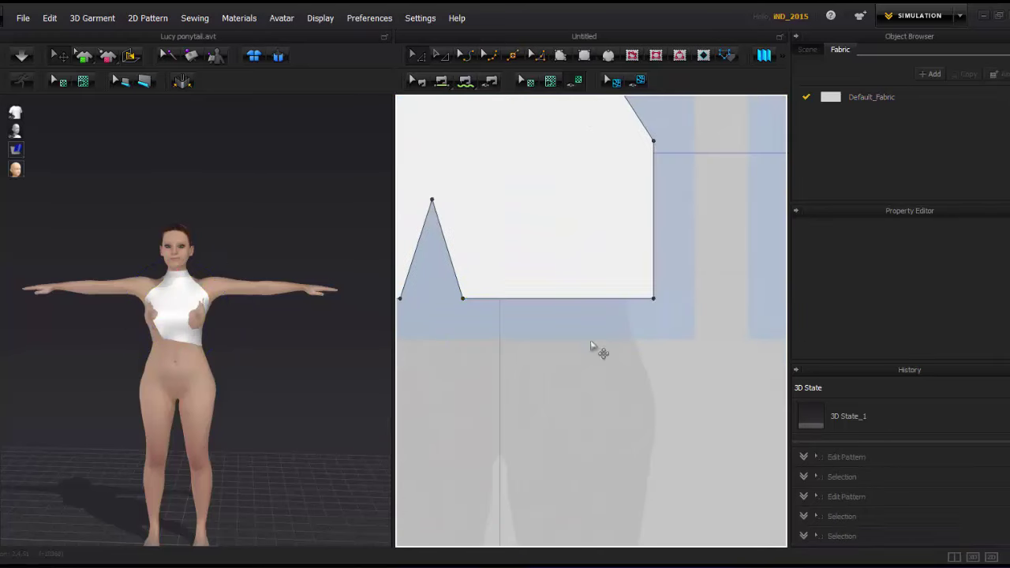
# Add two more hem points and pull up a second spike, widening it at the hem.
pyautogui.click(565, 300)
pyautogui.click(581, 298)
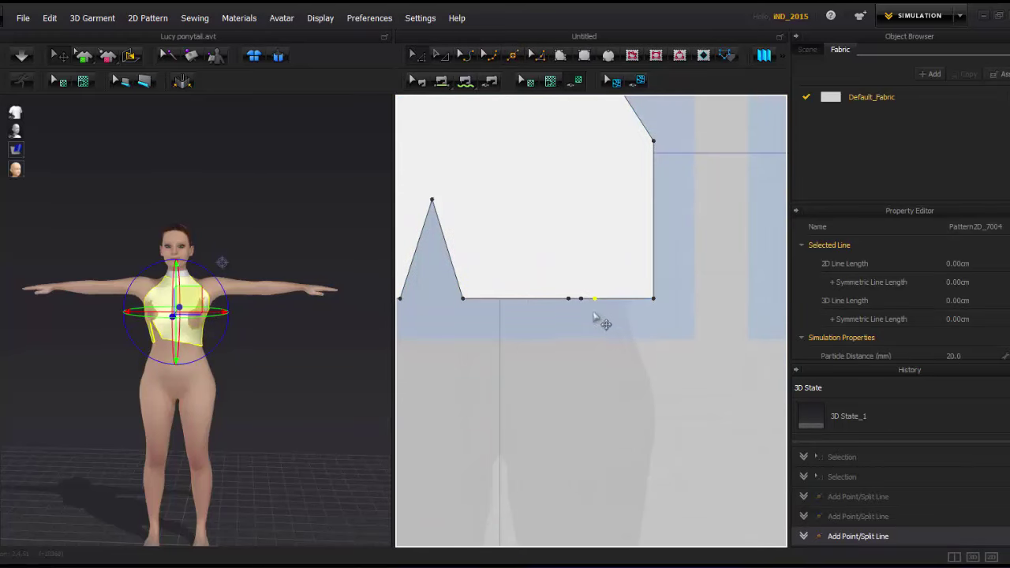
pyautogui.moveTo(594, 299)
pyautogui.mouseDown()
pyautogui.moveTo(576, 217)
pyautogui.moveTo(585, 194)
pyautogui.mouseUp()
pyautogui.click(586, 195)
pyautogui.click(584, 194)
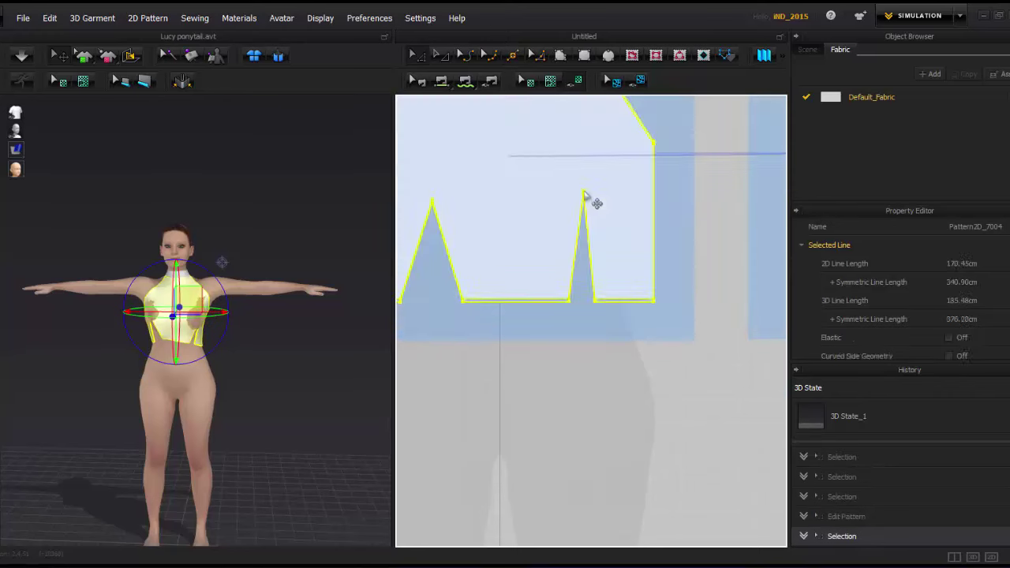
pyautogui.moveTo(604, 316); pyautogui.dragTo(614, 347)
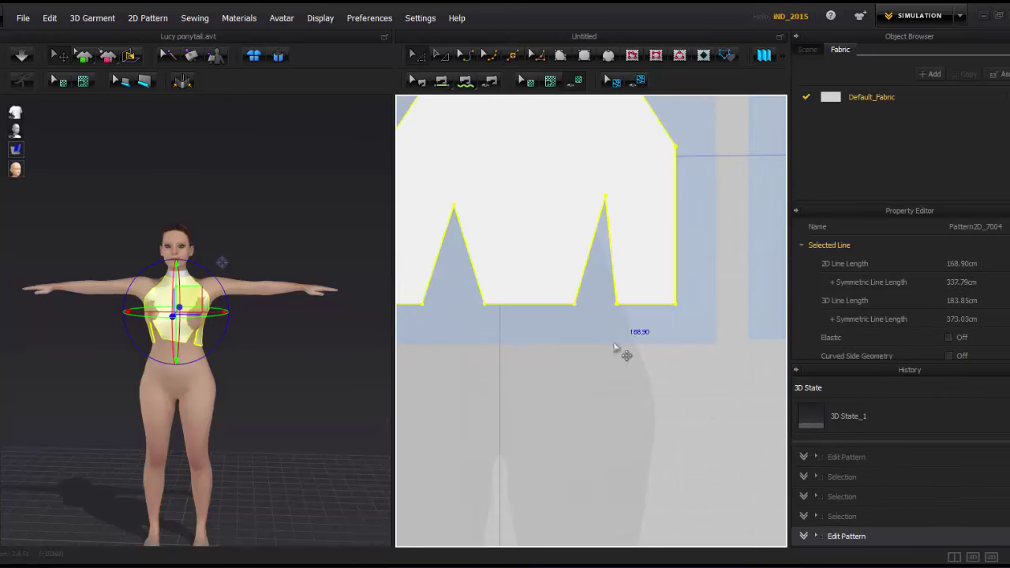
pyautogui.click(631, 310)
pyautogui.click(633, 317)
pyautogui.click(629, 347)
pyautogui.scroll(-3, 629, 351)
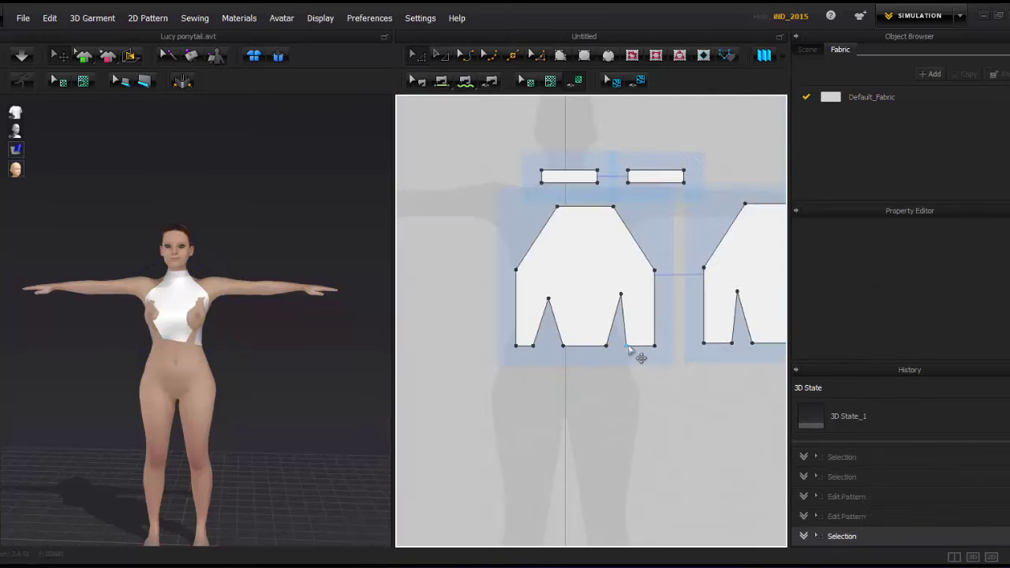
pyautogui.click(629, 347)
# Sew the first hem notch's edges together with Segment Sewing and simulate the top.
pyautogui.click(635, 346)
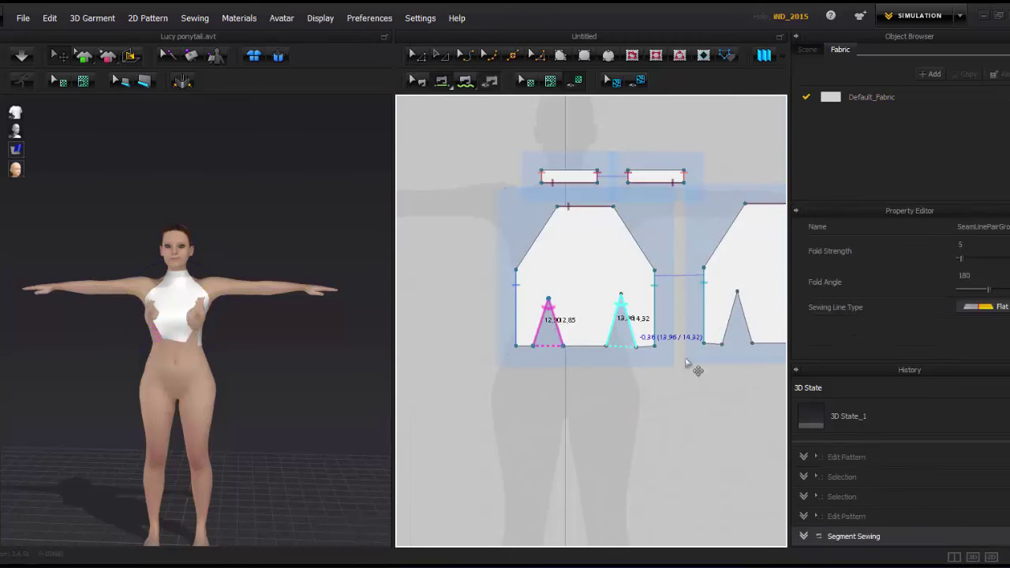
pyautogui.press('space')
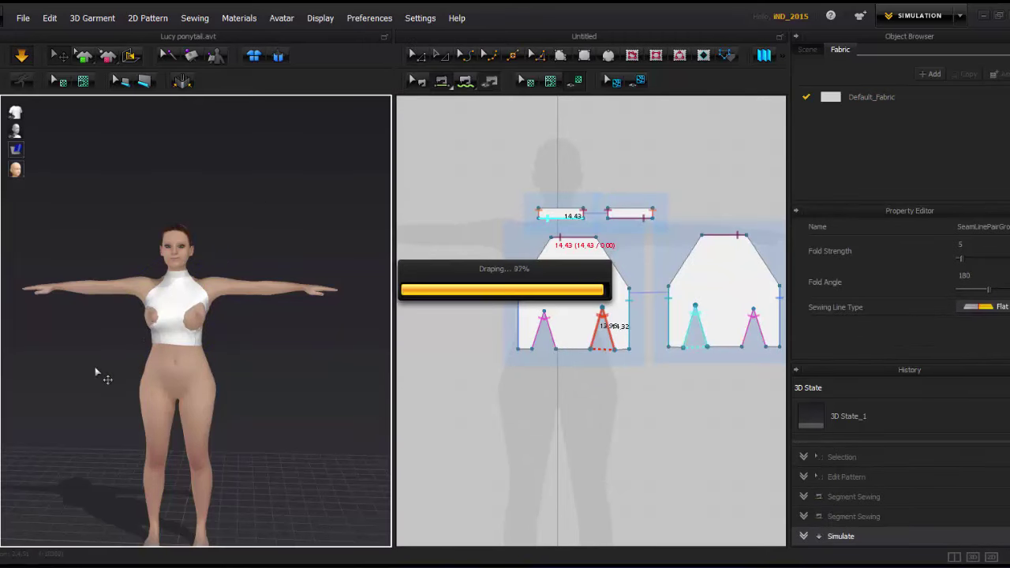
pyautogui.moveTo(95, 372); pyautogui.dragTo(241, 362, button='right')
pyautogui.scroll(5, 241, 362)
# Reset the 3D arrangement of the garment pieces and re-simulate.
pyautogui.rightClick(183, 237)
pyautogui.click(236, 223)
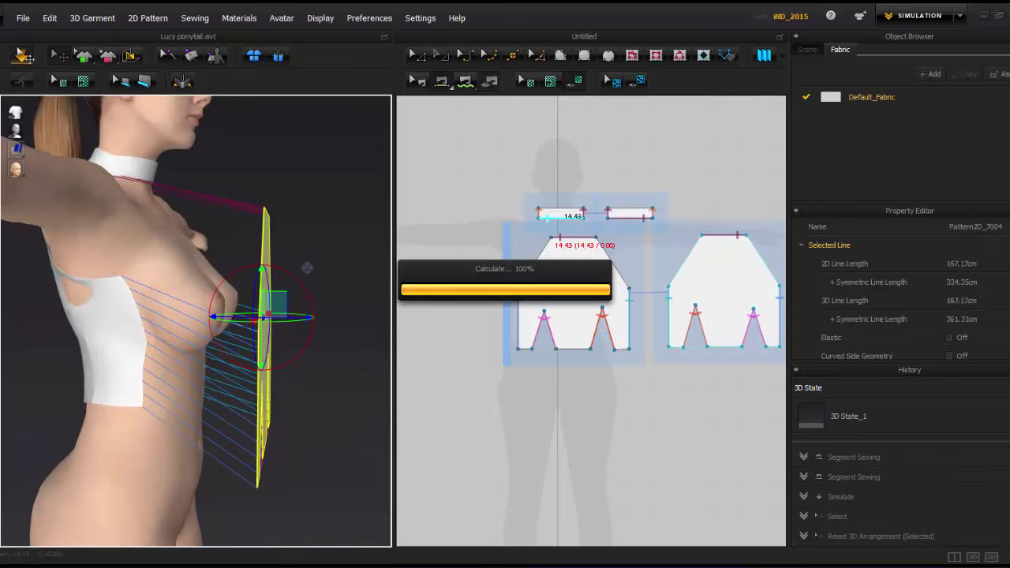
pyautogui.press('space')
pyautogui.moveTo(307, 268)
pyautogui.mouseDown(button='right')
pyautogui.moveTo(186, 356)
pyautogui.moveTo(126, 300)
pyautogui.moveTo(103, 308)
pyautogui.mouseUp(button='right')
pyautogui.rightClick(122, 300)
pyautogui.click(158, 218)
pyautogui.rightClick(242, 300)
pyautogui.click(276, 218)
pyautogui.scroll(-3, 120, 300)
# Flip the back piece horizontally, move it behind the avatar, and simulate the top.
pyautogui.rightClick(102, 308)
pyautogui.click(47, 243)
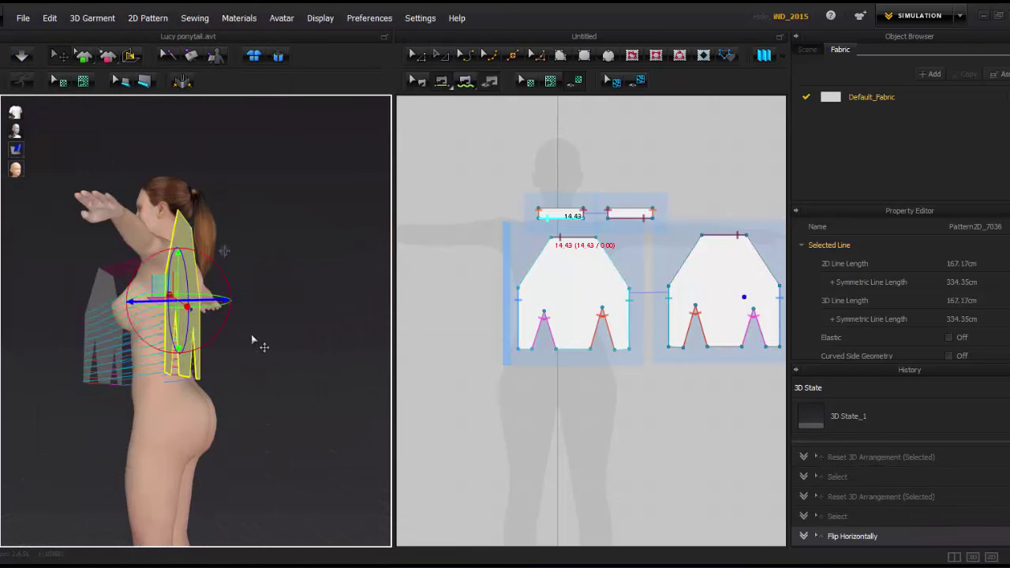
pyautogui.moveTo(252, 340); pyautogui.dragTo(23, 383, button='right')
pyautogui.moveTo(22, 383); pyautogui.dragTo(252, 355)
pyautogui.moveTo(252, 355)
pyautogui.mouseDown(button='right')
pyautogui.moveTo(353, 355)
pyautogui.moveTo(192, 335)
pyautogui.moveTo(254, 389)
pyautogui.moveTo(191, 381)
pyautogui.mouseUp(button='right')
pyautogui.press('space')
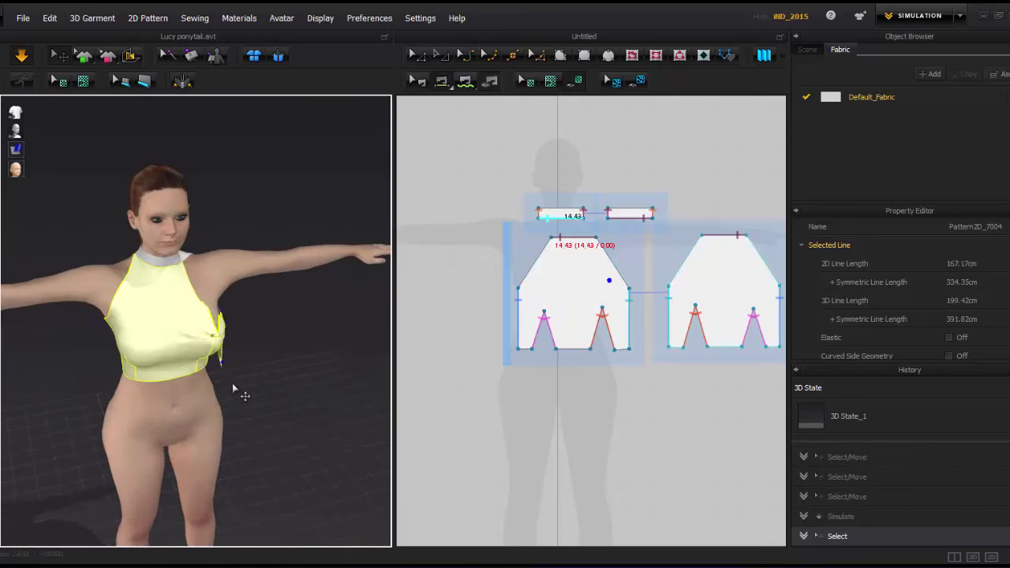
pyautogui.scroll(2, 597, 271)
# Curve the bodice neckline and both armholes, then shift the bodice pattern down slightly.
pyautogui.moveTo(511, 263); pyautogui.dragTo(521, 276)
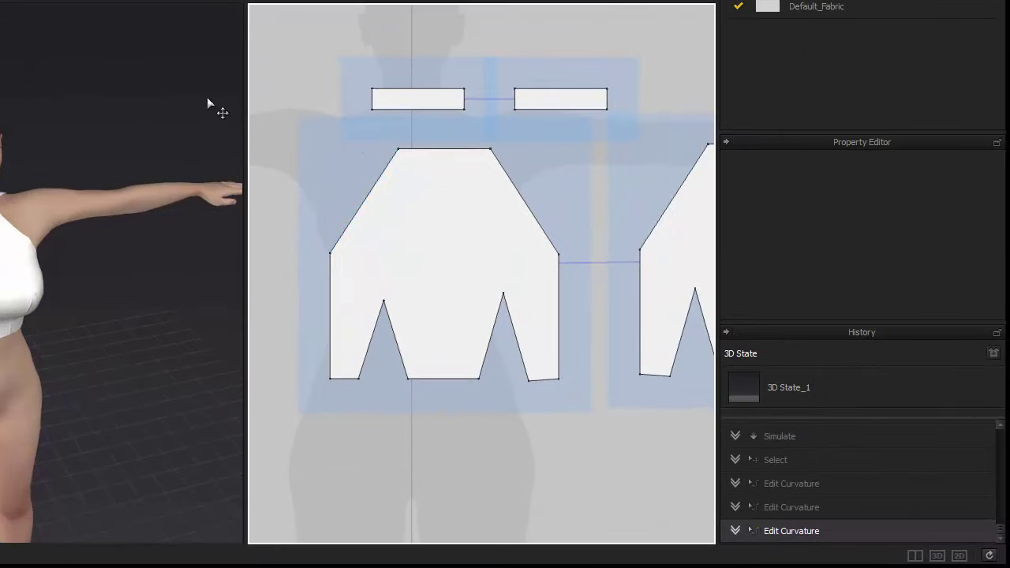
pyautogui.moveTo(363, 200); pyautogui.dragTo(387, 204)
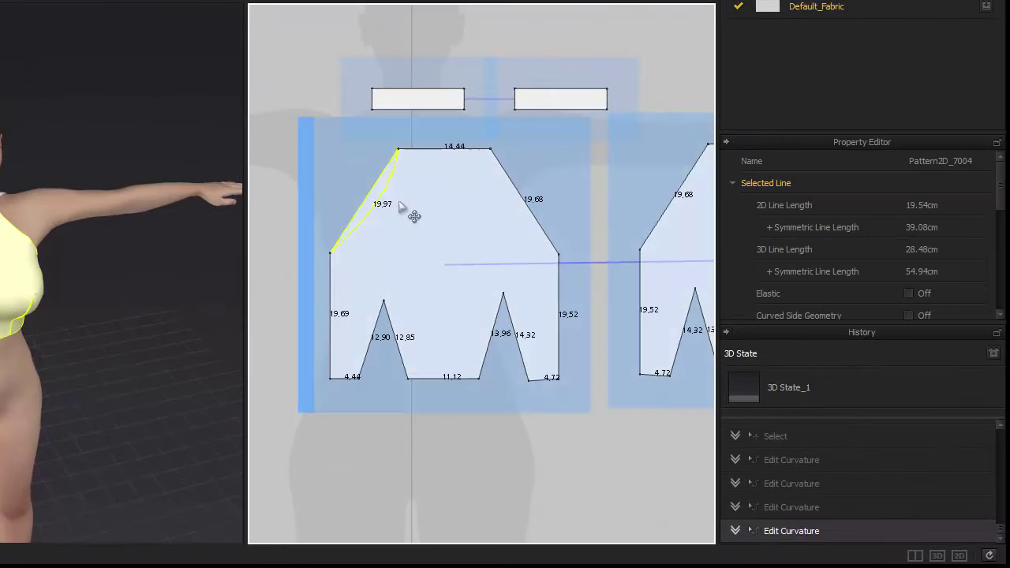
pyautogui.moveTo(505, 192); pyautogui.dragTo(485, 210)
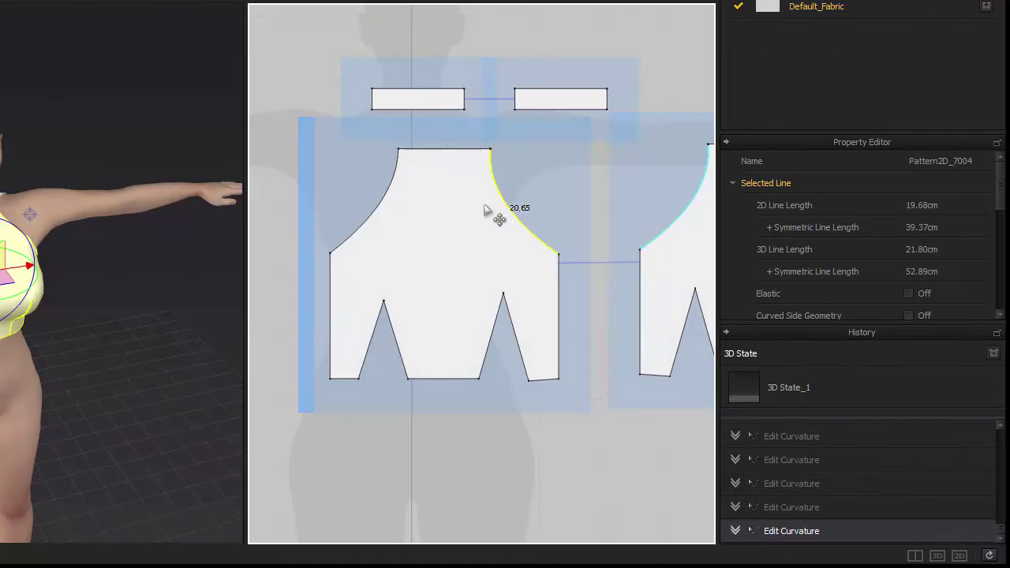
pyautogui.click(389, 221)
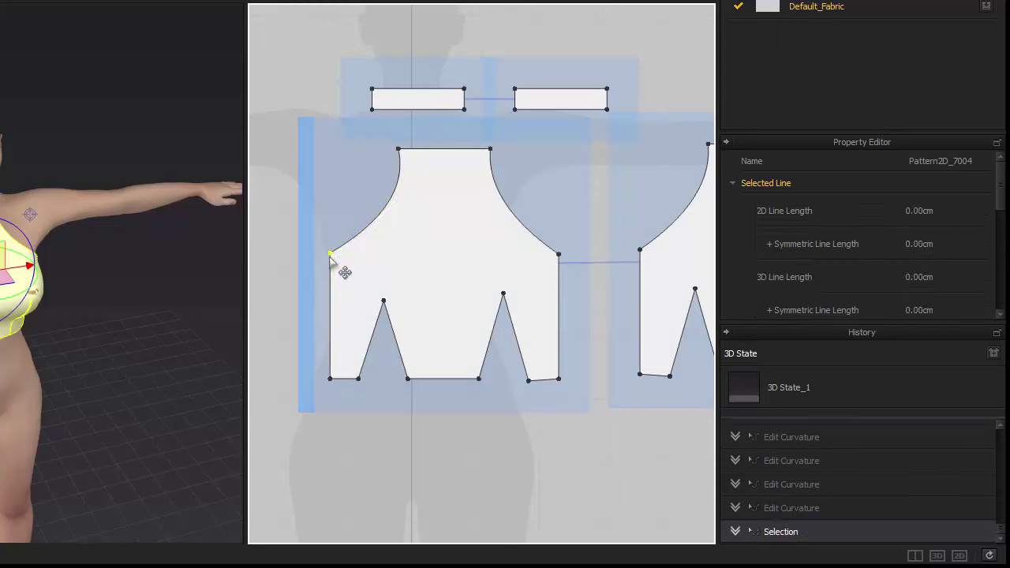
pyautogui.moveTo(329, 256); pyautogui.dragTo(332, 291)
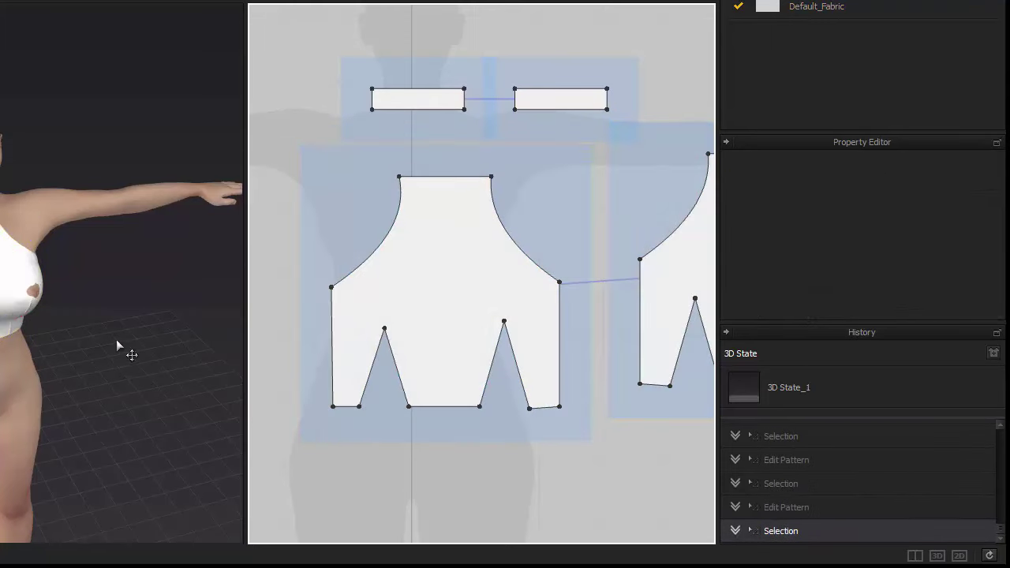
pyautogui.click(197, 27)
# Check the draped top from the back, front and side, then zoom out the 2D window.
pyautogui.press('8')
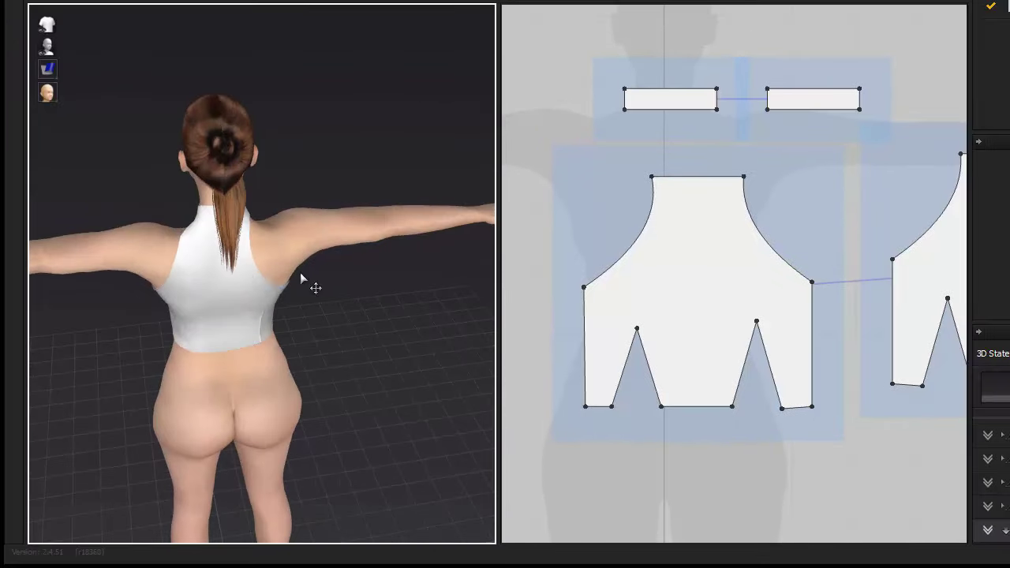
pyautogui.moveTo(299, 272); pyautogui.dragTo(395, 260)
pyautogui.press('2')
pyautogui.press('4')
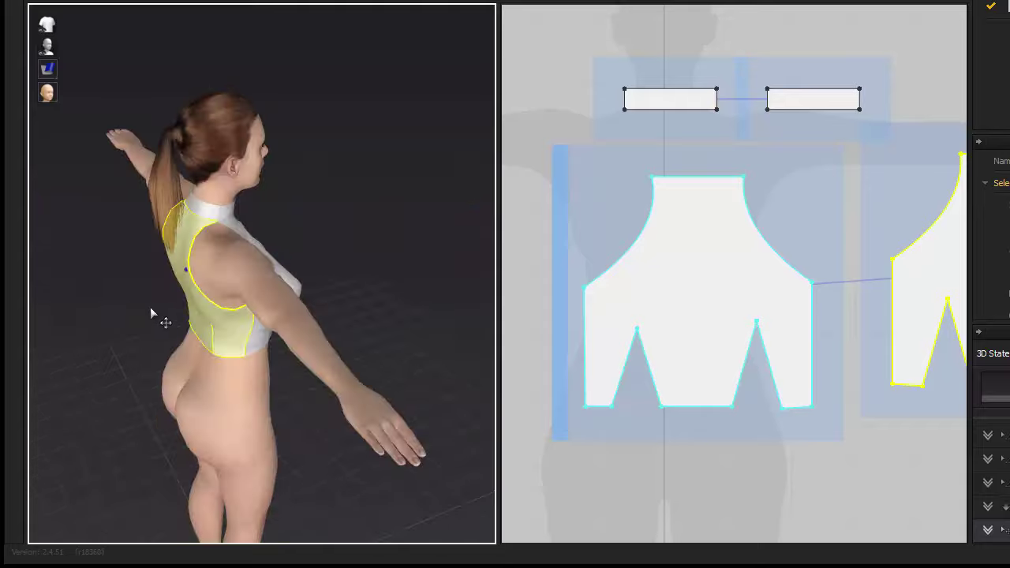
pyautogui.click(148, 278)
pyautogui.press('2')
pyautogui.scroll(-3, 843, 360)
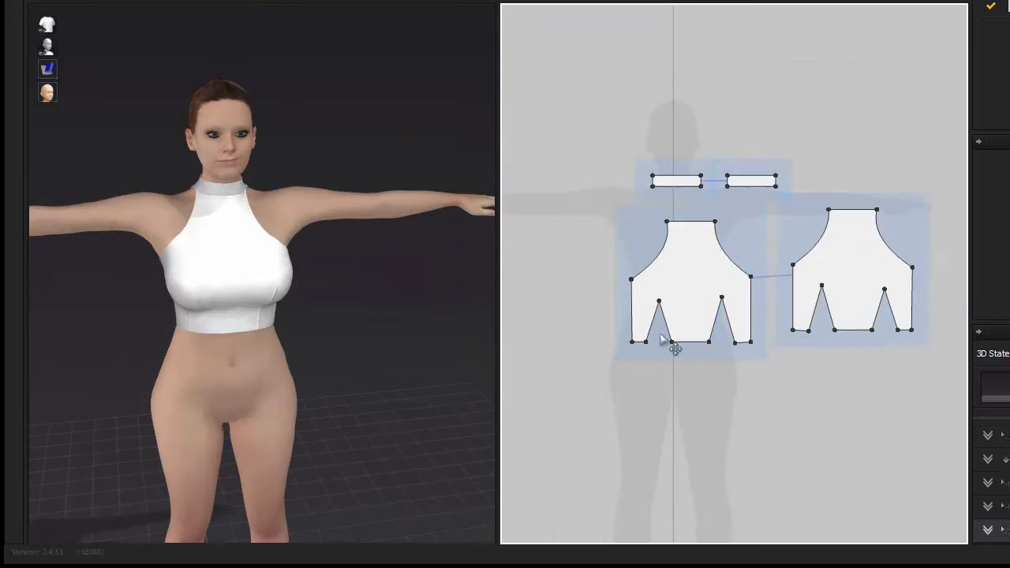
pyautogui.scroll(-2, 774, 378)
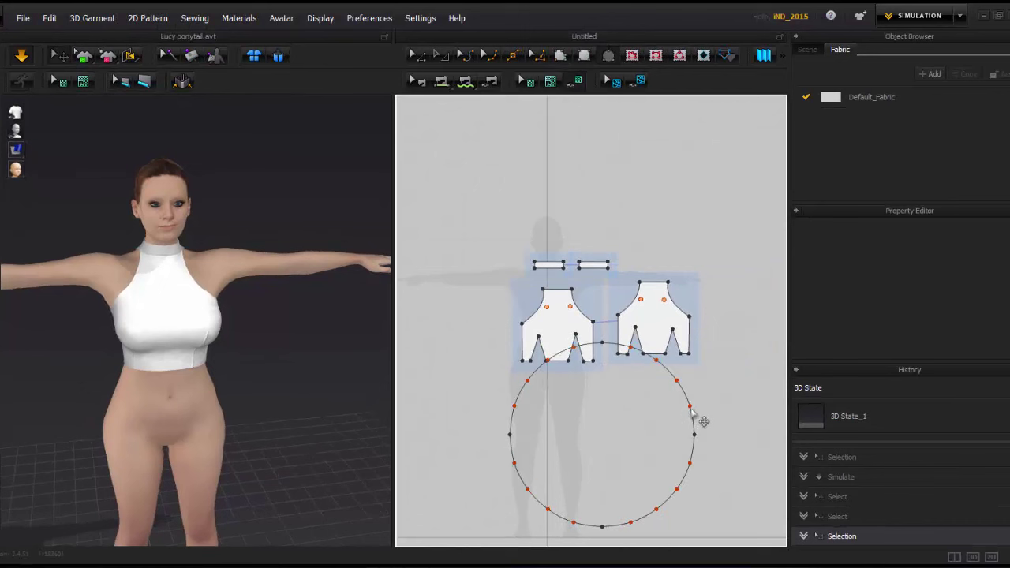
# Draw a large circle pattern with an internal circle converted to a hole.
pyautogui.moveTo(642, 438); pyautogui.dragTo(696, 426)
pyautogui.scroll(-2, 544, 347)
pyautogui.moveTo(505, 338); pyautogui.dragTo(512, 374)
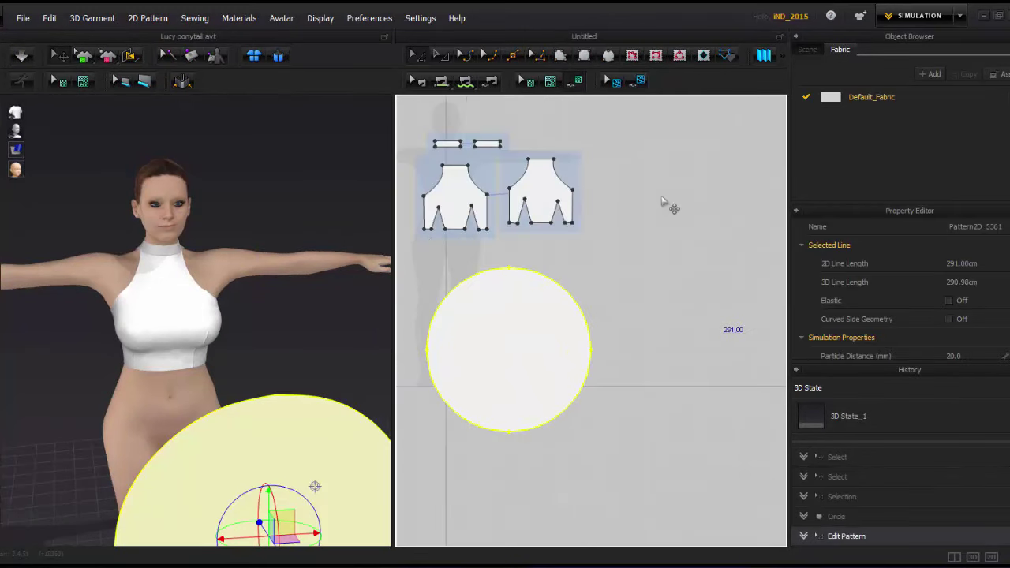
pyautogui.click(514, 355)
pyautogui.click(521, 365)
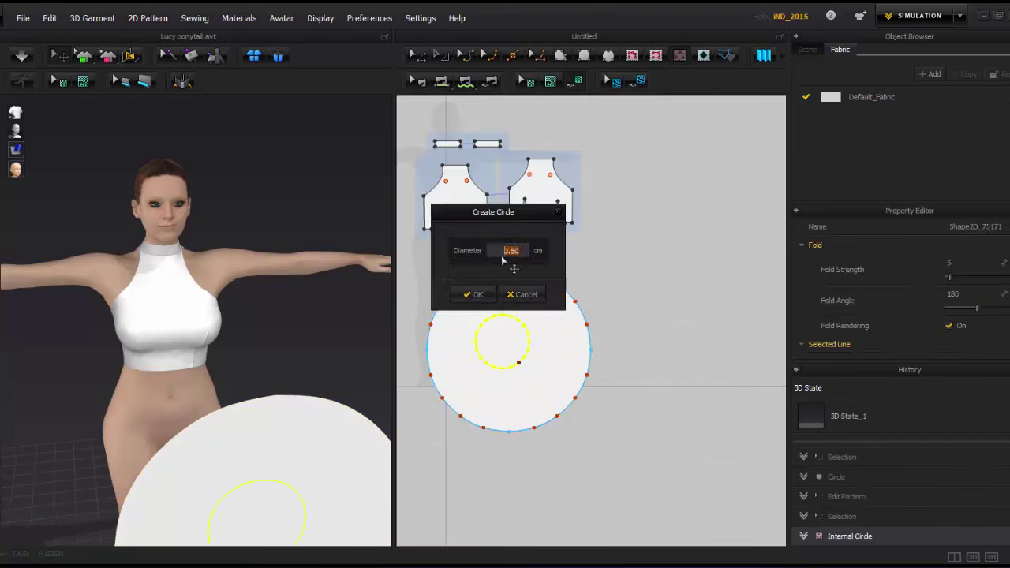
pyautogui.press('Return')
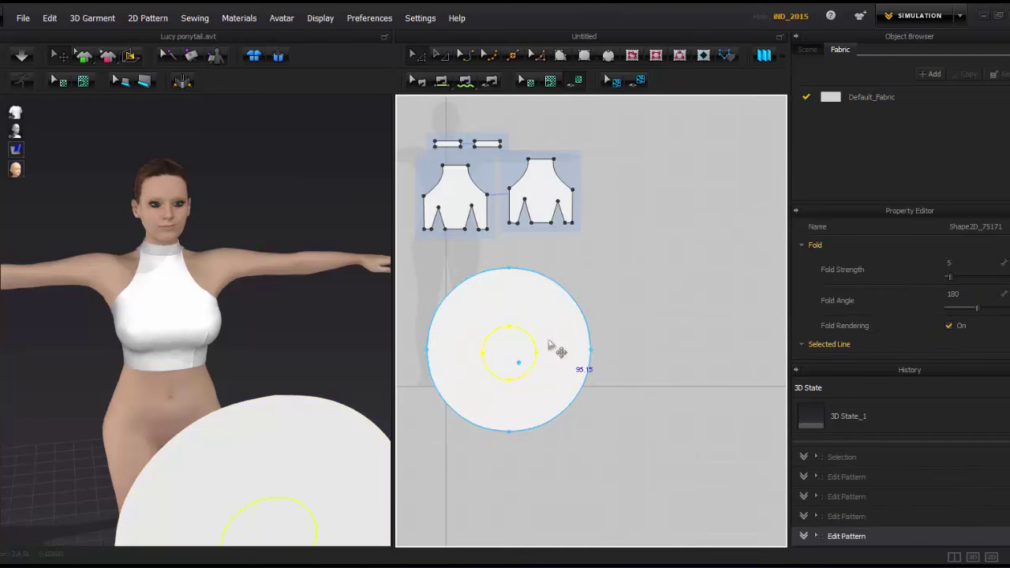
pyautogui.rightClick(514, 362)
pyautogui.click(552, 335)
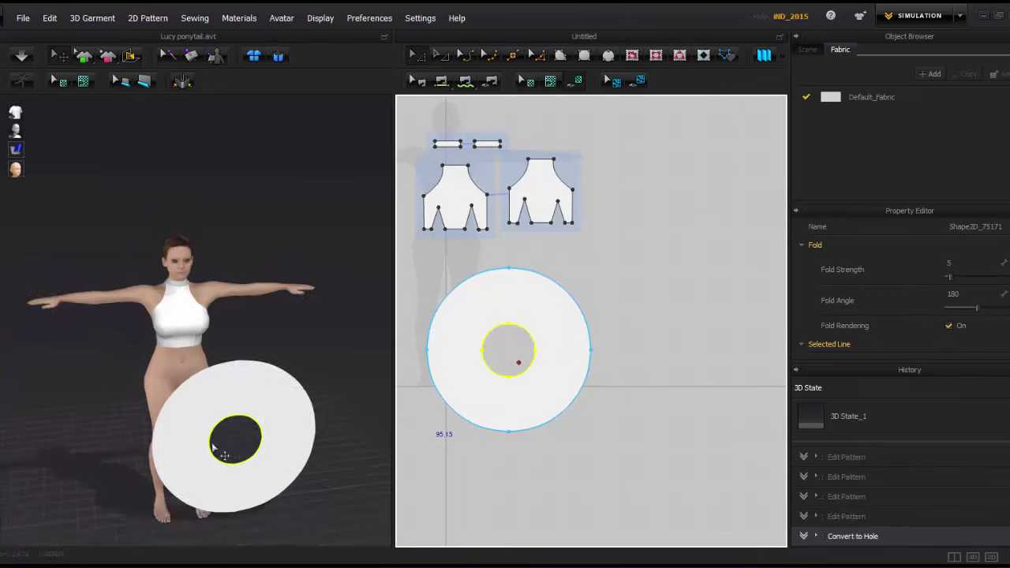
pyautogui.click(220, 400)
# Rotate the ring flat and move it onto the avatar's waist.
pyautogui.moveTo(250, 446); pyautogui.dragTo(253, 410)
pyautogui.moveTo(253, 410); pyautogui.dragTo(273, 344, button='right')
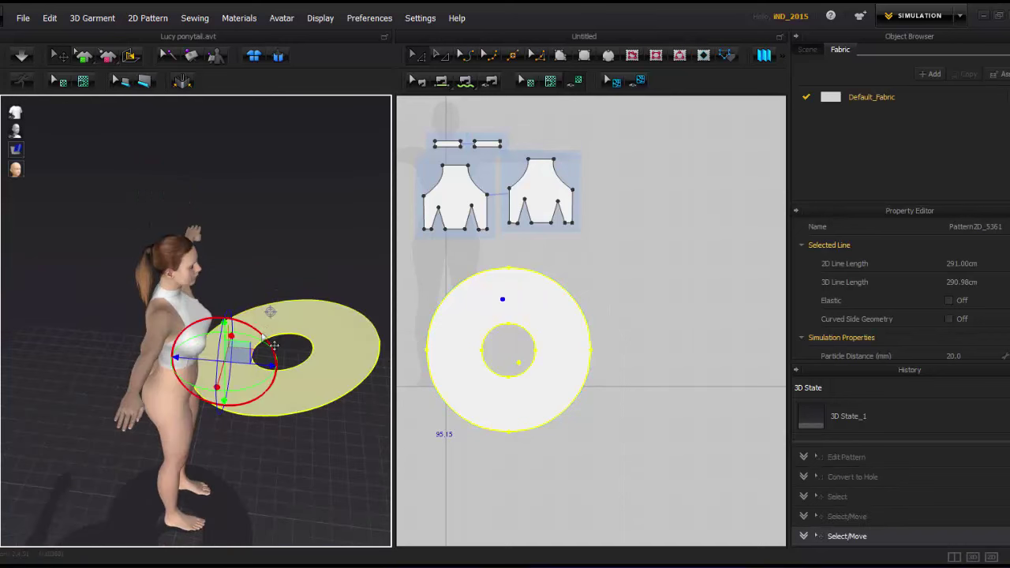
pyautogui.moveTo(272, 377); pyautogui.dragTo(206, 380)
pyautogui.moveTo(206, 380)
pyautogui.mouseDown(button='right')
pyautogui.moveTo(173, 382)
pyautogui.moveTo(260, 379)
pyautogui.mouseUp(button='right')
# Reposition the back bodice behind the avatar and centre the ring around the waist.
pyautogui.click(174, 383)
pyautogui.moveTo(237, 319); pyautogui.dragTo(126, 339)
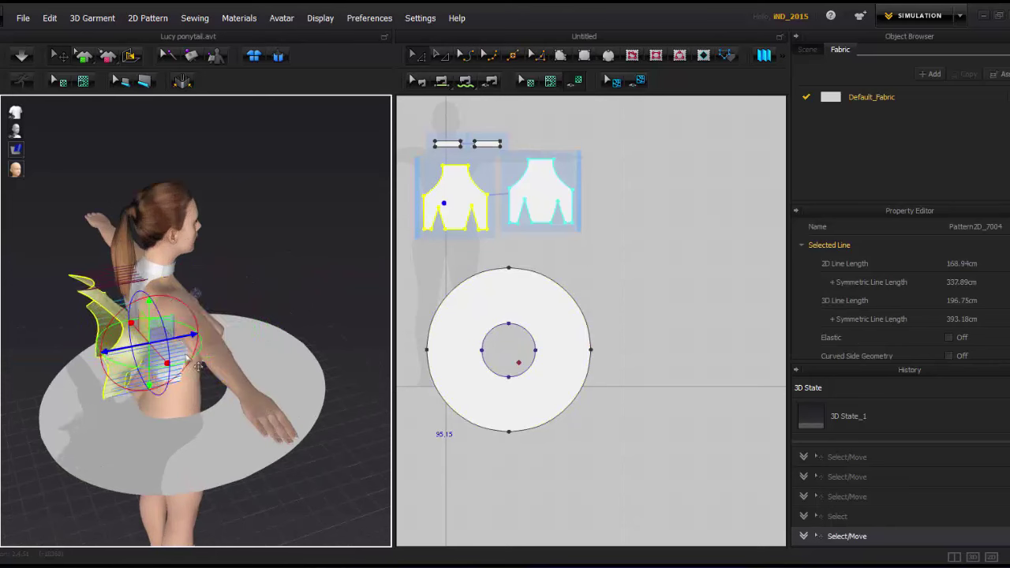
pyautogui.moveTo(281, 449); pyautogui.dragTo(232, 450, button='right')
pyautogui.click(229, 442)
pyautogui.moveTo(229, 442); pyautogui.dragTo(211, 447)
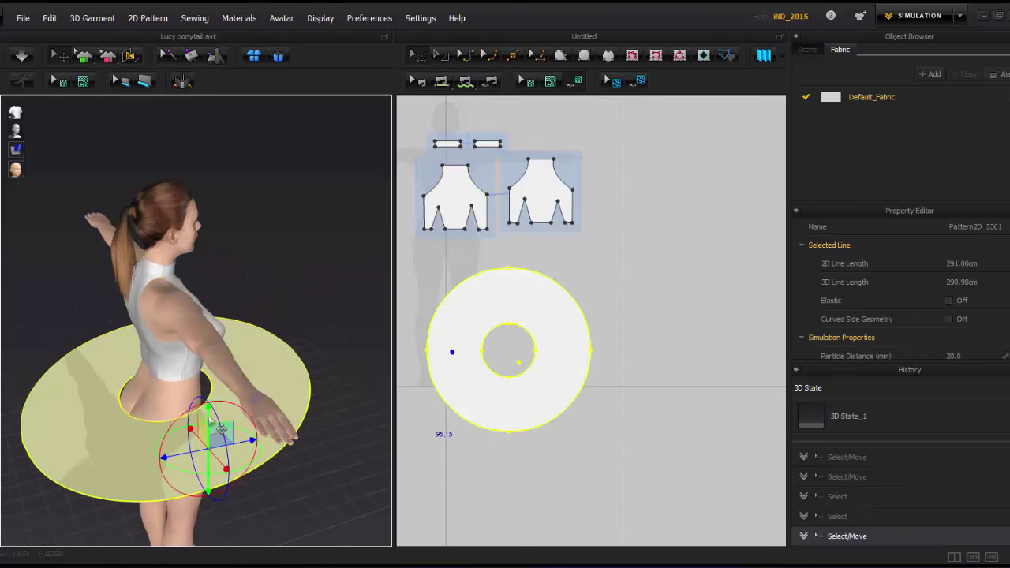
pyautogui.moveTo(211, 446); pyautogui.dragTo(128, 418, button='right')
# Test the cloth simulation, then undo it so the ring stays flat.
pyautogui.click(619, 350)
pyautogui.scroll(2, 599, 299)
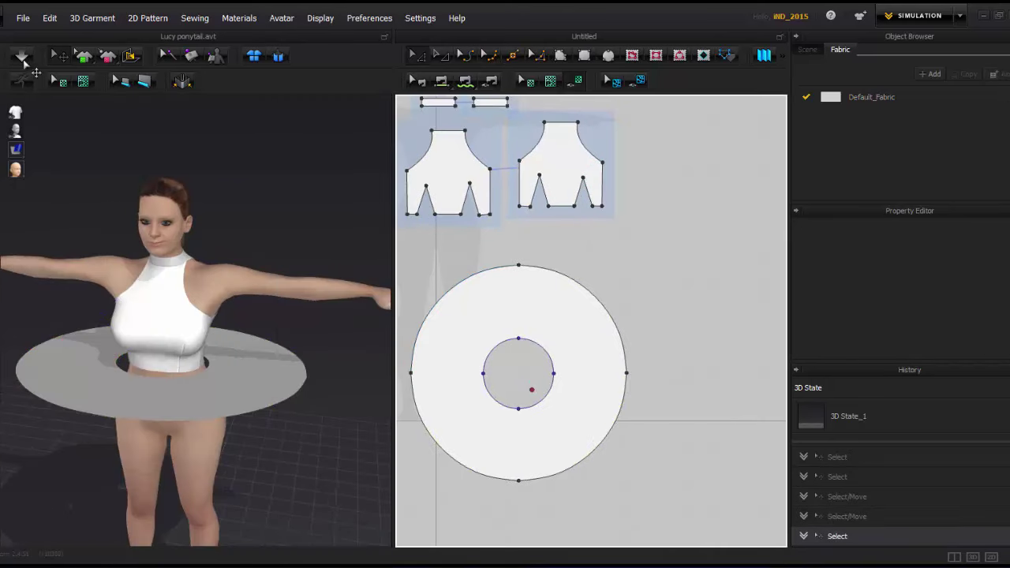
pyautogui.click(22, 58)
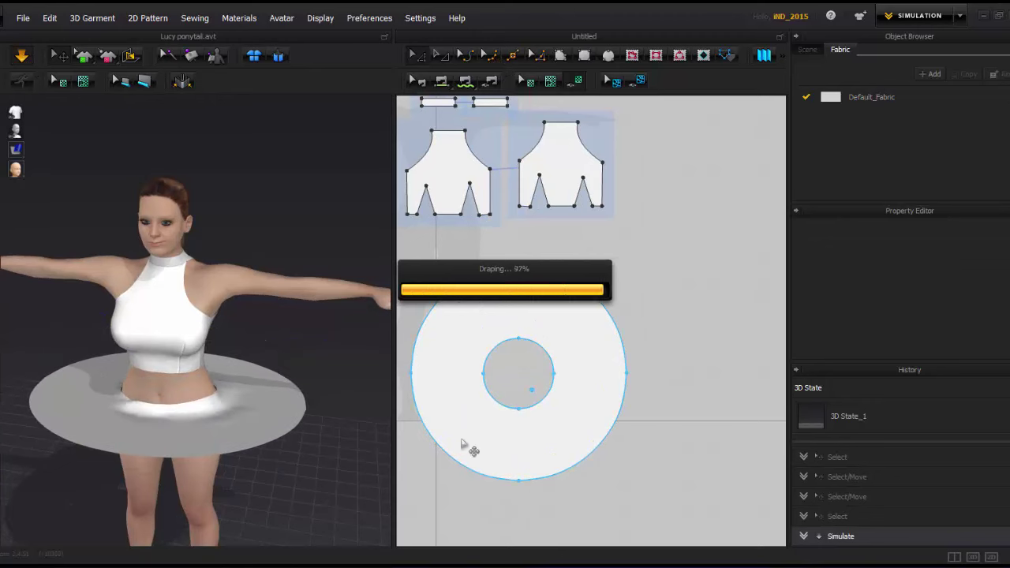
pyautogui.hotkey('ctrl', 'z')
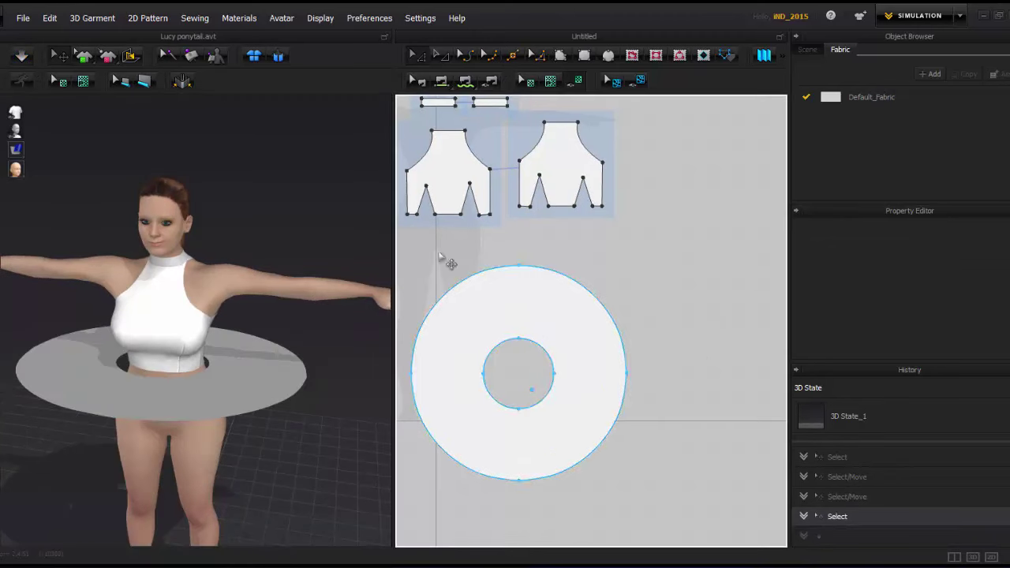
pyautogui.scroll(2, 597, 256)
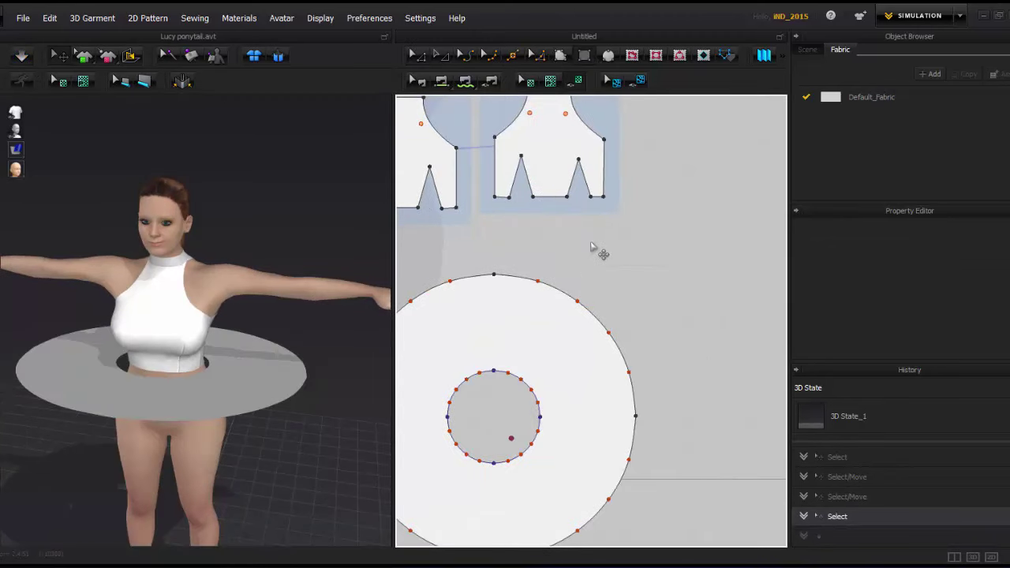
# Draw a long thin rectangle for the waistband and move it to the avatar's waist.
pyautogui.moveTo(745, 256); pyautogui.dragTo(744, 254)
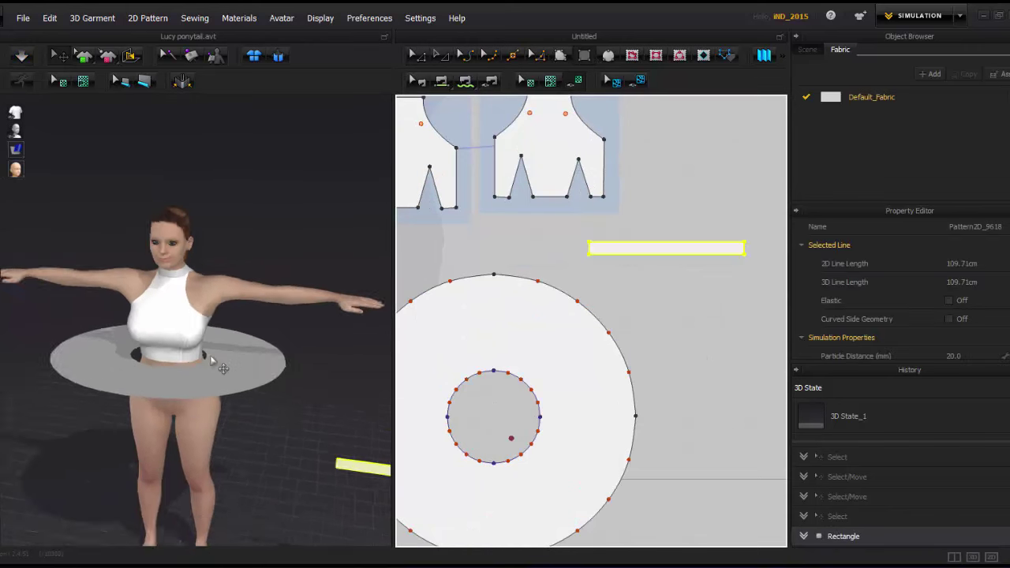
pyautogui.scroll(-3, 328, 445)
pyautogui.moveTo(328, 447); pyautogui.dragTo(130, 410)
pyautogui.moveTo(130, 410); pyautogui.dragTo(164, 361, button='right')
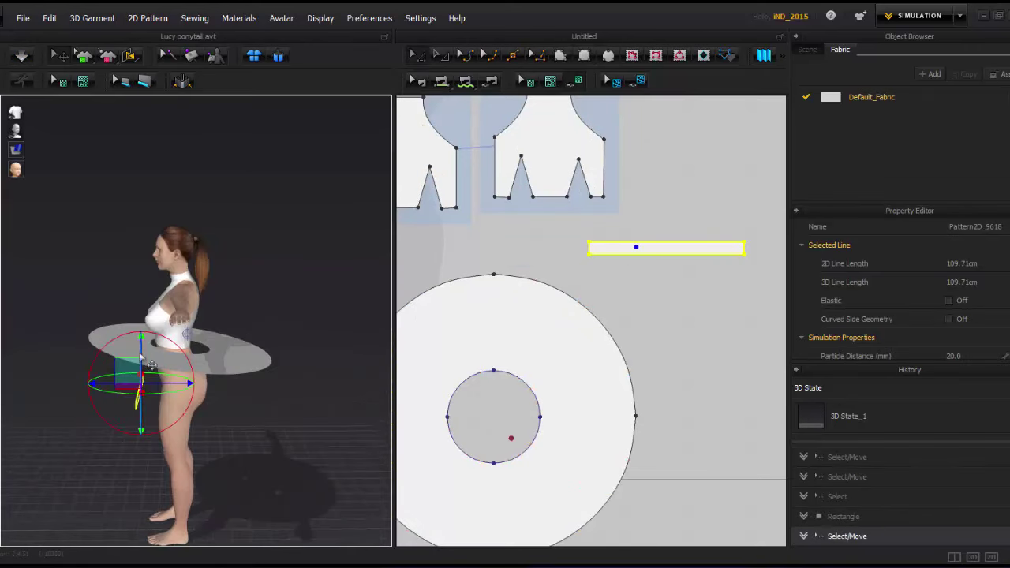
pyautogui.moveTo(131, 399); pyautogui.dragTo(157, 355, button='right')
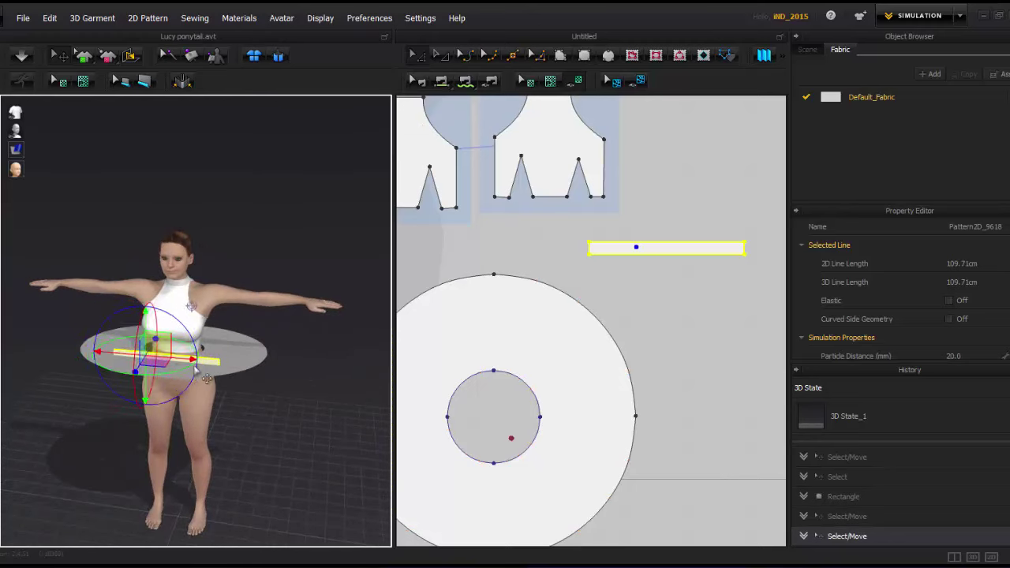
pyautogui.scroll(5, 205, 379)
# Segment-sew the waistband's long edge to the ring's hole, dismiss the warning, and simulate.
pyautogui.click(597, 272)
pyautogui.click(743, 249)
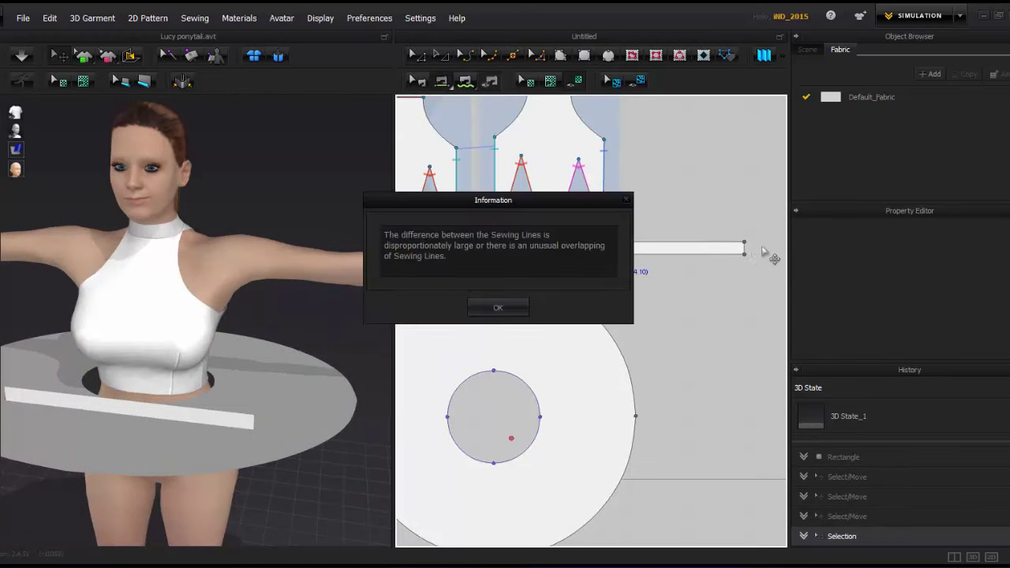
pyautogui.click(498, 308)
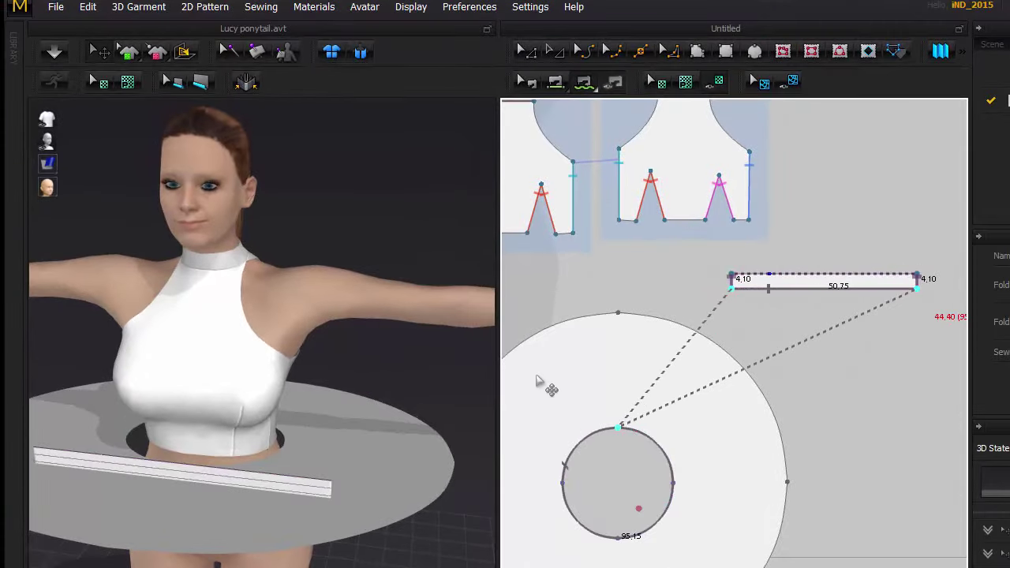
pyautogui.moveTo(441, 442); pyautogui.dragTo(103, 461, button='right')
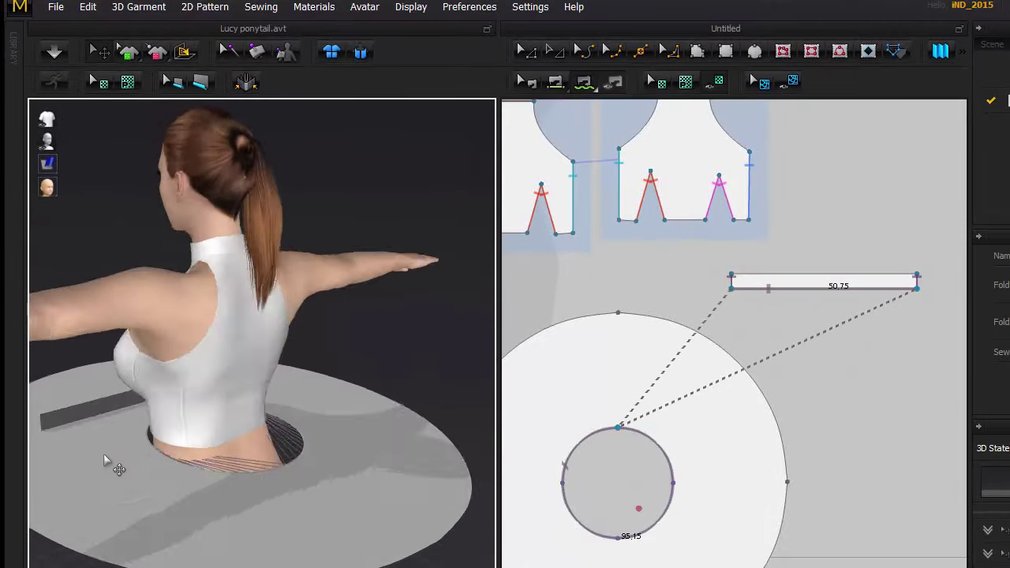
pyautogui.click(37, 410)
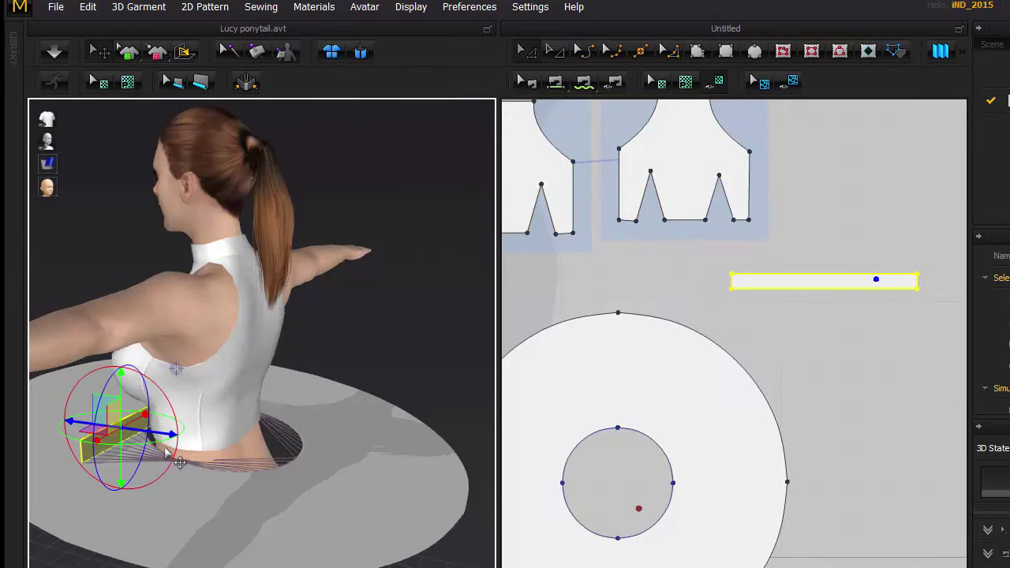
pyautogui.press('space')
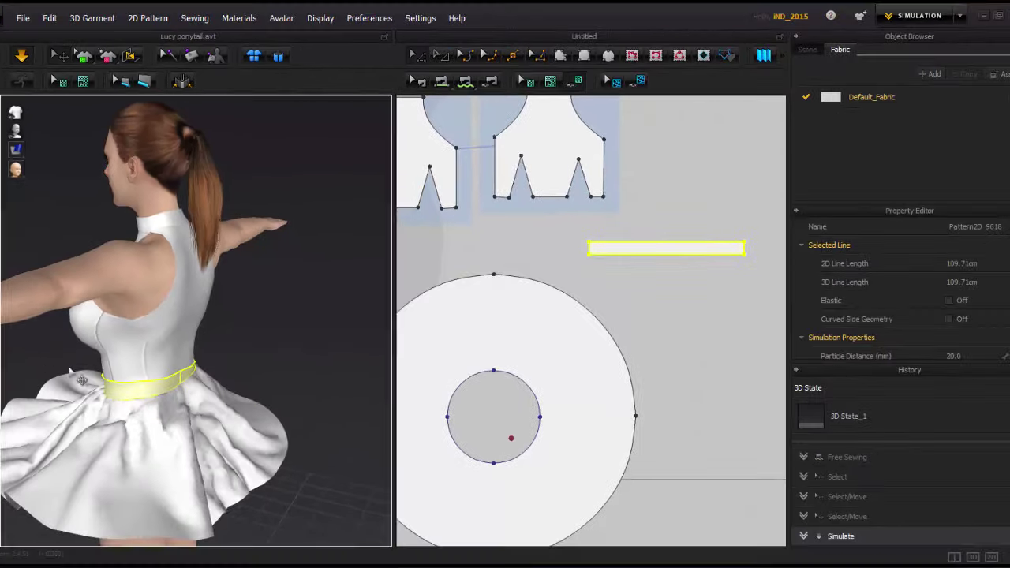
pyautogui.moveTo(340, 460)
pyautogui.mouseDown(button='right')
pyautogui.moveTo(276, 333)
pyautogui.moveTo(188, 432)
pyautogui.mouseUp(button='right')
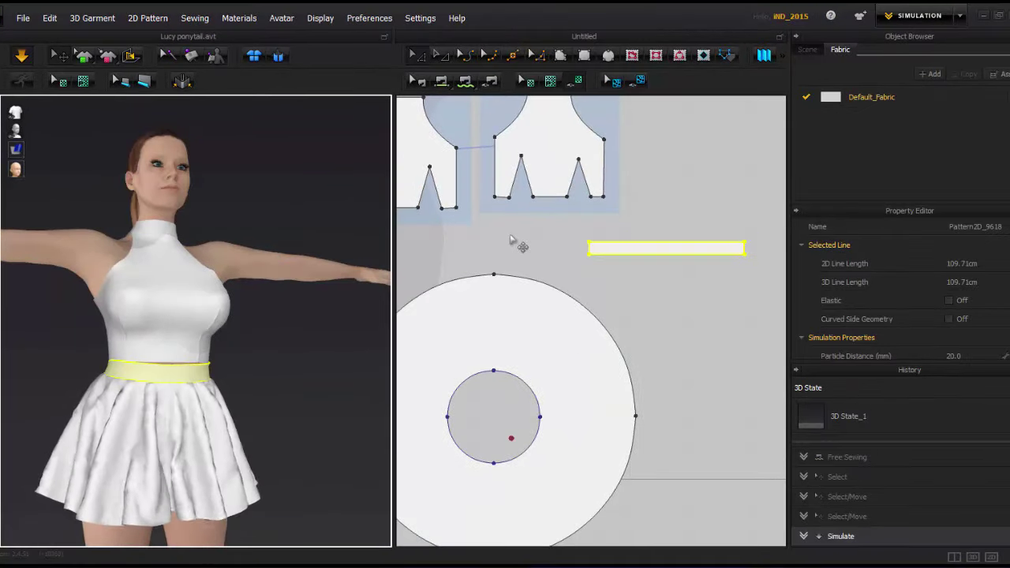
# Sew the bodice hem segments between the darts to the waistband's top edge.
pyautogui.scroll(-2, 613, 277)
pyautogui.click(613, 277)
pyautogui.scroll(1, 613, 277)
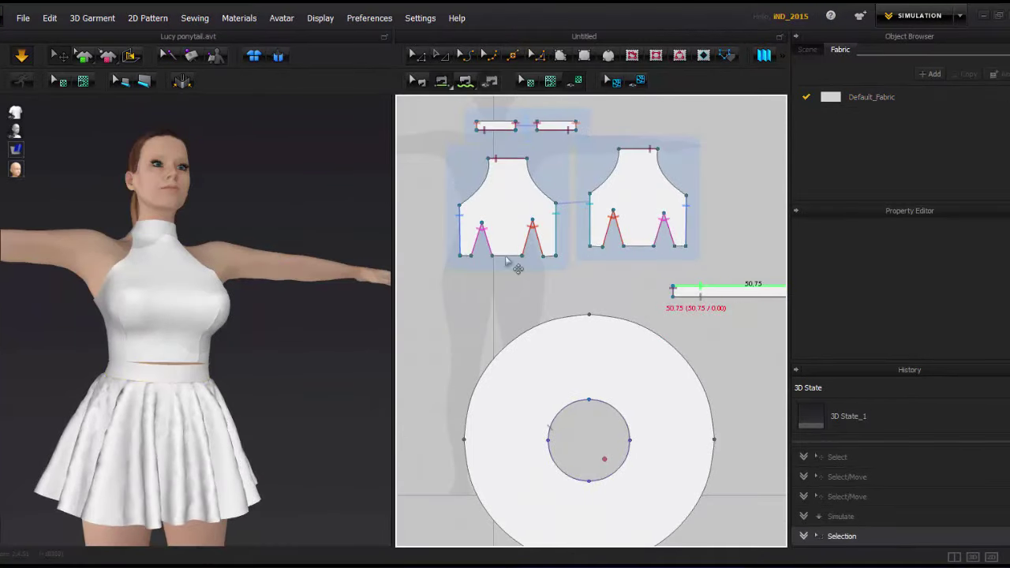
pyautogui.scroll(1, 507, 260)
pyautogui.scroll(2, 552, 259)
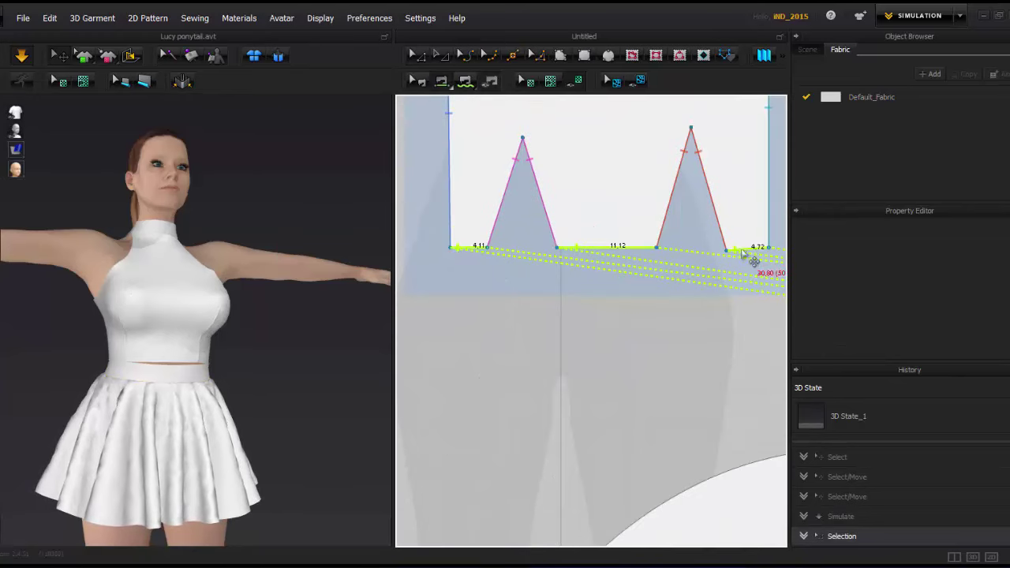
pyautogui.scroll(-3, 742, 253)
pyautogui.scroll(3, 604, 266)
pyautogui.scroll(-2, 592, 270)
pyautogui.scroll(-1, 694, 263)
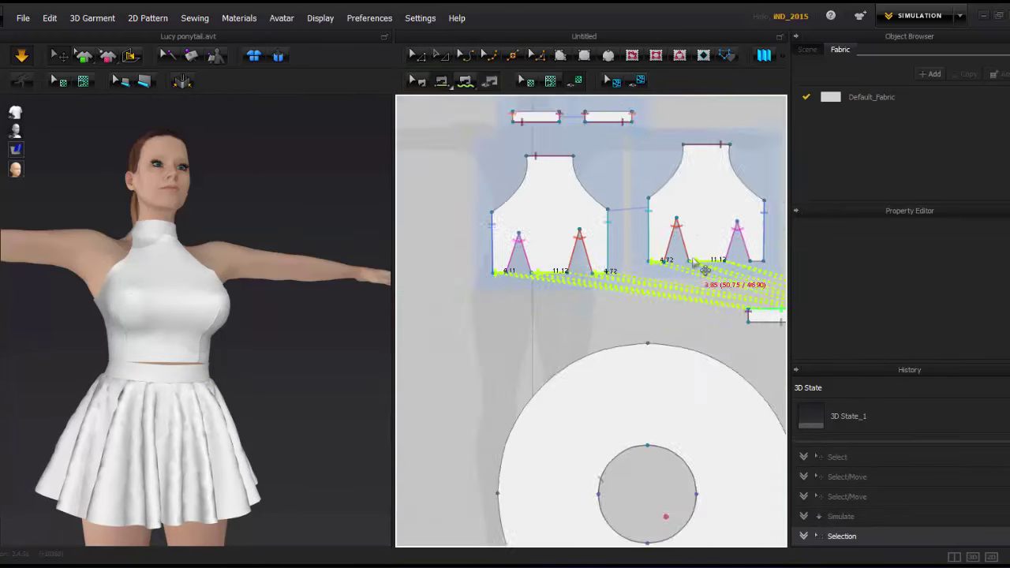
pyautogui.click(704, 269)
pyautogui.scroll(3, 704, 269)
# Simulate the joined top and skirt so they drape as one dress.
pyautogui.click(27, 61)
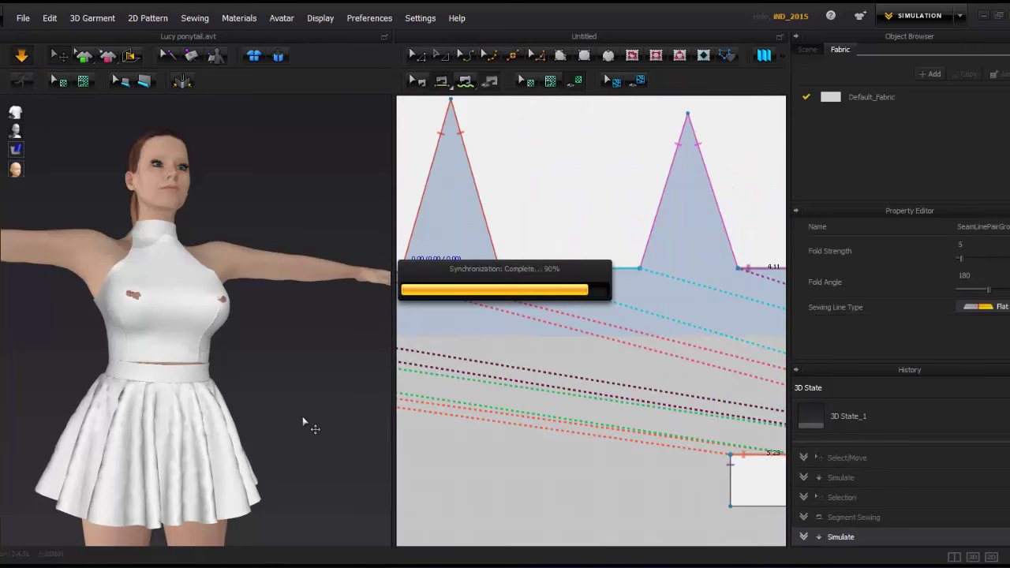
pyautogui.scroll(-3, 213, 392)
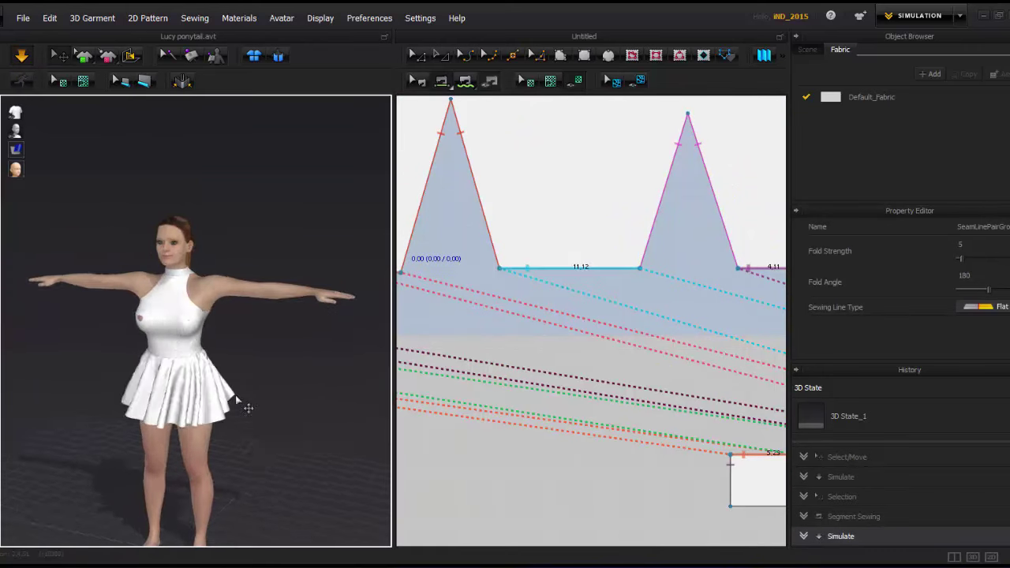
pyautogui.scroll(2, 209, 387)
pyautogui.scroll(-2, 207, 381)
pyautogui.scroll(-5, 513, 355)
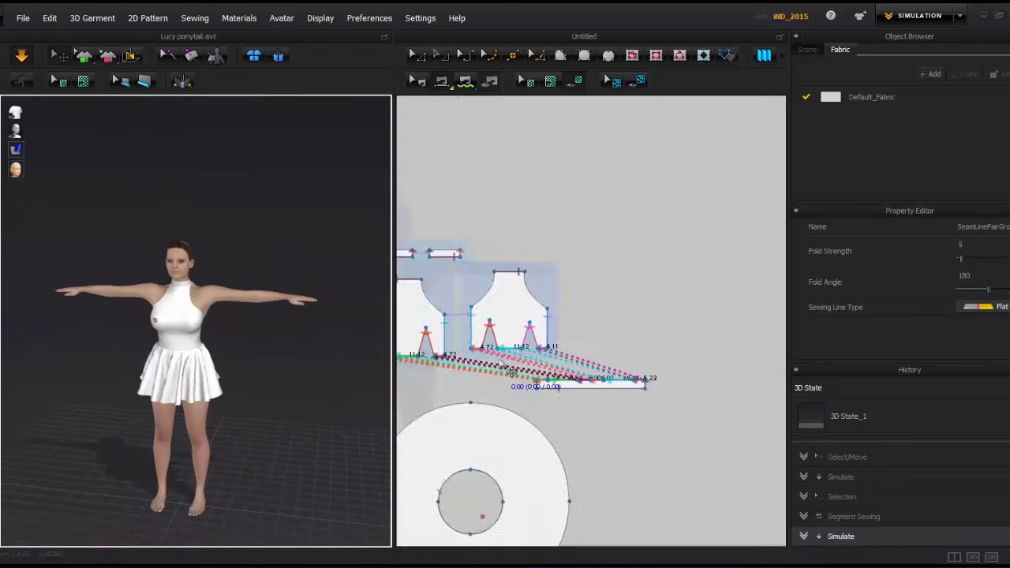
pyautogui.scroll(-3, 518, 338)
pyautogui.scroll(5, 526, 413)
pyautogui.scroll(-4, 552, 364)
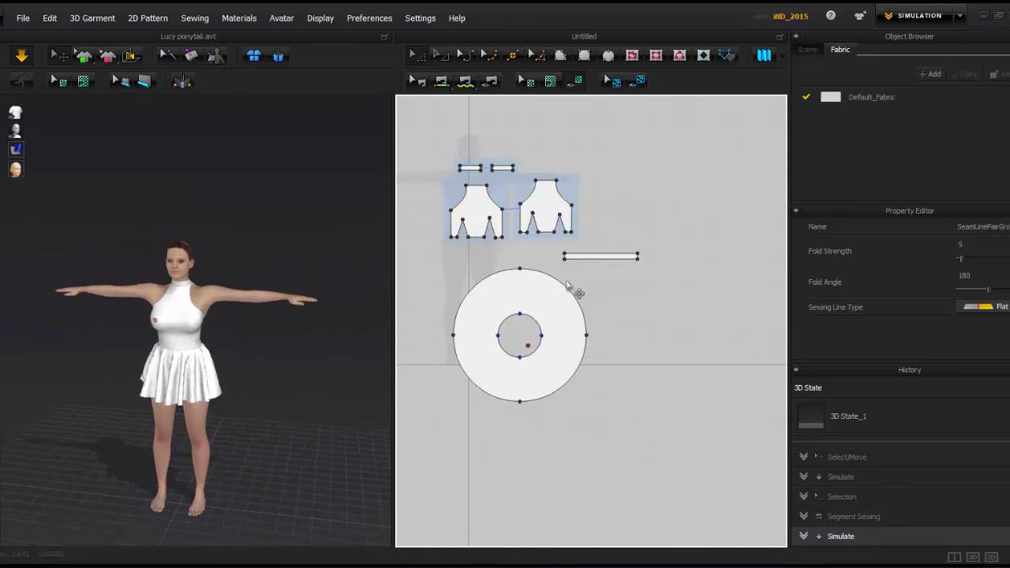
# Split the skirt ring's outer edge into two arcs, then Uniform Split the first arc.
pyautogui.click(566, 285)
pyautogui.rightClick(571, 288)
pyautogui.click(590, 313)
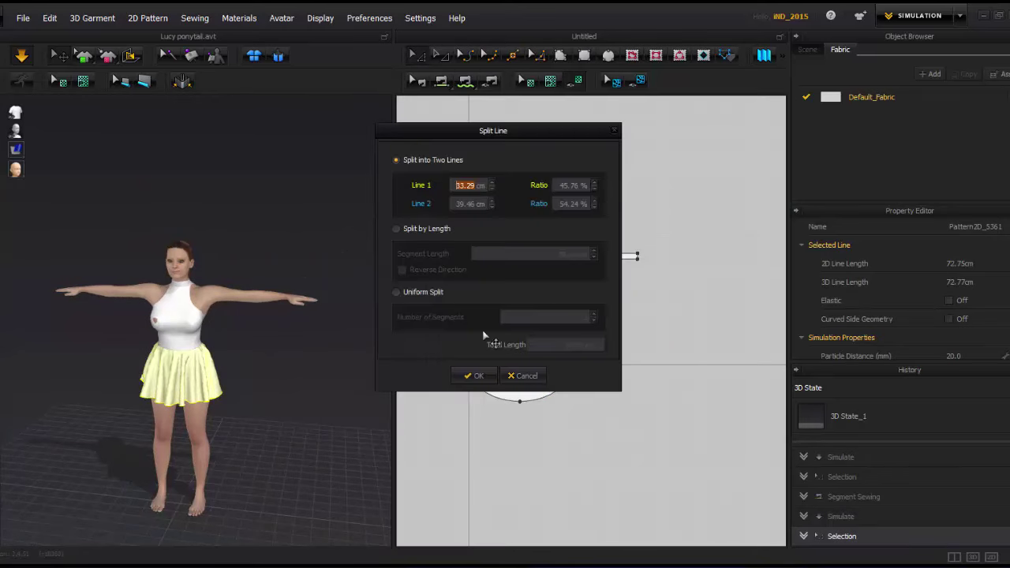
pyautogui.click(476, 375)
pyautogui.rightClick(470, 276)
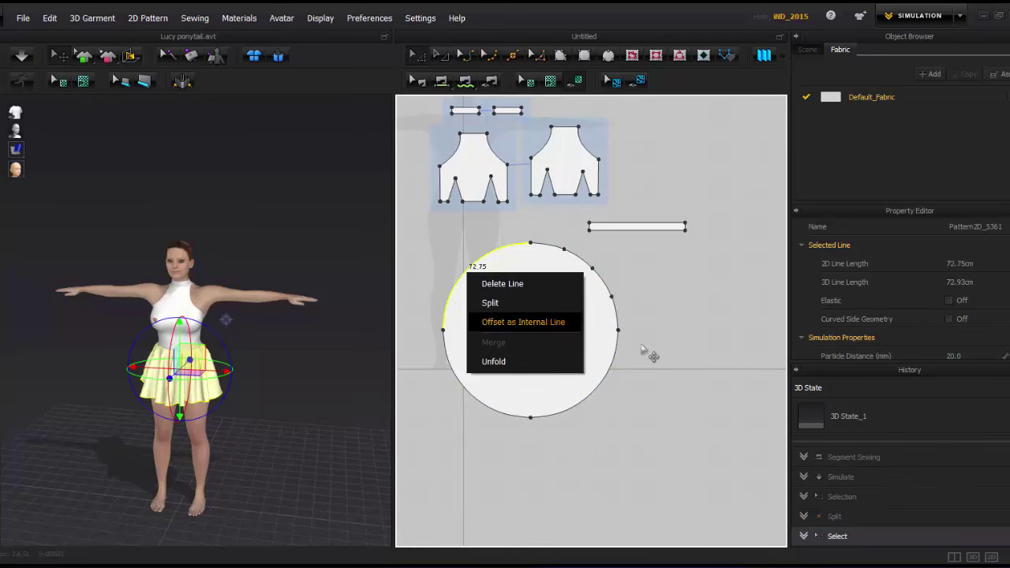
pyautogui.click(590, 266)
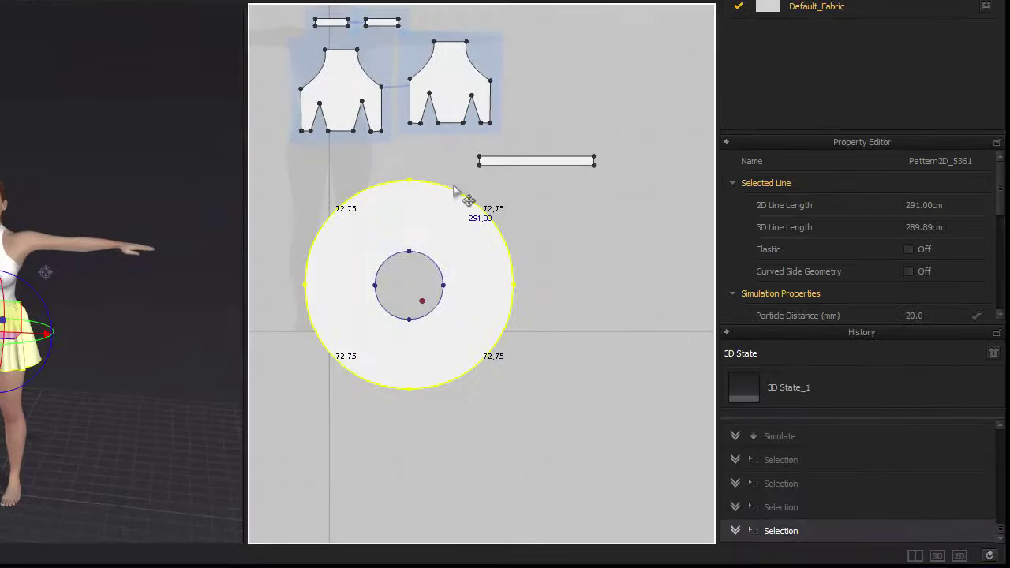
pyautogui.rightClick(583, 272)
pyautogui.click(602, 297)
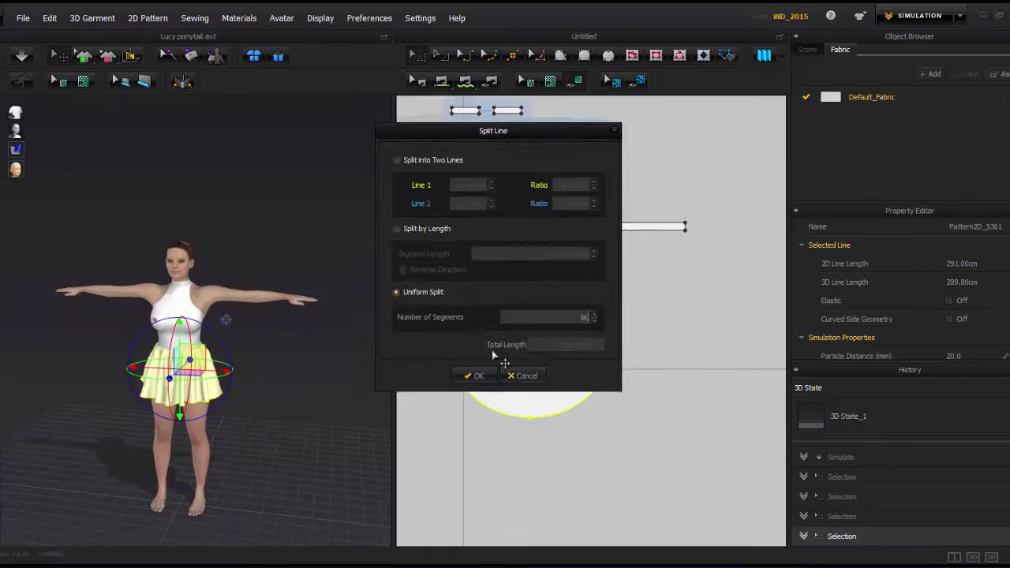
pyautogui.click(475, 374)
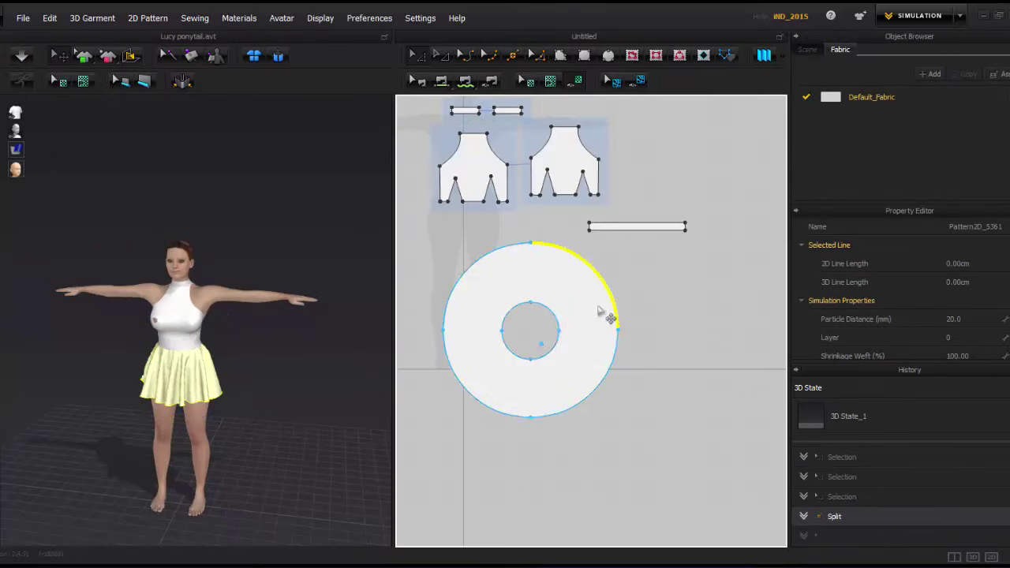
# Uniform Split the remaining outer arcs into equal segments of about 12.12 cm.
pyautogui.click(590, 264)
pyautogui.rightClick(588, 267)
pyautogui.click(600, 287)
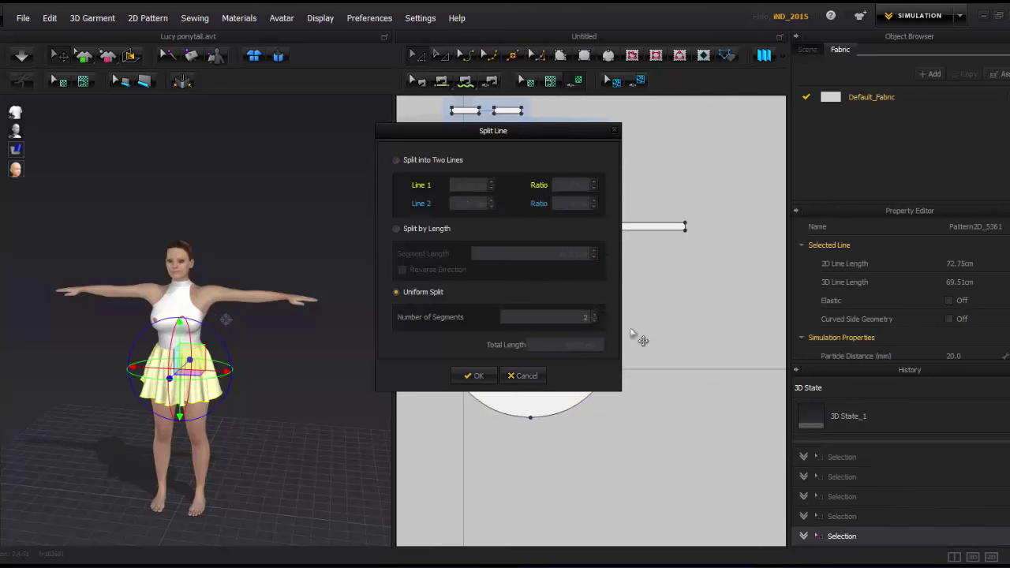
pyautogui.click(485, 377)
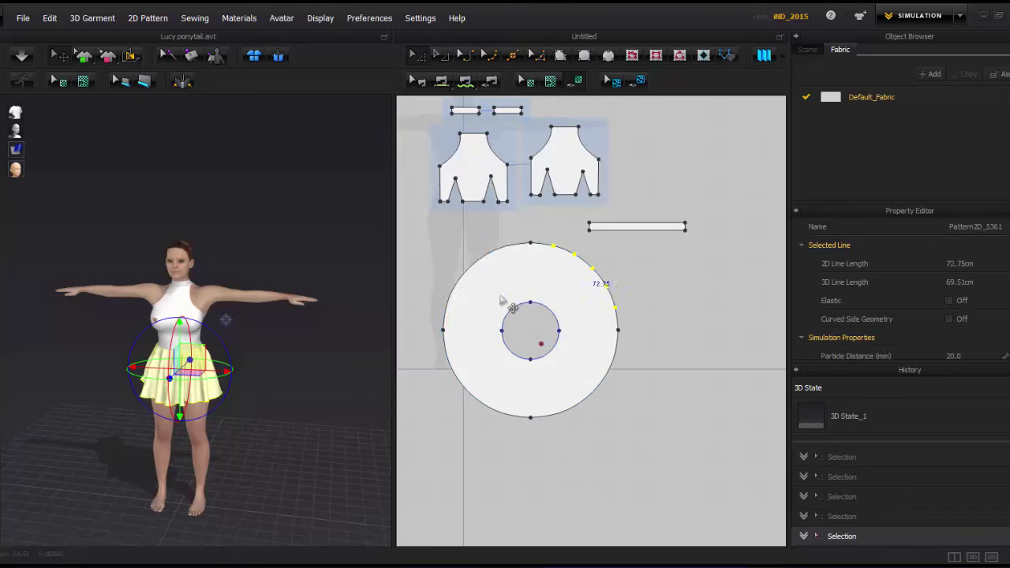
pyautogui.rightClick(472, 267)
pyautogui.click(485, 288)
pyautogui.click(476, 375)
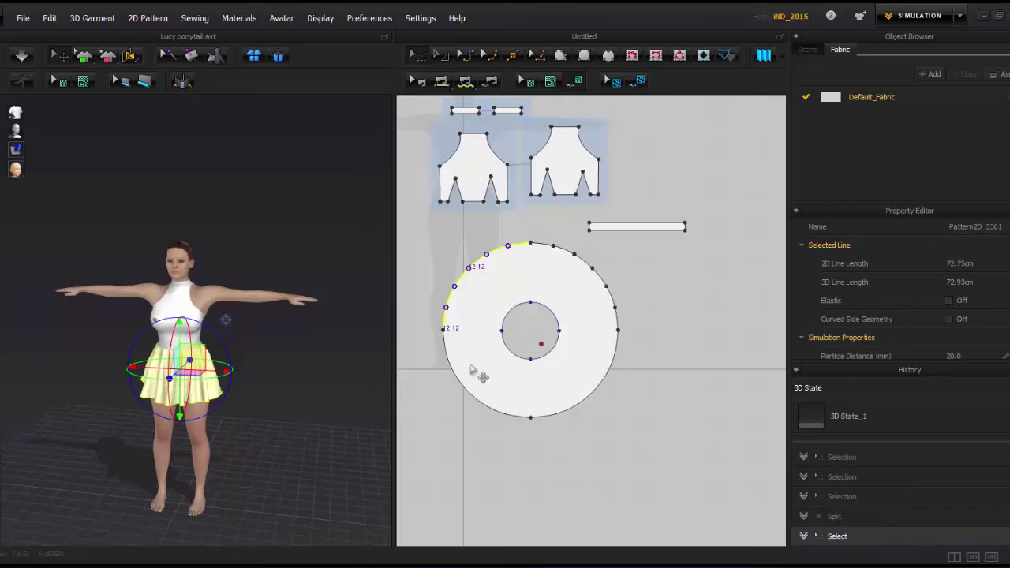
pyautogui.rightClick(460, 380)
pyautogui.click(487, 408)
pyautogui.click(478, 375)
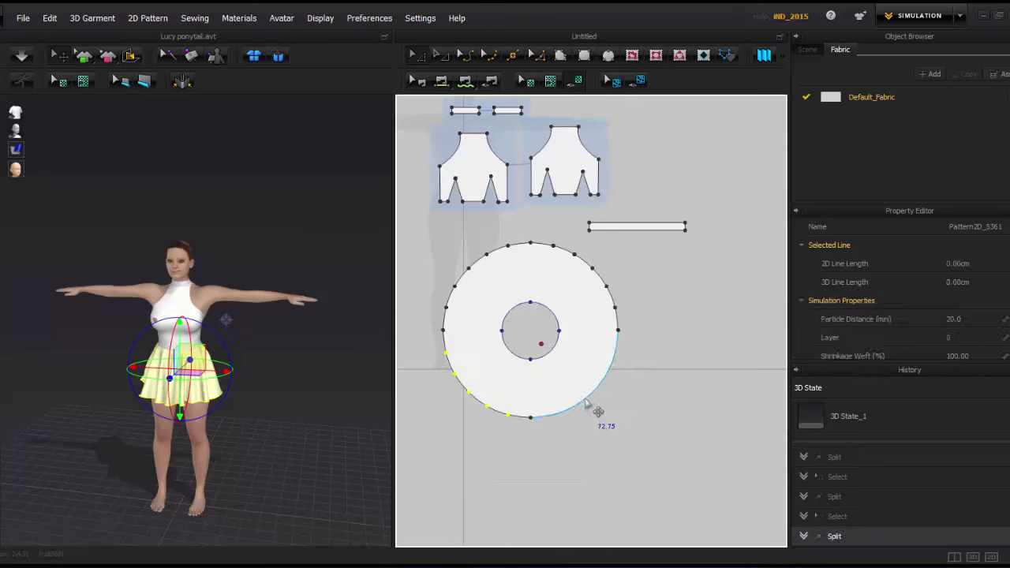
pyautogui.rightClick(596, 396)
pyautogui.click(619, 420)
pyautogui.click(341, 339)
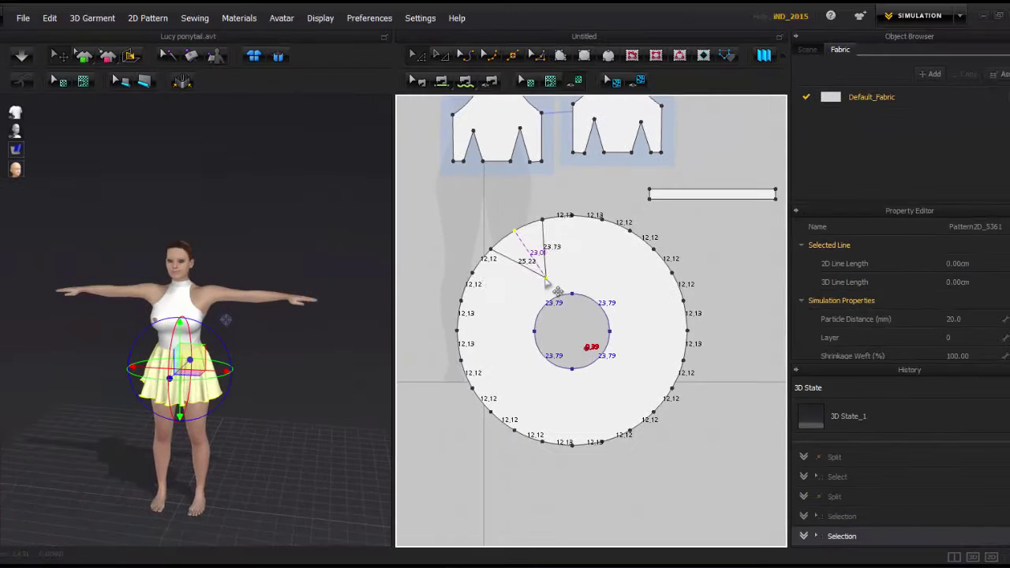
# Pull the first hem division points inward toward the waist hole to cut star notches.
pyautogui.click(489, 287)
pyautogui.scroll(2, 482, 281)
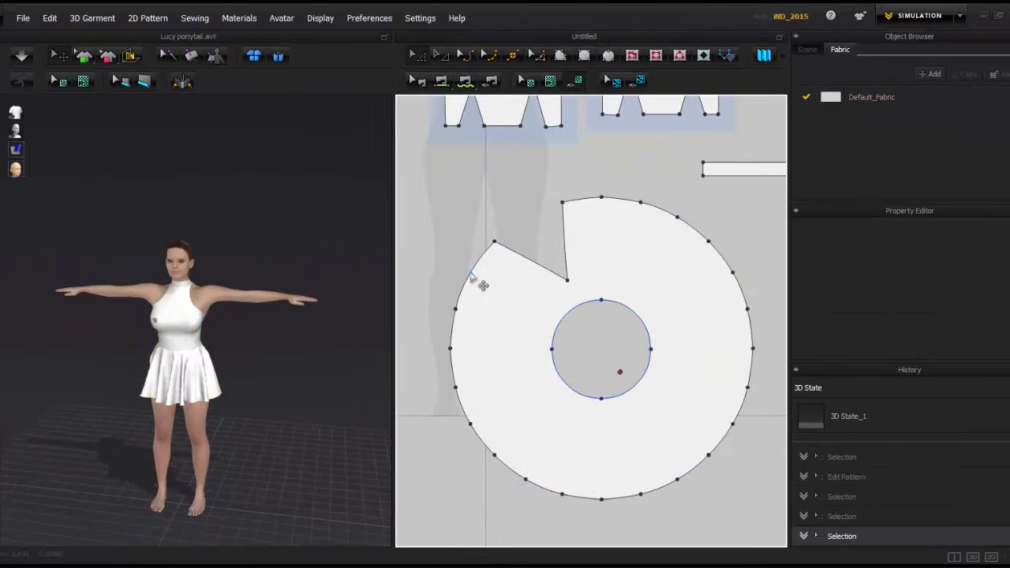
pyautogui.moveTo(470, 273)
pyautogui.mouseDown()
pyautogui.moveTo(523, 324)
pyautogui.moveTo(555, 325)
pyautogui.mouseUp()
pyautogui.click(507, 295)
pyautogui.moveTo(451, 349); pyautogui.dragTo(534, 351)
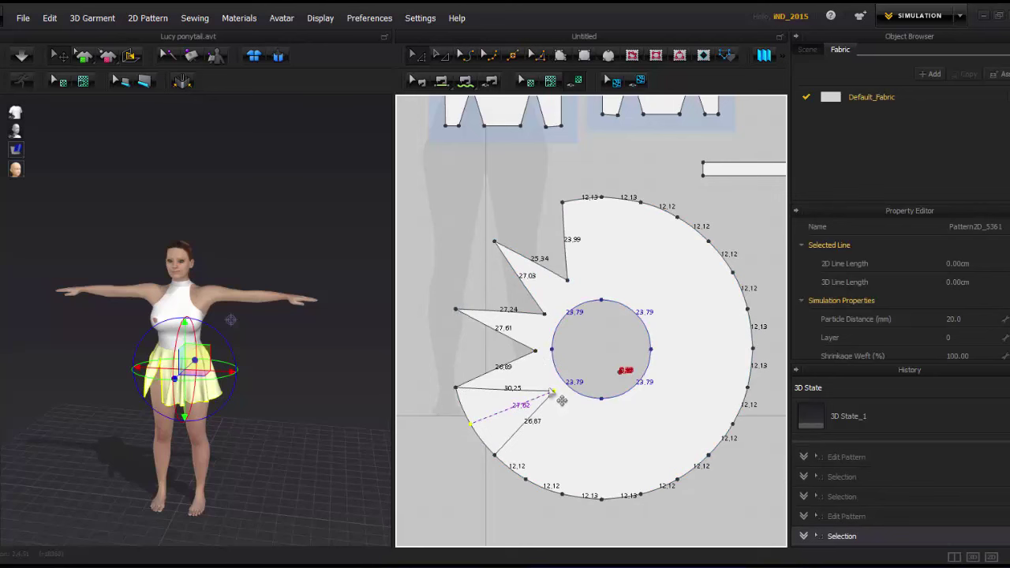
pyautogui.scroll(-2, 522, 428)
# Drag the remaining hem points around the ring inward to complete the star shape.
pyautogui.moveTo(499, 404); pyautogui.dragTo(523, 362)
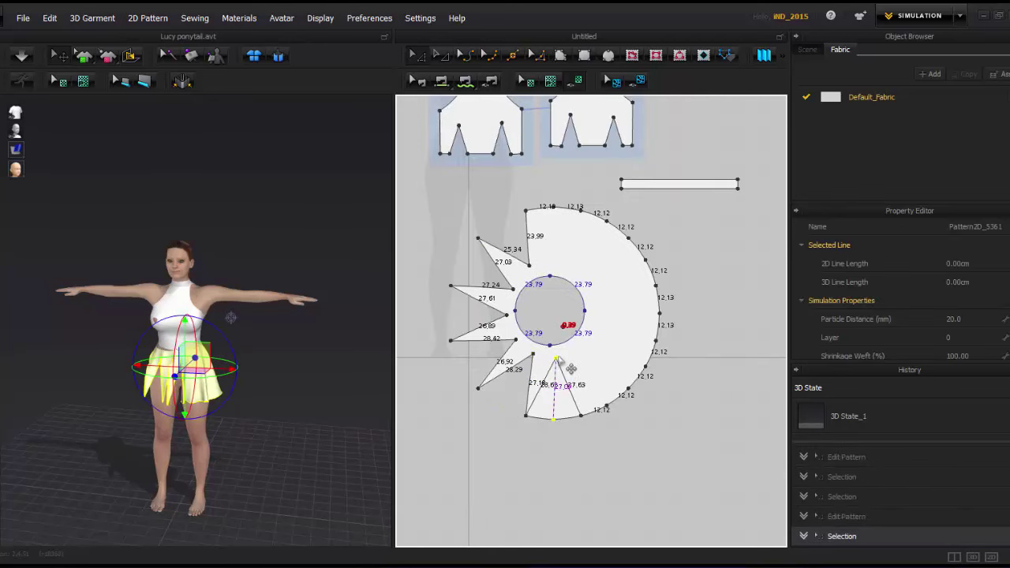
pyautogui.moveTo(604, 411)
pyautogui.mouseDown()
pyautogui.moveTo(588, 365)
pyautogui.moveTo(562, 359)
pyautogui.moveTo(610, 340)
pyautogui.mouseUp()
pyautogui.scroll(3, 576, 359)
pyautogui.scroll(-2, 704, 406)
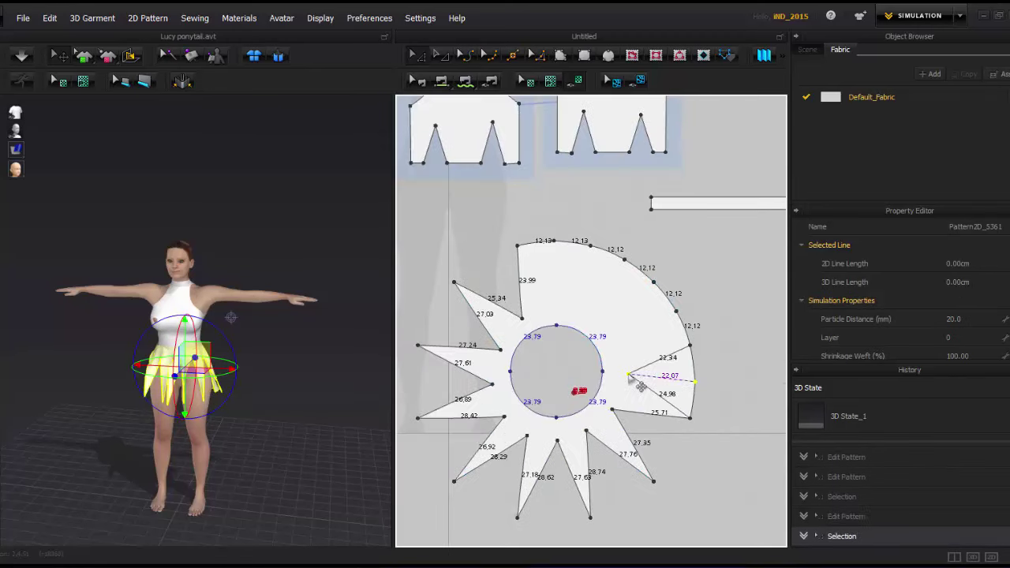
pyautogui.moveTo(685, 310)
pyautogui.mouseDown()
pyautogui.moveTo(622, 334)
pyautogui.moveTo(592, 331)
pyautogui.mouseUp()
pyautogui.moveTo(615, 279); pyautogui.dragTo(575, 341)
pyautogui.moveTo(544, 263); pyautogui.dragTo(544, 324)
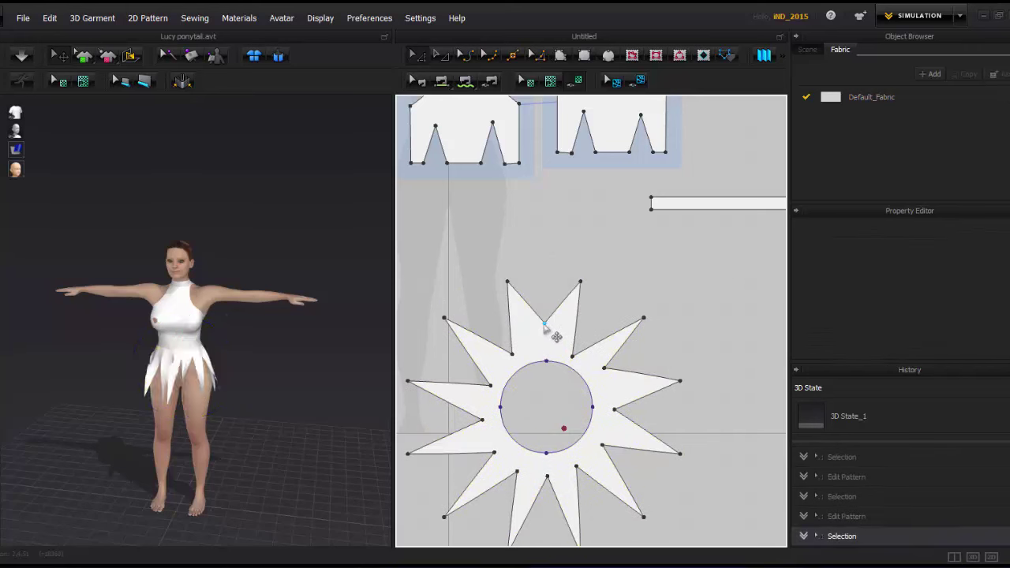
pyautogui.scroll(-3, 613, 322)
# Reset the star skirt to a flat ring at the waist and draw a new rectangle below it.
pyautogui.click(577, 360)
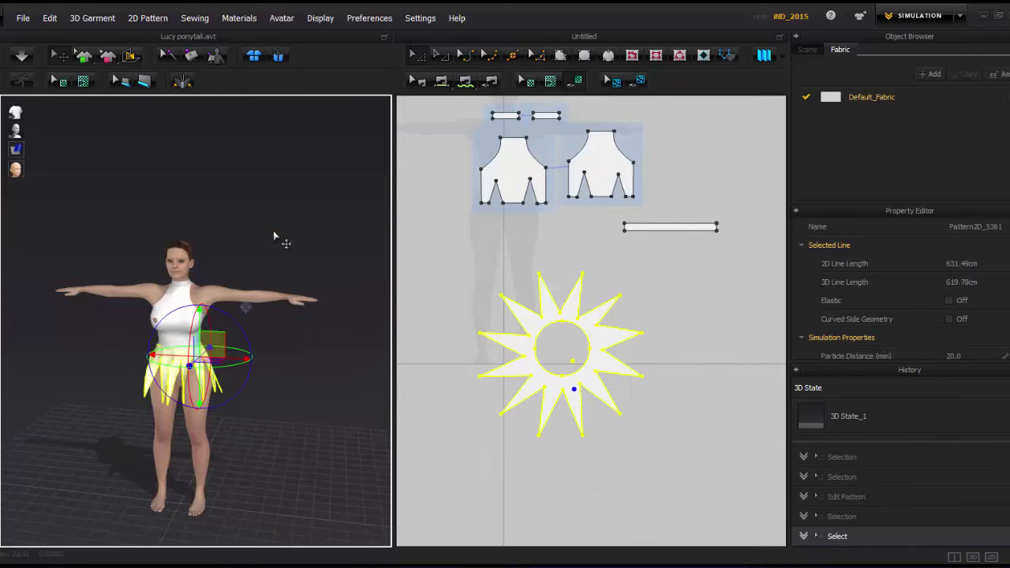
pyautogui.click(273, 235)
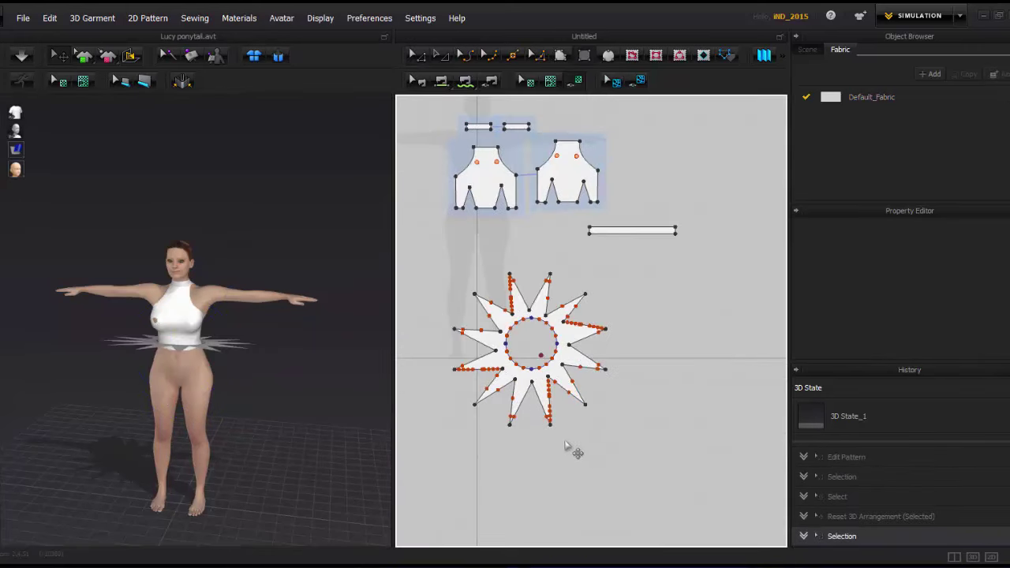
pyautogui.click(575, 431)
pyautogui.click(513, 304)
pyautogui.moveTo(573, 435); pyautogui.dragTo(634, 515)
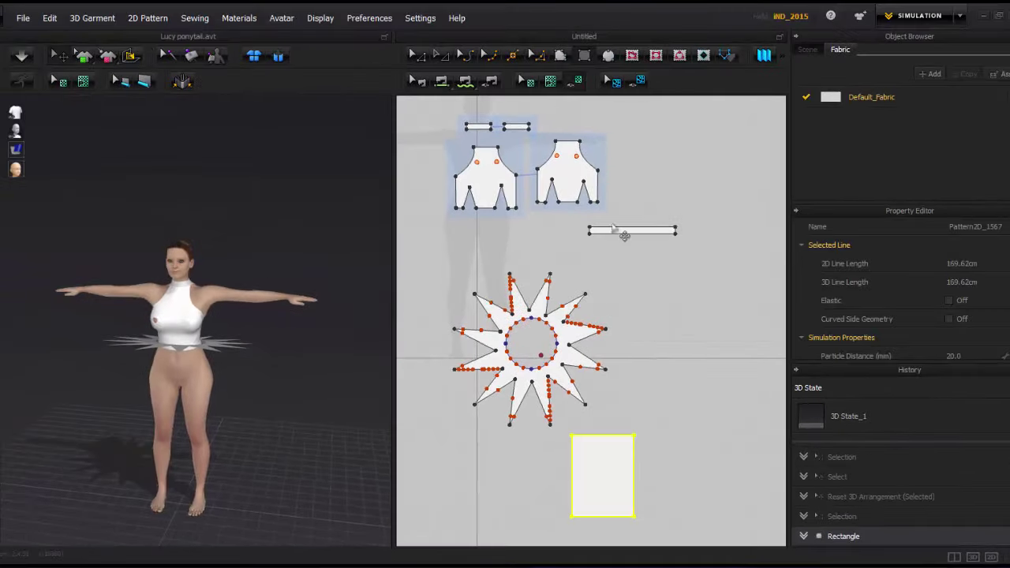
# Reduce the rectangle to a triangle and Segment Sew its left side to a star spike edge.
pyautogui.scroll(-3, 513, 308)
pyautogui.scroll(5, 564, 363)
pyautogui.scroll(3, 539, 329)
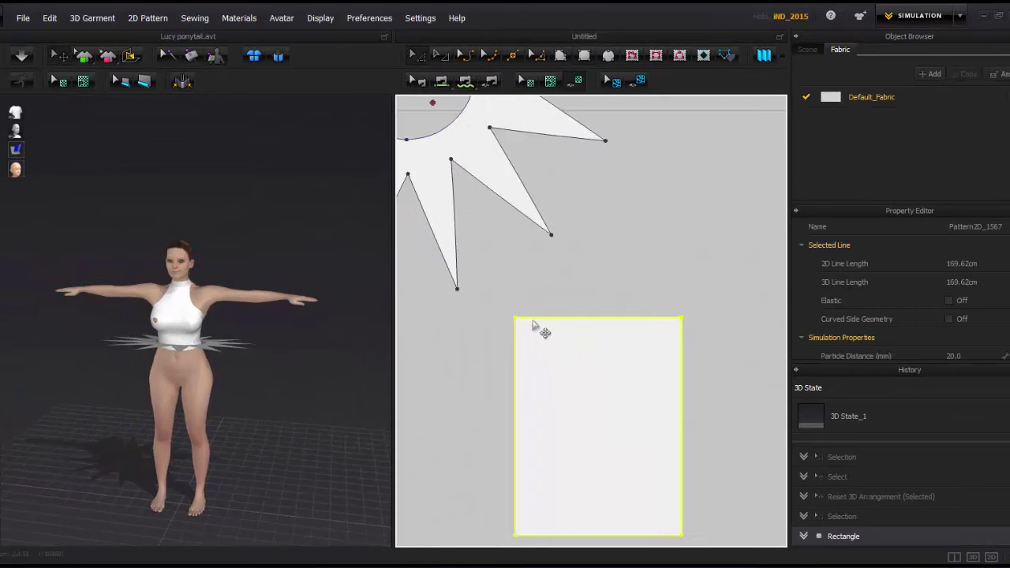
pyautogui.rightClick(579, 316)
pyautogui.click(599, 347)
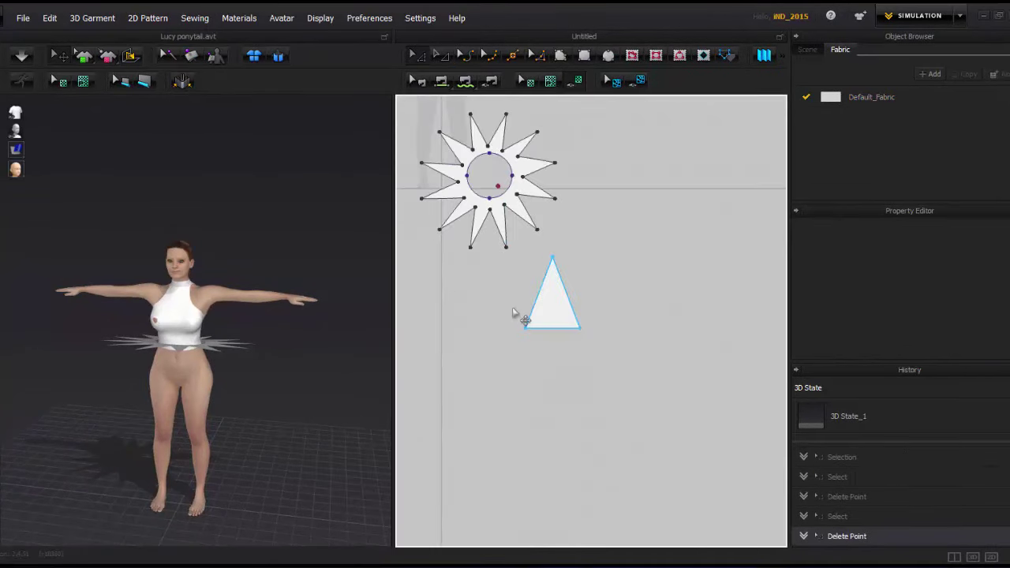
pyautogui.click(486, 257)
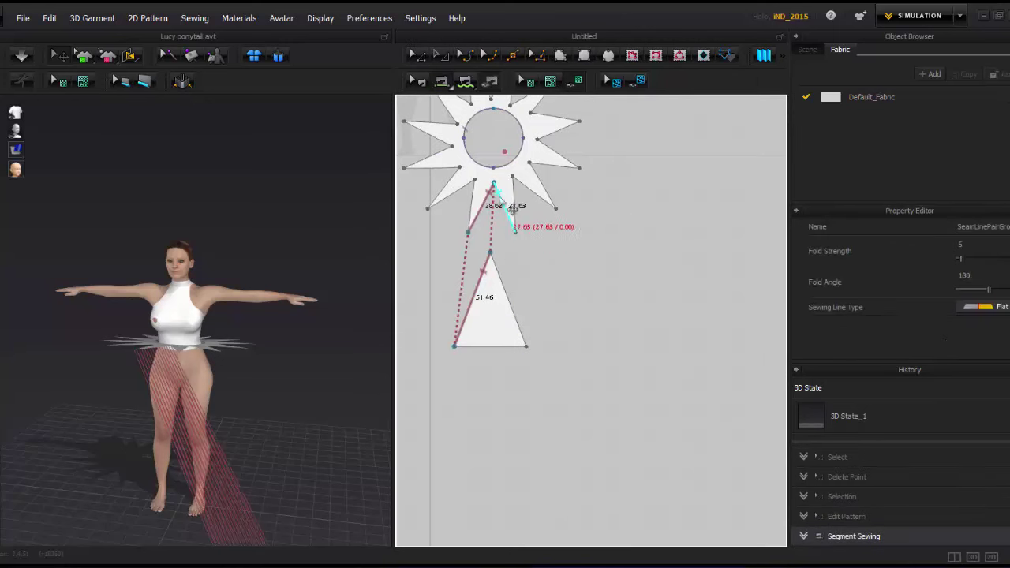
pyautogui.press('a')
# Superimpose the triangle over the avatar, reset its 3D placement, and lift it to the hip.
pyautogui.rightClick(248, 489)
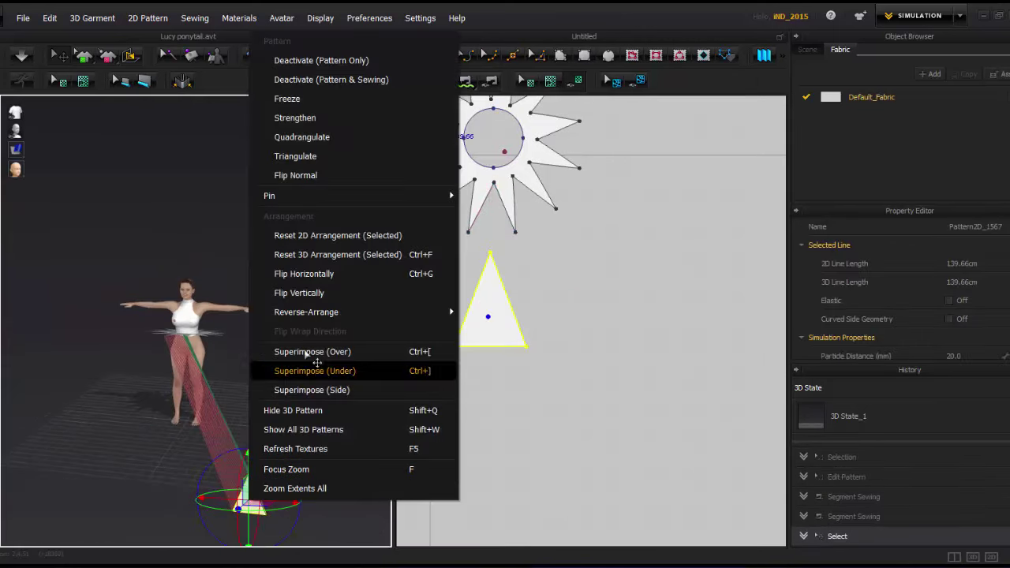
pyautogui.click(308, 355)
pyautogui.scroll(5, 256, 410)
pyautogui.moveTo(256, 410); pyautogui.dragTo(253, 406, button='right')
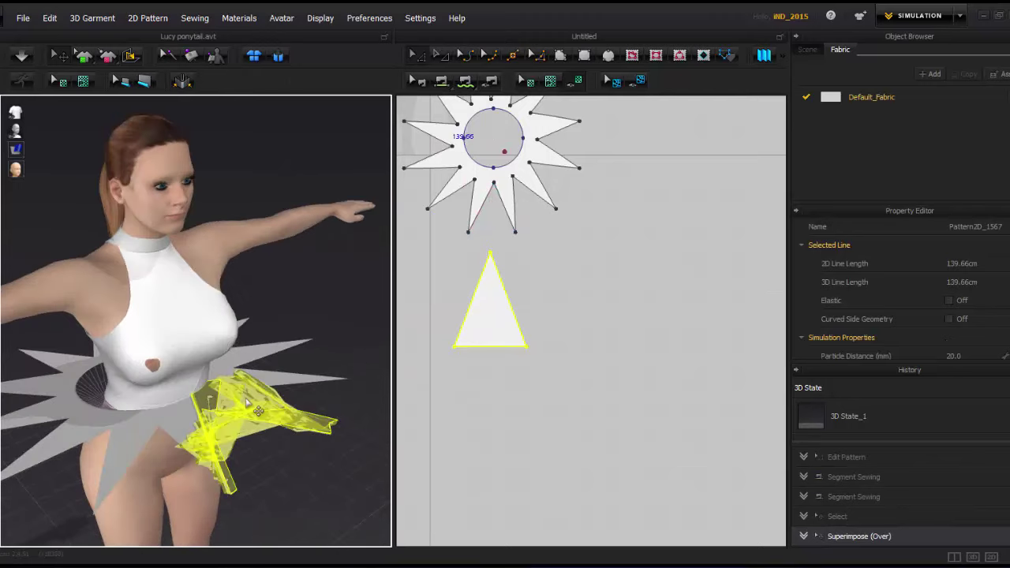
pyautogui.rightClick(254, 406)
pyautogui.click(284, 229)
pyautogui.scroll(-5, 276, 293)
pyautogui.moveTo(272, 473)
pyautogui.mouseDown()
pyautogui.moveTo(292, 387)
pyautogui.moveTo(317, 398)
pyautogui.mouseUp()
pyautogui.scroll(3, 291, 386)
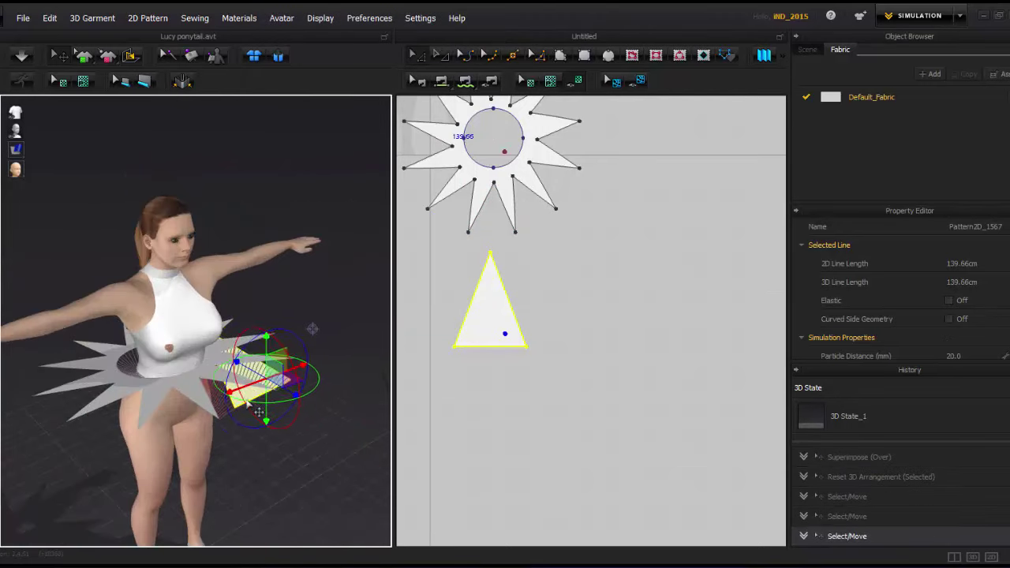
# Simulate to drape the skirt and triangle, then view the avatar from the front.
pyautogui.click(30, 60)
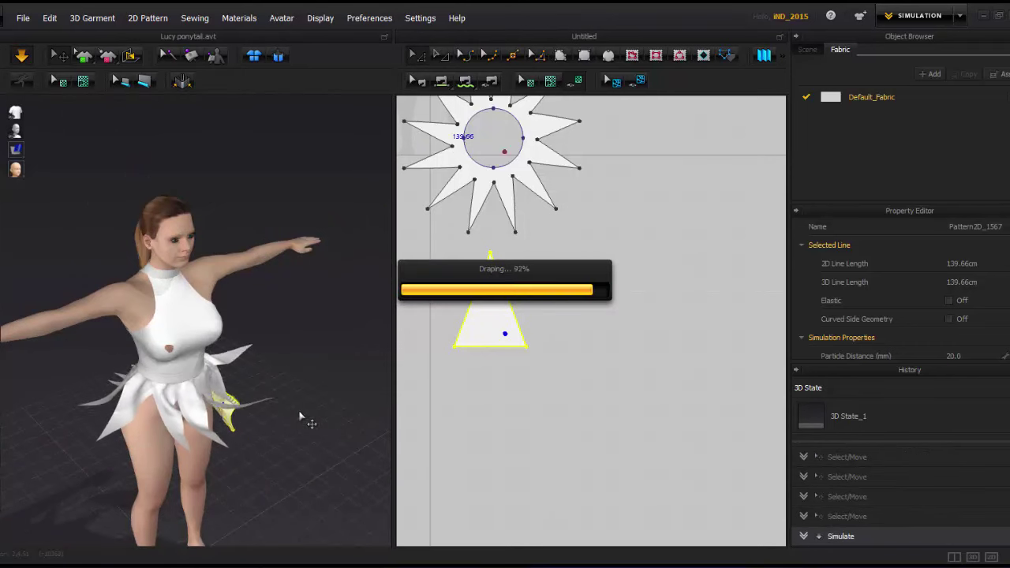
pyautogui.moveTo(308, 360); pyautogui.dragTo(229, 386, button='right')
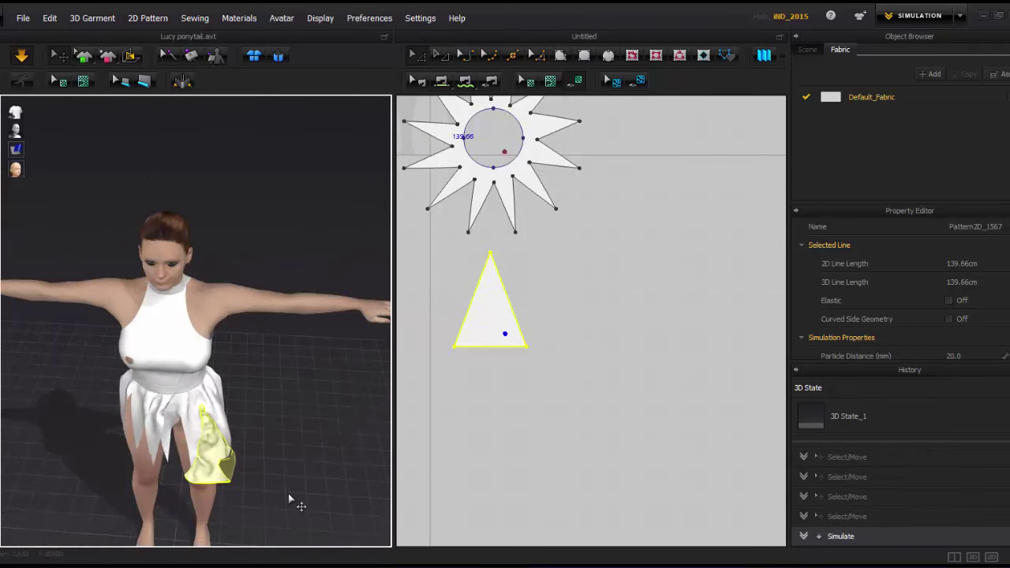
pyautogui.moveTo(293, 500)
pyautogui.mouseDown(button='right')
pyautogui.moveTo(274, 466)
pyautogui.moveTo(316, 442)
pyautogui.mouseUp(button='right')
pyautogui.click(486, 368)
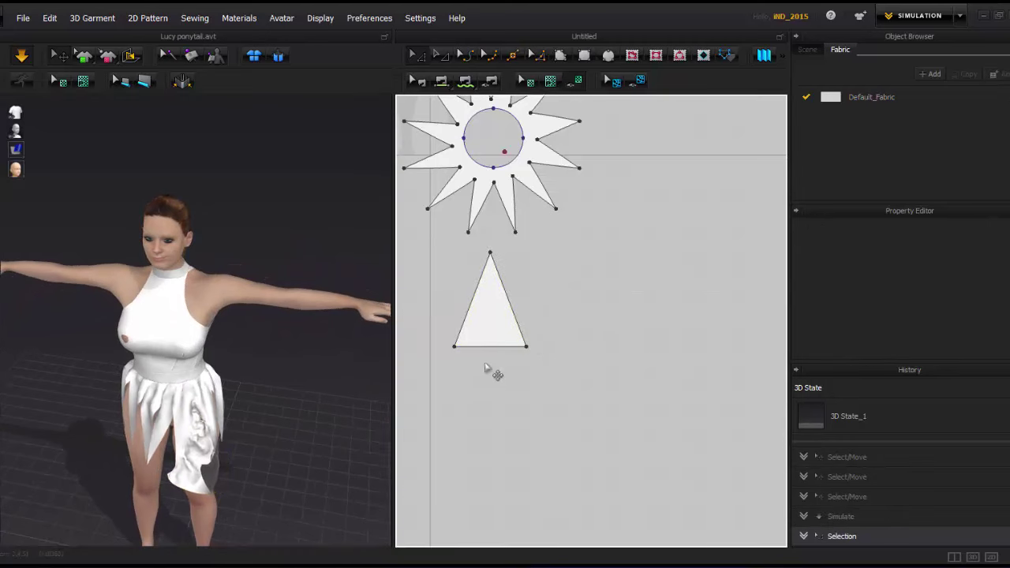
# Create FABRIC_1 in dark red and apply it to the triangle.
pyautogui.click(929, 73)
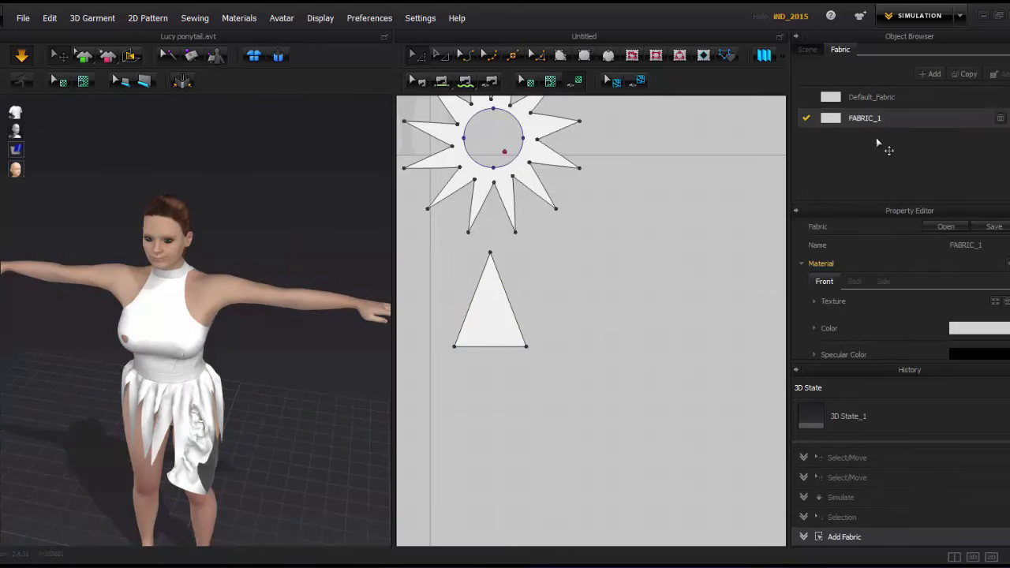
pyautogui.click(986, 332)
pyautogui.click(485, 136)
pyautogui.click(479, 419)
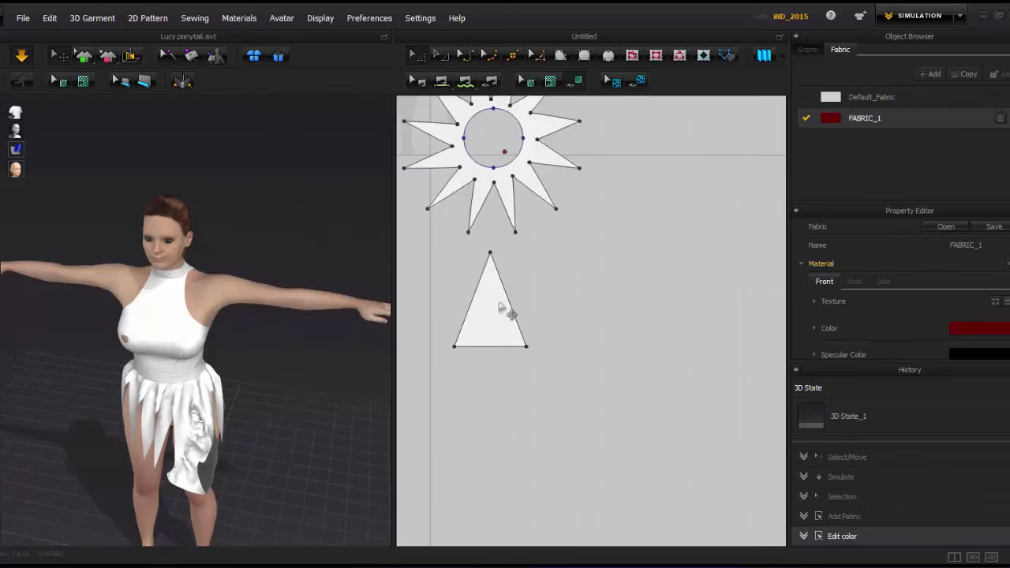
pyautogui.moveTo(853, 129); pyautogui.dragTo(504, 311)
# Copy the red triangle and paste two copies to its right.
pyautogui.rightClick(496, 304)
pyautogui.press('Escape')
pyautogui.hotkey('ctrl', 'v')
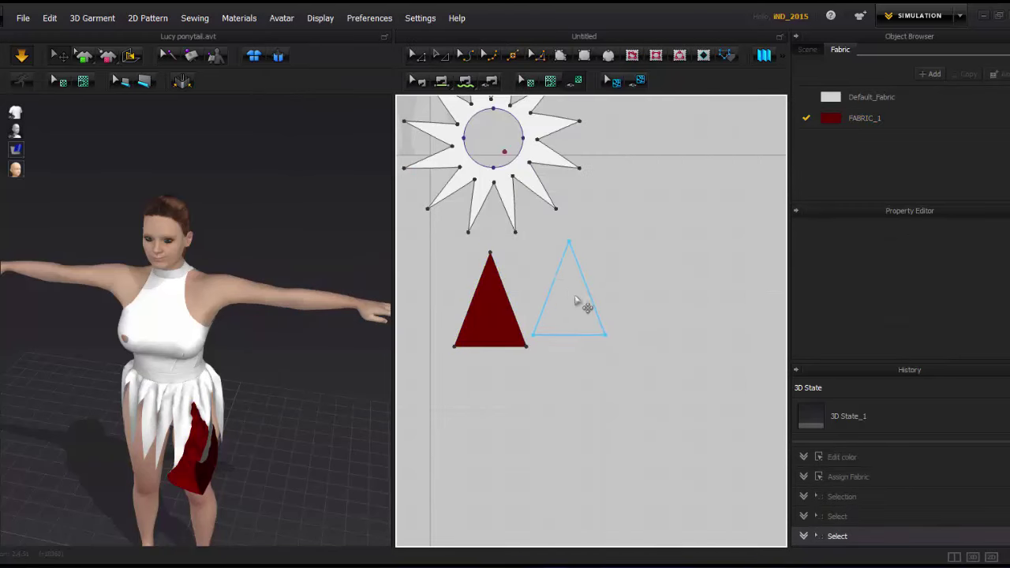
pyautogui.click(584, 298)
pyautogui.hotkey('ctrl', 'v')
pyautogui.click(678, 308)
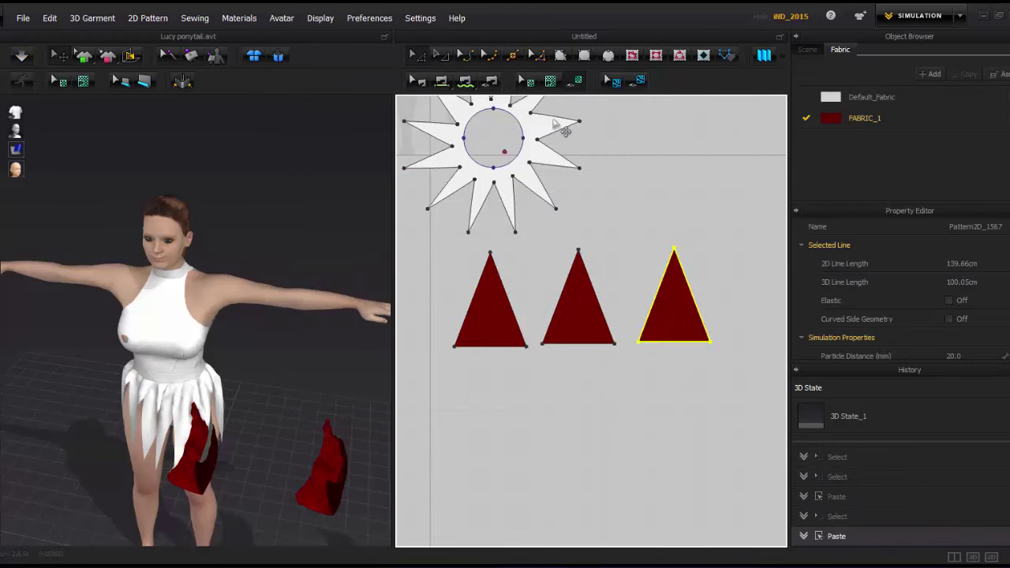
# Sew star spike edges to the sides of the second and third triangles.
pyautogui.click(582, 273)
pyautogui.click(522, 194)
pyautogui.click(597, 312)
pyautogui.moveTo(658, 270); pyautogui.dragTo(617, 306, button='middle')
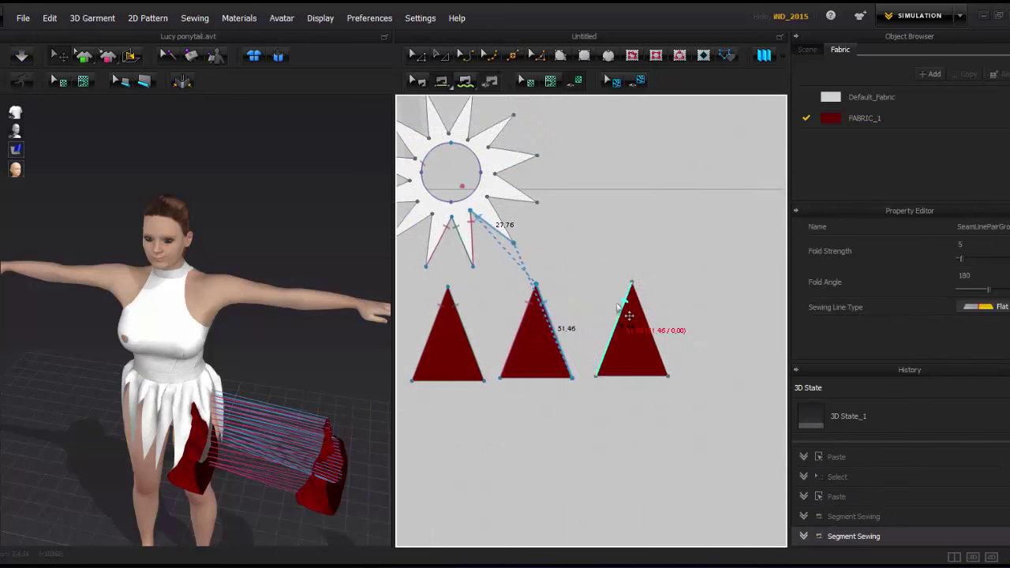
pyautogui.click(648, 327)
pyautogui.click(519, 209)
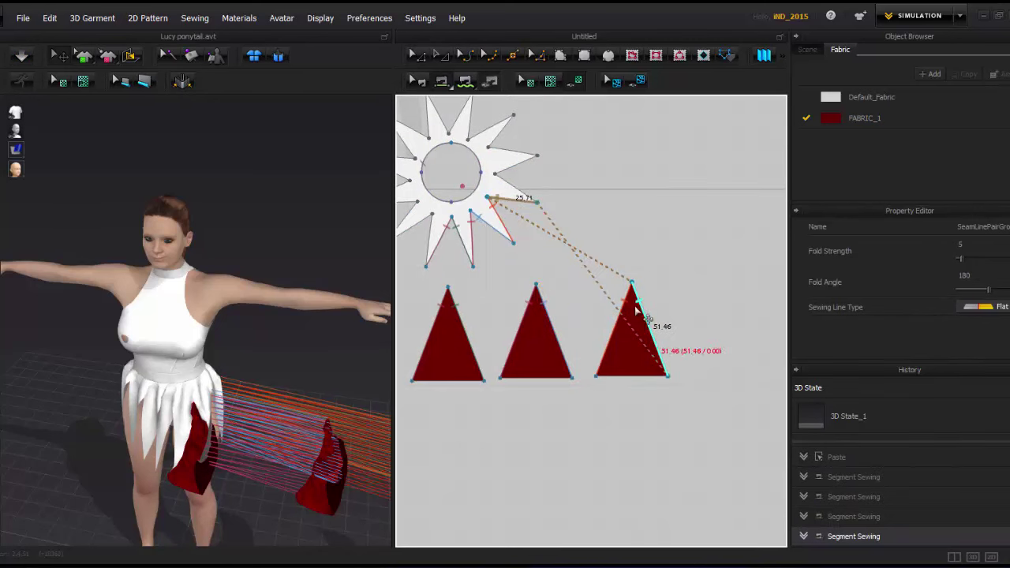
# Simulate the new red godets and drag one into place on the skirt.
pyautogui.press('space')
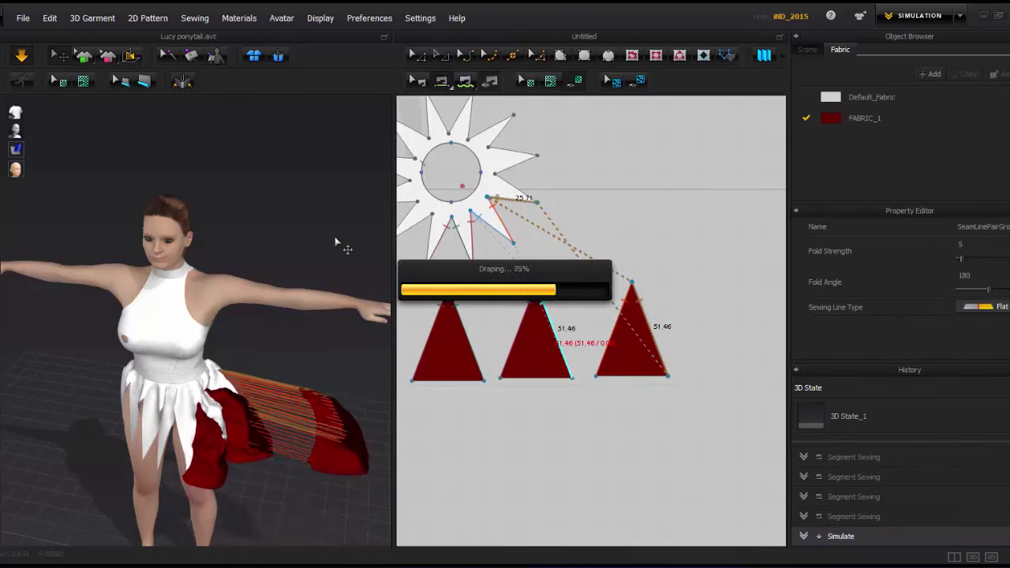
pyautogui.moveTo(331, 424); pyautogui.dragTo(206, 479, button='right')
pyautogui.moveTo(206, 479); pyautogui.dragTo(365, 484)
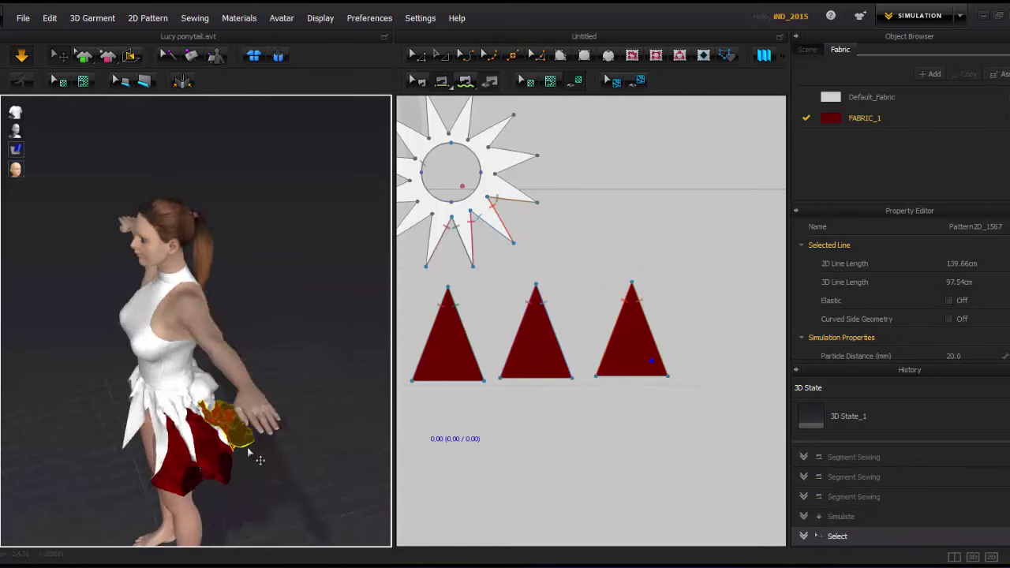
pyautogui.moveTo(235, 460)
pyautogui.mouseDown(button='right')
pyautogui.moveTo(276, 439)
pyautogui.moveTo(255, 429)
pyautogui.moveTo(210, 462)
pyautogui.moveTo(237, 468)
pyautogui.mouseUp(button='right')
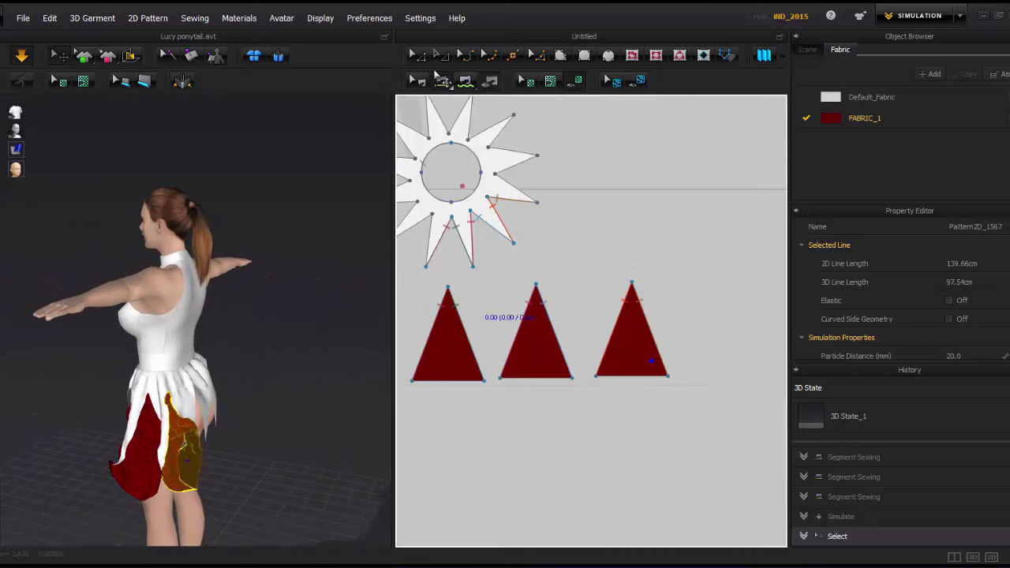
# Delete the middle and right triangles and move the remaining one under a star point.
pyautogui.moveTo(728, 255); pyautogui.dragTo(533, 400)
pyautogui.press('Delete')
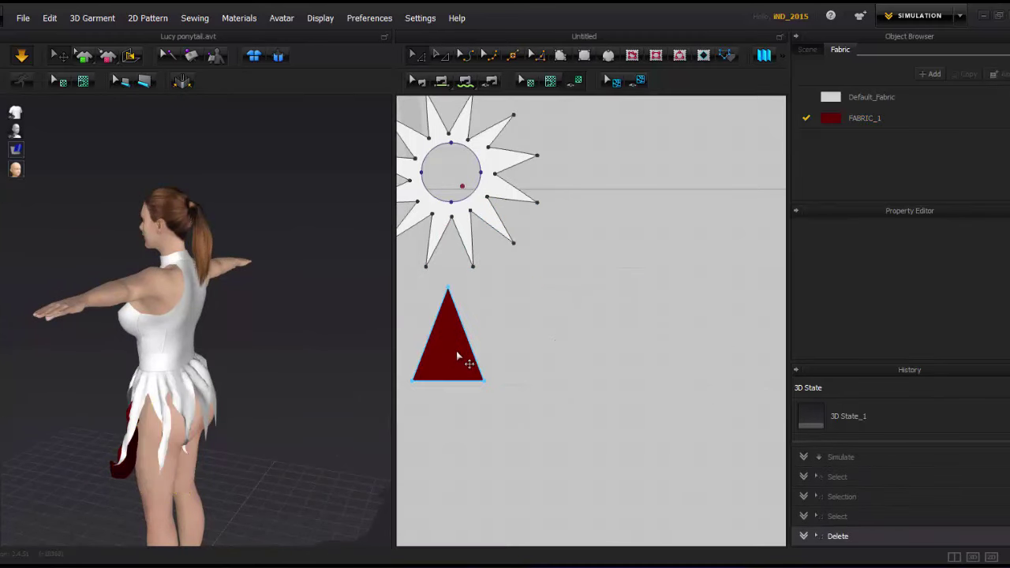
pyautogui.click(464, 331)
pyautogui.moveTo(457, 296); pyautogui.dragTo(460, 298)
# Shorten the triangle by moving its bottom edge up.
pyautogui.scroll(1, 447, 302)
pyautogui.click(448, 302)
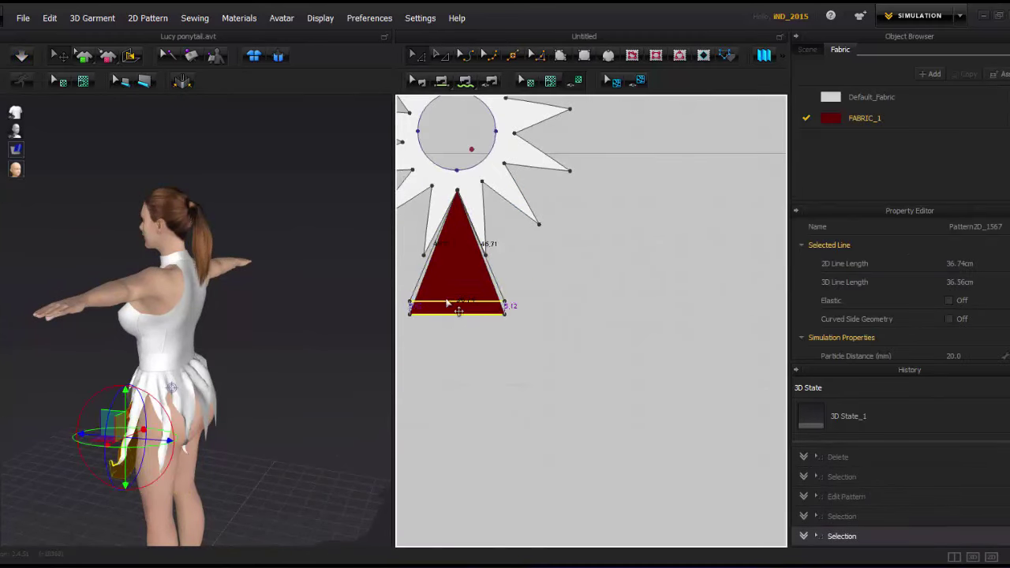
pyautogui.moveTo(447, 260); pyautogui.dragTo(447, 261)
pyautogui.scroll(2, 469, 317)
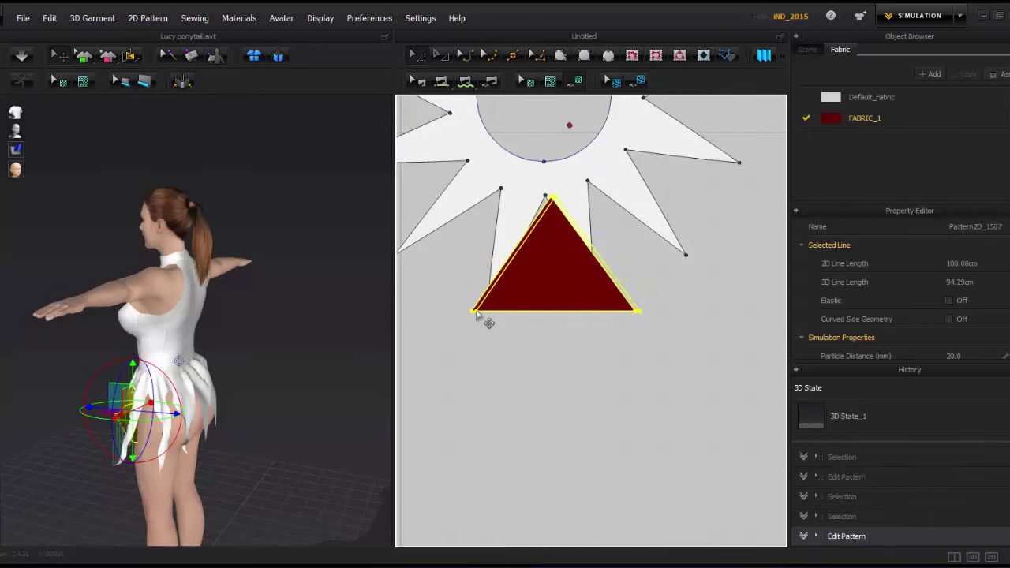
pyautogui.click(555, 363)
pyautogui.click(544, 359)
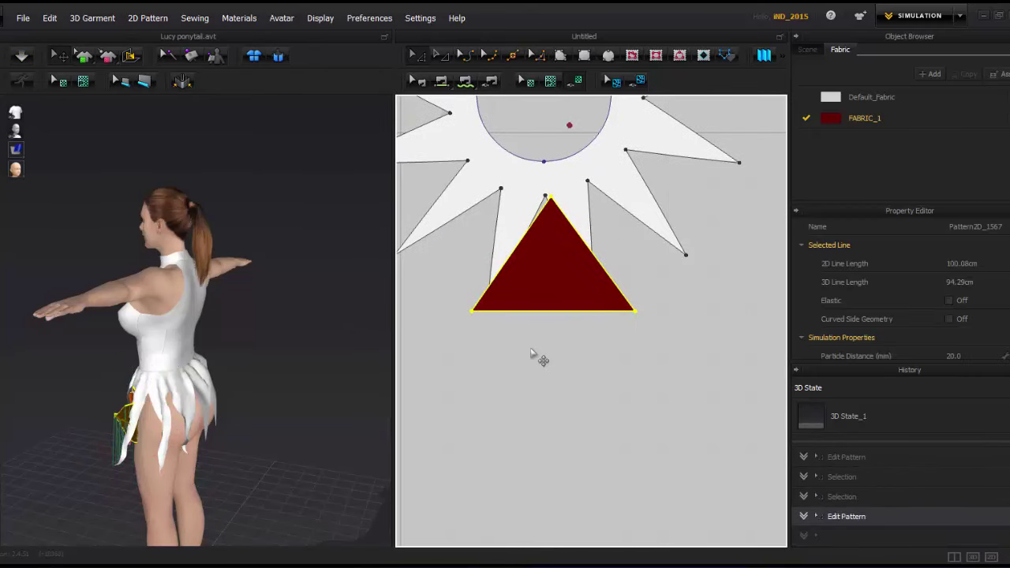
pyautogui.click(466, 316)
# Widen the triangle, remove its extra bottom-right point, reposition it below the star, and simulate.
pyautogui.moveTo(488, 312); pyautogui.dragTo(724, 314)
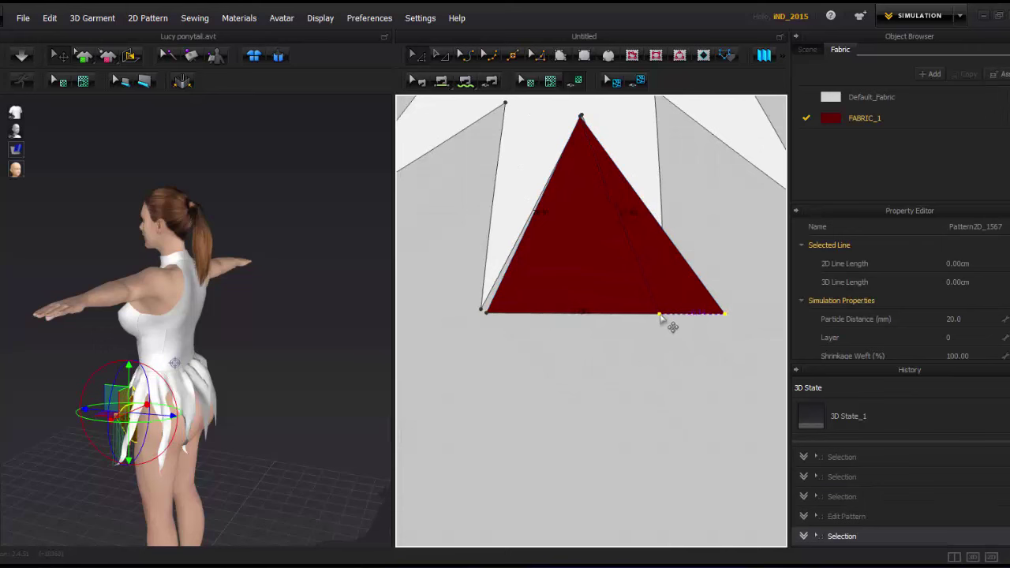
pyautogui.press('Delete')
pyautogui.moveTo(578, 369); pyautogui.dragTo(578, 371)
pyautogui.press('space')
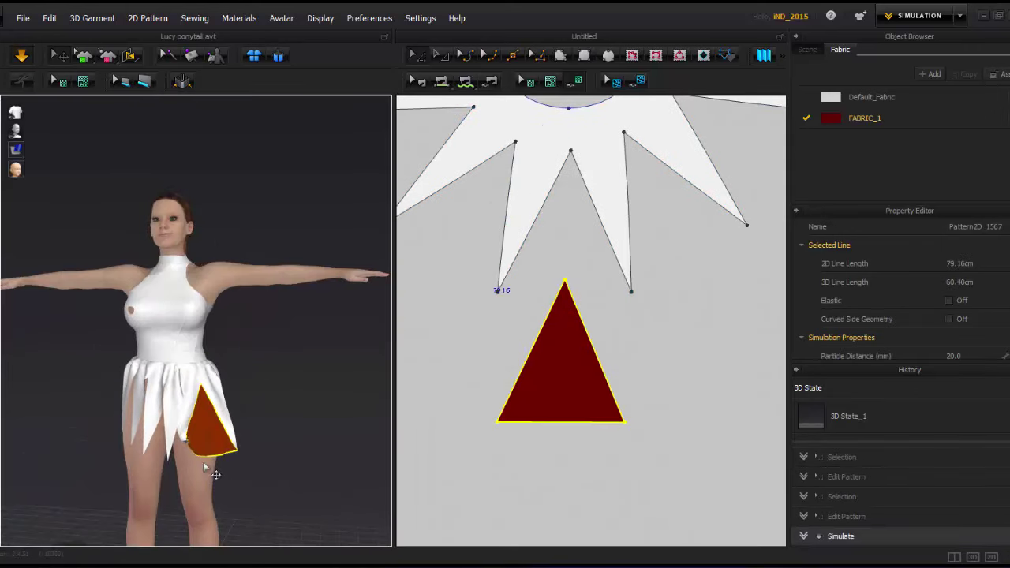
pyautogui.scroll(-4, 511, 420)
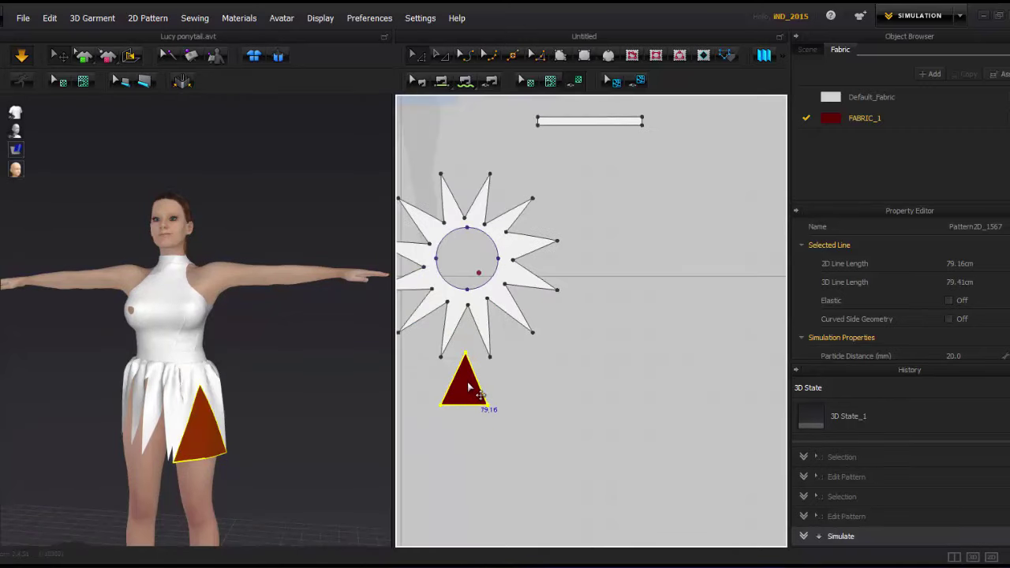
# Paste a copy of the red triangle beside the first one.
pyautogui.click(464, 387)
pyautogui.rightClick(507, 369)
pyautogui.click(552, 89)
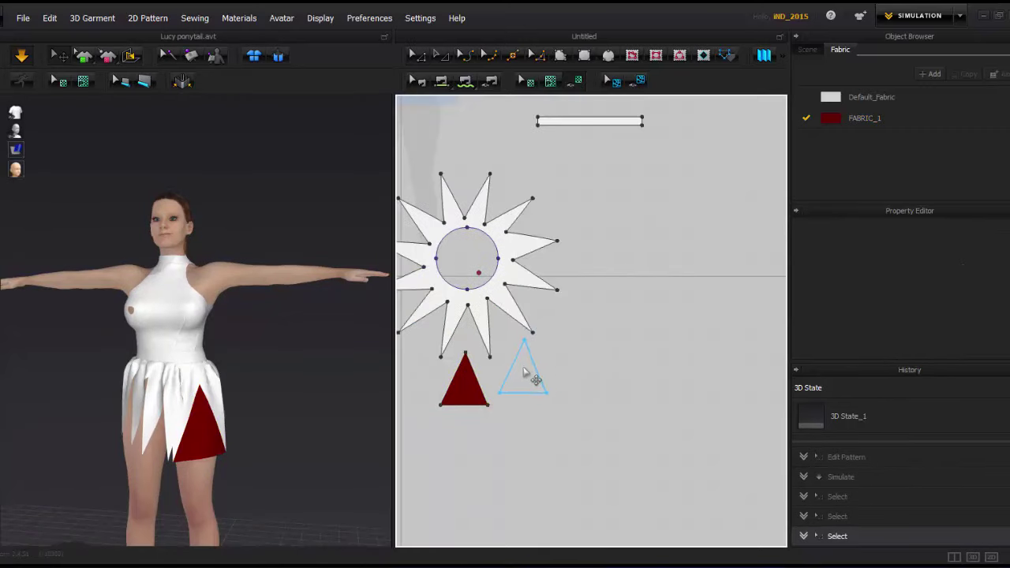
pyautogui.click(519, 365)
pyautogui.click(567, 338)
# Sew both edges of the new triangle to adjacent star edges and simulate.
pyautogui.click(440, 81)
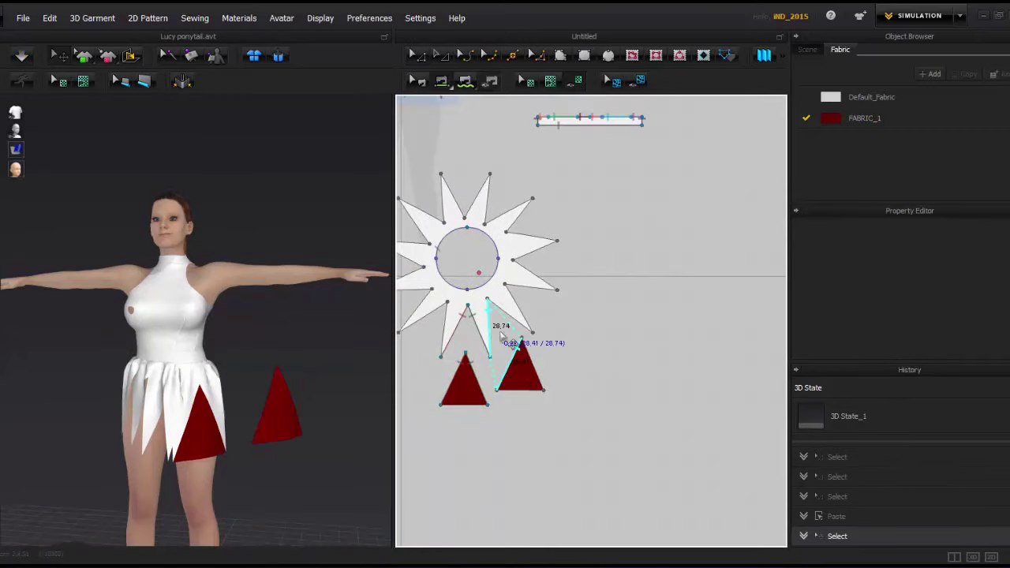
pyautogui.click(501, 336)
pyautogui.scroll(5, 498, 328)
pyautogui.click(496, 254)
pyautogui.press('space')
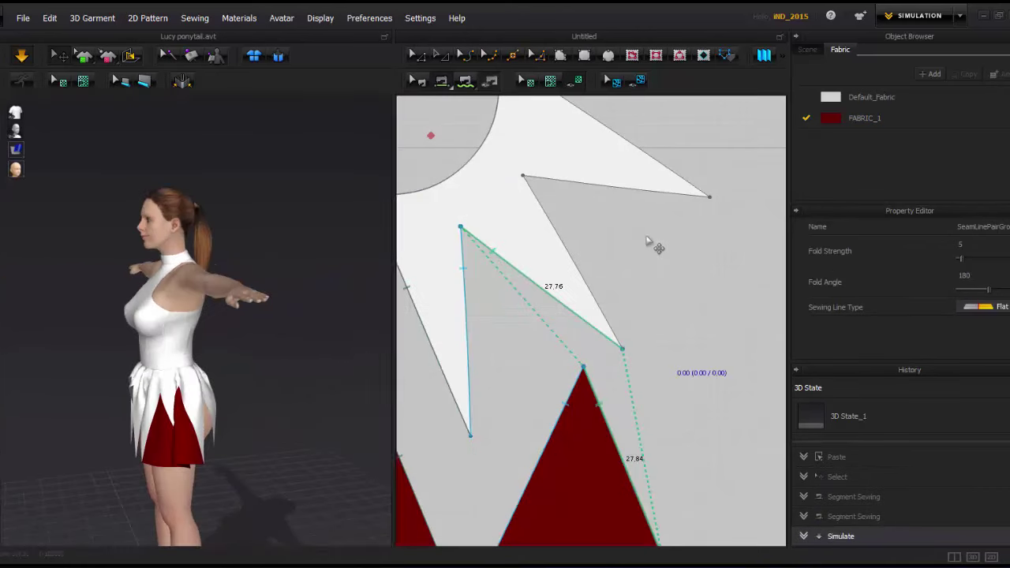
# Place another triangle beside the star, sew its left edge to a star edge, and simulate.
pyautogui.click(682, 247)
pyautogui.click(704, 309)
pyautogui.click(697, 236)
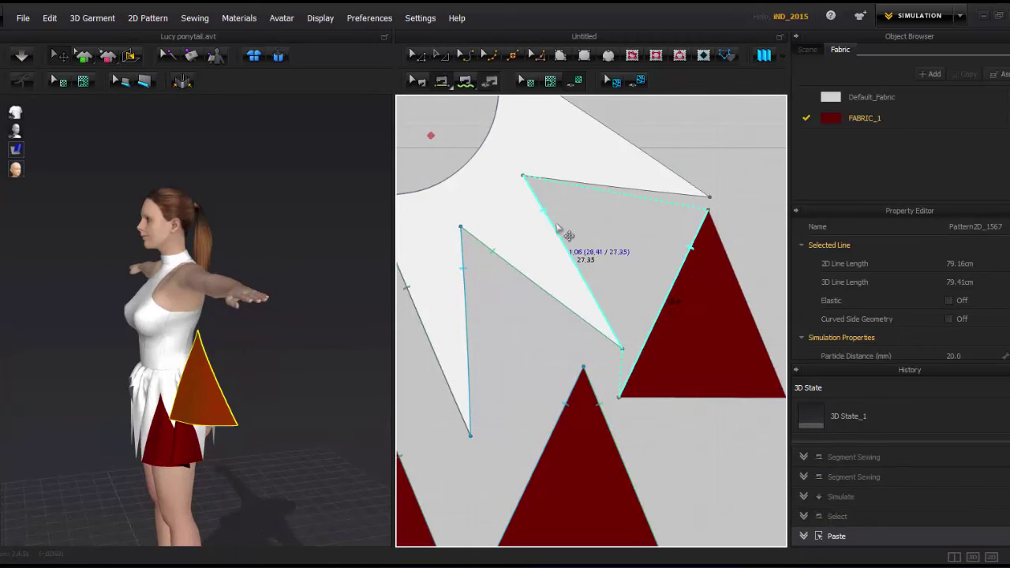
pyautogui.click(559, 237)
pyautogui.press('space')
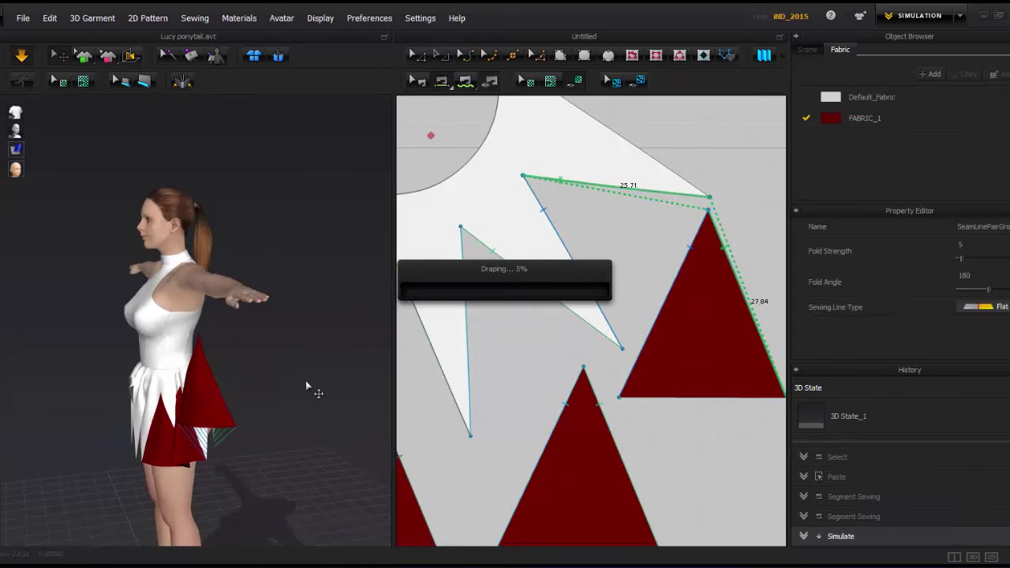
pyautogui.moveTo(305, 380); pyautogui.dragTo(201, 389, button='right')
pyautogui.scroll(-2, 665, 300)
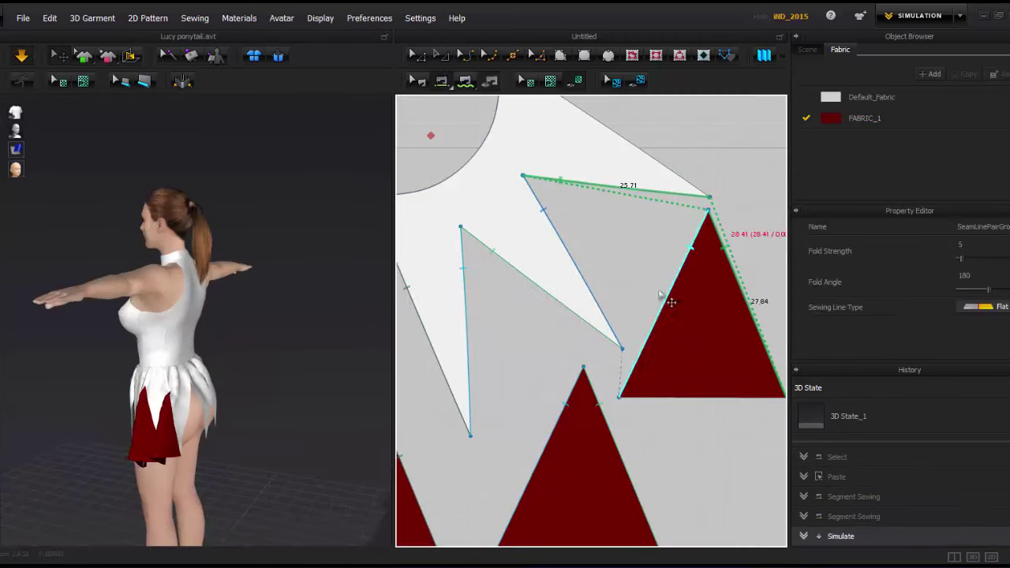
pyautogui.click(582, 282)
pyautogui.scroll(-3, 581, 282)
pyautogui.scroll(3, 602, 279)
pyautogui.scroll(2, 596, 285)
# Paste a triangle right of the star, sew its right edge, superimpose it over the skirt, and simulate.
pyautogui.hotkey('ctrl', 'v')
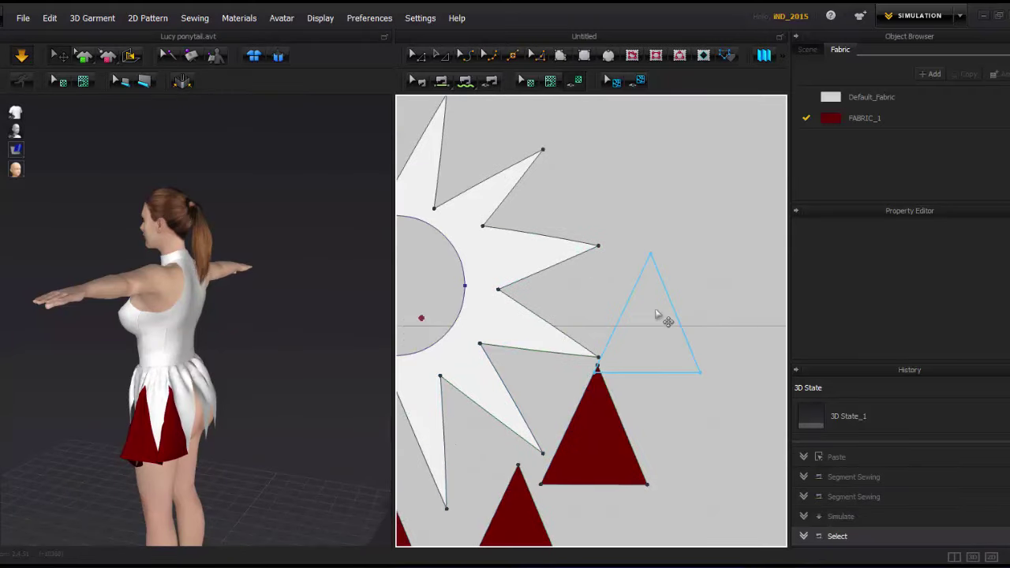
pyautogui.click(645, 284)
pyautogui.click(683, 285)
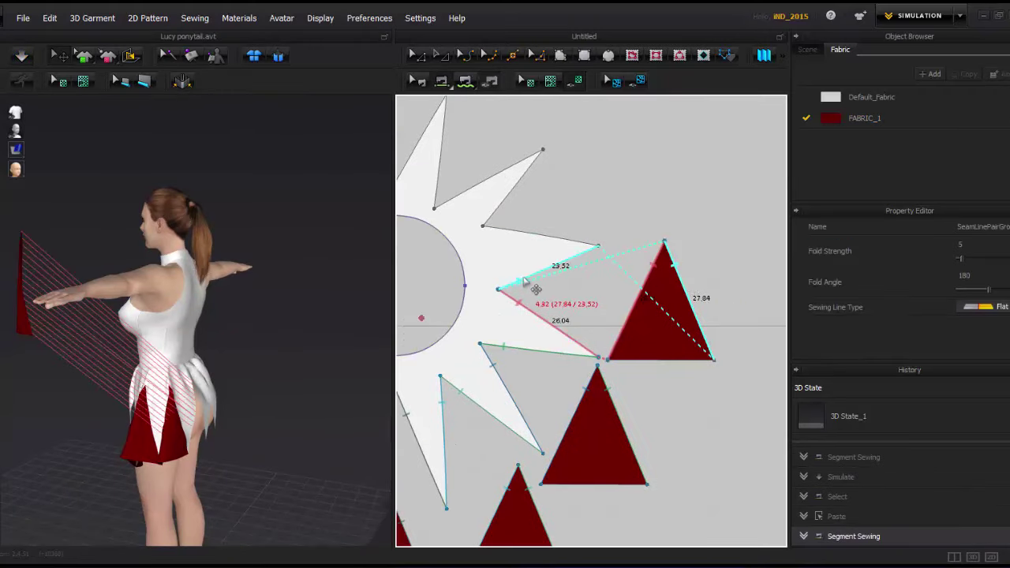
pyautogui.rightClick(22, 292)
pyautogui.click(79, 323)
pyautogui.press('space')
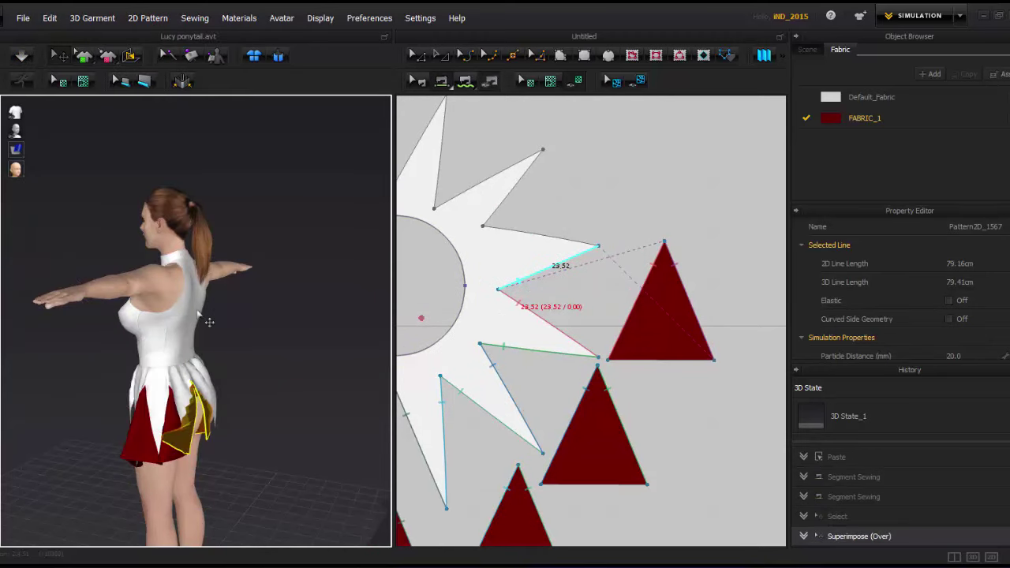
# At the avatar's back, reset the red piece's 3D placement, simulate, and undo the drape.
pyautogui.moveTo(241, 418); pyautogui.dragTo(221, 404, button='right')
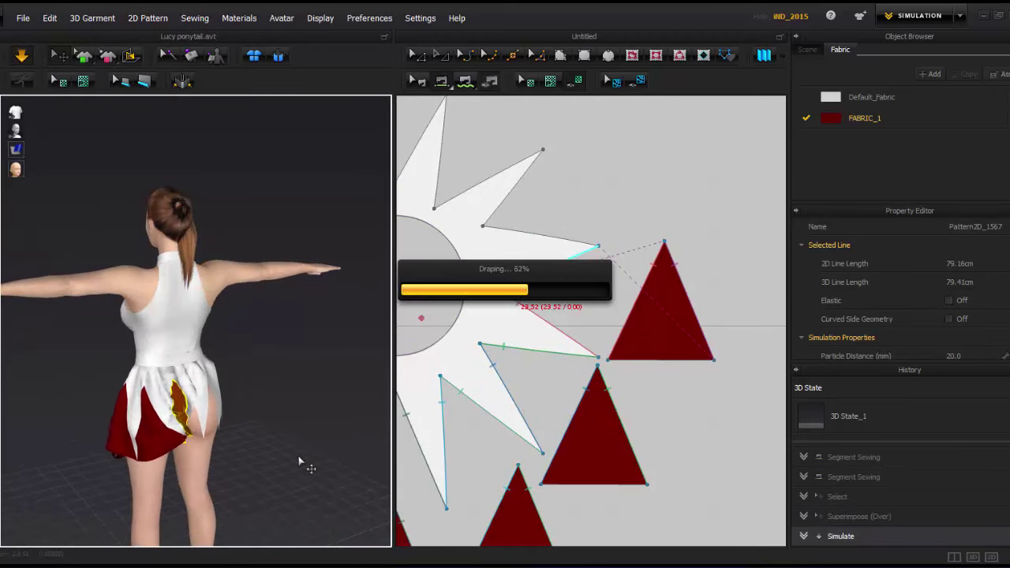
pyautogui.click(187, 458)
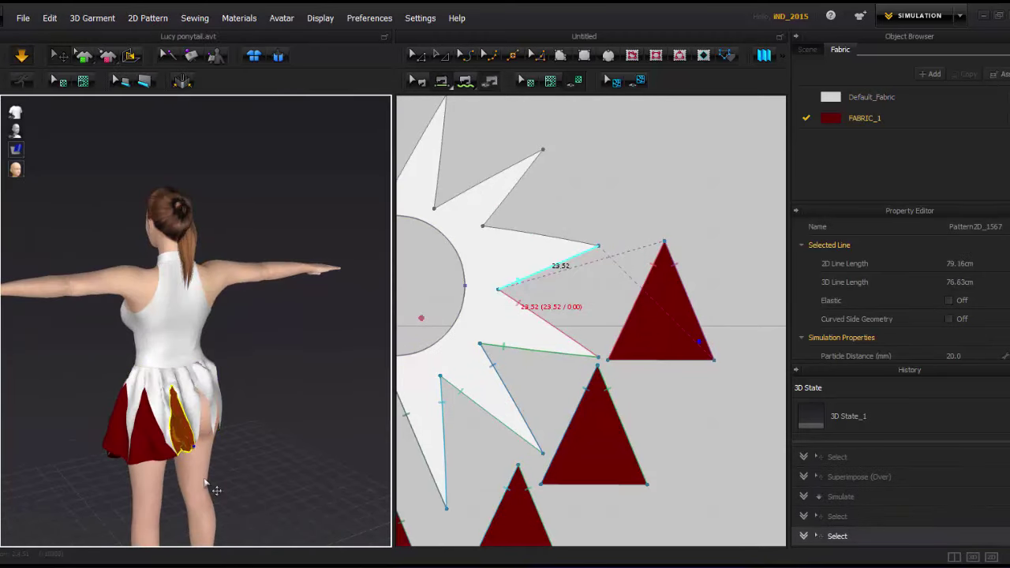
pyautogui.scroll(3, 150, 482)
pyautogui.scroll(2, 158, 349)
pyautogui.rightClick(157, 349)
pyautogui.click(145, 349)
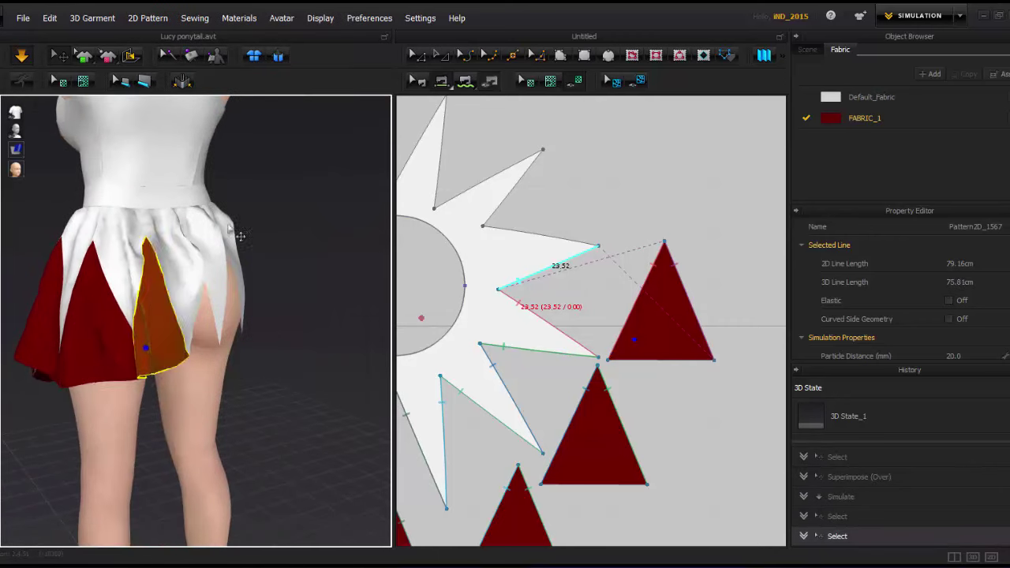
pyautogui.press('space')
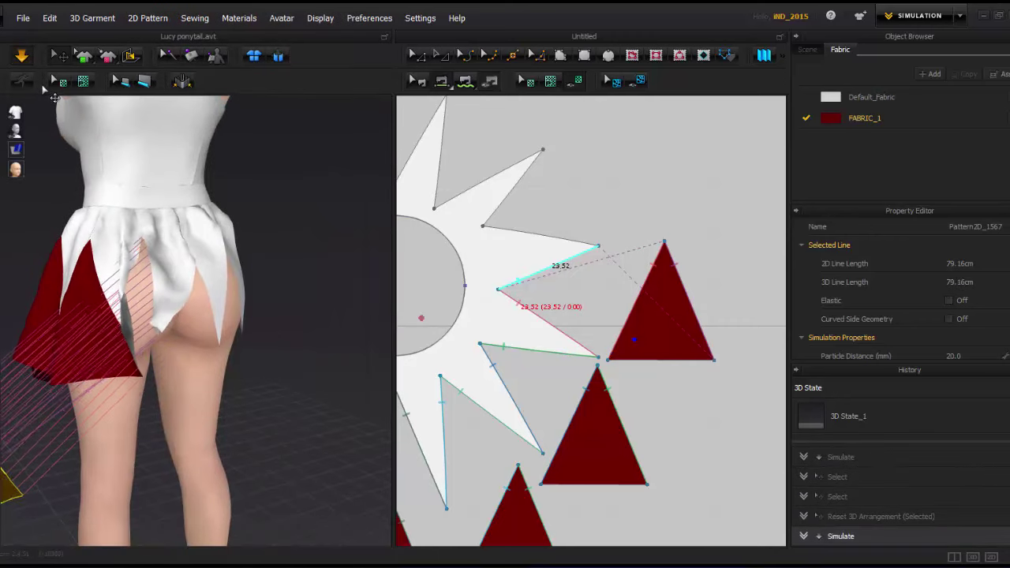
pyautogui.hotkey('ctrl', 'z')
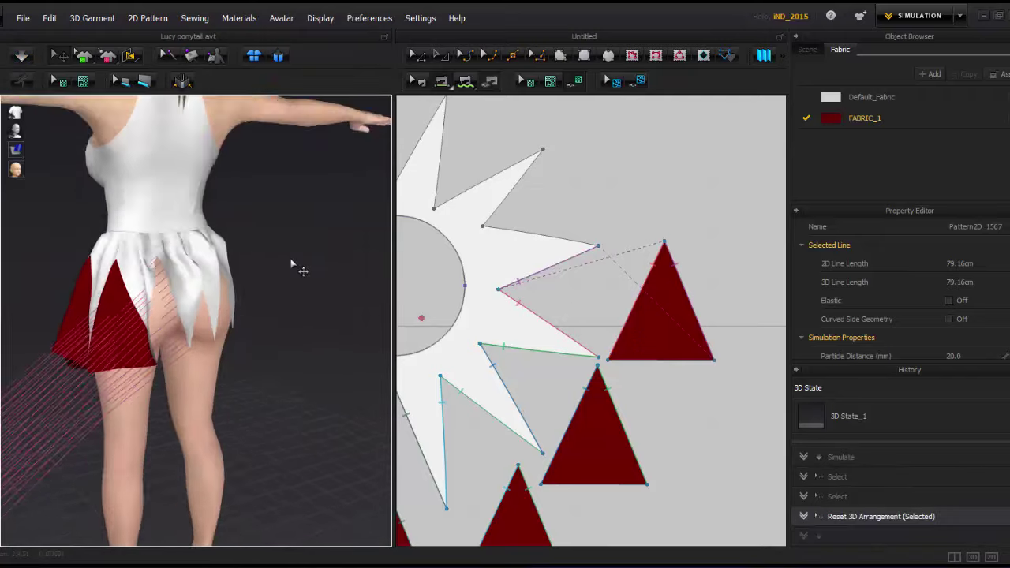
# Move the red piece from the floor toward the hips, simulate, and undo again.
pyautogui.scroll(2, 82, 487)
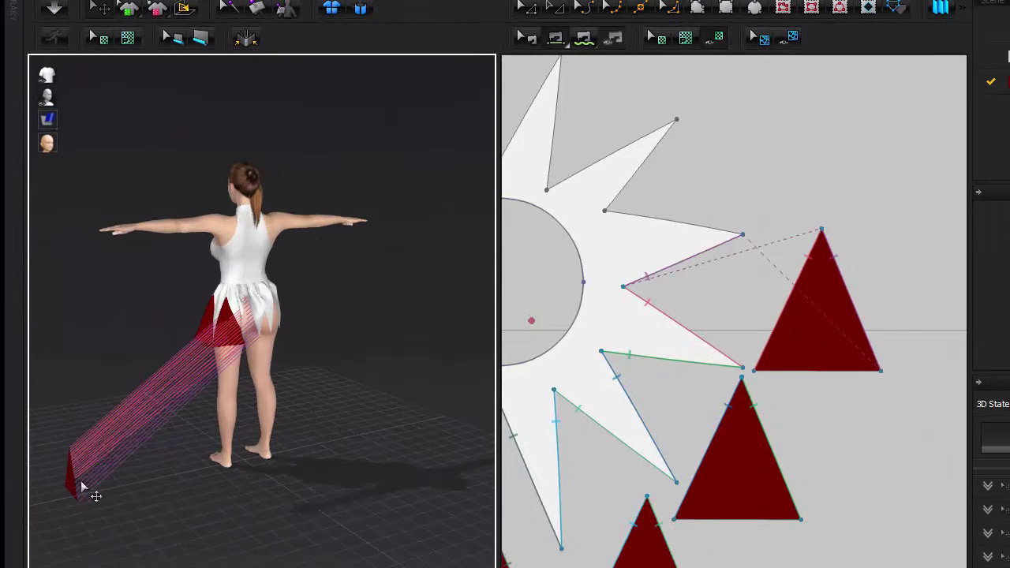
pyautogui.moveTo(155, 474); pyautogui.dragTo(140, 493)
pyautogui.moveTo(139, 493)
pyautogui.mouseDown(button='right')
pyautogui.moveTo(319, 397)
pyautogui.moveTo(430, 434)
pyautogui.mouseUp(button='right')
pyautogui.scroll(3, 331, 406)
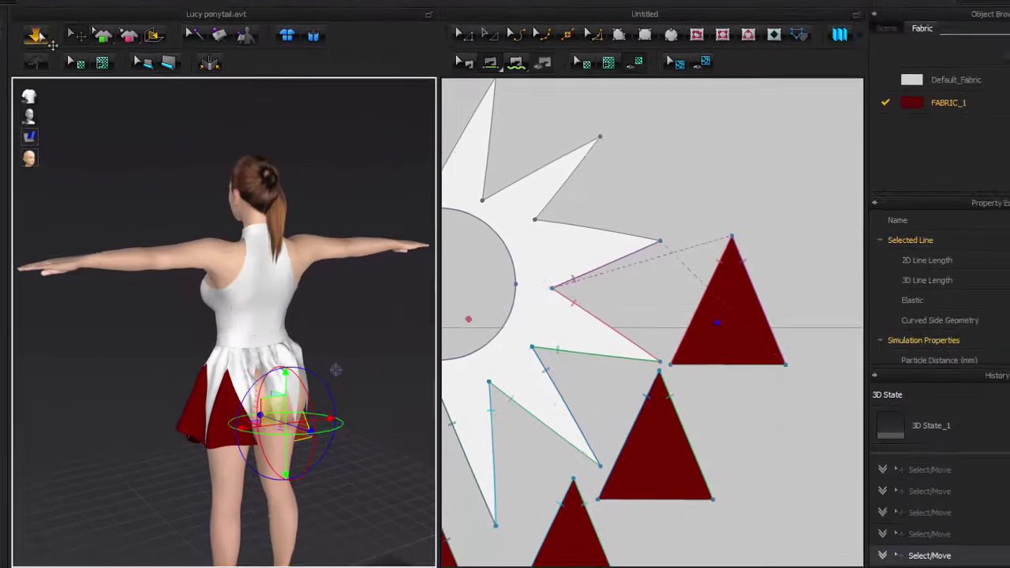
pyautogui.press('space')
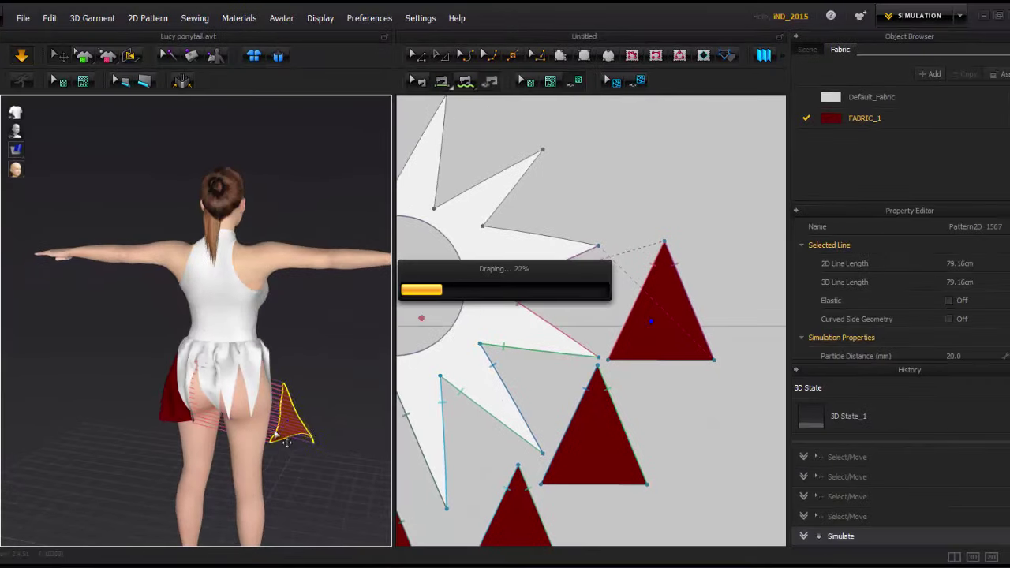
pyautogui.hotkey('ctrl', 'z')
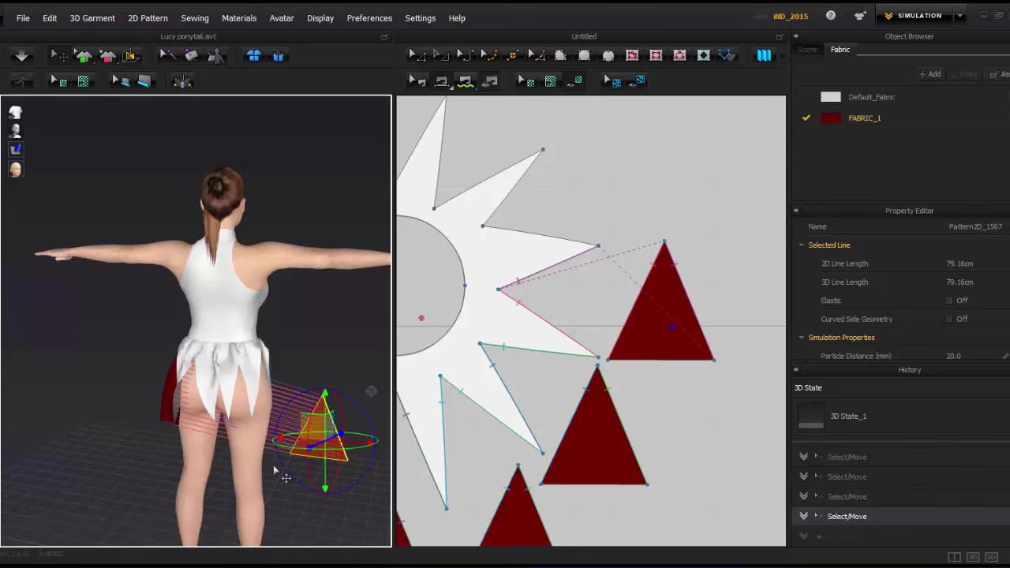
# Move the triangle up onto the back hip, drape it, and paste one more copy.
pyautogui.click(278, 504)
pyautogui.click(284, 516)
pyautogui.click(285, 512)
pyautogui.moveTo(288, 512); pyautogui.dragTo(181, 446)
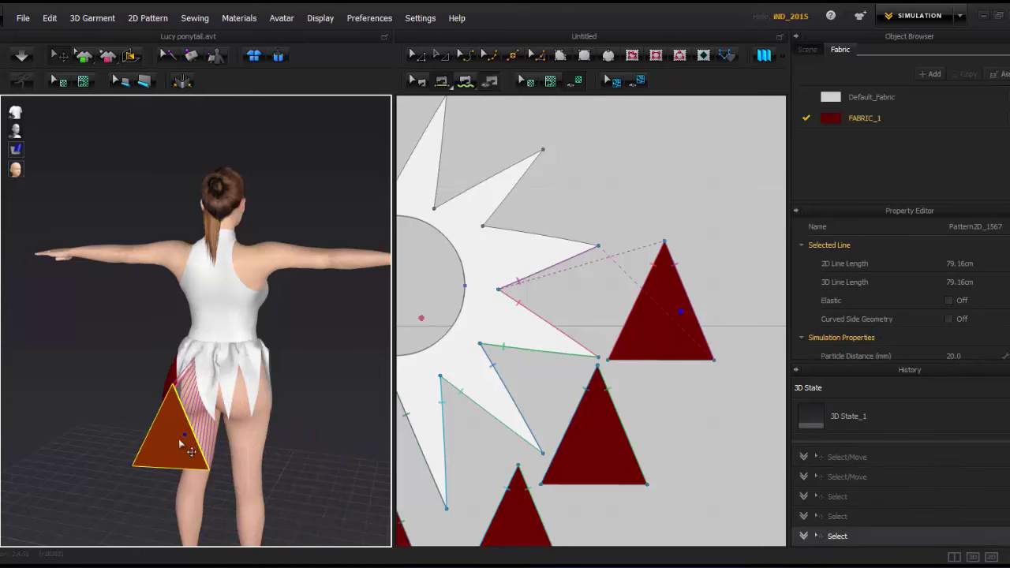
pyautogui.press('space')
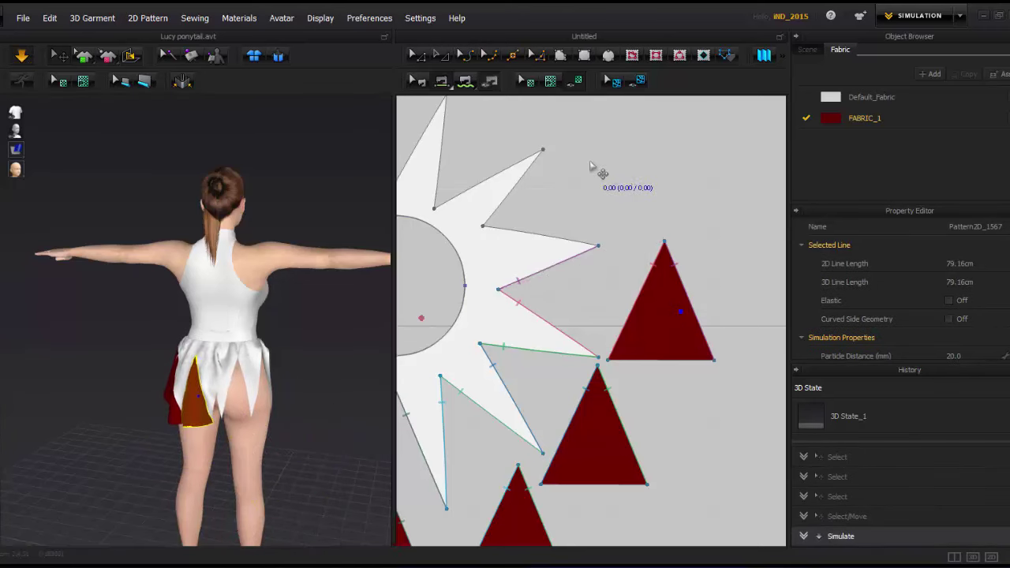
pyautogui.hotkey('ctrl', 'v')
# Place the pasted red triangle above the star, sew two of its edges to star edges, and move it toward the hip.
pyautogui.click(625, 190)
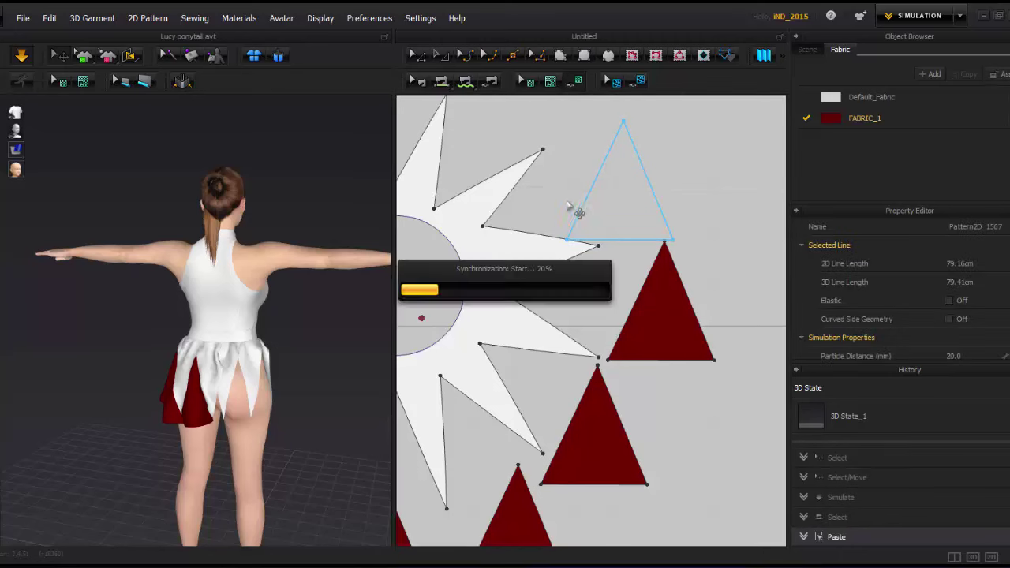
pyautogui.click(519, 229)
pyautogui.click(507, 201)
pyautogui.click(79, 181)
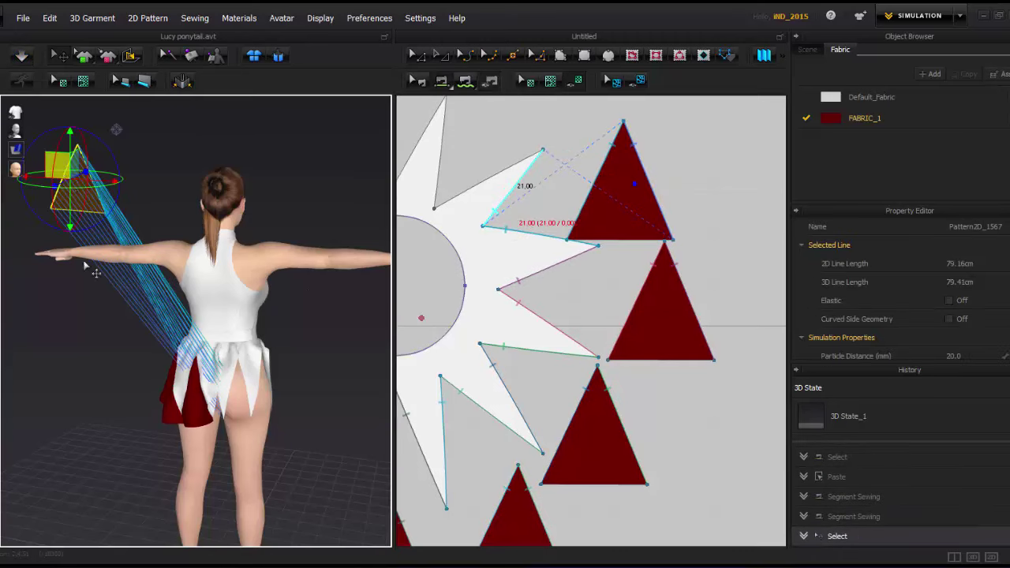
pyautogui.moveTo(57, 161); pyautogui.dragTo(268, 442)
# Flip the triangle horizontally, set it on the hip, and briefly simulate to drape it.
pyautogui.moveTo(350, 451); pyautogui.dragTo(273, 485, button='right')
pyautogui.rightClick(262, 478)
pyautogui.click(268, 476)
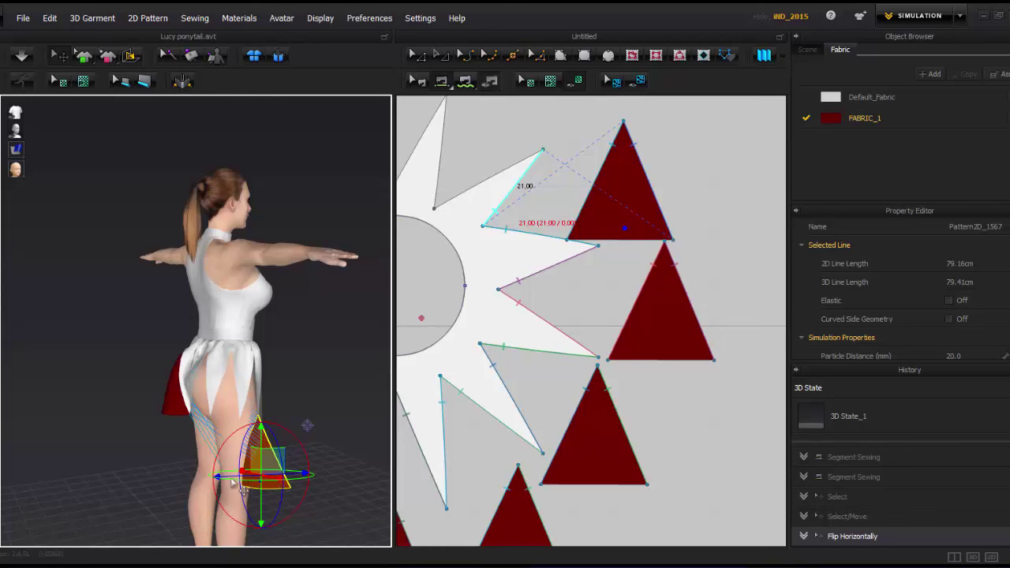
pyautogui.moveTo(229, 491); pyautogui.dragTo(75, 434)
pyautogui.moveTo(74, 434); pyautogui.dragTo(162, 218, button='right')
pyautogui.press('space')
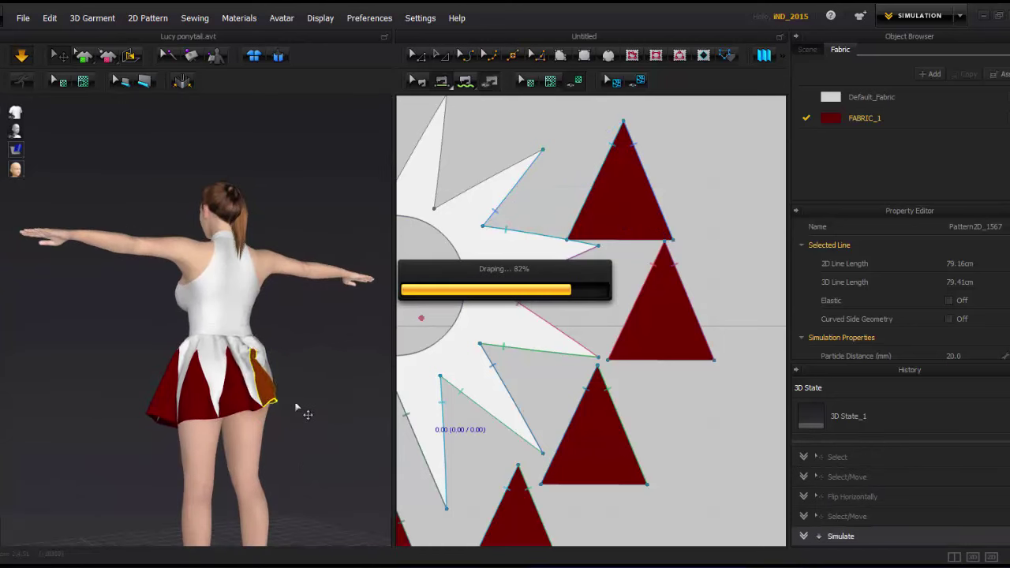
pyautogui.press('2')
# Copy and paste another red triangle beside the star skirt and sew its edges to the star points.
pyautogui.scroll(3, 665, 367)
pyautogui.scroll(-3, 597, 421)
pyautogui.click(643, 382)
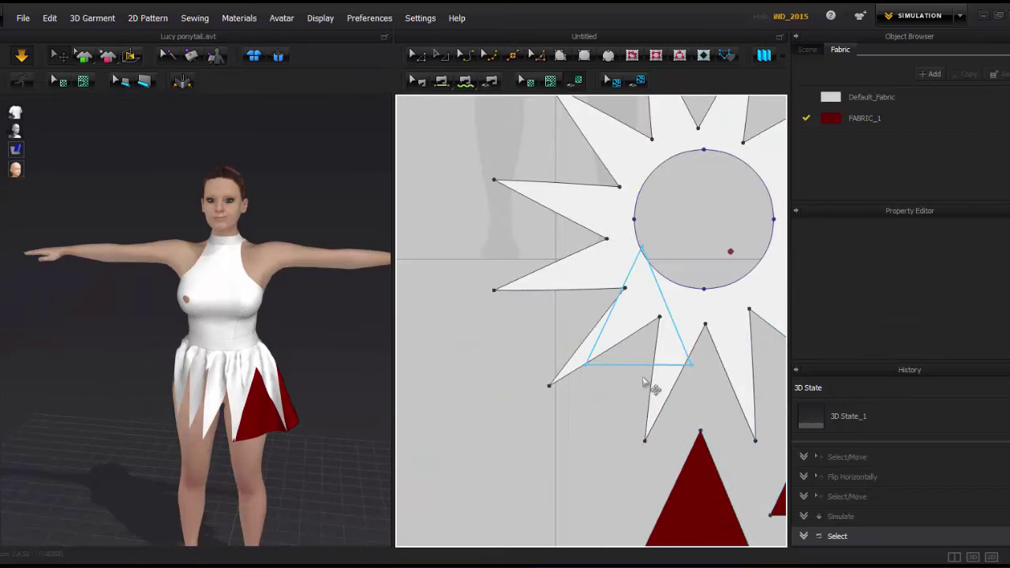
pyautogui.hotkey('ctrl', 'c')
pyautogui.hotkey('ctrl', 'v')
pyautogui.click(500, 370)
pyautogui.click(476, 366)
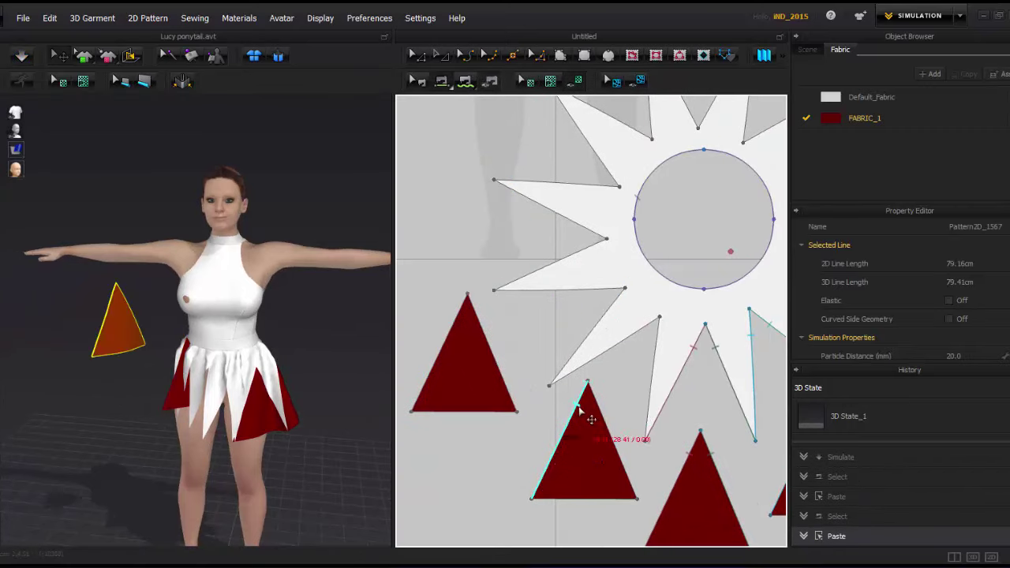
pyautogui.click(654, 362)
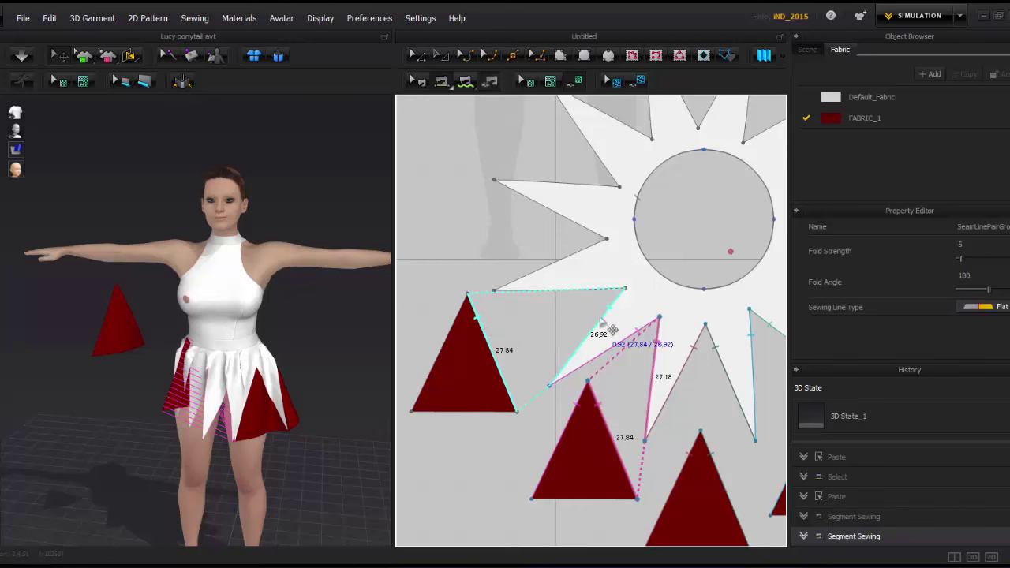
# Select the left-side godet on the avatar and move it to the other hip.
pyautogui.moveTo(27, 96); pyautogui.dragTo(189, 347, button='right')
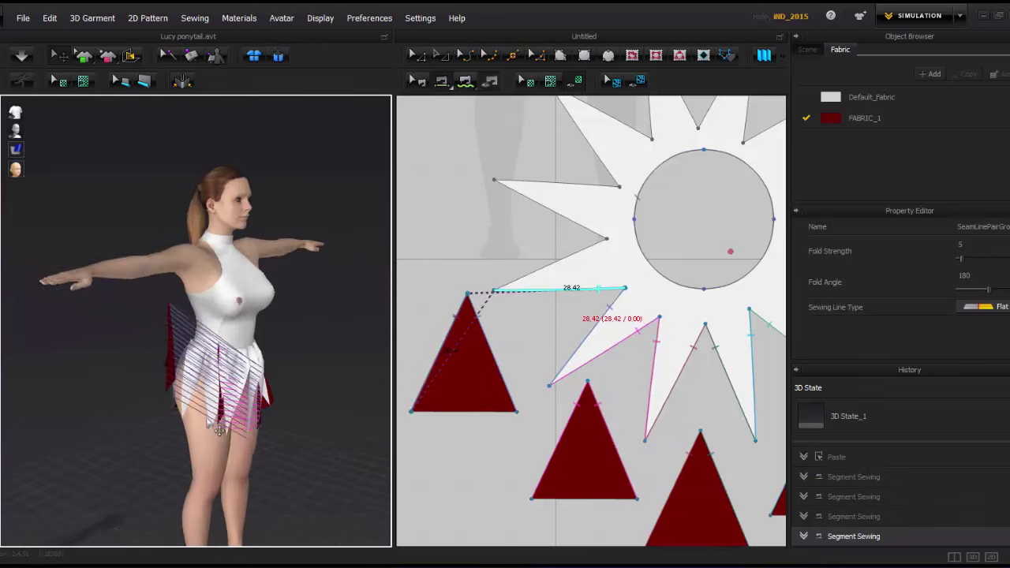
pyautogui.click(212, 359)
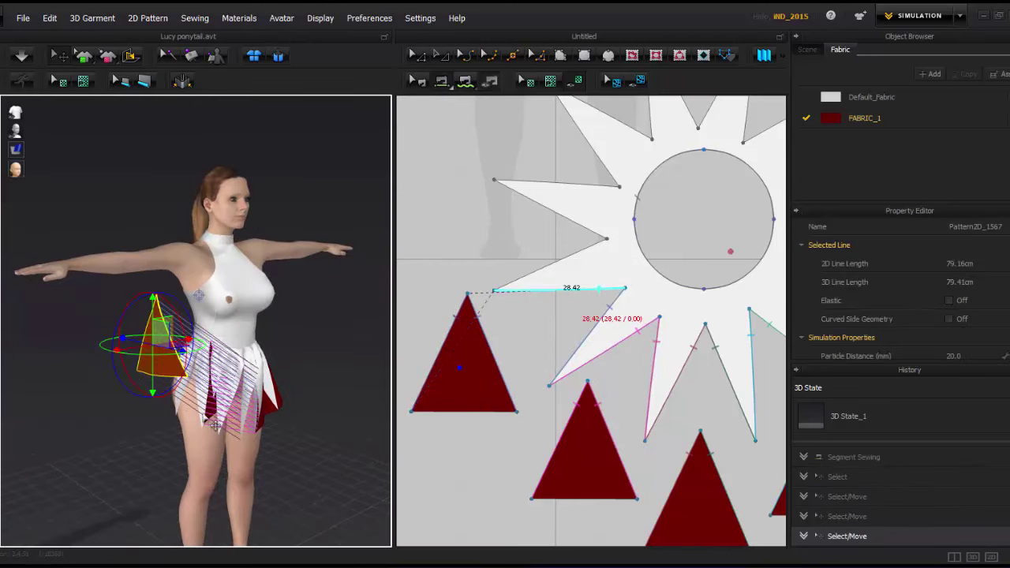
pyautogui.moveTo(123, 498); pyautogui.dragTo(190, 363, button='right')
pyautogui.click(187, 361)
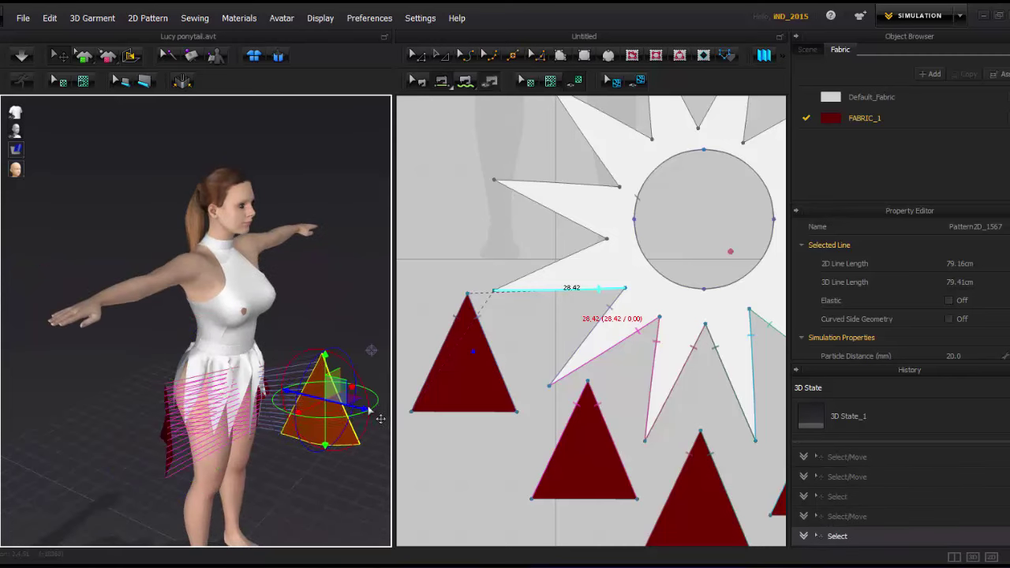
pyautogui.moveTo(380, 418)
pyautogui.mouseDown(button='right')
pyautogui.moveTo(164, 413)
pyautogui.moveTo(289, 439)
pyautogui.mouseUp(button='right')
pyautogui.click(164, 413)
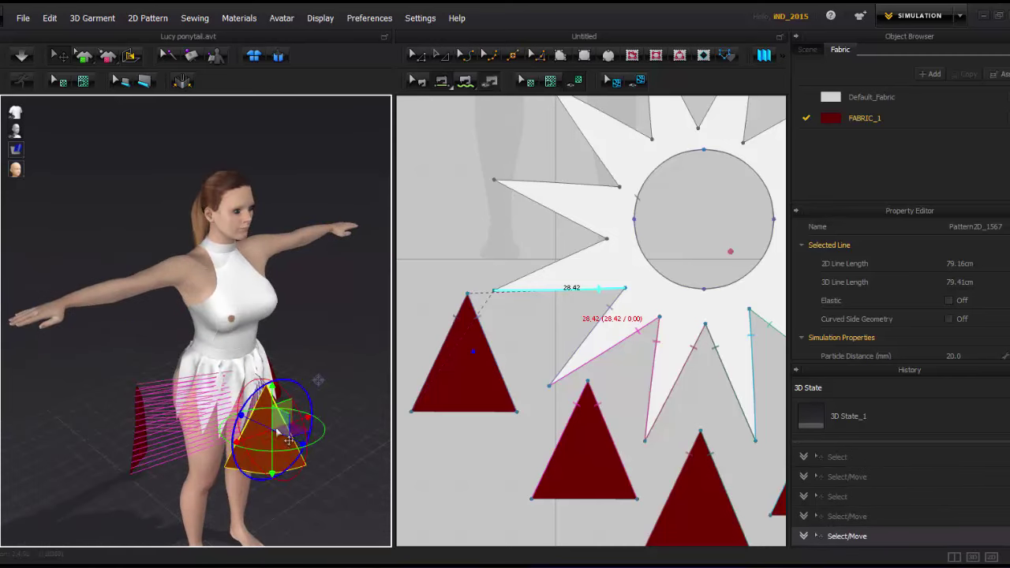
pyautogui.moveTo(322, 427)
pyautogui.mouseDown()
pyautogui.moveTo(153, 436)
pyautogui.moveTo(321, 421)
pyautogui.mouseUp()
# Flip the godet horizontally and reposition it beside the skirt.
pyautogui.rightClick(180, 448)
pyautogui.click(197, 304)
pyautogui.scroll(5, 251, 356)
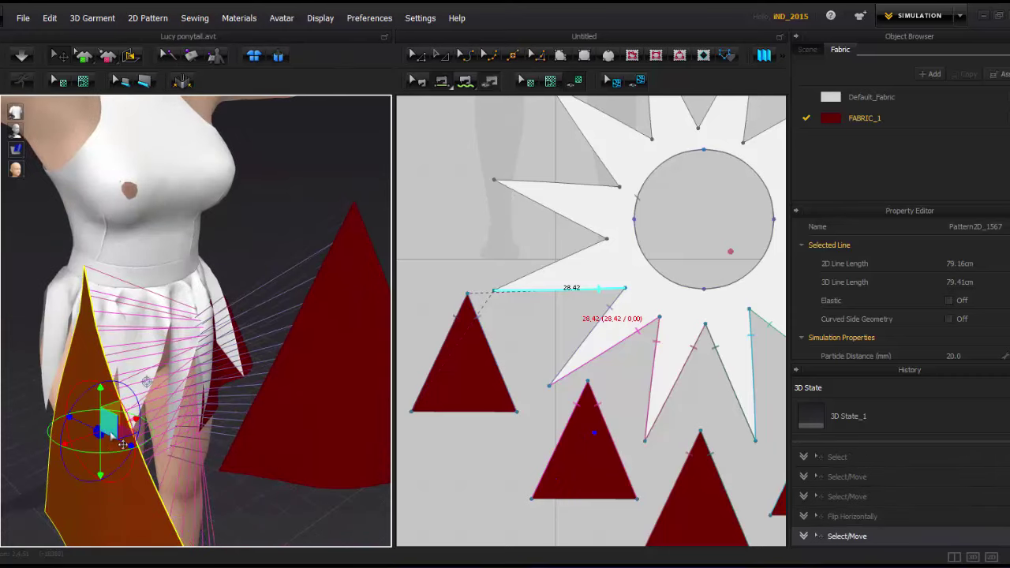
pyautogui.moveTo(124, 444); pyautogui.dragTo(90, 412)
pyautogui.scroll(-5, 186, 370)
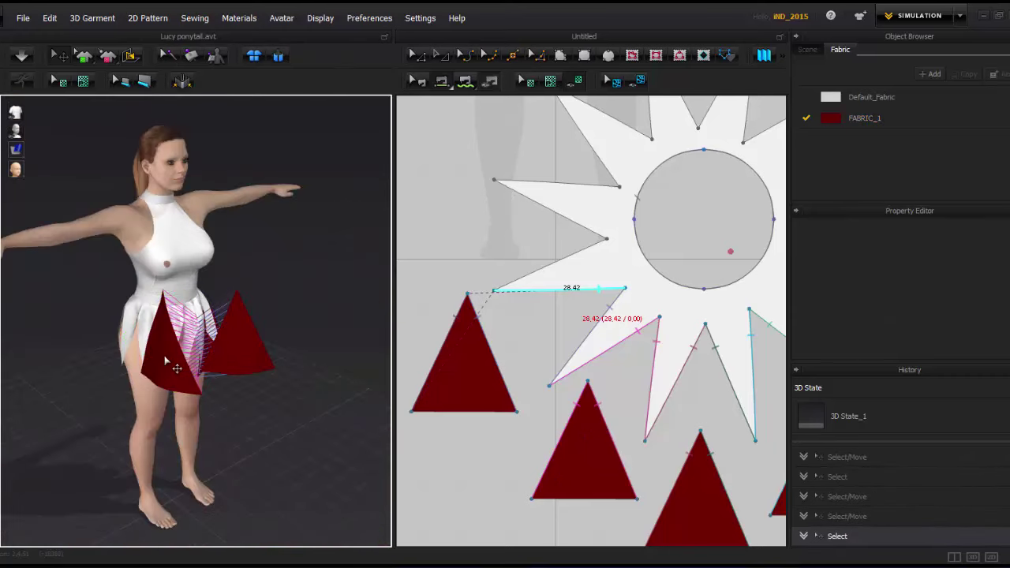
# Freeze then unfreeze the godet, deactivate it, and simulate the skirt.
pyautogui.rightClick(166, 361)
pyautogui.click(209, 69)
pyautogui.rightClick(162, 351)
pyautogui.click(225, 194)
pyautogui.rightClick(163, 347)
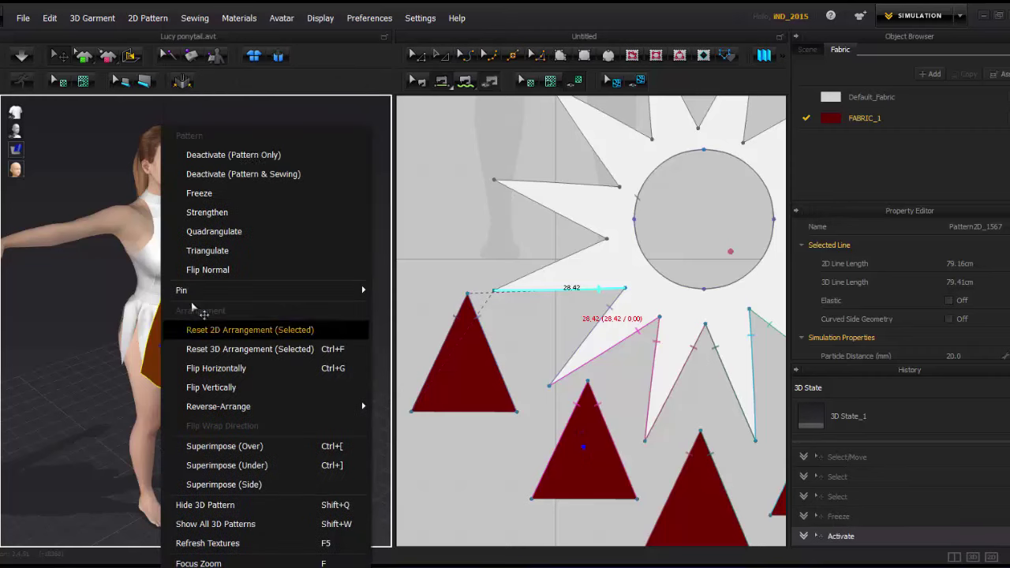
pyautogui.click(237, 174)
pyautogui.press('space')
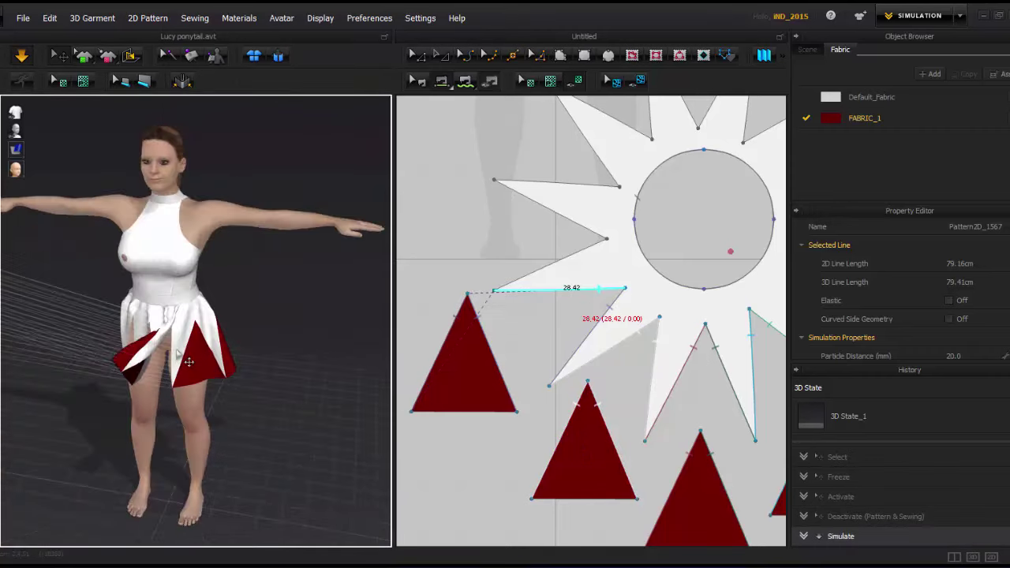
# Reactivate the godet and drag it into place on the skirt's side.
pyautogui.scroll(-5, 117, 331)
pyautogui.rightClick(63, 332)
pyautogui.click(92, 30)
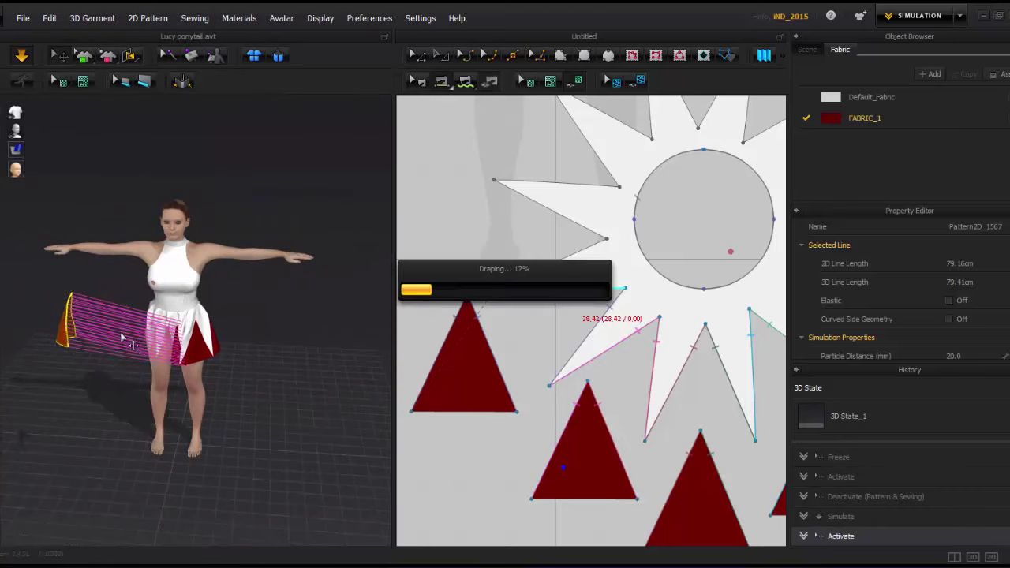
pyautogui.scroll(5, 194, 377)
pyautogui.scroll(3, 173, 395)
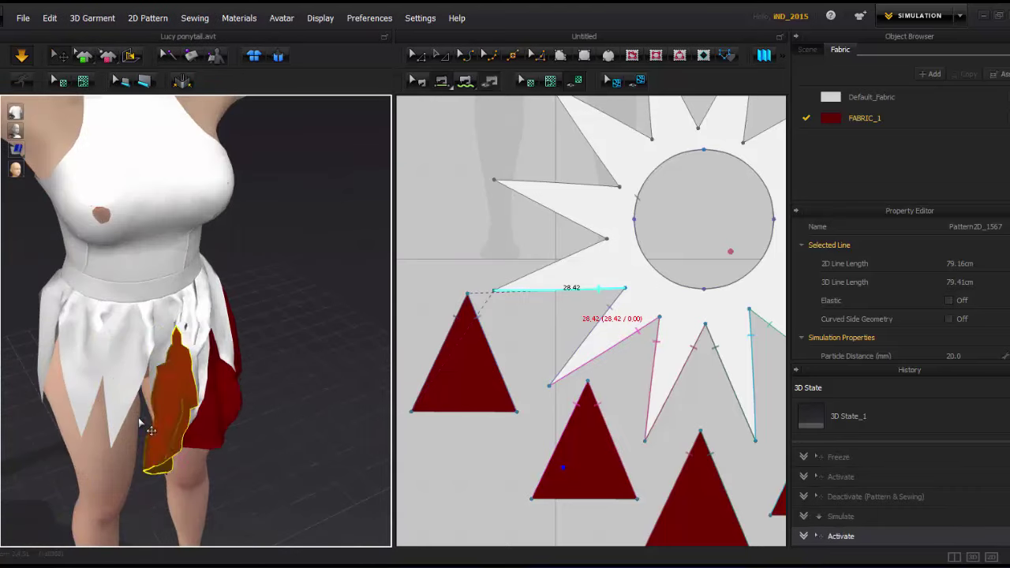
pyautogui.moveTo(191, 408); pyautogui.dragTo(264, 354)
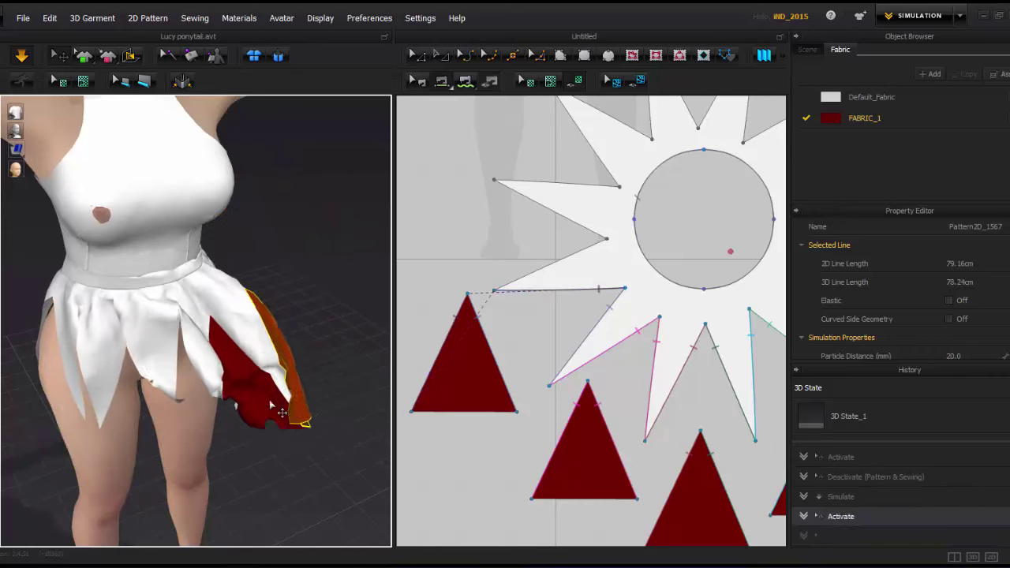
pyautogui.click(496, 241)
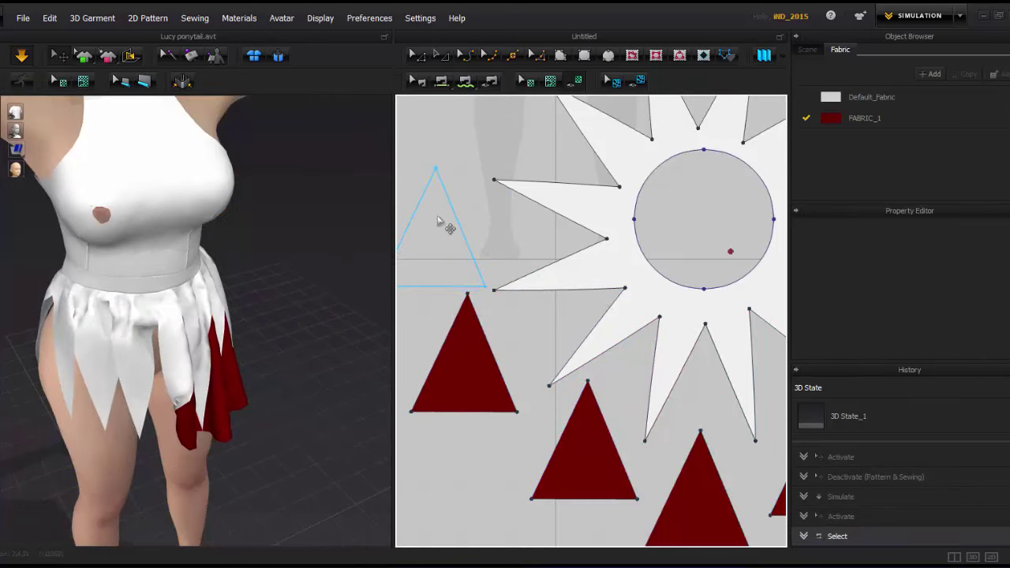
# Place the pasted triangle beside the star, sew both its edges to the star, and simulate.
pyautogui.click(439, 222)
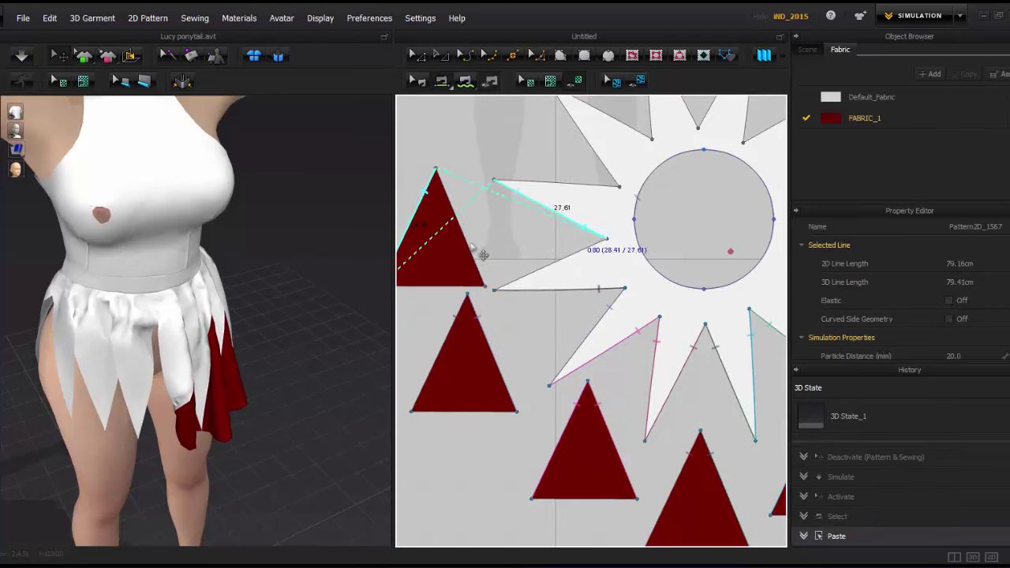
pyautogui.click(476, 249)
pyautogui.click(561, 266)
pyautogui.press('space')
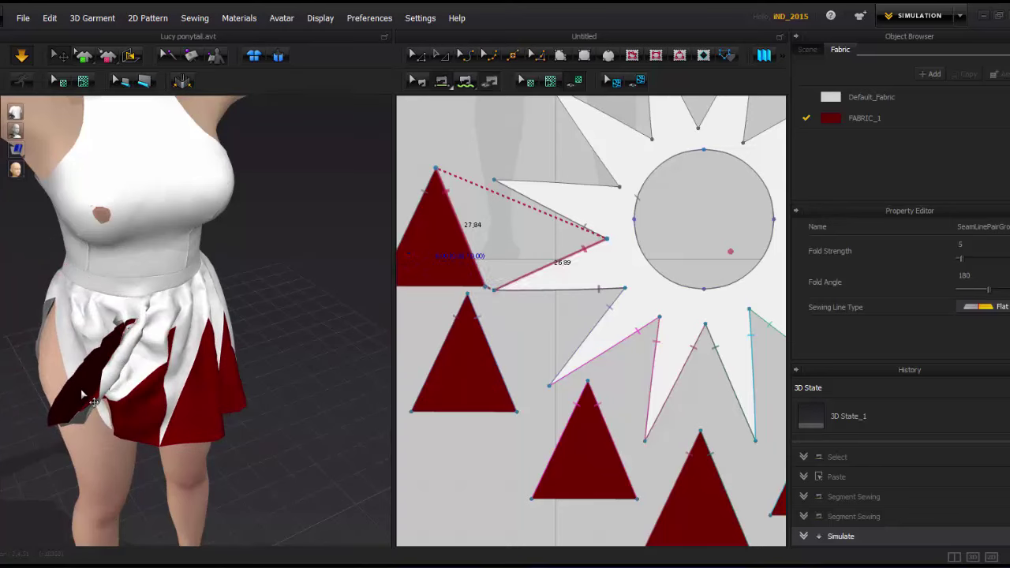
# Flip the new godet's normal and re-simulate the drape.
pyautogui.rightClick(82, 394)
pyautogui.click(118, 147)
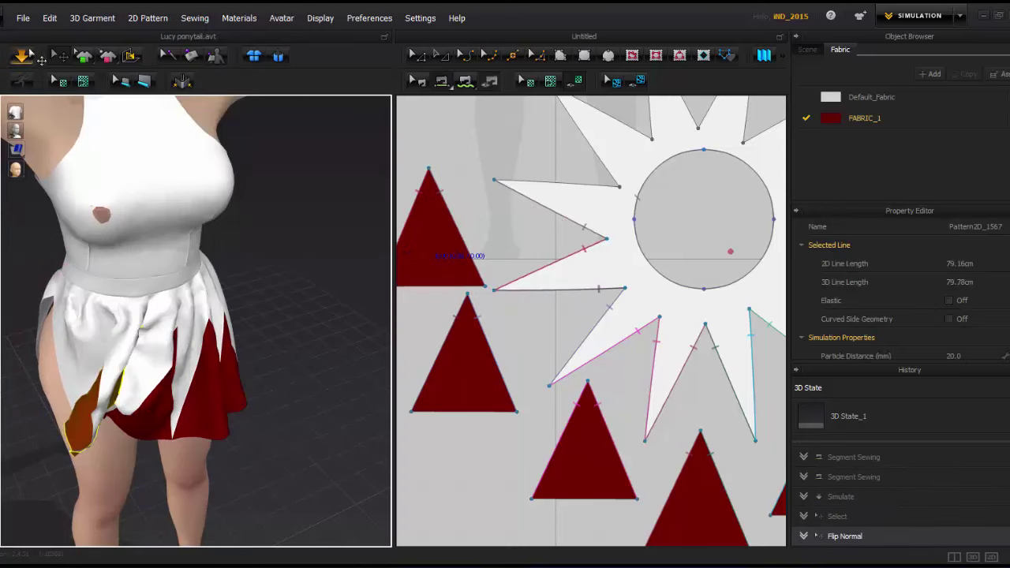
pyautogui.press('space')
pyautogui.click(213, 453)
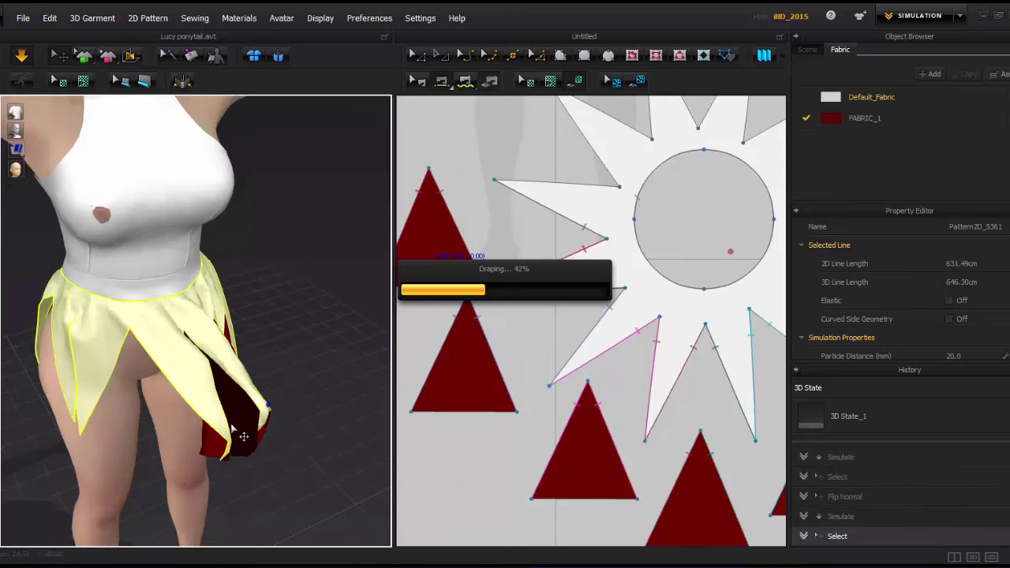
pyautogui.click(244, 436)
pyautogui.rightClick(261, 399)
pyautogui.click(260, 397)
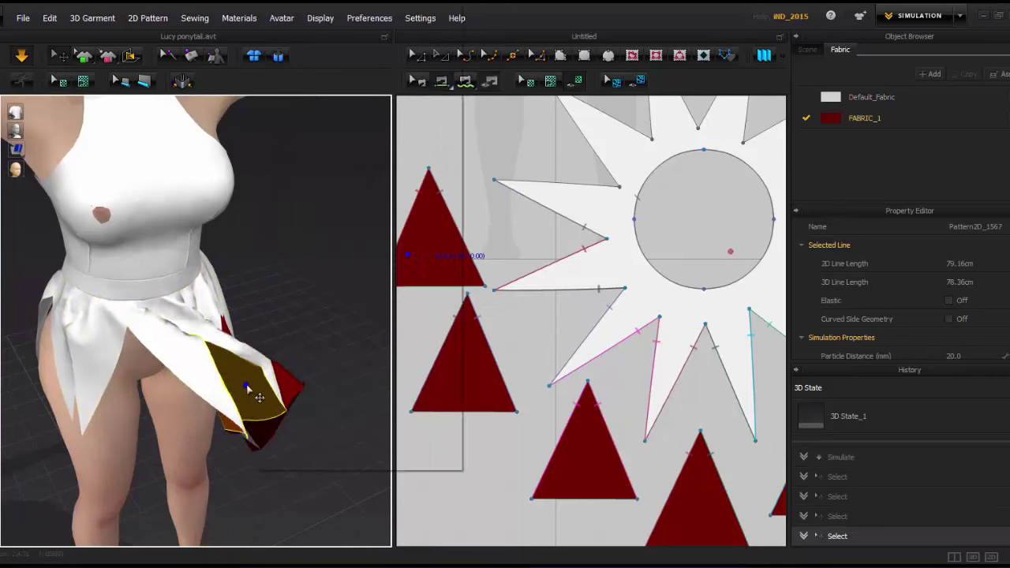
# Paste another triangle above the others, sew its two edges to star edges, and simulate.
pyautogui.scroll(2, 518, 308)
pyautogui.rightClick(349, 176)
pyautogui.click(365, 180)
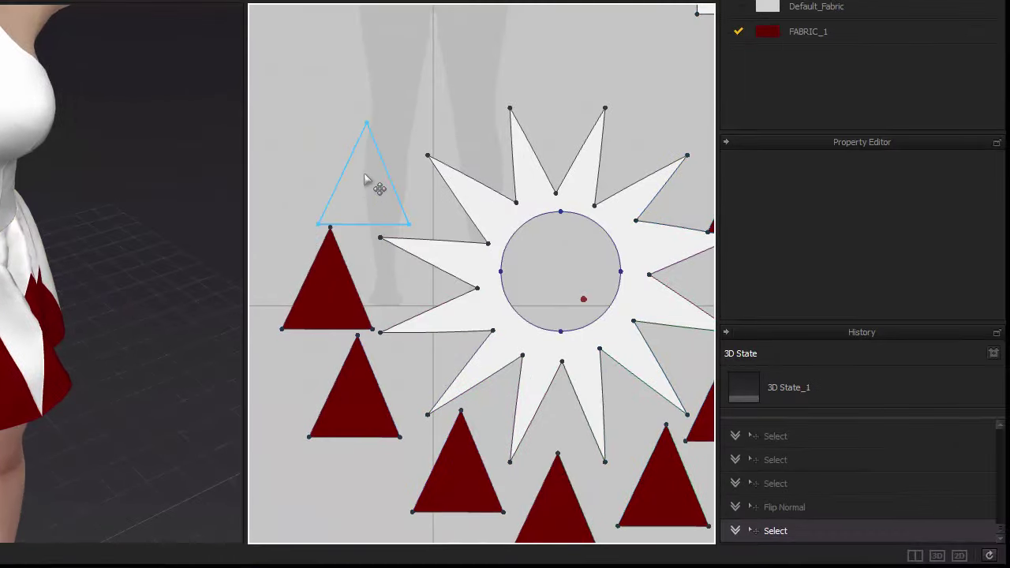
pyautogui.click(365, 180)
pyautogui.click(474, 224)
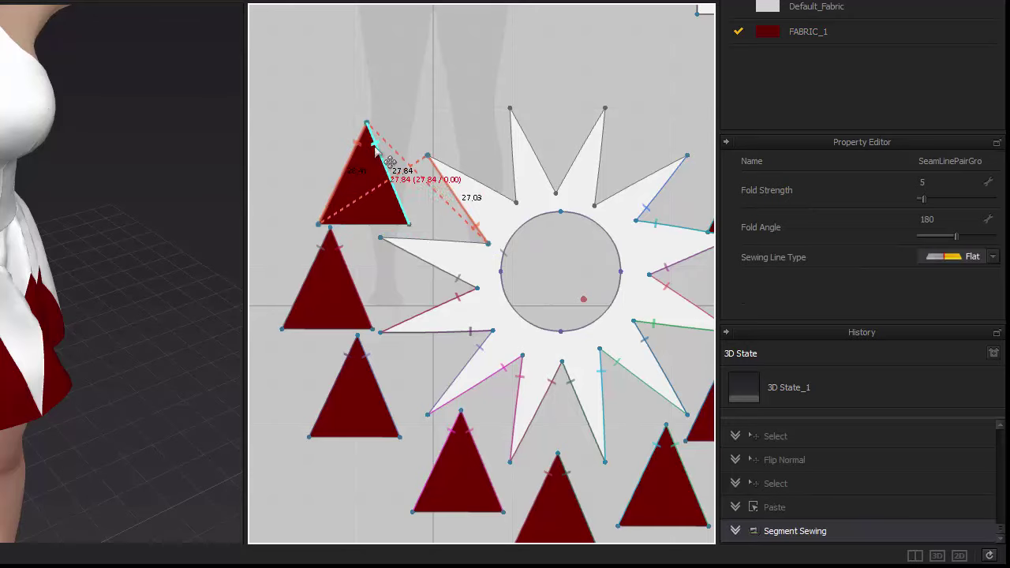
pyautogui.click(478, 251)
pyautogui.press('space')
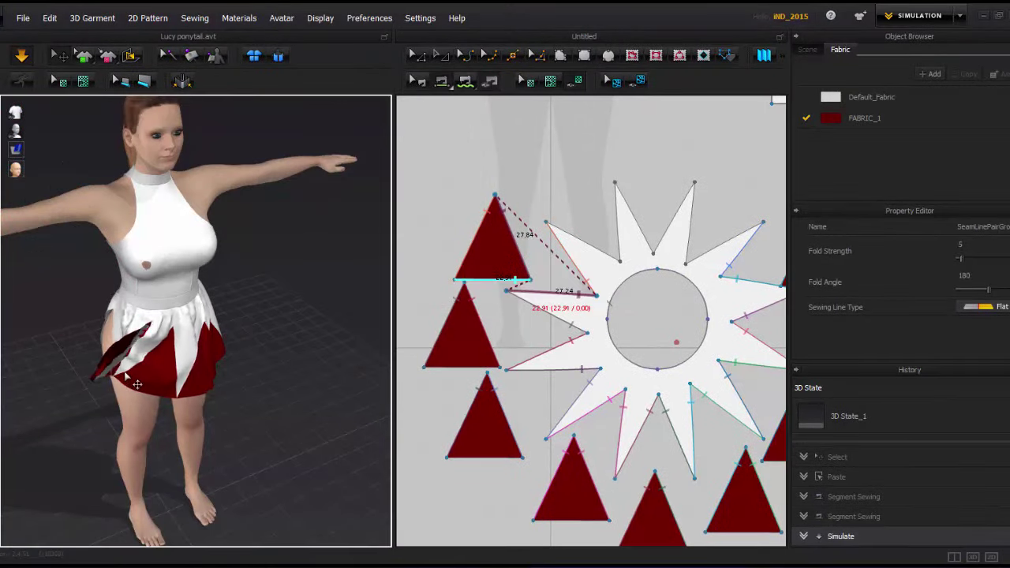
# Layer the white star skirt under the red godets.
pyautogui.moveTo(137, 384); pyautogui.dragTo(163, 379, button='right')
pyautogui.click(178, 382)
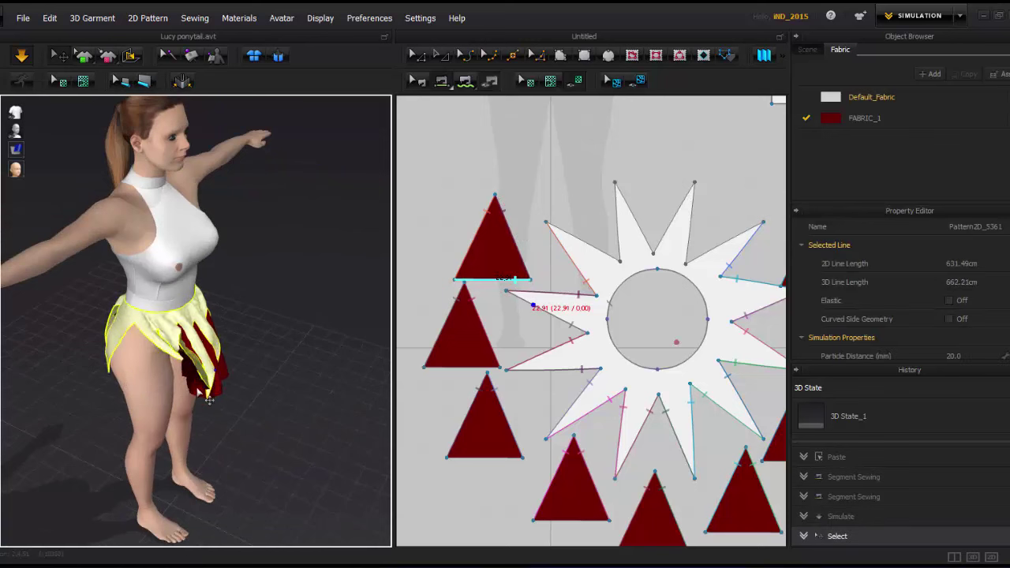
pyautogui.rightClick(209, 400)
pyautogui.click(243, 345)
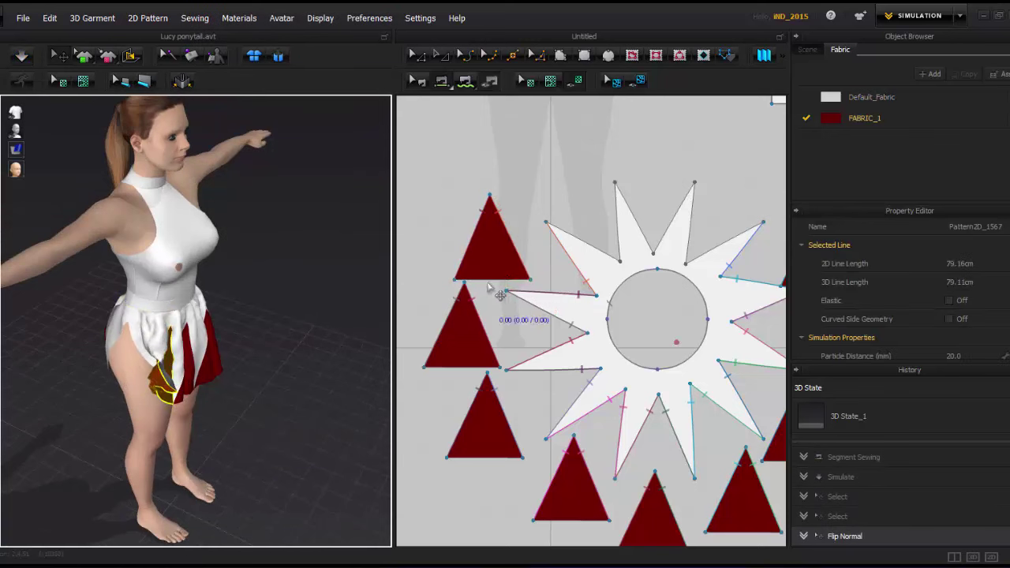
# Reset the new triangle's 3D arrangement, flip its normal, flip it horizontally, and simulate.
pyautogui.click(489, 237)
pyautogui.rightClick(161, 316)
pyautogui.click(244, 224)
pyautogui.scroll(2, 158, 331)
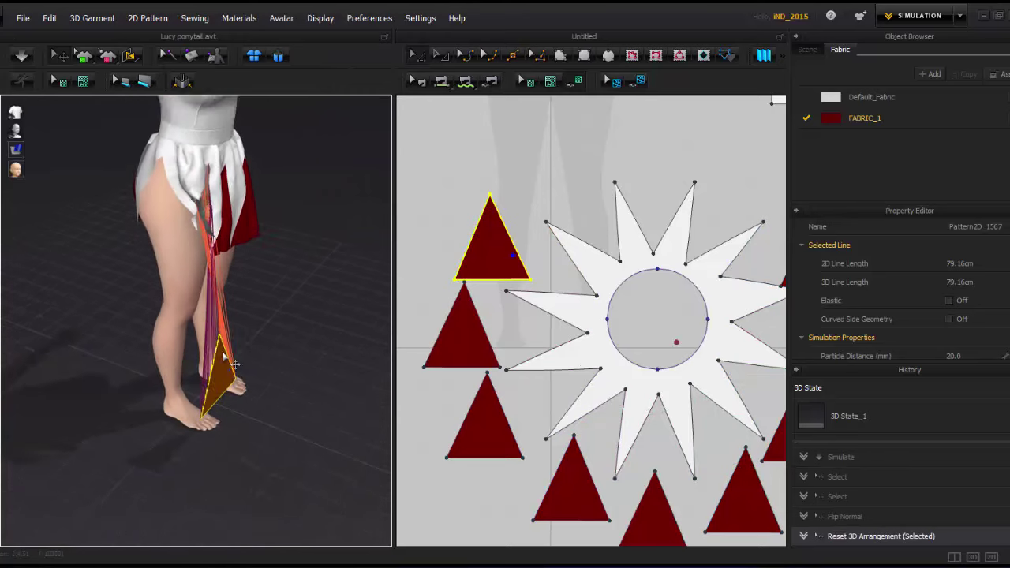
pyautogui.rightClick(228, 268)
pyautogui.click(274, 145)
pyautogui.moveTo(282, 311); pyautogui.dragTo(183, 344, button='right')
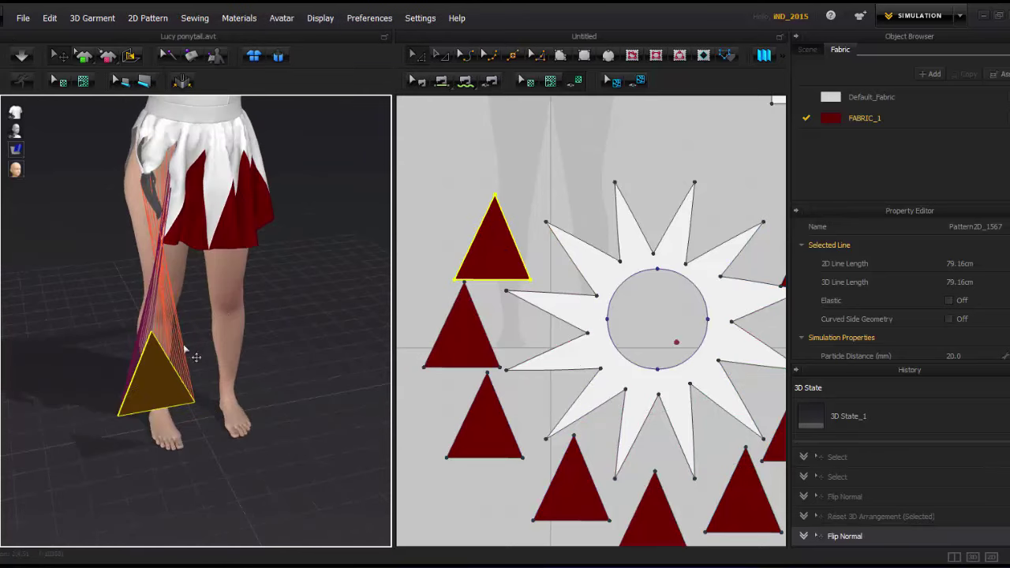
pyautogui.rightClick(156, 392)
pyautogui.click(205, 162)
pyautogui.moveTo(205, 162); pyautogui.dragTo(225, 425, button='right')
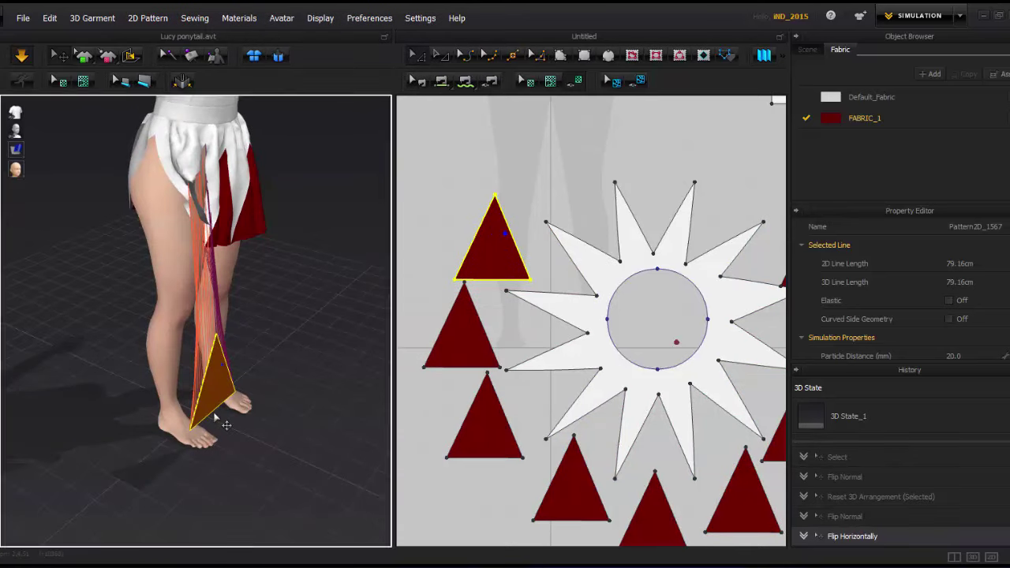
pyautogui.press('space')
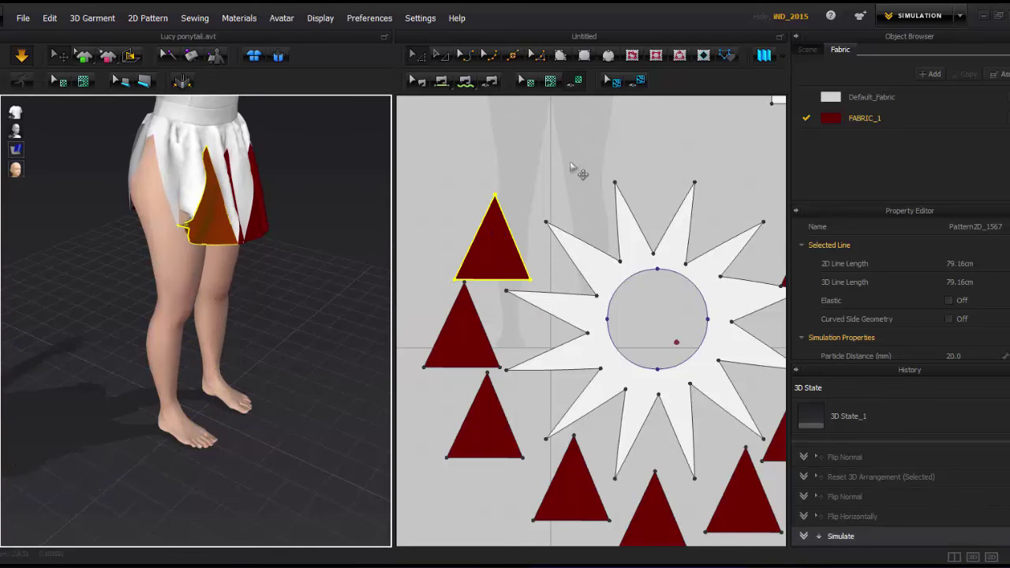
# Paste a fresh triangle copy above the star skirt.
pyautogui.click(525, 153)
pyautogui.hotkey('ctrl', 'v')
pyautogui.click(561, 167)
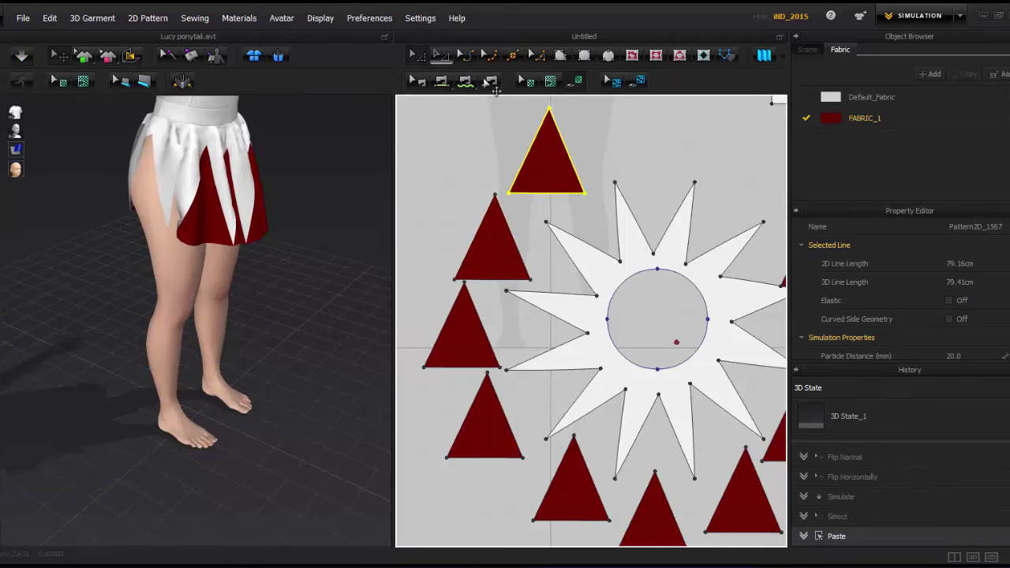
# Sew the new triangle to a star edge, flip it horizontally, and run the simulation.
pyautogui.click(614, 258)
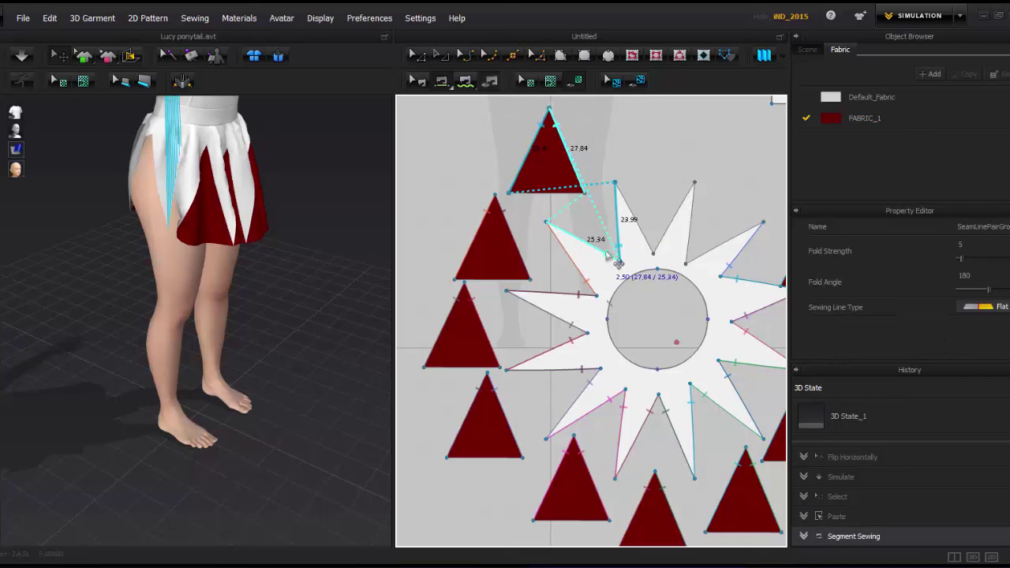
pyautogui.scroll(-5, 192, 236)
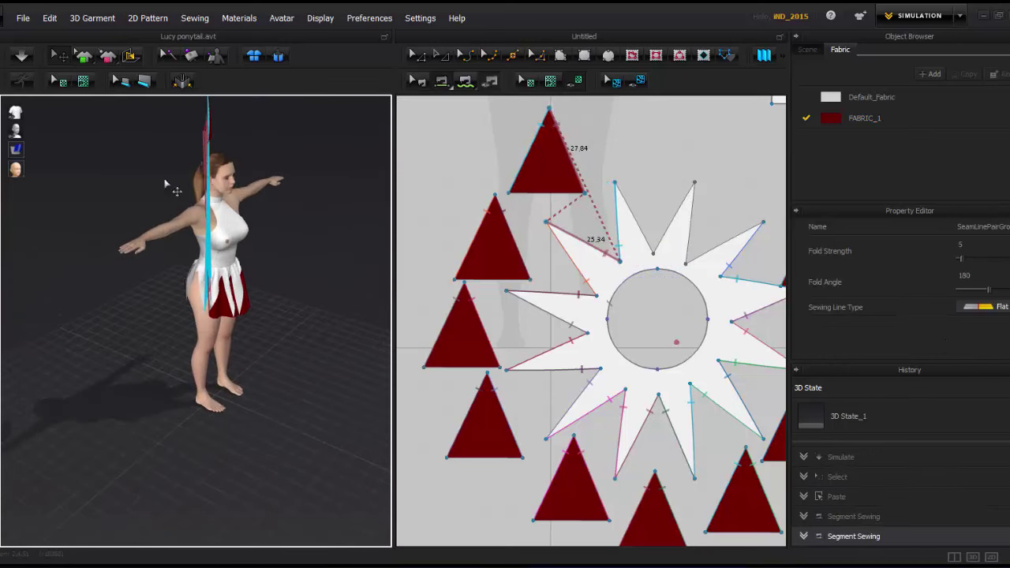
pyautogui.click(245, 138)
pyautogui.moveTo(164, 185); pyautogui.dragTo(261, 119, button='right')
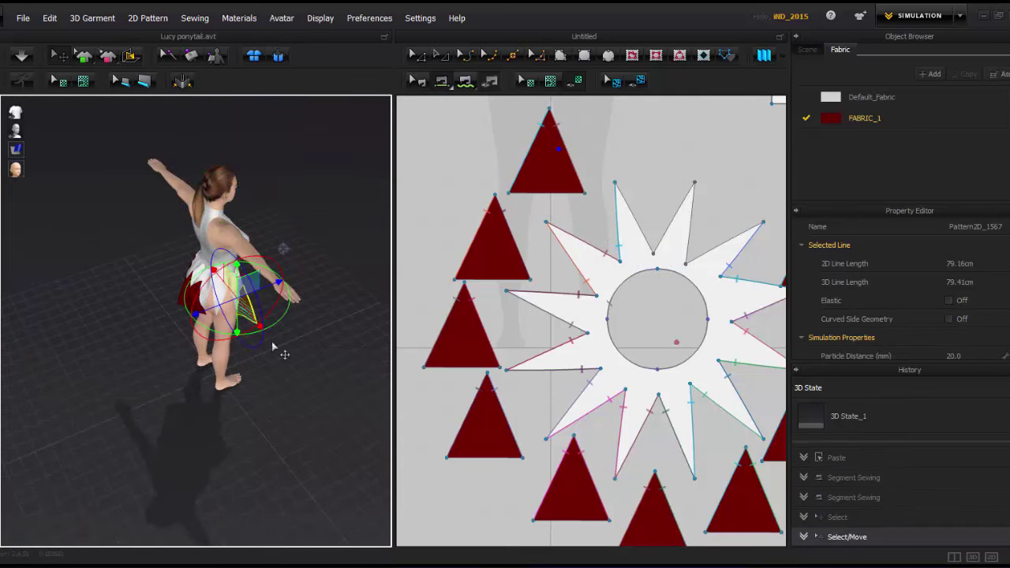
pyautogui.scroll(3, 254, 314)
pyautogui.moveTo(272, 347)
pyautogui.mouseDown(button='right')
pyautogui.moveTo(254, 314)
pyautogui.moveTo(337, 328)
pyautogui.moveTo(202, 326)
pyautogui.mouseUp(button='right')
pyautogui.rightClick(199, 292)
pyautogui.click(228, 245)
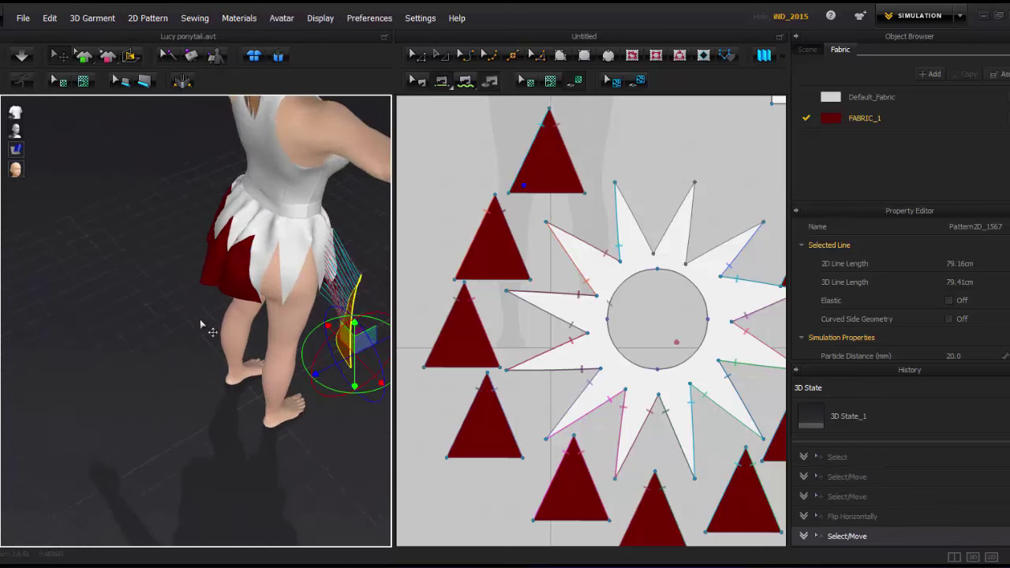
pyautogui.click(23, 57)
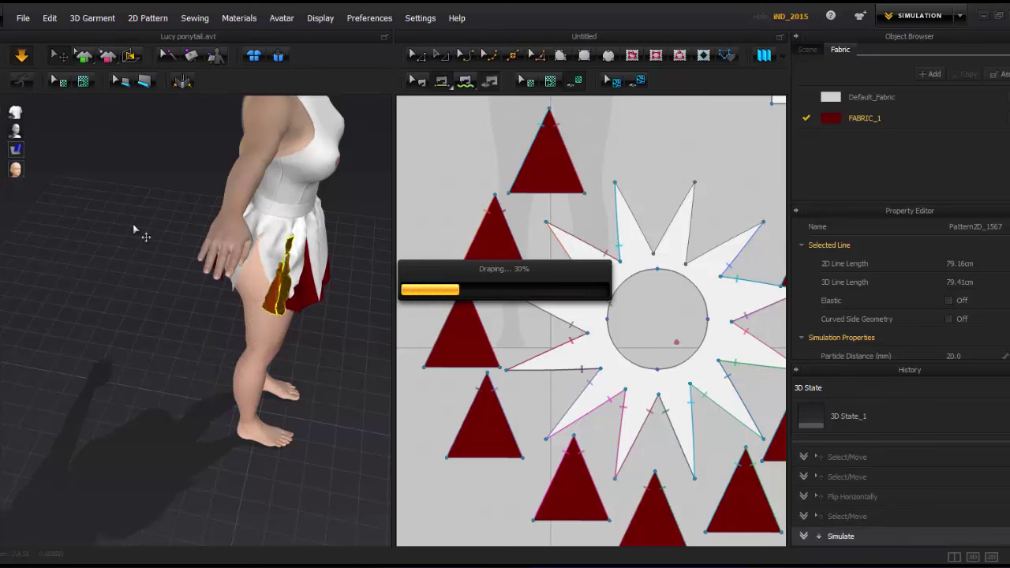
# Reset the misplaced godet's 3D arrangement.
pyautogui.scroll(5, 326, 294)
pyautogui.click(102, 265)
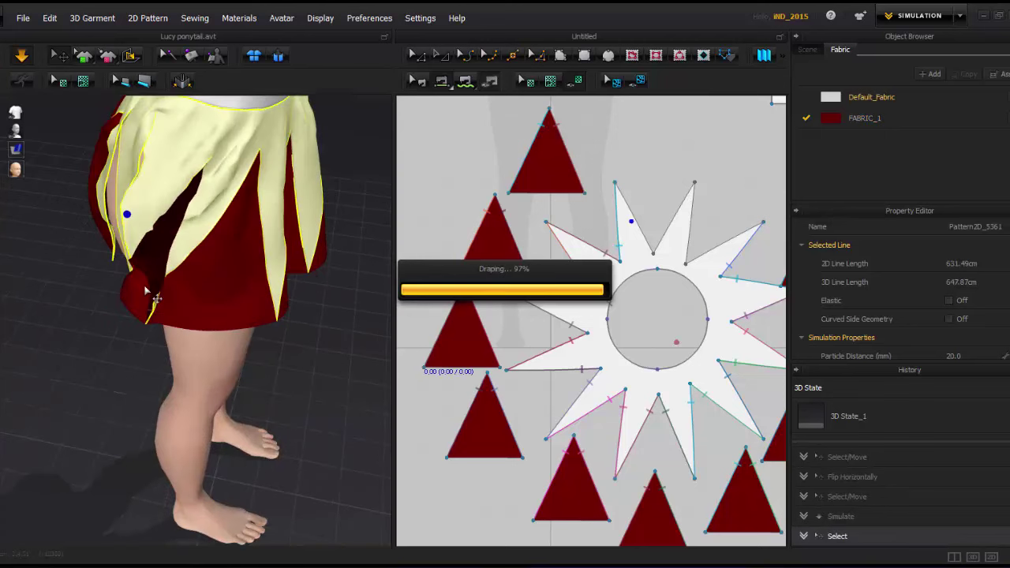
pyautogui.rightClick(146, 129)
pyautogui.click(232, 348)
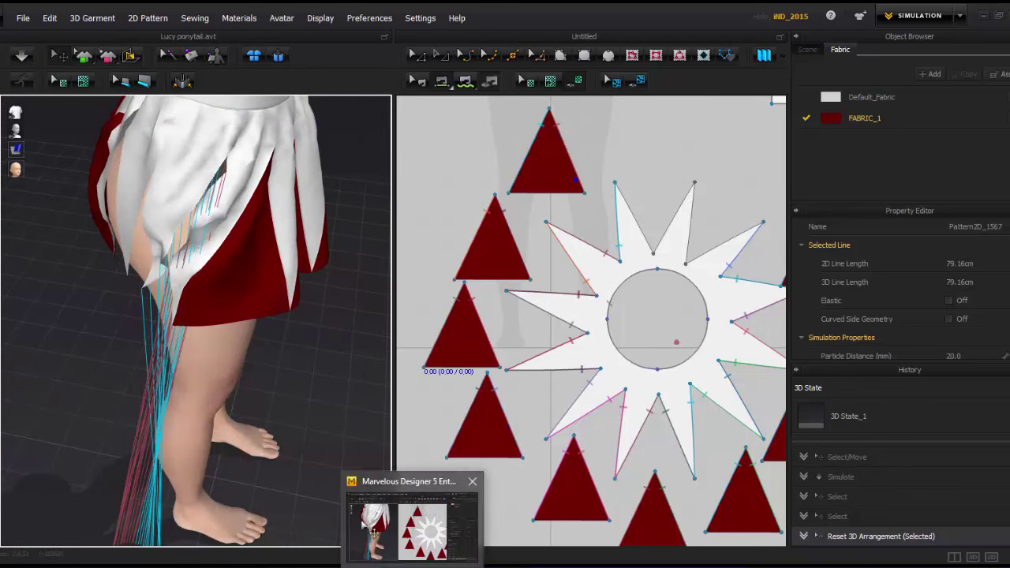
pyautogui.scroll(-3, 154, 530)
# Try flipping the godet horizontally and simulating, then undo the result.
pyautogui.rightClick(158, 535)
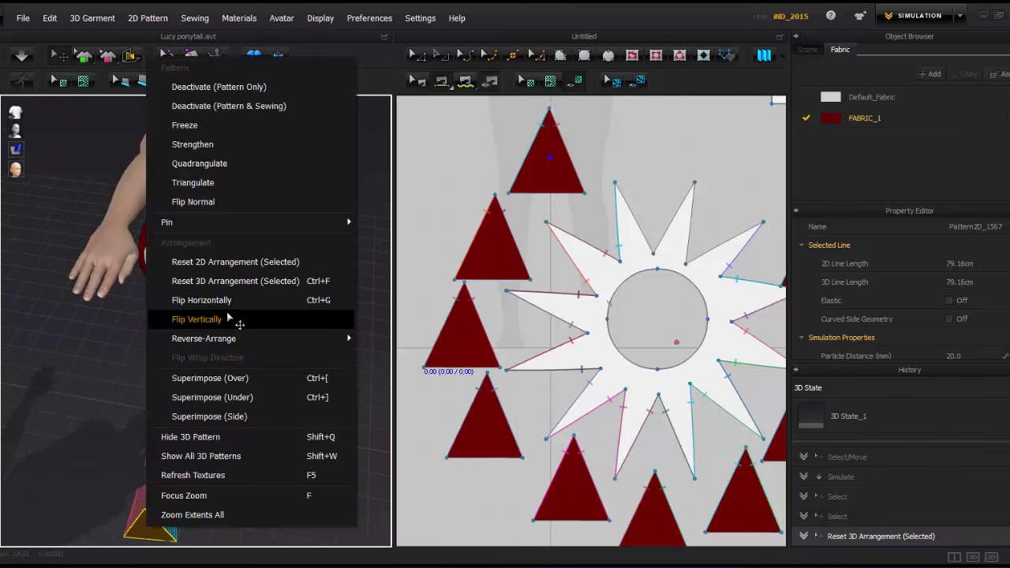
pyautogui.click(228, 301)
pyautogui.press('space')
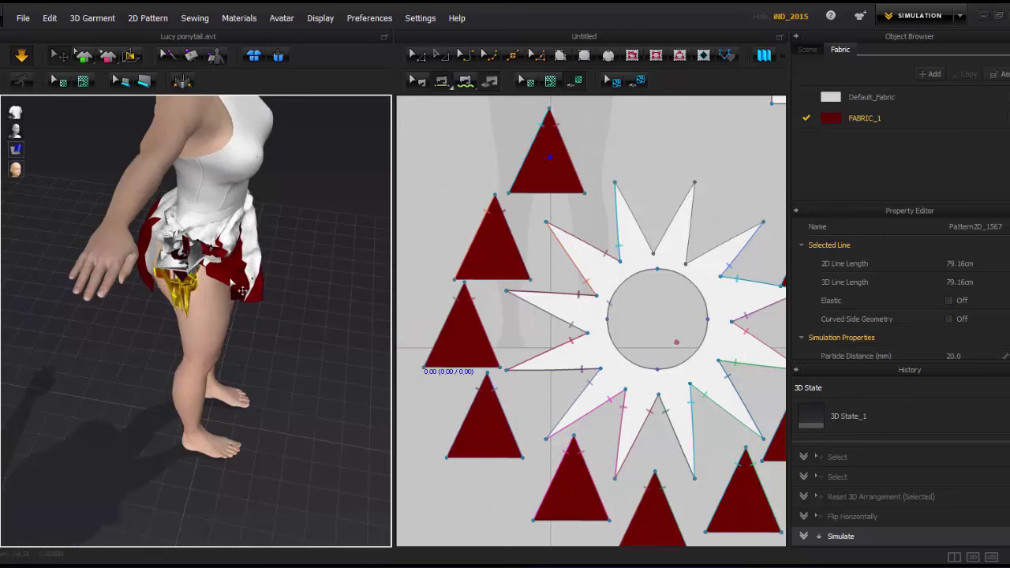
pyautogui.hotkey('ctrl', 'z')
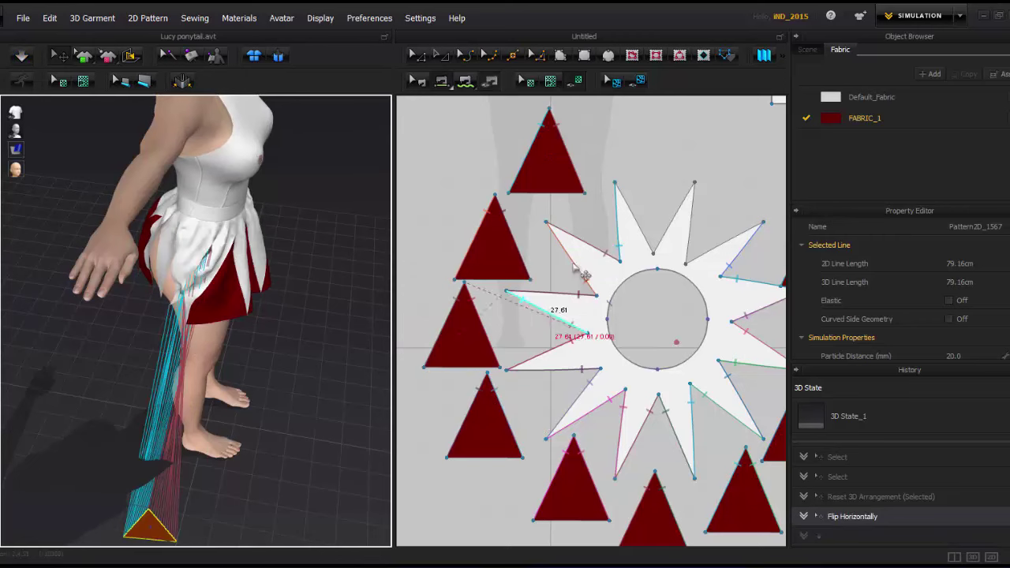
# Reverse the godet's seam direction, test the simulation, and undo it.
pyautogui.rightClick(585, 174)
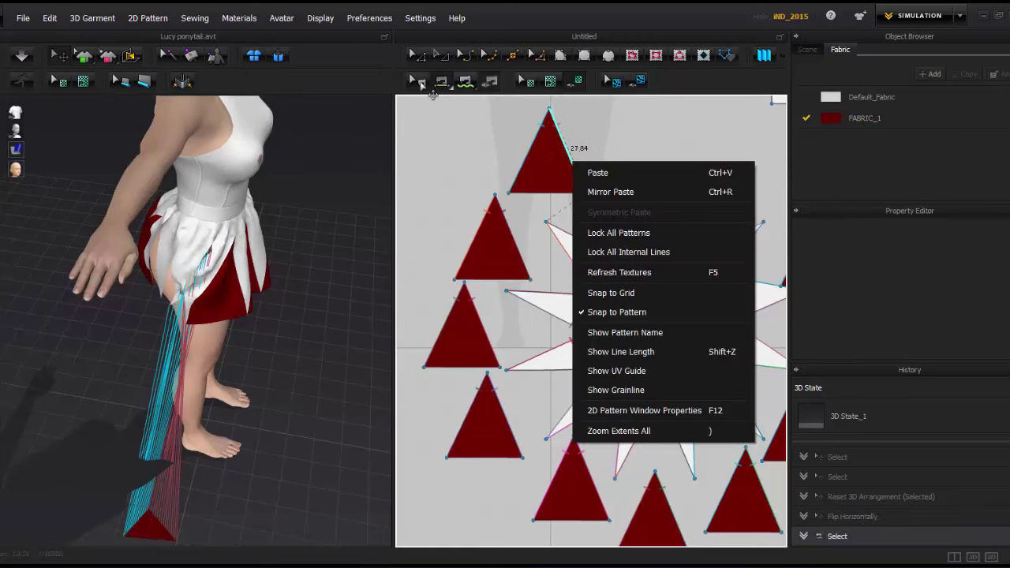
pyautogui.rightClick(580, 168)
pyautogui.click(608, 189)
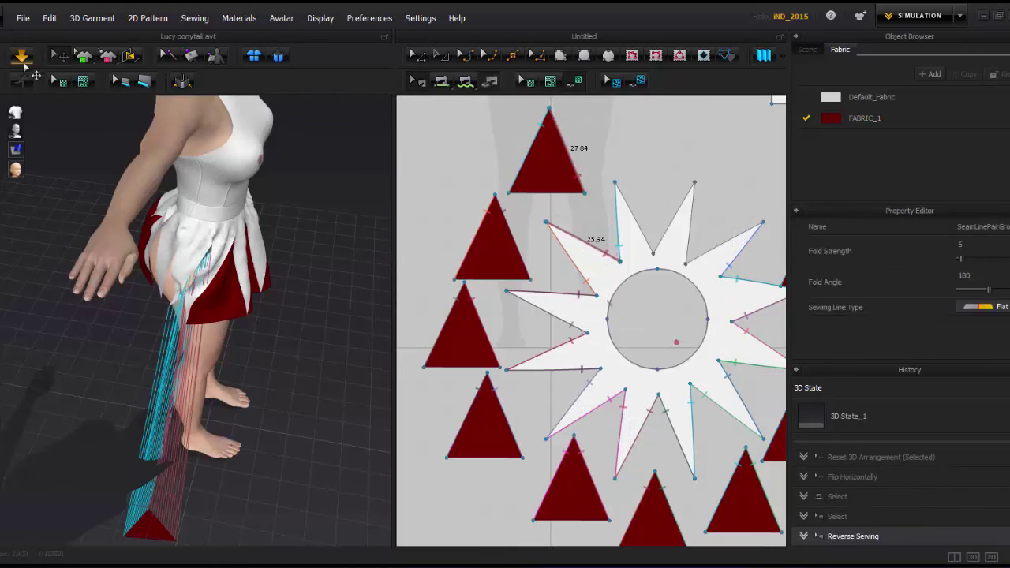
pyautogui.click(23, 63)
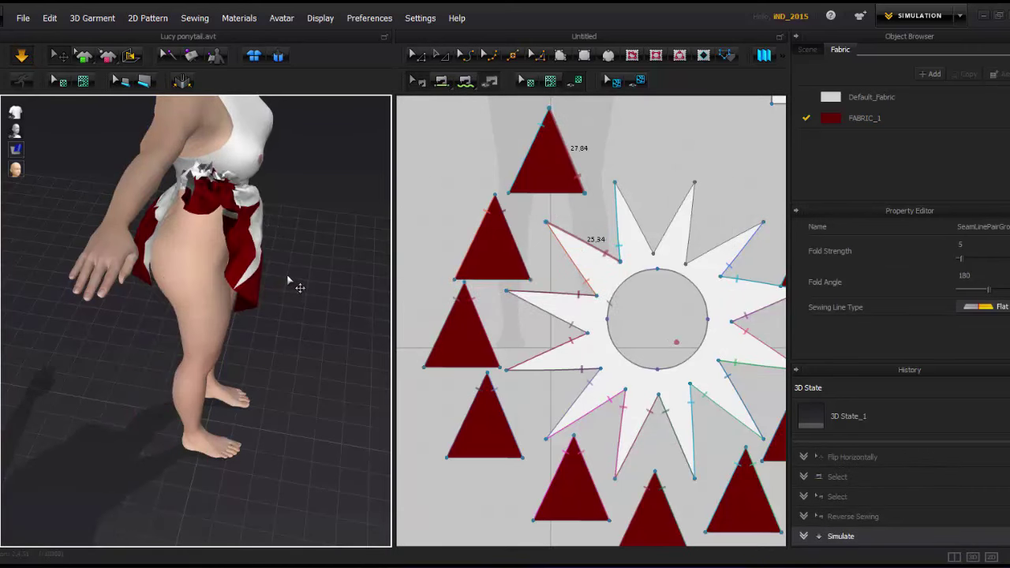
pyautogui.click(184, 307)
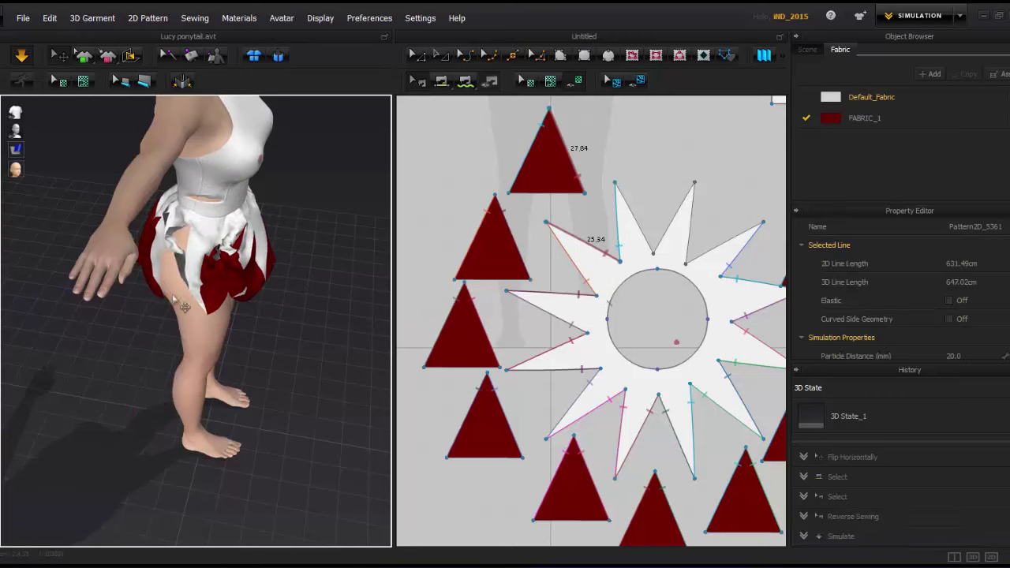
pyautogui.hotkey('ctrl', 'z')
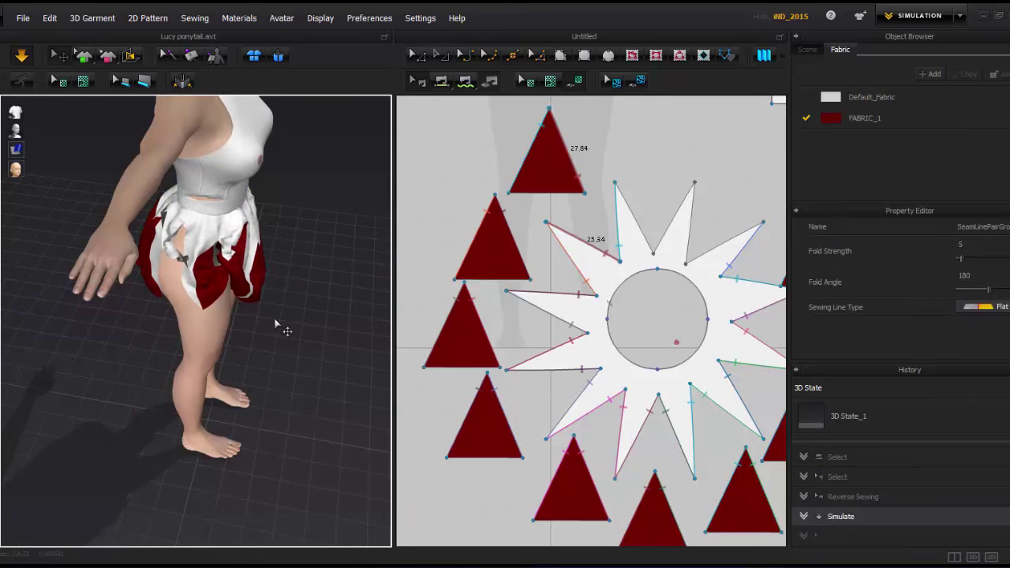
pyautogui.hotkey('ctrl', 'z')
# Fit the scene into view and superimpose the godet over the skirt.
pyautogui.scroll(5, 207, 292)
pyautogui.moveTo(208, 292); pyautogui.dragTo(225, 275, button='right')
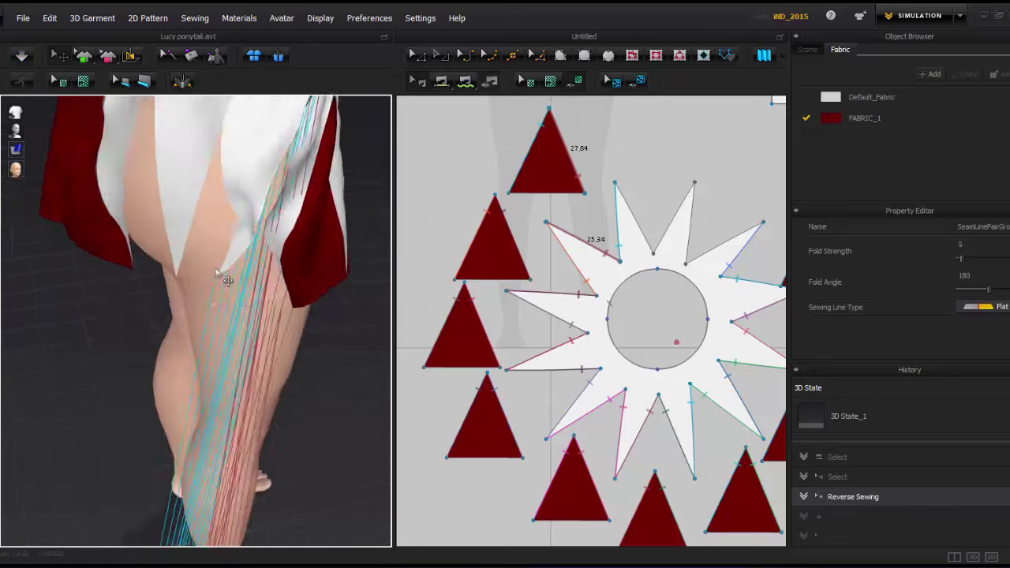
pyautogui.scroll(-5, 226, 275)
pyautogui.rightClick(202, 505)
pyautogui.click(214, 481)
pyautogui.scroll(5, 207, 466)
pyautogui.click(185, 237)
pyautogui.rightClick(185, 236)
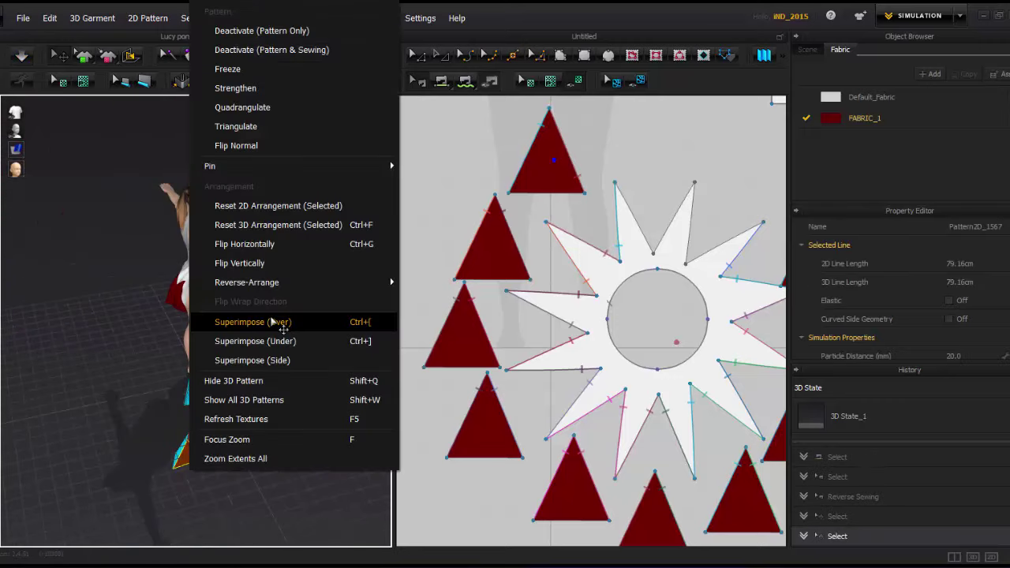
pyautogui.click(277, 321)
# Reset the godet's 3D arrangement and reposition it beside the skirt.
pyautogui.moveTo(254, 301); pyautogui.dragTo(236, 300, button='right')
pyautogui.moveTo(226, 202); pyautogui.dragTo(248, 282)
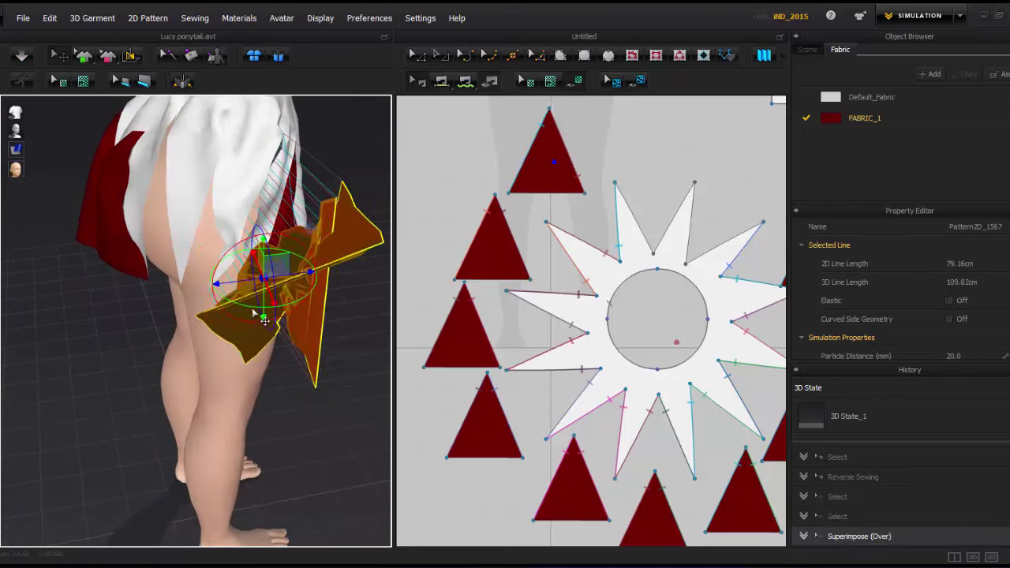
pyautogui.moveTo(248, 282)
pyautogui.mouseDown(button='right')
pyautogui.moveTo(249, 324)
pyautogui.moveTo(315, 320)
pyautogui.mouseUp(button='right')
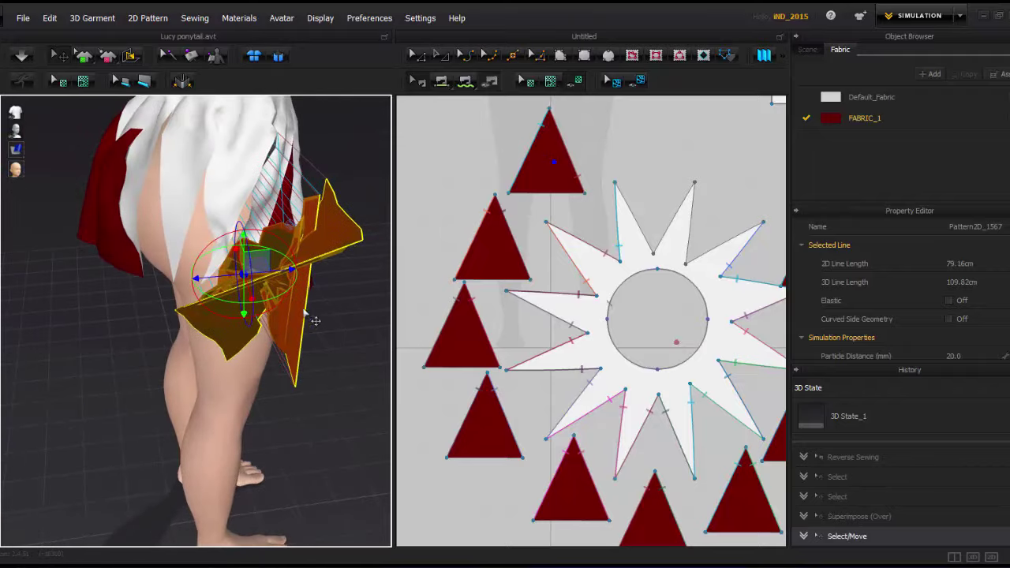
pyautogui.rightClick(309, 261)
pyautogui.click(327, 226)
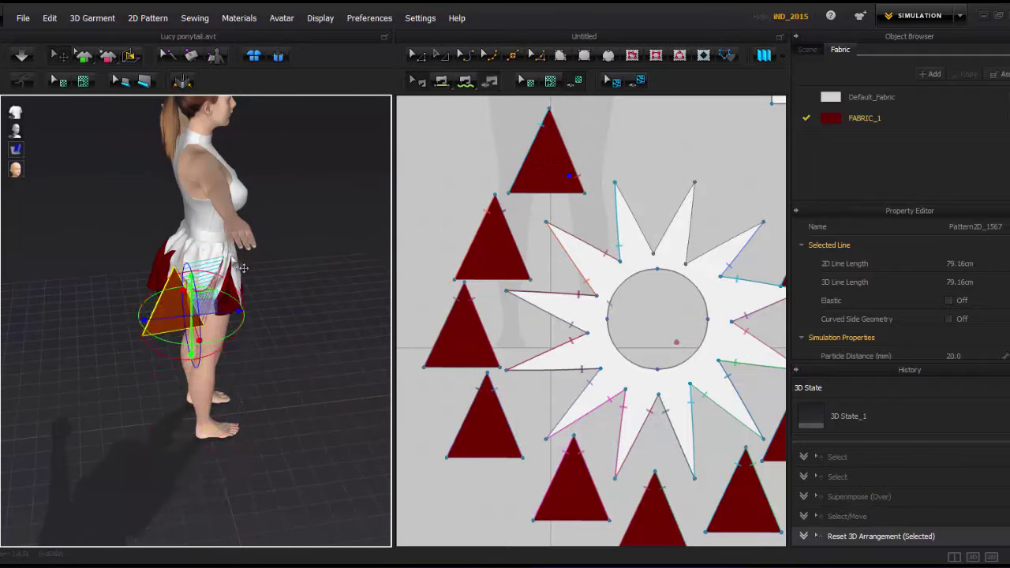
pyautogui.moveTo(244, 268); pyautogui.dragTo(261, 272, button='right')
pyautogui.scroll(5, 205, 300)
pyautogui.scroll(3, 205, 300)
pyautogui.scroll(3, 205, 299)
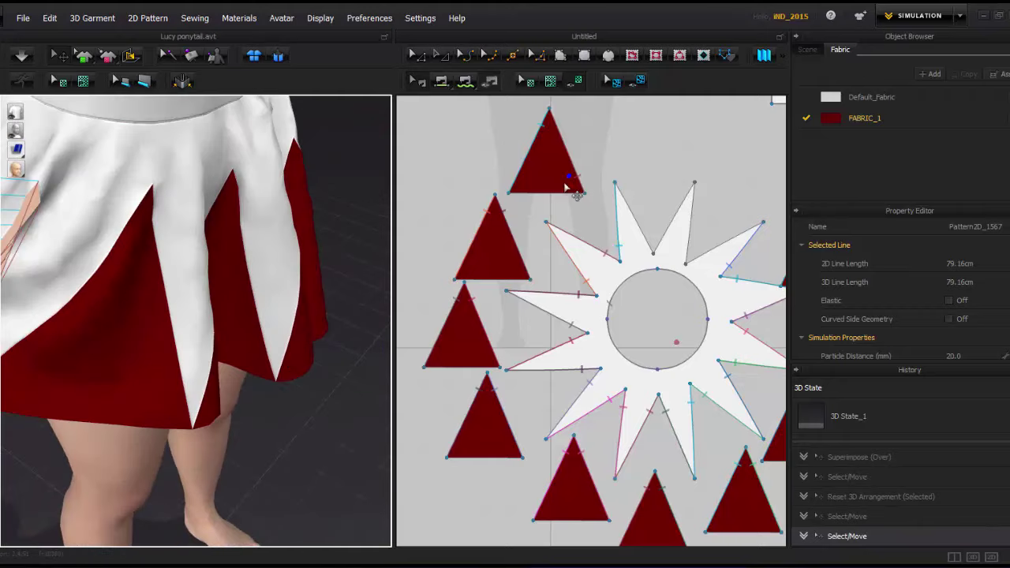
# Reverse the godet's seam again and simulate so it drapes into the star hem.
pyautogui.rightClick(566, 182)
pyautogui.click(620, 194)
pyautogui.moveTo(102, 292); pyautogui.dragTo(136, 318, button='right')
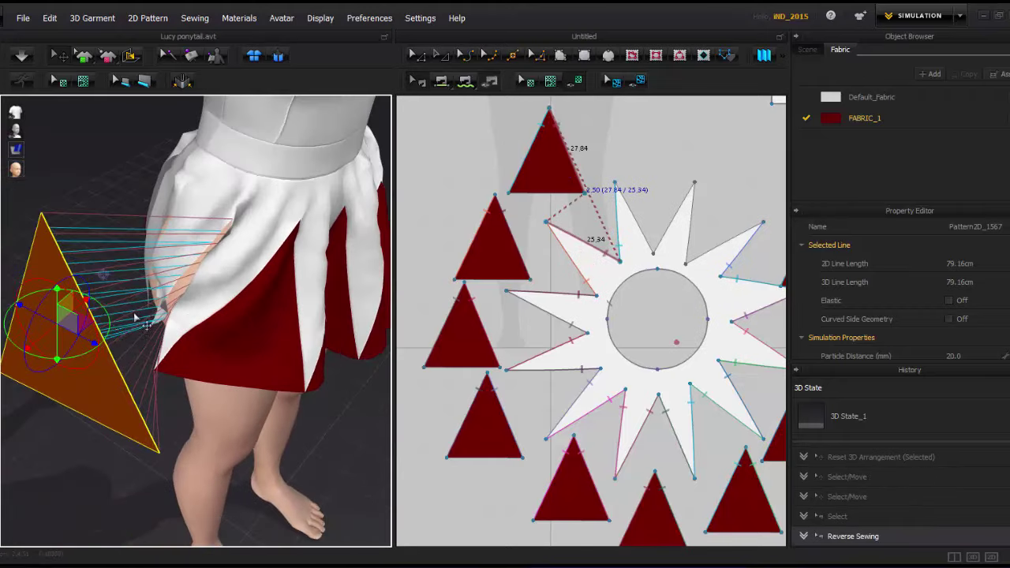
pyautogui.click(23, 56)
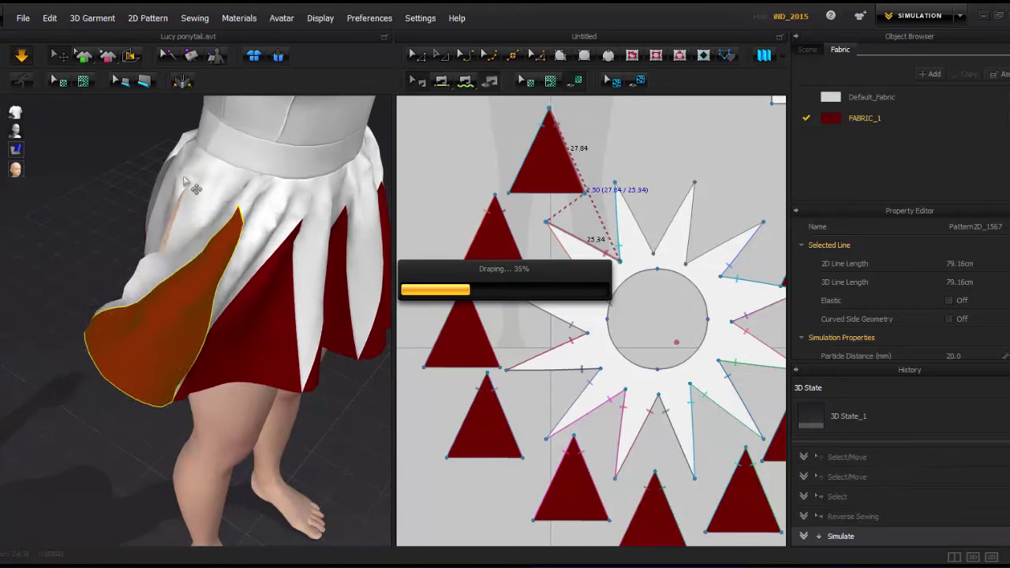
# Paste another copy of the dark red triangle into the pattern.
pyautogui.click(649, 153)
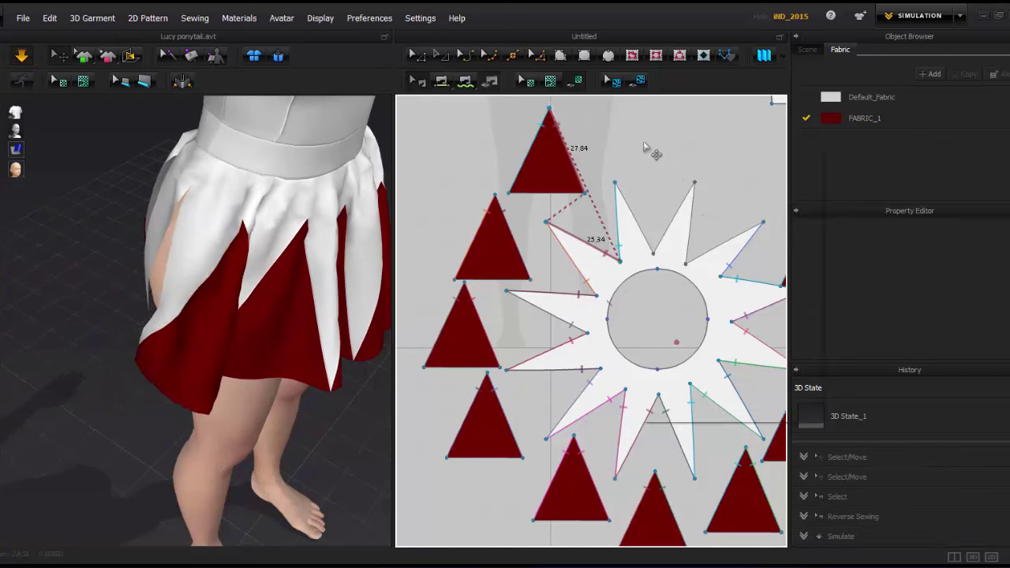
pyautogui.hotkey('ctrl', 'v')
pyautogui.click(655, 138)
pyautogui.moveTo(654, 138)
pyautogui.mouseDown(button='middle')
pyautogui.moveTo(586, 224)
pyautogui.moveTo(558, 244)
pyautogui.mouseUp(button='middle')
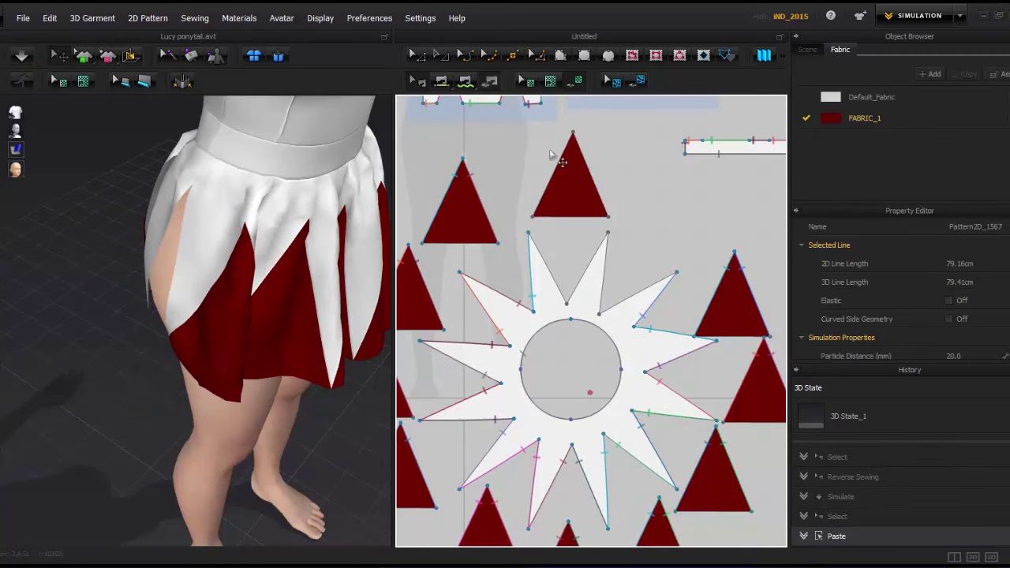
# Sew a red triangle godet to the star edge, flip it horizontally, and drape it onto the skirt.
pyautogui.click(595, 164)
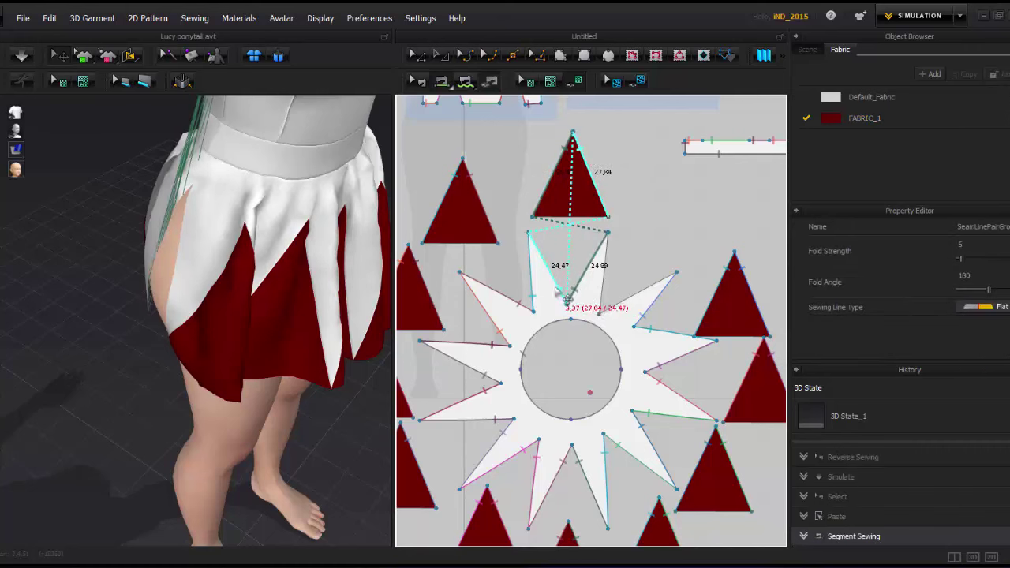
pyautogui.scroll(-5, 197, 315)
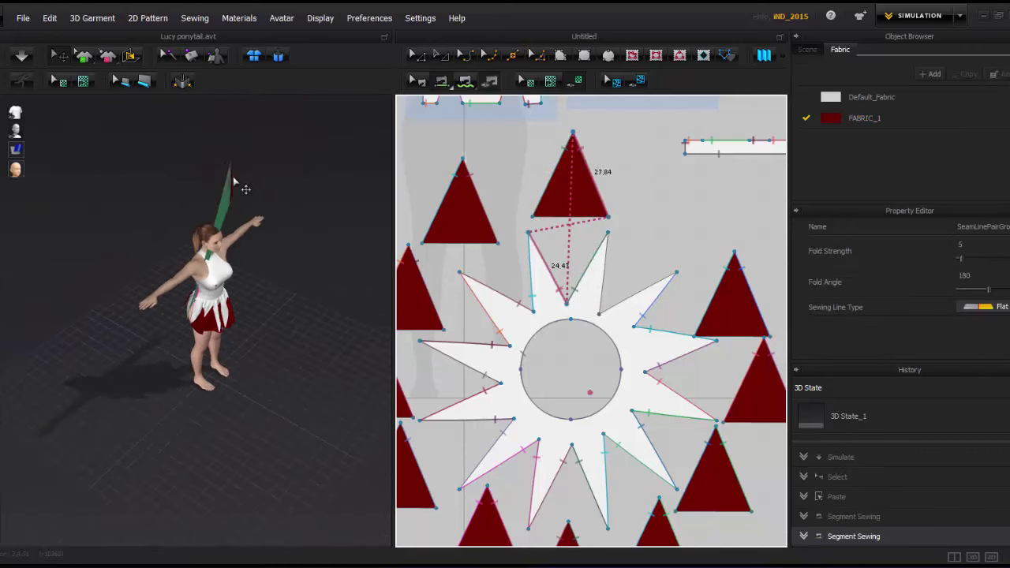
pyautogui.click(226, 180)
pyautogui.scroll(5, 225, 353)
pyautogui.moveTo(215, 347)
pyautogui.mouseDown(button='right')
pyautogui.moveTo(198, 338)
pyautogui.moveTo(92, 385)
pyautogui.mouseUp(button='right')
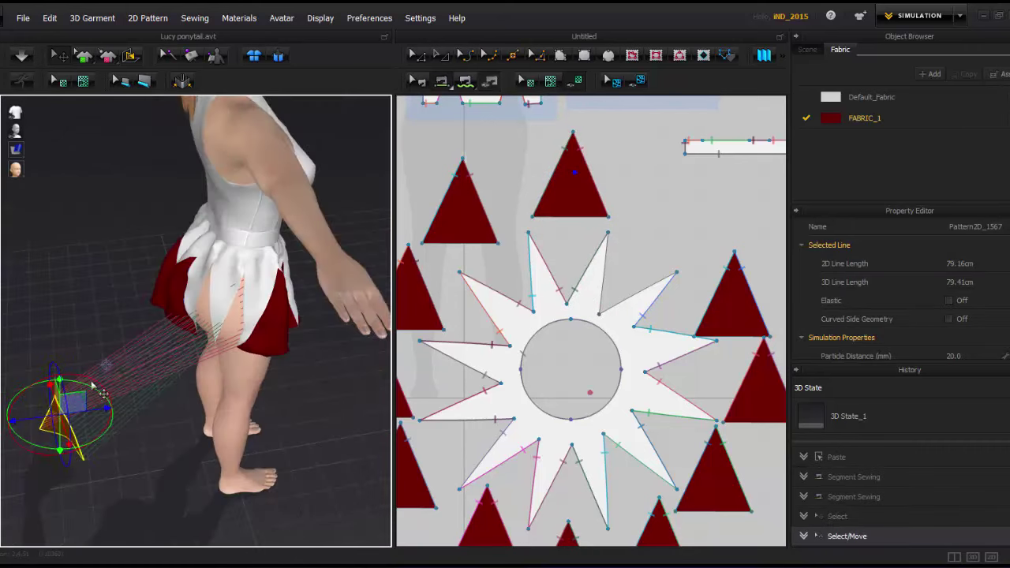
pyautogui.moveTo(79, 411); pyautogui.dragTo(234, 436)
pyautogui.rightClick(167, 490)
pyautogui.click(256, 274)
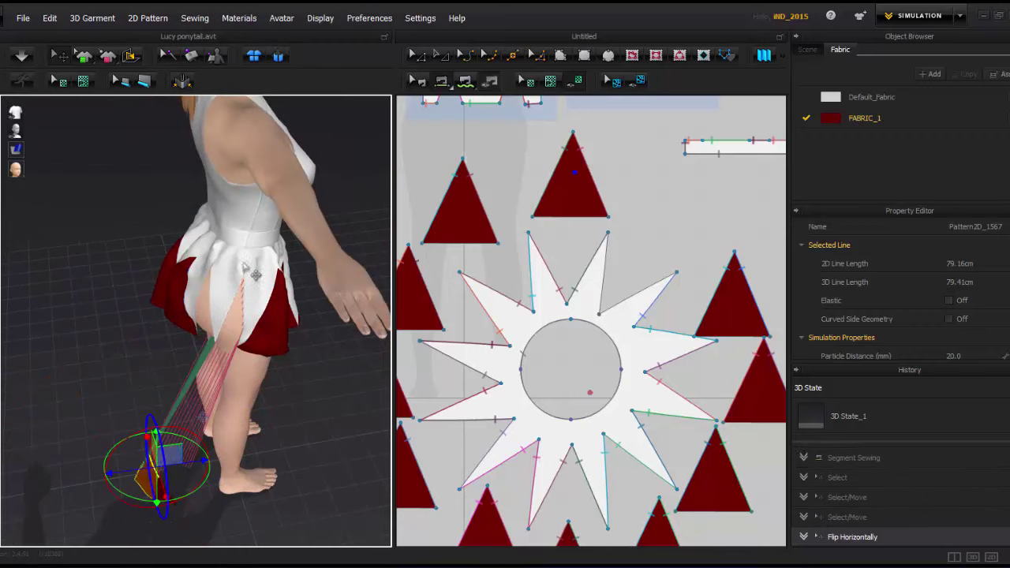
pyautogui.moveTo(168, 456); pyautogui.dragTo(135, 351)
pyautogui.moveTo(135, 351)
pyautogui.mouseDown(button='right')
pyautogui.moveTo(197, 414)
pyautogui.moveTo(311, 392)
pyautogui.mouseUp(button='right')
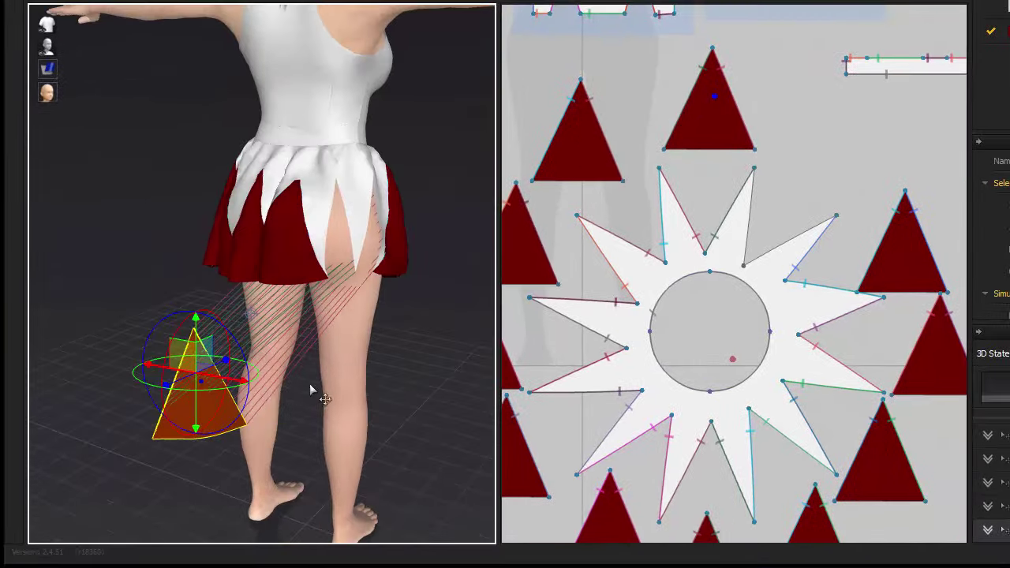
pyautogui.moveTo(193, 395)
pyautogui.mouseDown()
pyautogui.moveTo(337, 466)
pyautogui.moveTo(335, 481)
pyautogui.moveTo(335, 305)
pyautogui.mouseUp()
pyautogui.press('space')
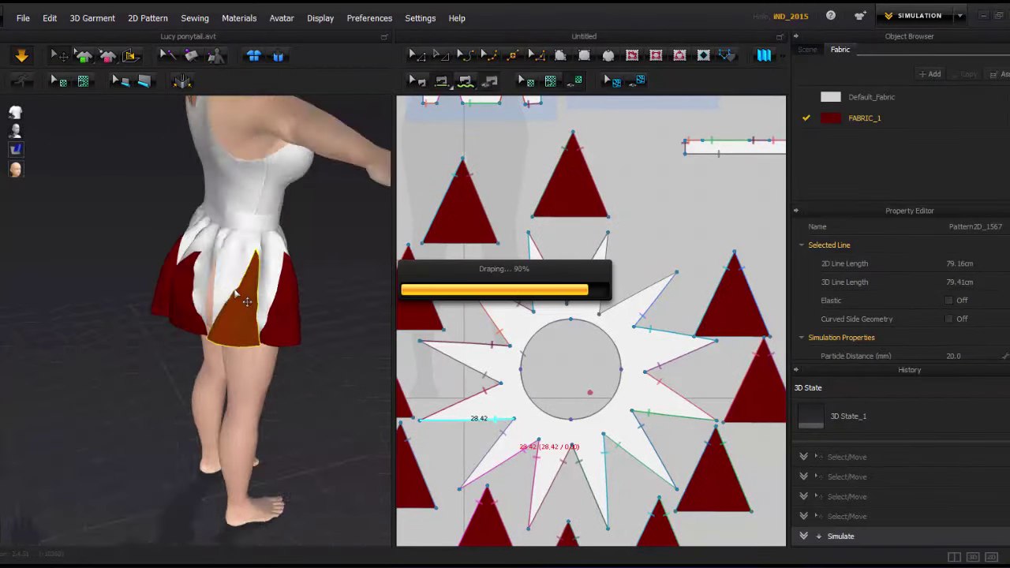
# Paste another triangle godet, sew it to the next star edge, and move it toward the skirt.
pyautogui.scroll(2, 670, 205)
pyautogui.rightClick(666, 195)
pyautogui.click(675, 200)
pyautogui.click(672, 230)
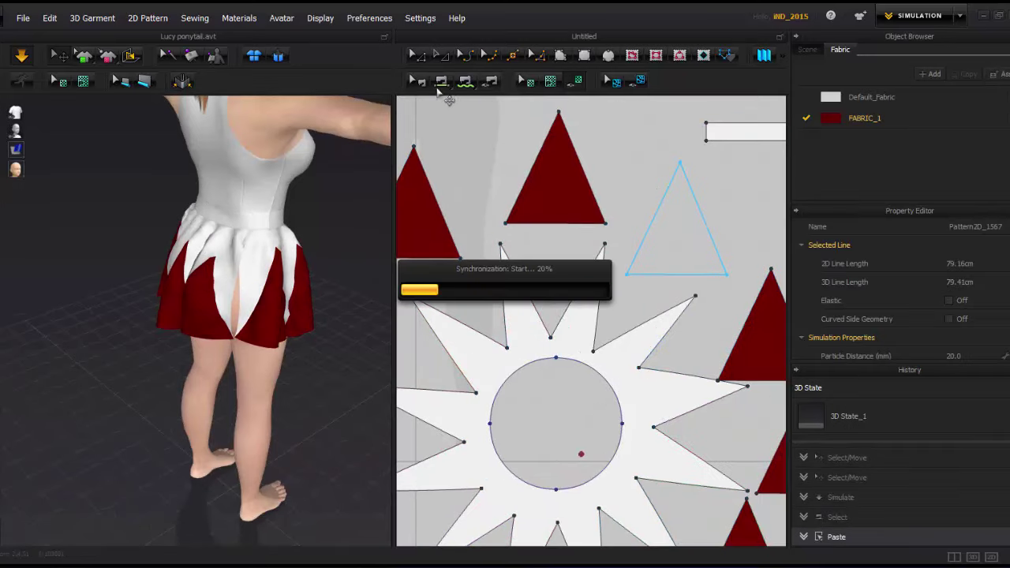
pyautogui.click(606, 339)
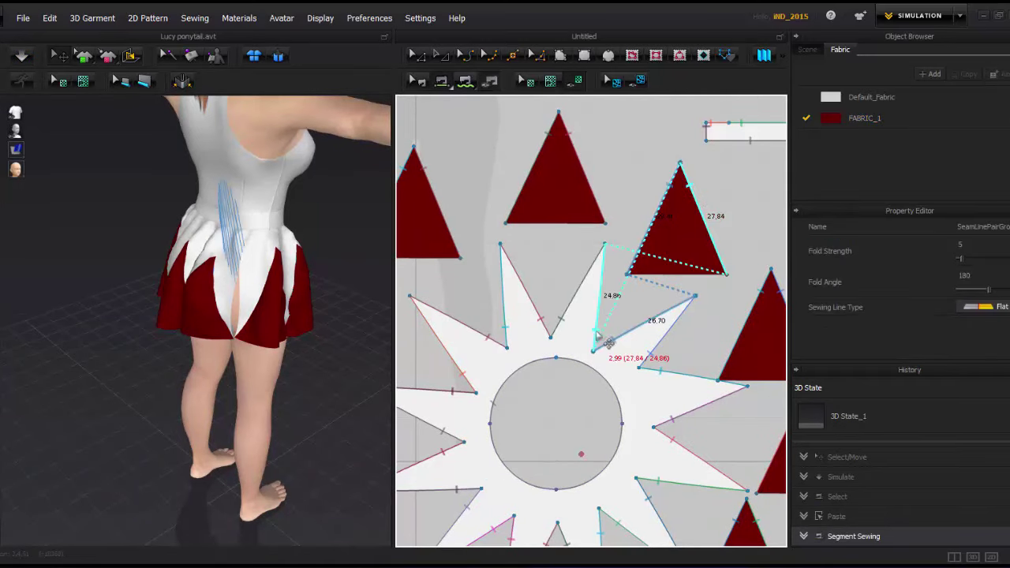
pyautogui.scroll(-5, 268, 236)
pyautogui.click(182, 175)
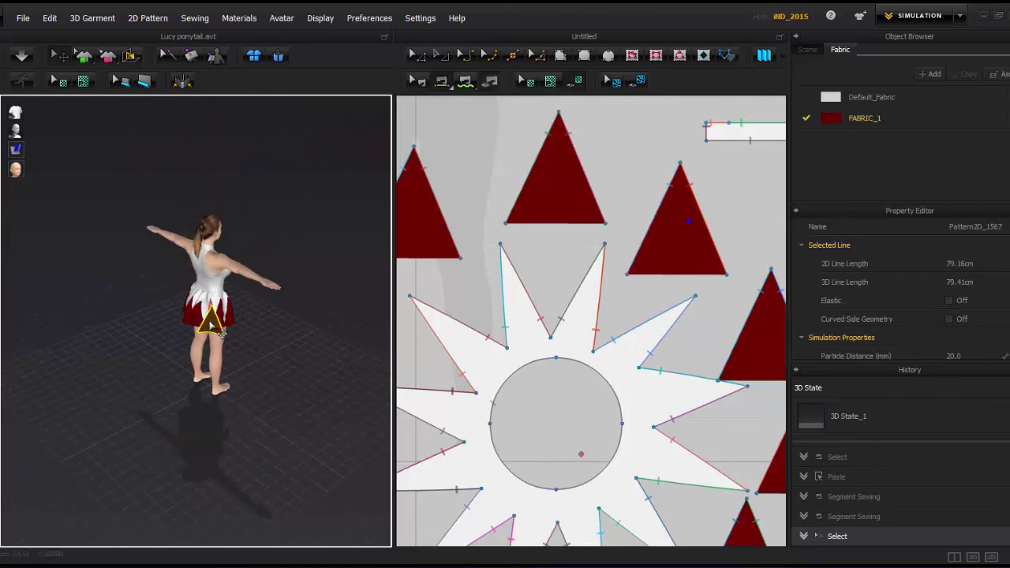
pyautogui.scroll(5, 215, 325)
pyautogui.click(215, 325)
pyautogui.moveTo(215, 325); pyautogui.dragTo(175, 168, button='right')
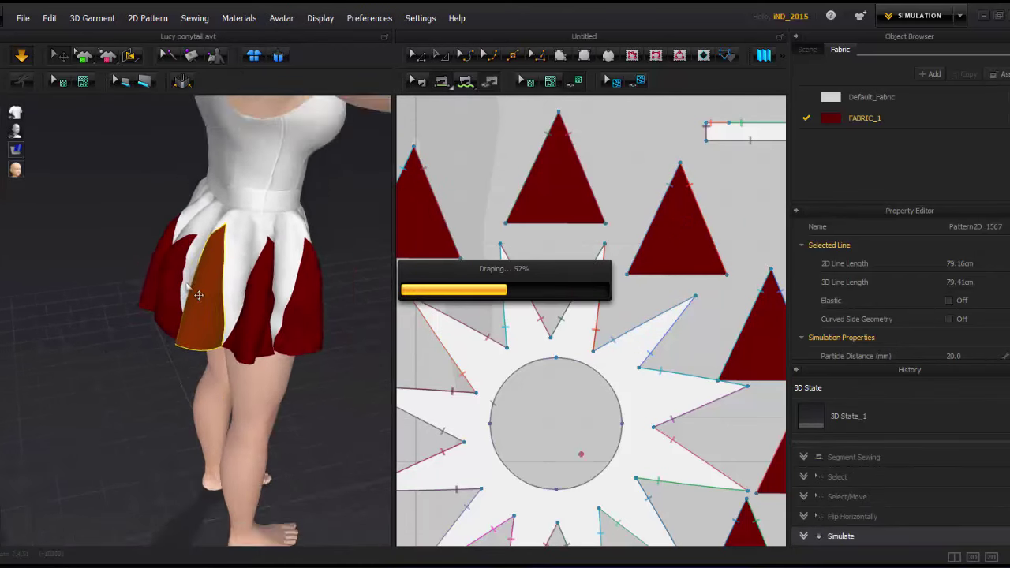
pyautogui.scroll(-5, 199, 295)
pyautogui.scroll(2, 556, 404)
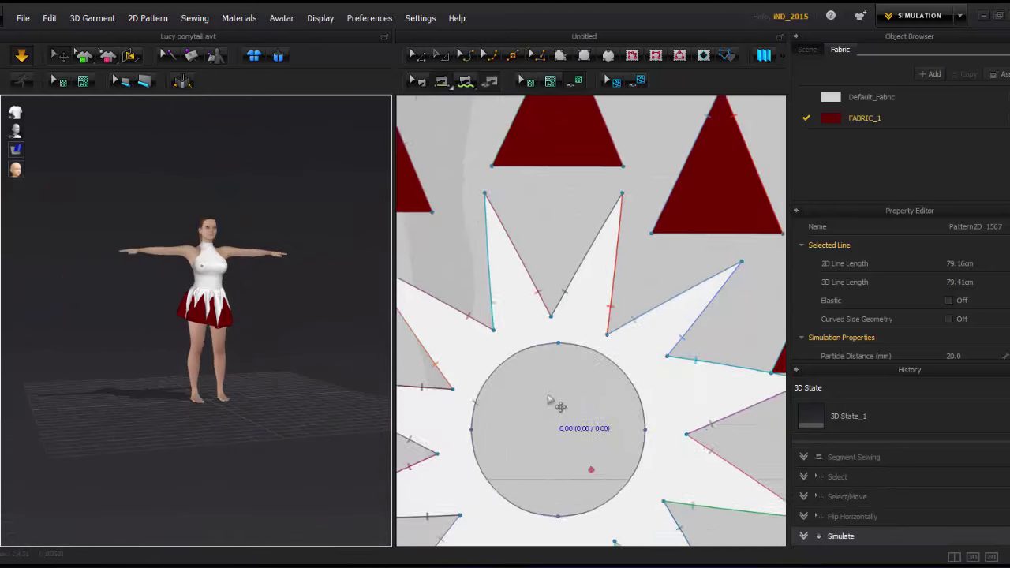
pyautogui.scroll(-3, 556, 404)
# Scale the star skirt pattern wider and taller, then inspect the fuller drape from several angles.
pyautogui.click(563, 384)
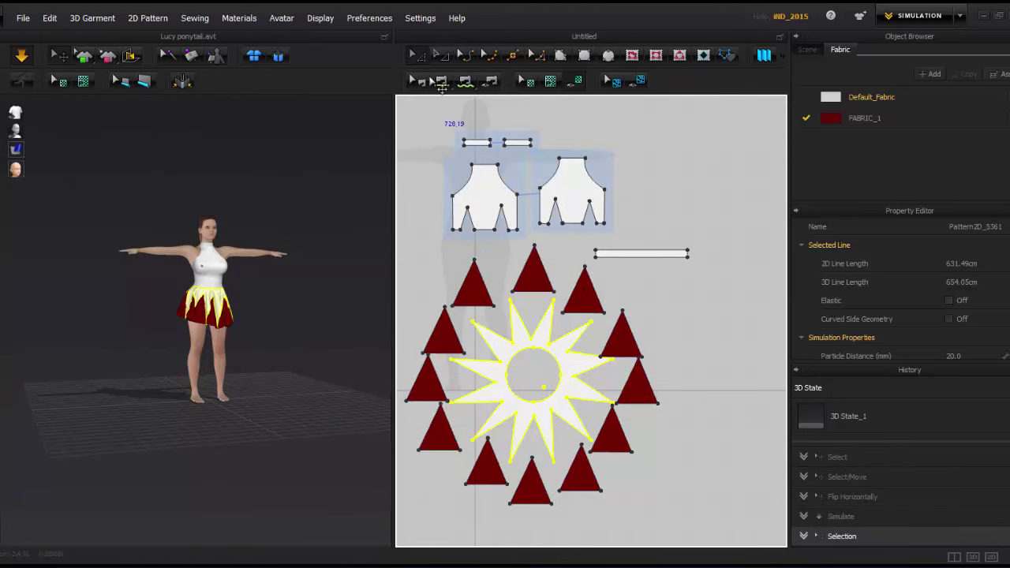
pyautogui.moveTo(667, 386); pyautogui.dragTo(672, 385)
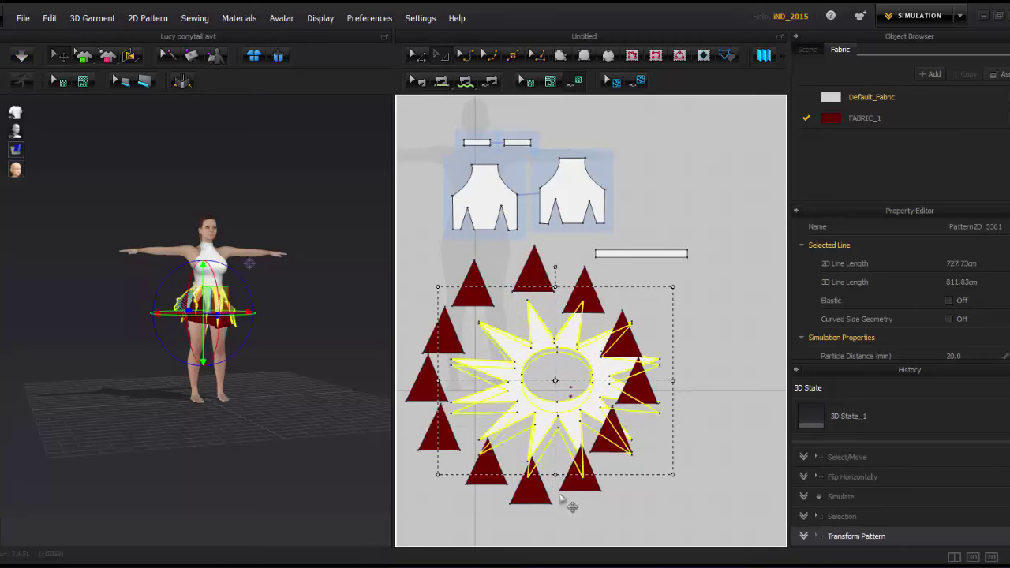
pyautogui.moveTo(623, 436); pyautogui.dragTo(623, 441)
pyautogui.scroll(5, 219, 270)
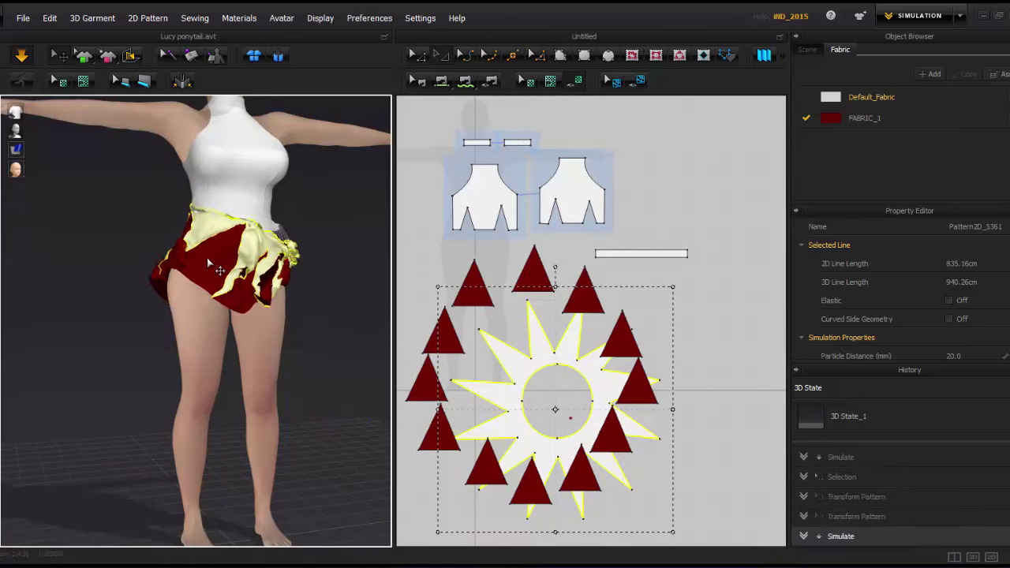
pyautogui.moveTo(316, 292)
pyautogui.mouseDown(button='right')
pyautogui.moveTo(271, 292)
pyautogui.moveTo(246, 276)
pyautogui.moveTo(298, 312)
pyautogui.mouseUp(button='right')
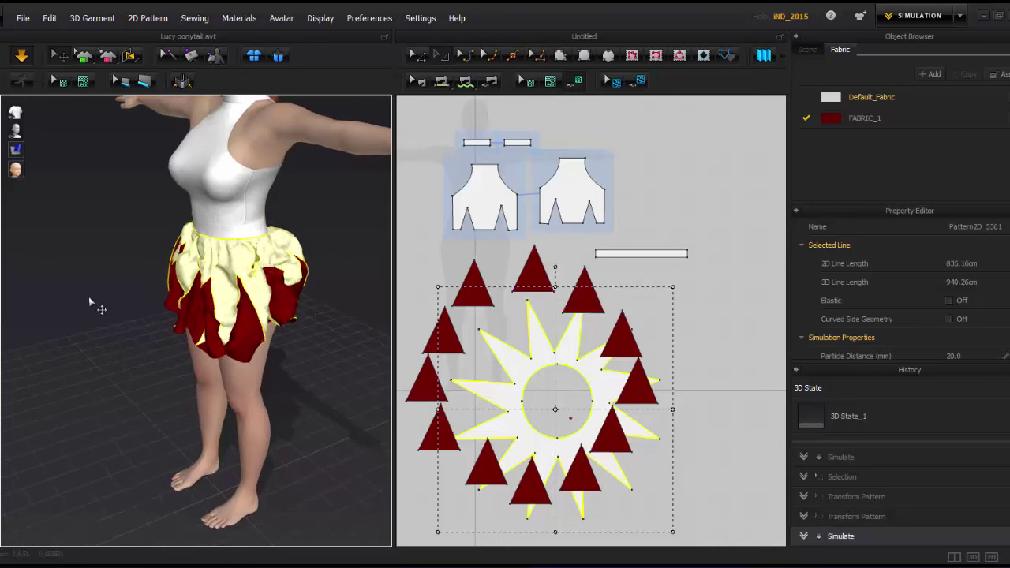
pyautogui.moveTo(89, 302); pyautogui.dragTo(158, 342, button='right')
pyautogui.scroll(5, 118, 355)
pyautogui.scroll(2, 79, 369)
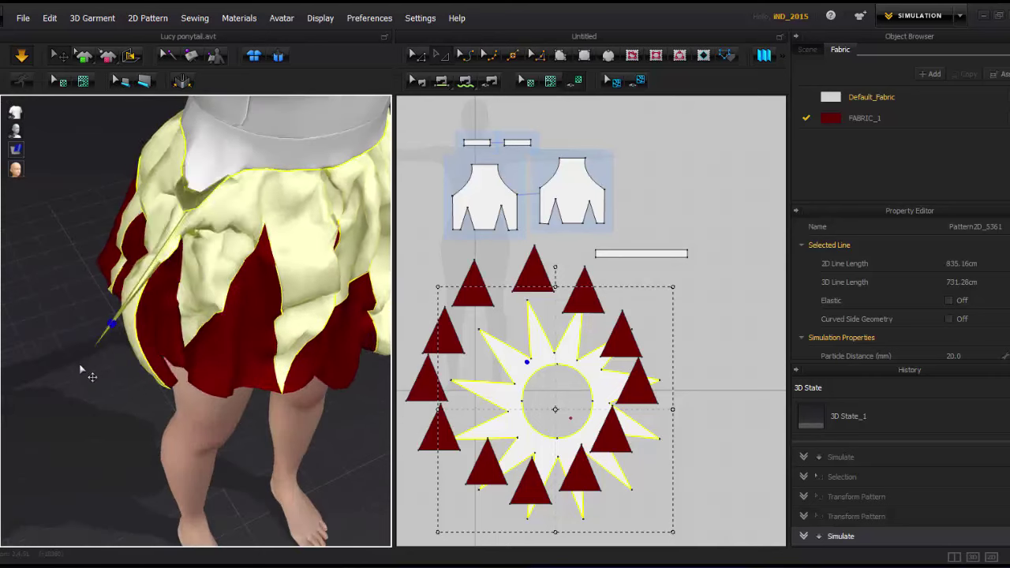
pyautogui.moveTo(79, 369)
pyautogui.mouseDown(button='right')
pyautogui.moveTo(180, 232)
pyautogui.moveTo(221, 289)
pyautogui.moveTo(251, 289)
pyautogui.mouseUp(button='right')
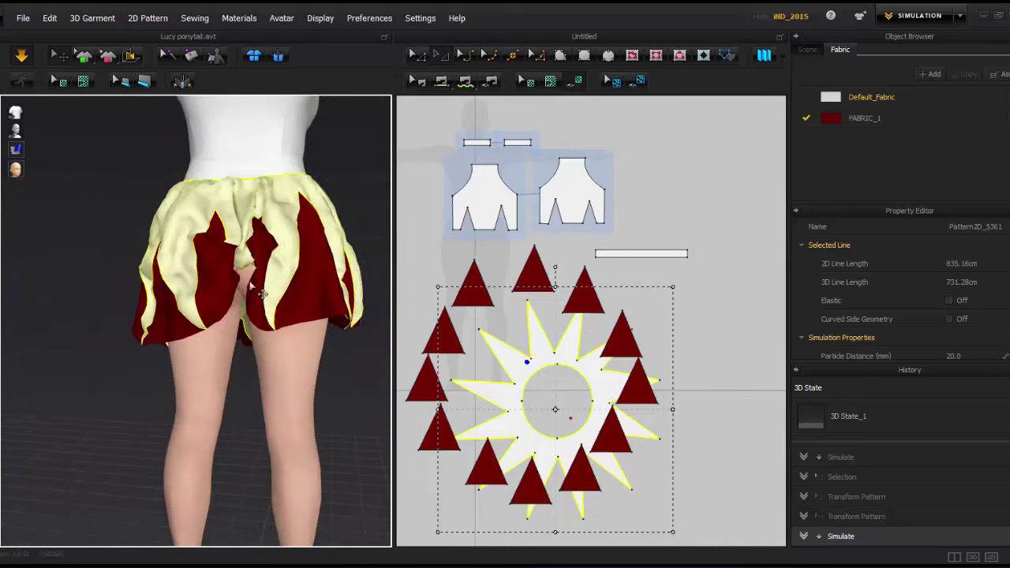
# Tug a red godet outward to flare the skirt, then delete all pins.
pyautogui.click(250, 287)
pyautogui.click(153, 419)
pyautogui.click(243, 353)
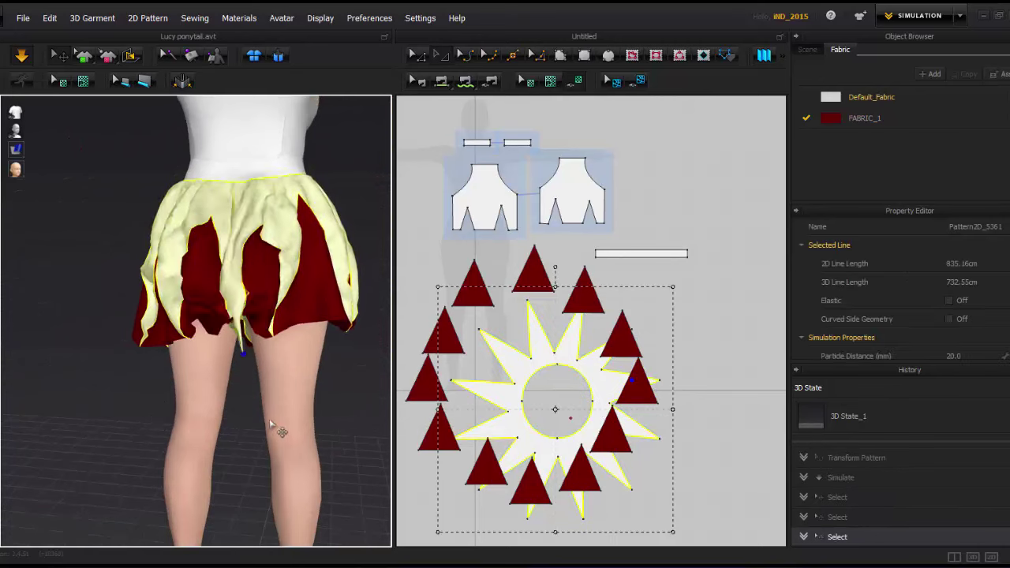
pyautogui.moveTo(271, 424); pyautogui.dragTo(200, 303, button='right')
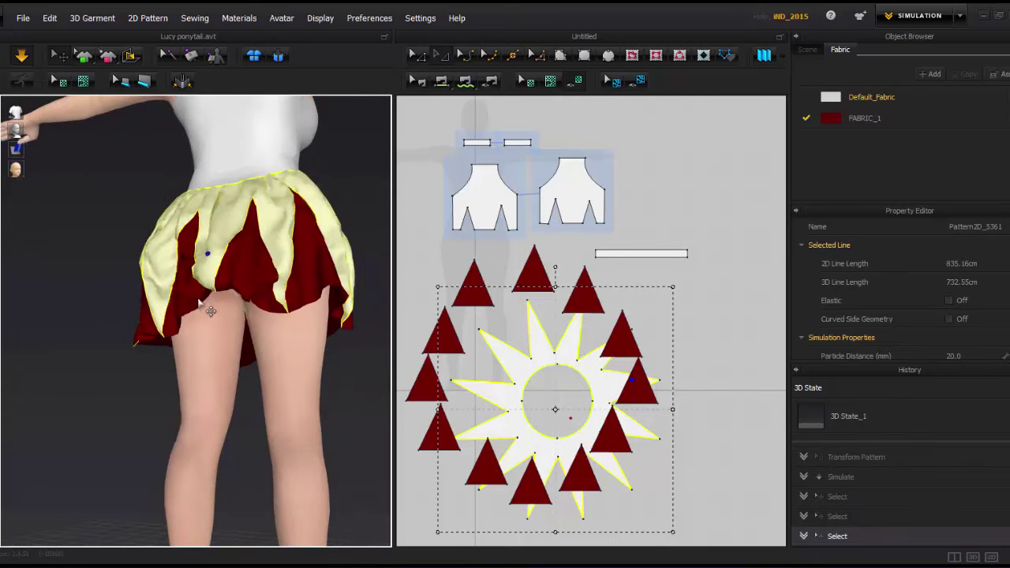
pyautogui.moveTo(94, 358)
pyautogui.mouseDown()
pyautogui.moveTo(150, 288)
pyautogui.moveTo(66, 332)
pyautogui.mouseUp()
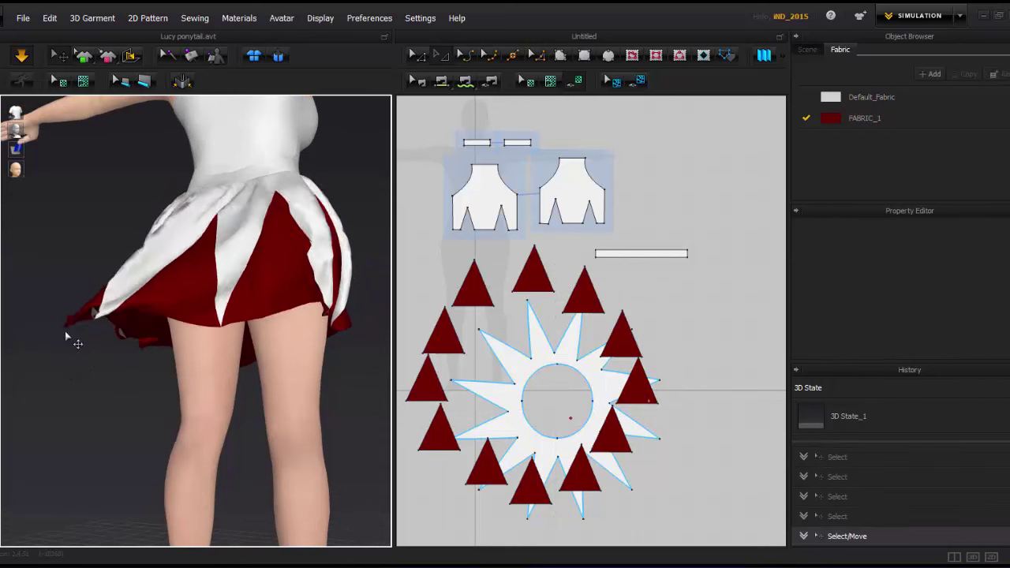
pyautogui.rightClick(257, 379)
pyautogui.click(300, 403)
# Move the star skirt's inner waist circle slightly lower and simulate the re-drape.
pyautogui.press('2')
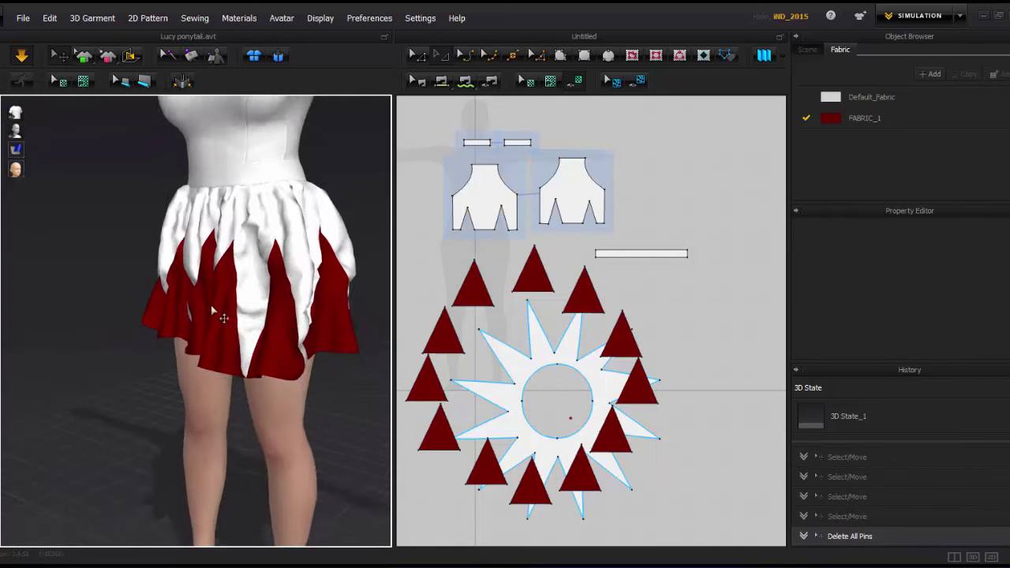
pyautogui.moveTo(591, 395); pyautogui.dragTo(515, 350, button='middle')
pyautogui.scroll(1, 513, 347)
pyautogui.click(505, 362)
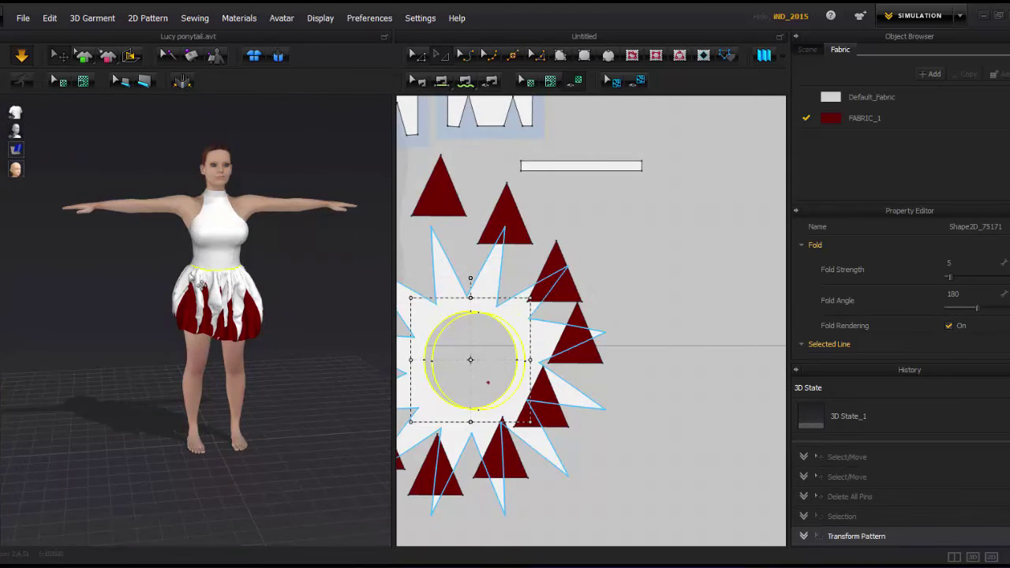
pyautogui.click(488, 326)
pyautogui.click(500, 355)
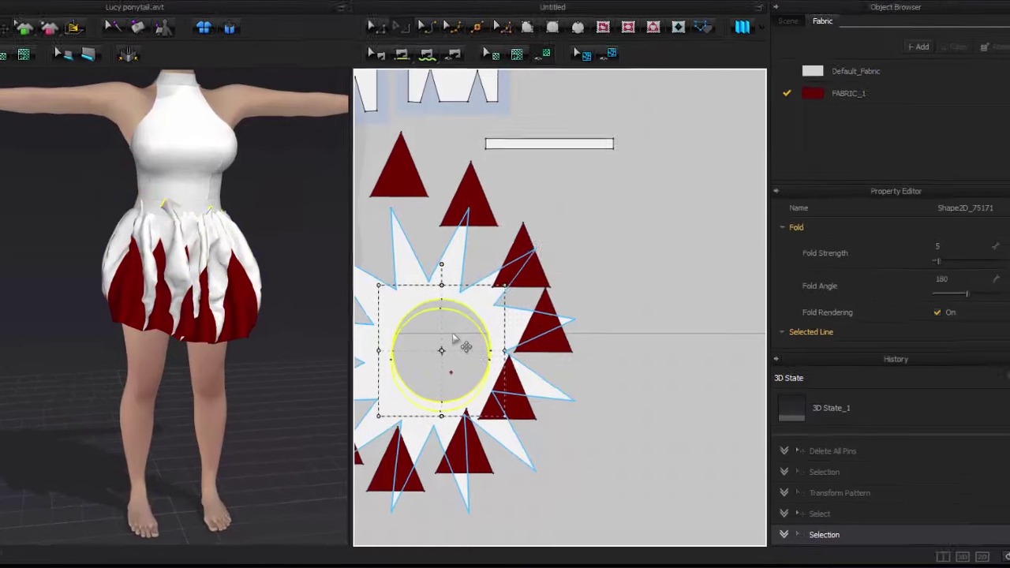
pyautogui.moveTo(504, 360); pyautogui.dragTo(503, 368)
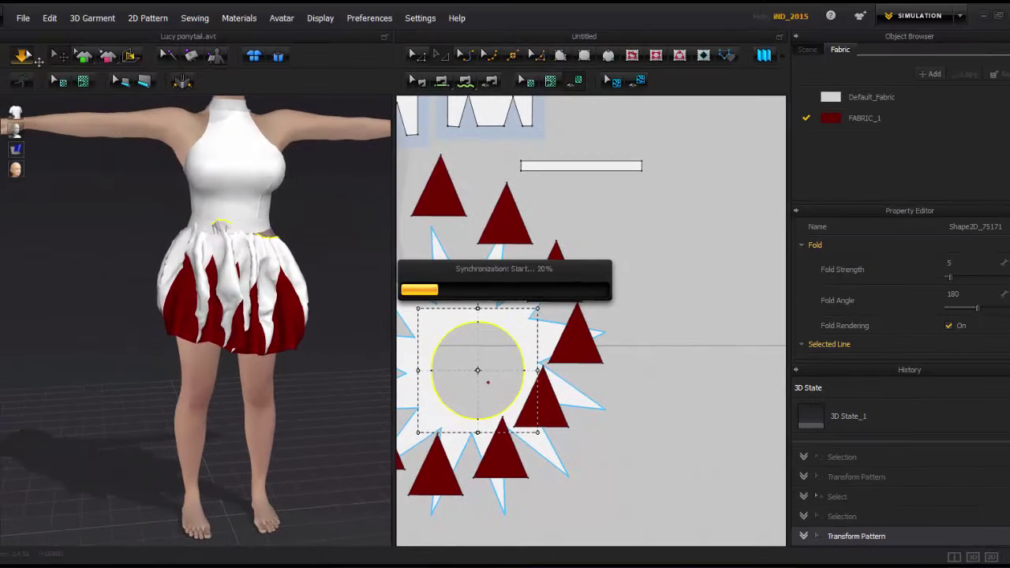
pyautogui.click(35, 58)
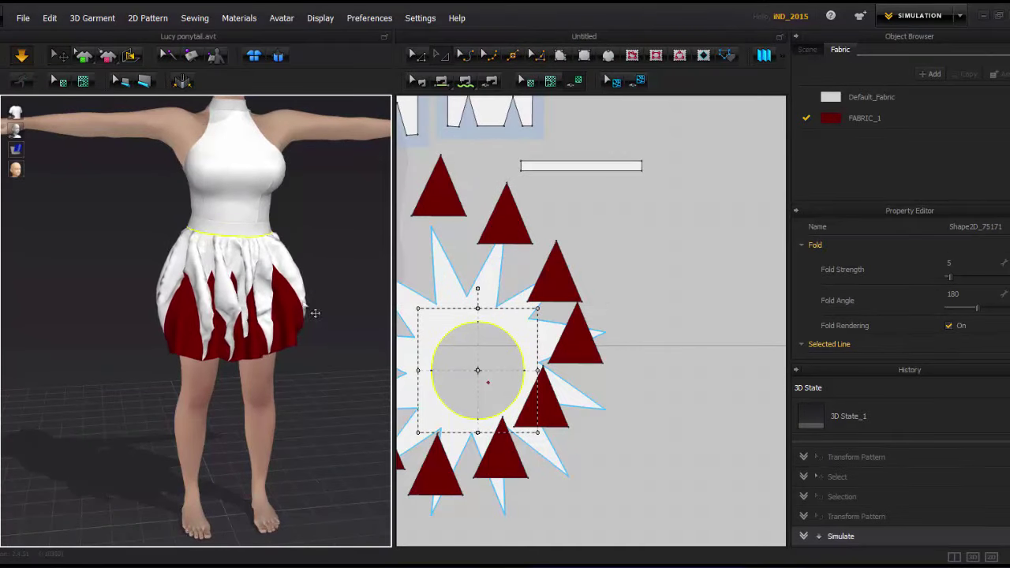
# Reselect the inner waist circle and re-simulate, checking the skirt from back and front.
pyautogui.scroll(-3, 314, 313)
pyautogui.moveTo(74, 276); pyautogui.dragTo(148, 339, button='right')
pyautogui.click(471, 364)
pyautogui.click(505, 362)
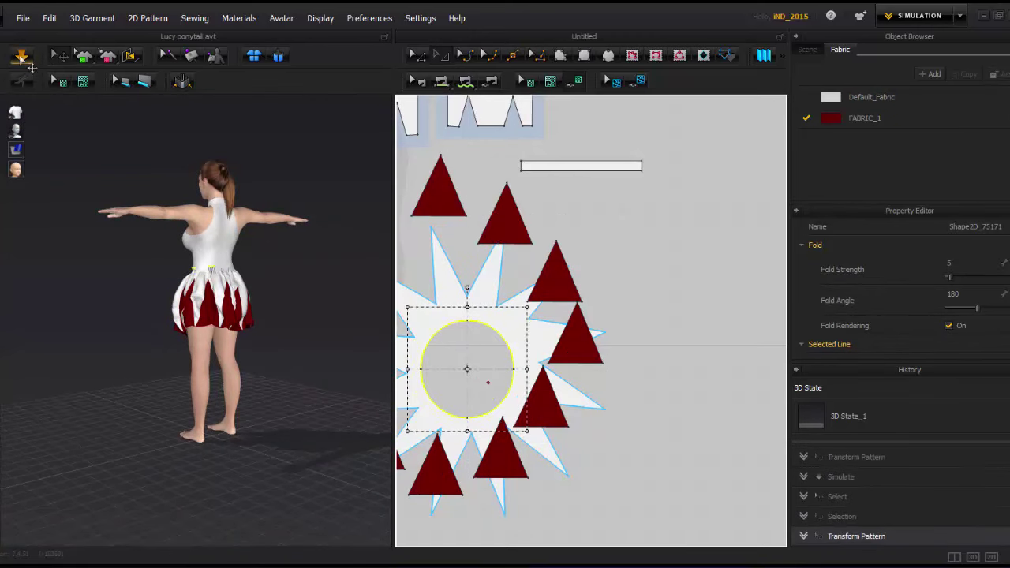
pyautogui.click(31, 66)
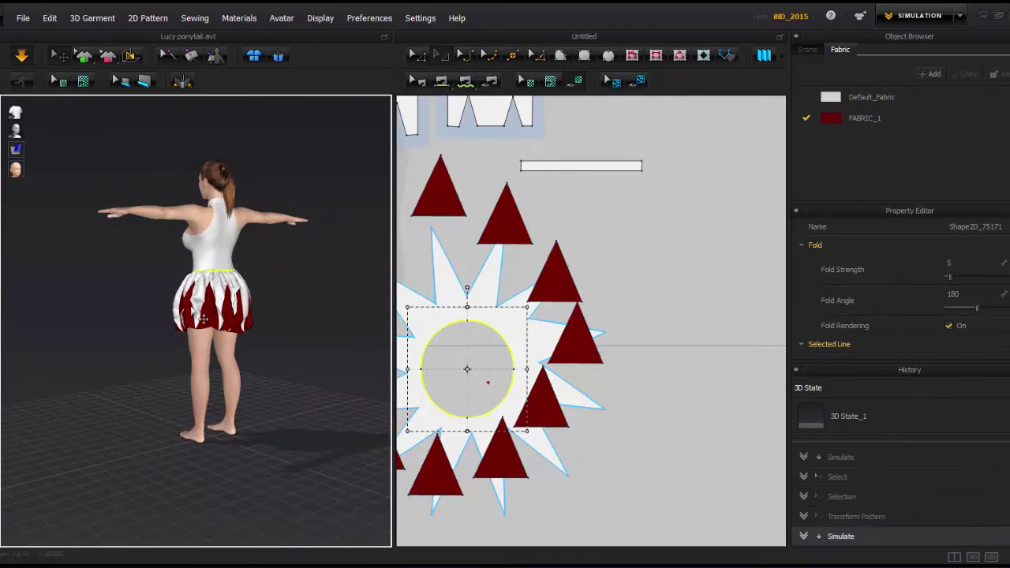
pyautogui.moveTo(204, 318); pyautogui.dragTo(340, 334, button='right')
pyautogui.scroll(2, 340, 333)
pyautogui.click(462, 426)
pyautogui.click(467, 397)
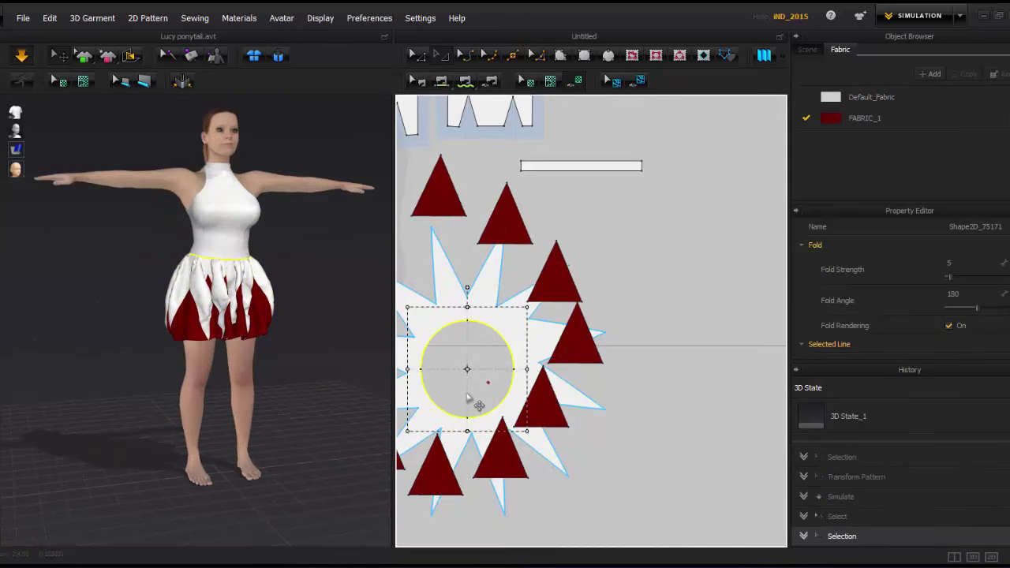
pyautogui.press('space')
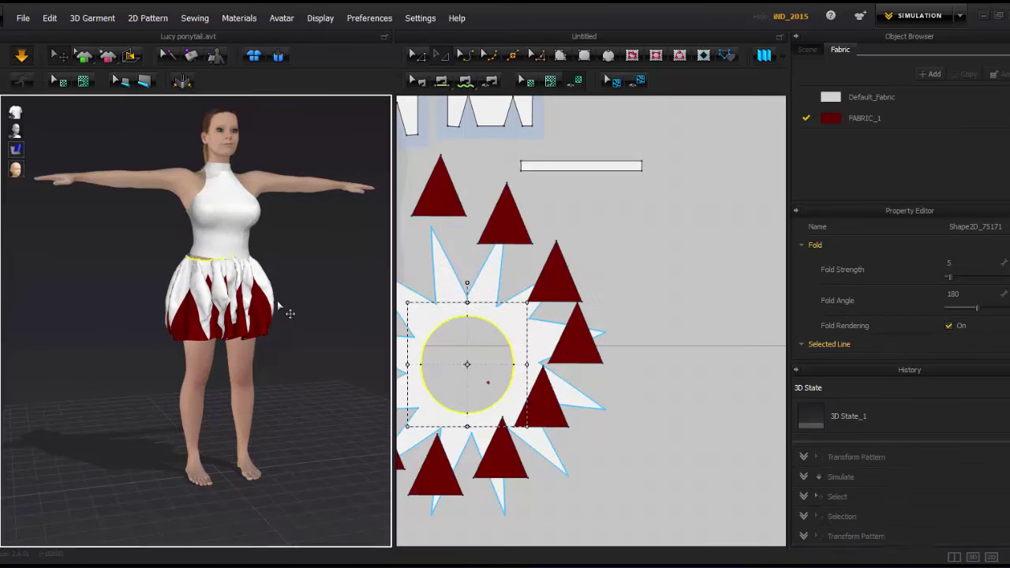
pyautogui.moveTo(261, 316); pyautogui.dragTo(164, 333, button='right')
# Layer-clone the star skirt pattern as an over layer and drape it.
pyautogui.click(534, 365)
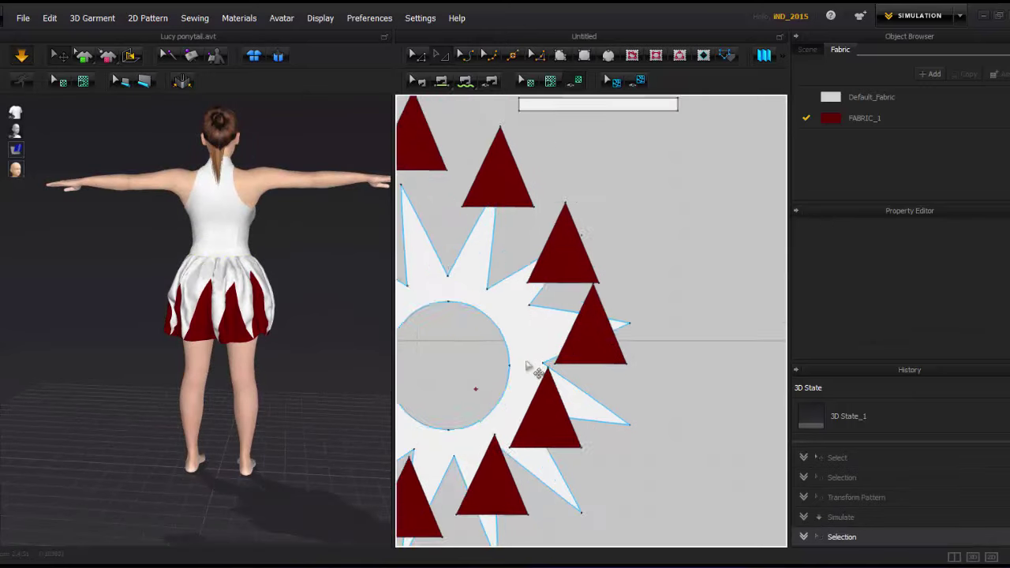
pyautogui.scroll(-3, 534, 365)
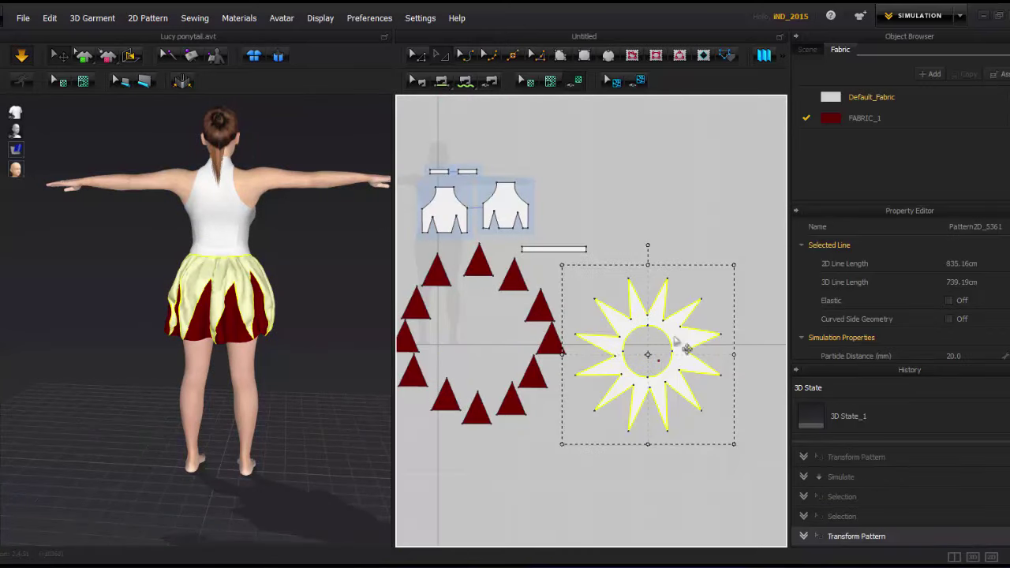
pyautogui.rightClick(686, 348)
pyautogui.click(744, 225)
pyautogui.click(693, 206)
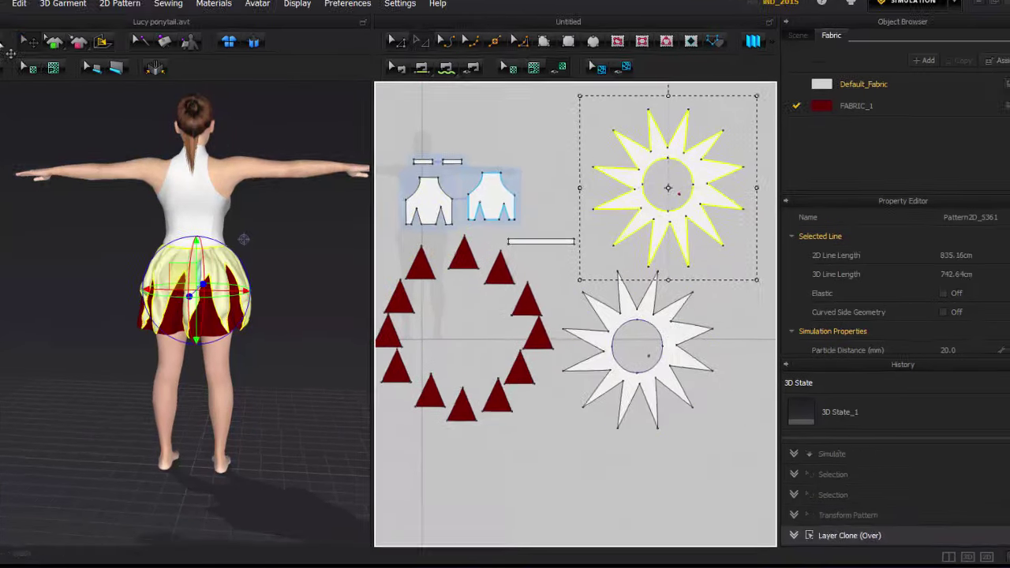
pyautogui.press('space')
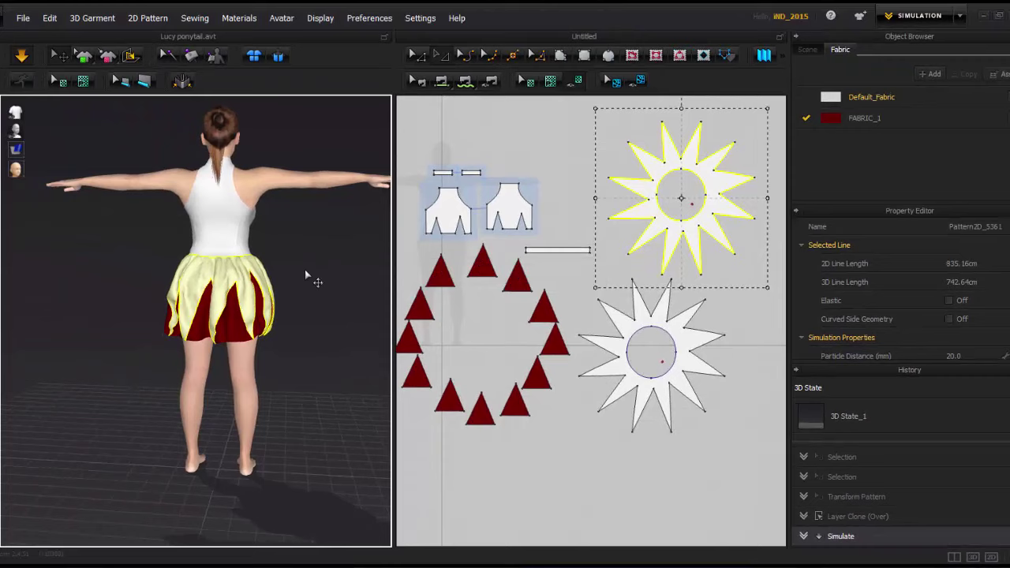
# Layer-clone the bodice as an over layer, place it above the layout, and drape it.
pyautogui.moveTo(304, 269); pyautogui.dragTo(197, 268, button='right')
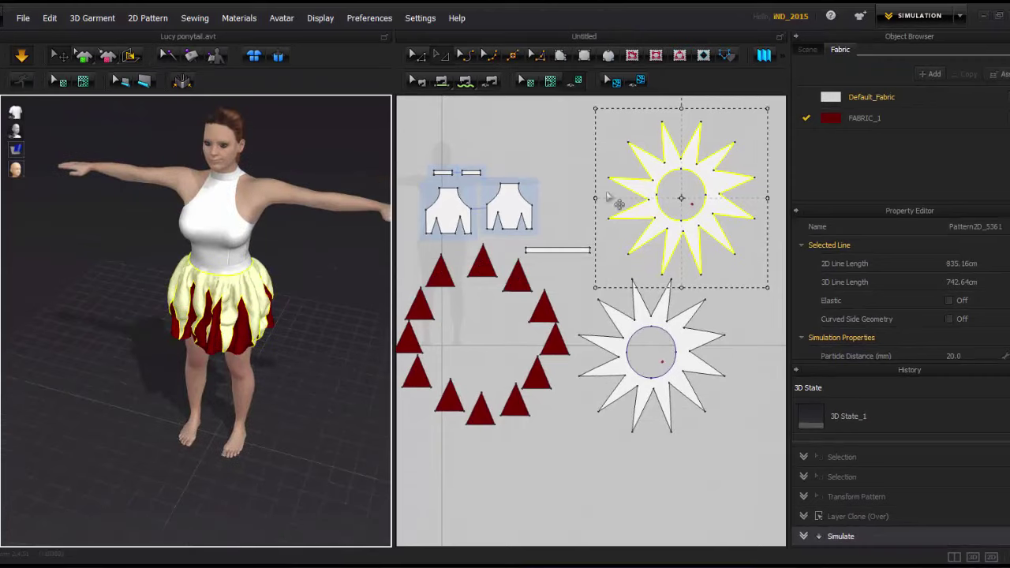
pyautogui.scroll(3, 441, 197)
pyautogui.click(505, 207)
pyautogui.rightClick(489, 245)
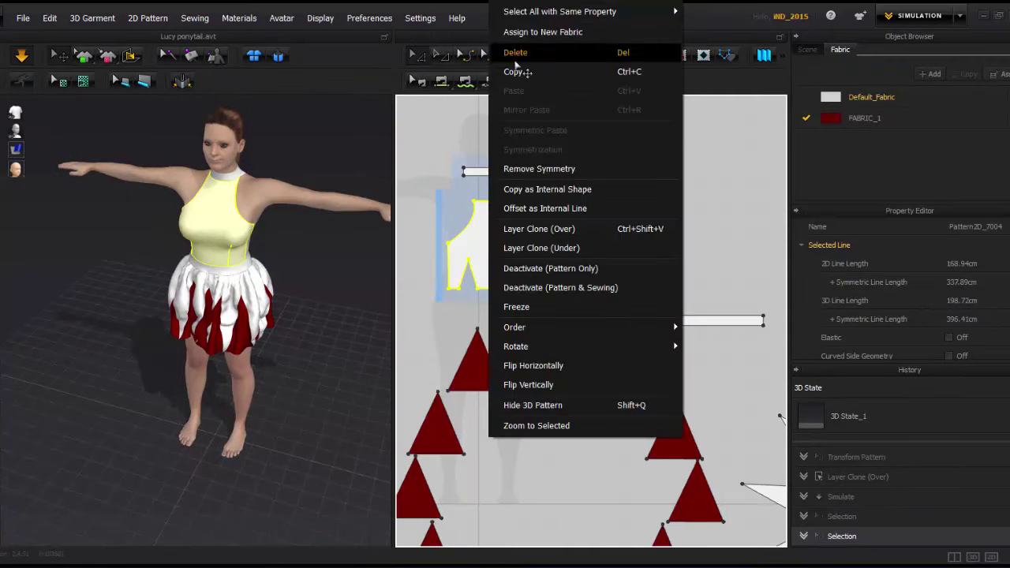
pyautogui.click(546, 232)
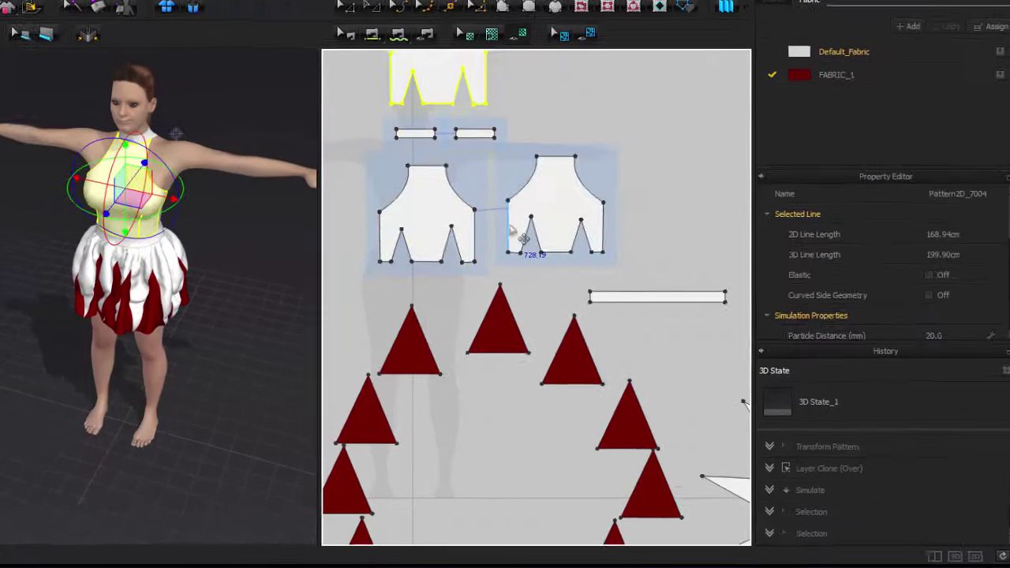
pyautogui.click(515, 112)
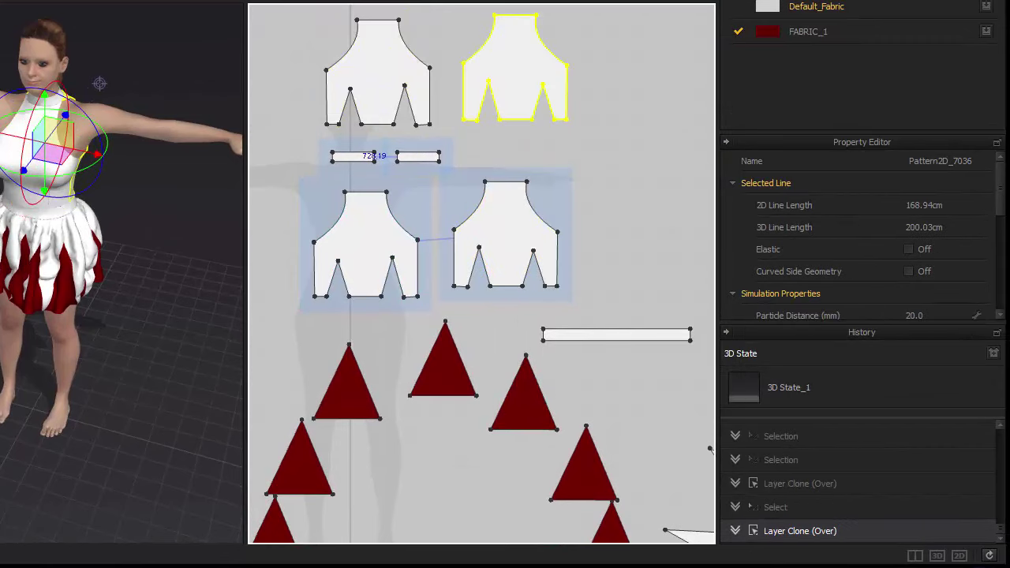
pyautogui.press('space')
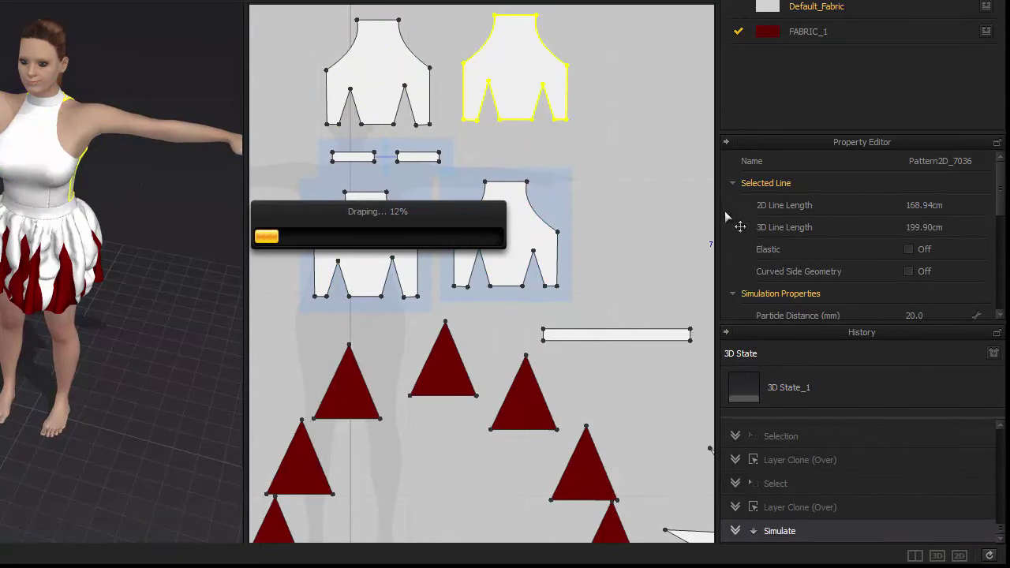
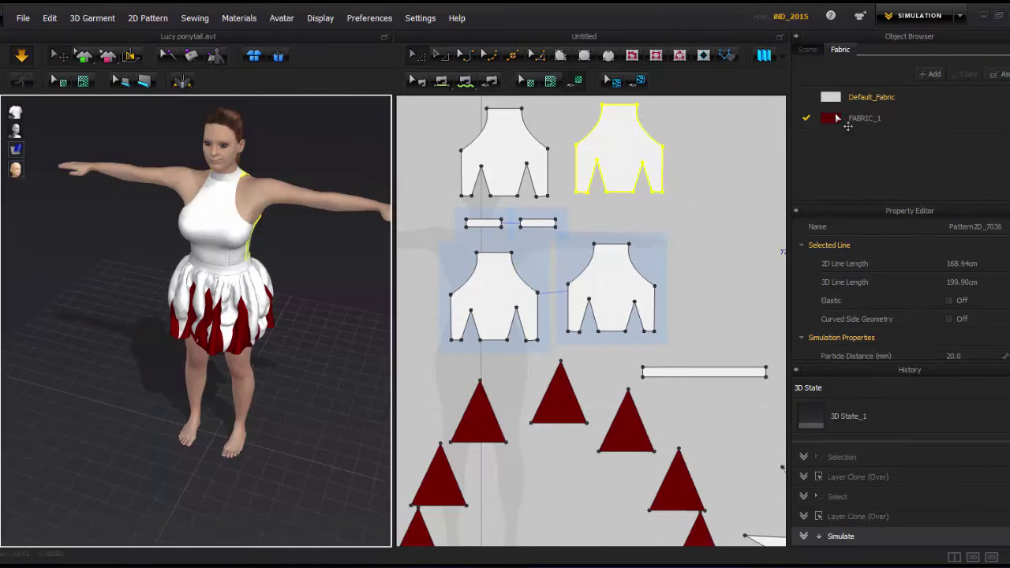
# Confirm the red FABRIC_1 keeps its R_Chiffon physical preset.
pyautogui.click(846, 124)
pyautogui.scroll(-5, 978, 323)
pyautogui.click(978, 338)
pyautogui.click(962, 449)
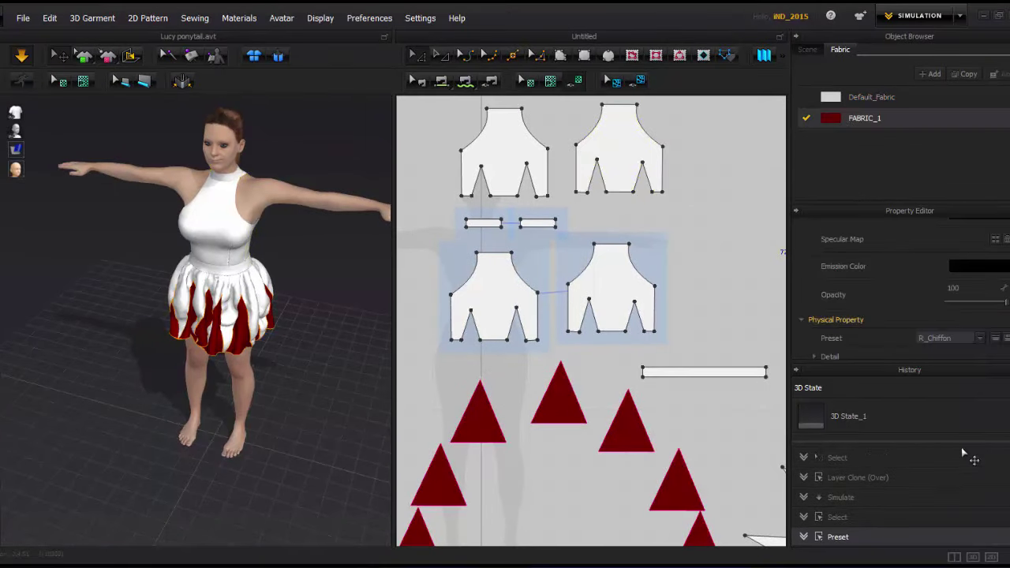
# Give the white Default_Fabric the R_Cotton_Gabardine physical preset.
pyautogui.click(840, 96)
pyautogui.click(981, 338)
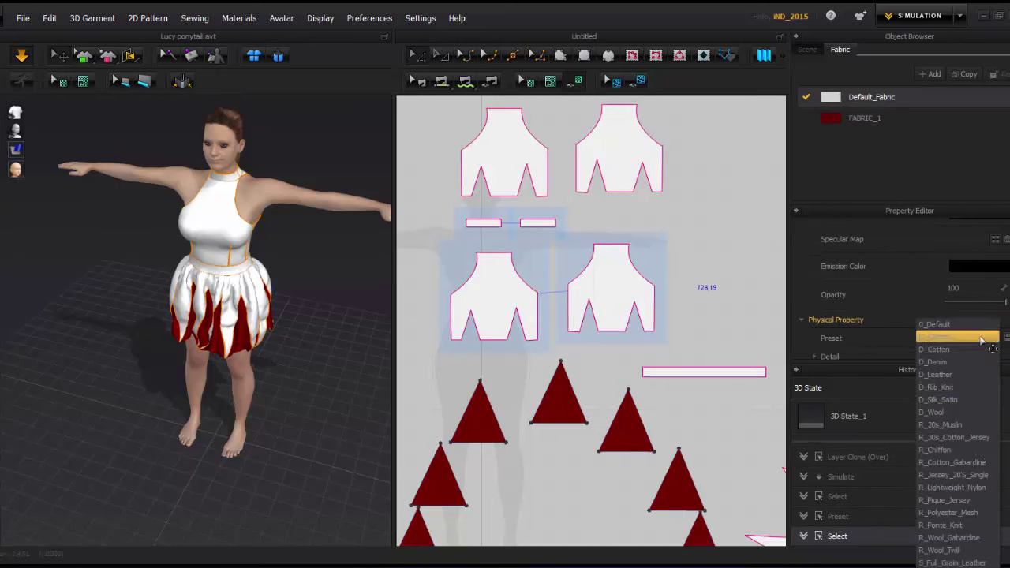
pyautogui.click(981, 460)
pyautogui.scroll(3, 166, 349)
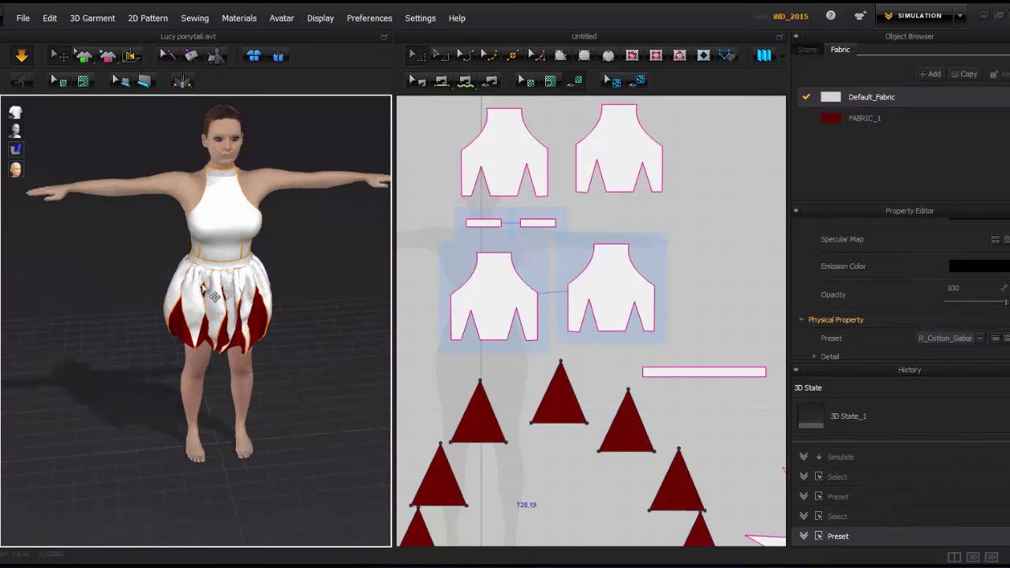
pyautogui.moveTo(166, 350); pyautogui.dragTo(347, 237, button='right')
# Add FABRIC_2 and apply it to the front bodice, both side pieces and the waistband.
pyautogui.click(930, 74)
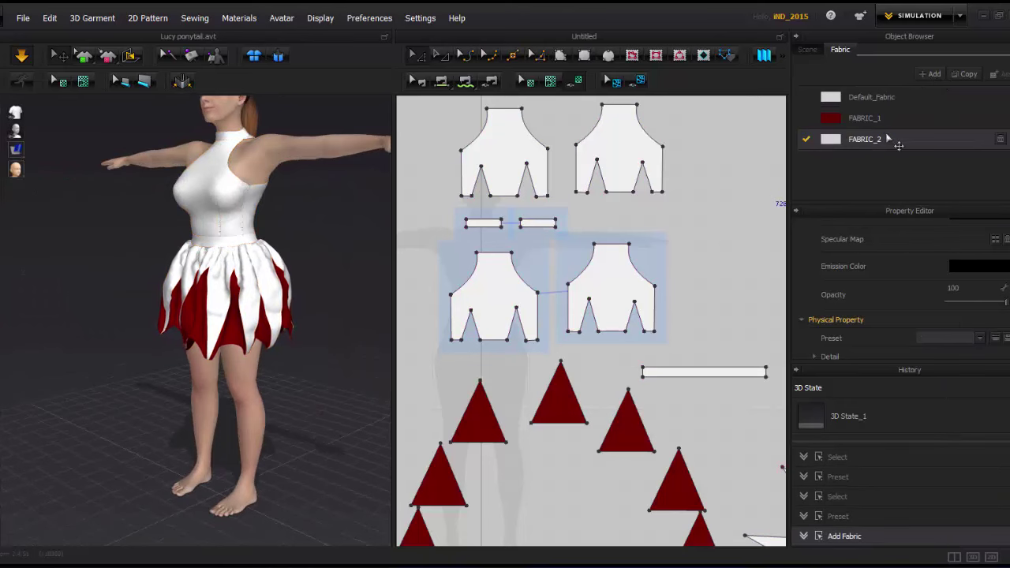
pyautogui.moveTo(631, 167); pyautogui.dragTo(629, 167)
pyautogui.moveTo(509, 147); pyautogui.dragTo(508, 147)
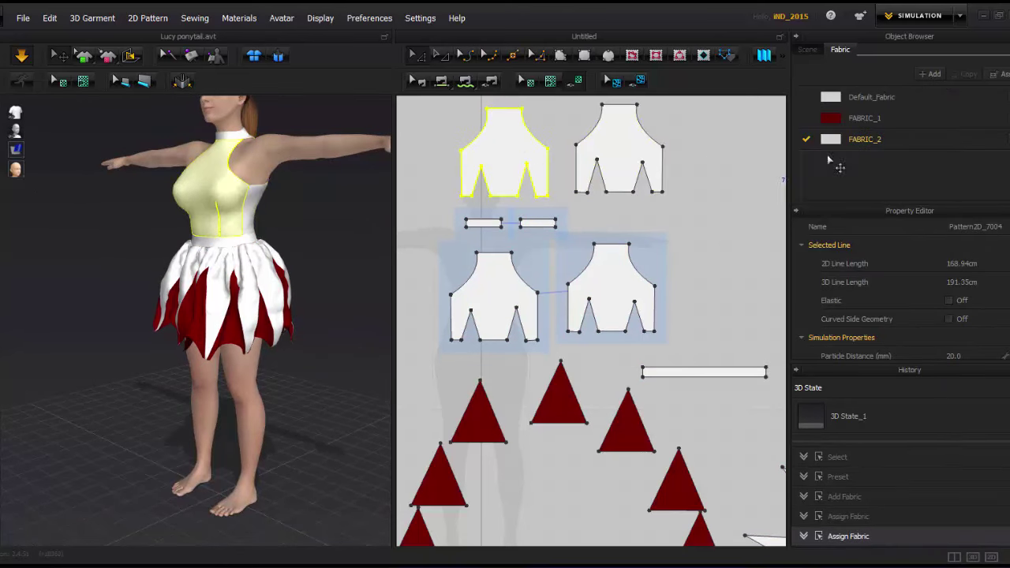
pyautogui.click(639, 269)
pyautogui.click(495, 306)
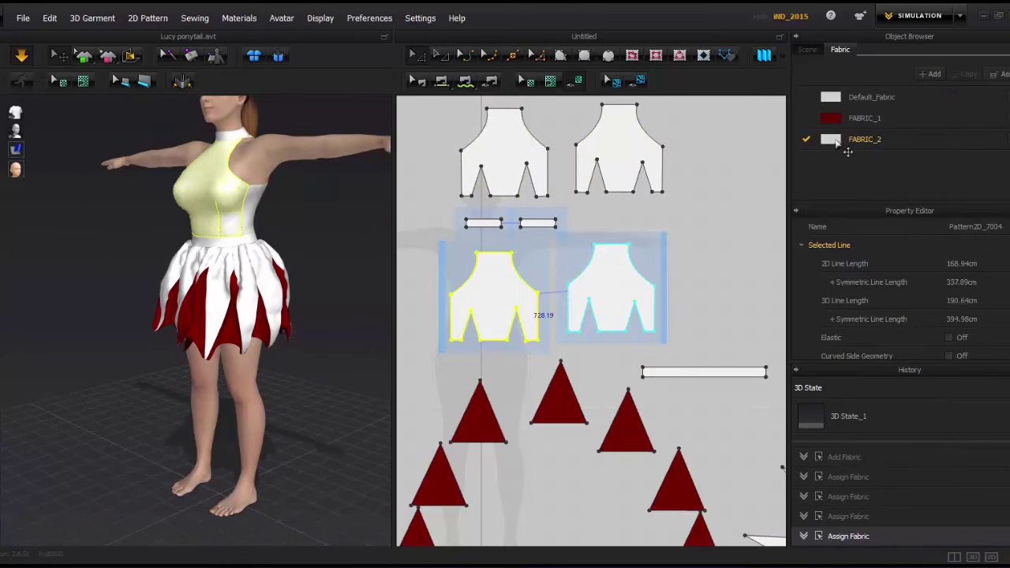
pyautogui.click(536, 226)
pyautogui.click(516, 157)
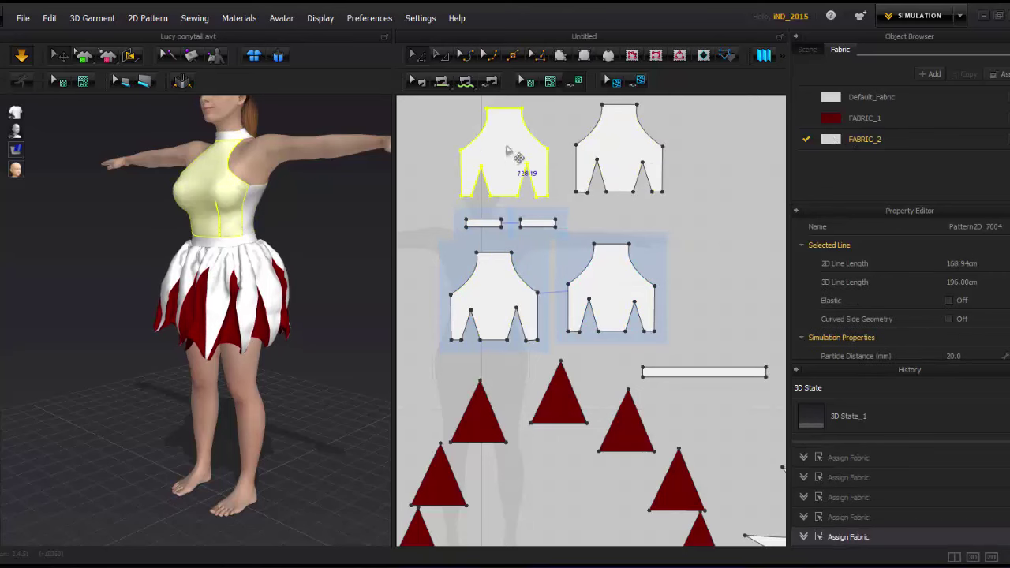
# Switch Default_Fabric's physical preset to R_Chiffon.
pyautogui.click(870, 96)
pyautogui.click(946, 337)
pyautogui.click(933, 339)
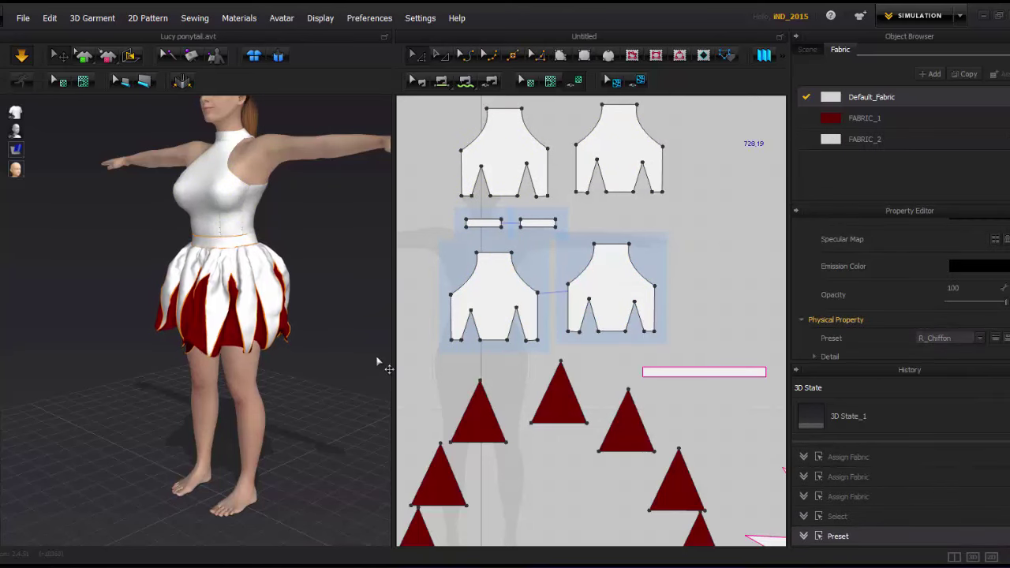
# Set FABRIC_2 to R_30s_Cotton_Jersey, then change it to R_Cotton_Gabardine.
pyautogui.click(863, 139)
pyautogui.click(980, 338)
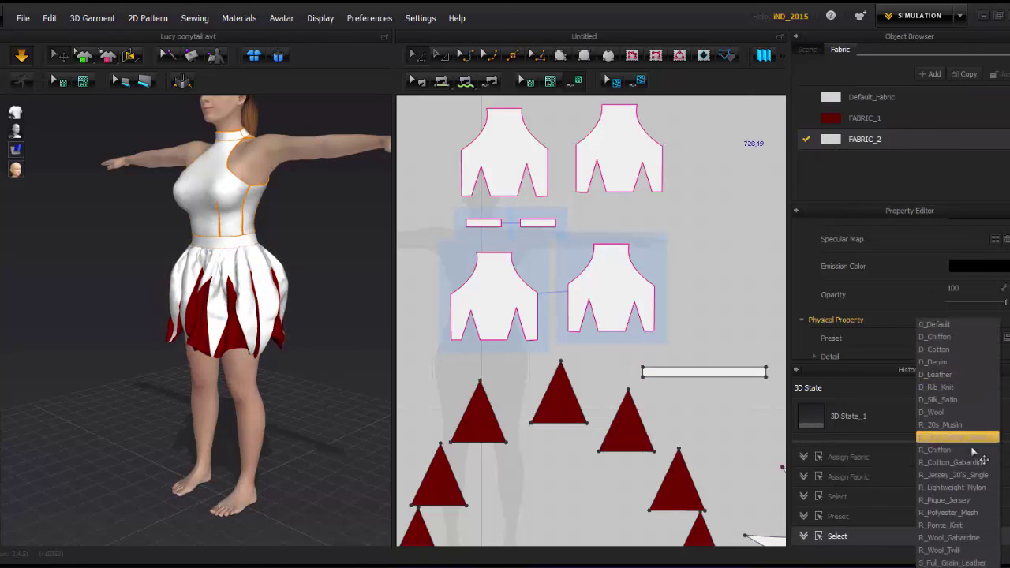
pyautogui.click(972, 438)
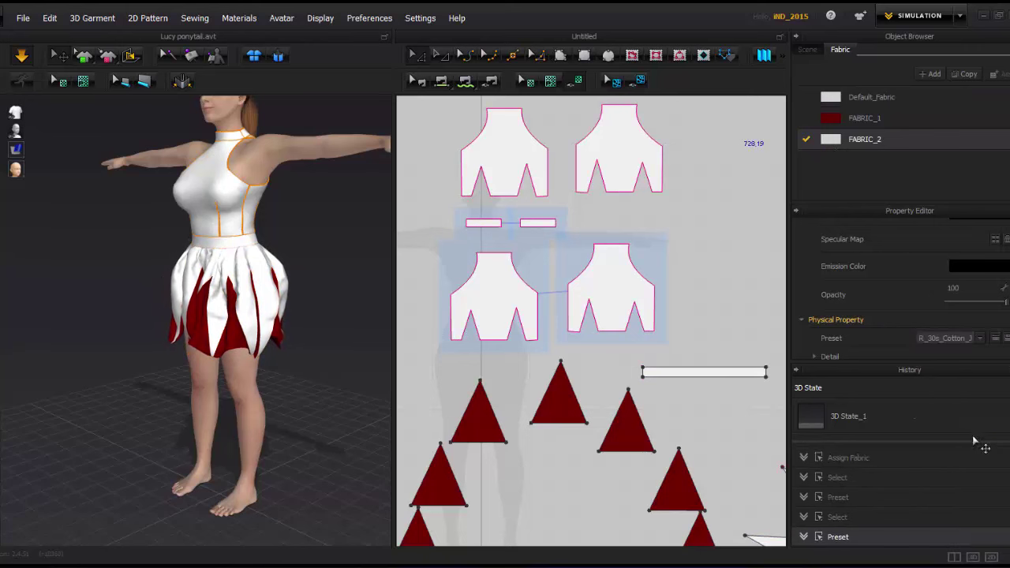
pyautogui.click(979, 338)
pyautogui.click(954, 360)
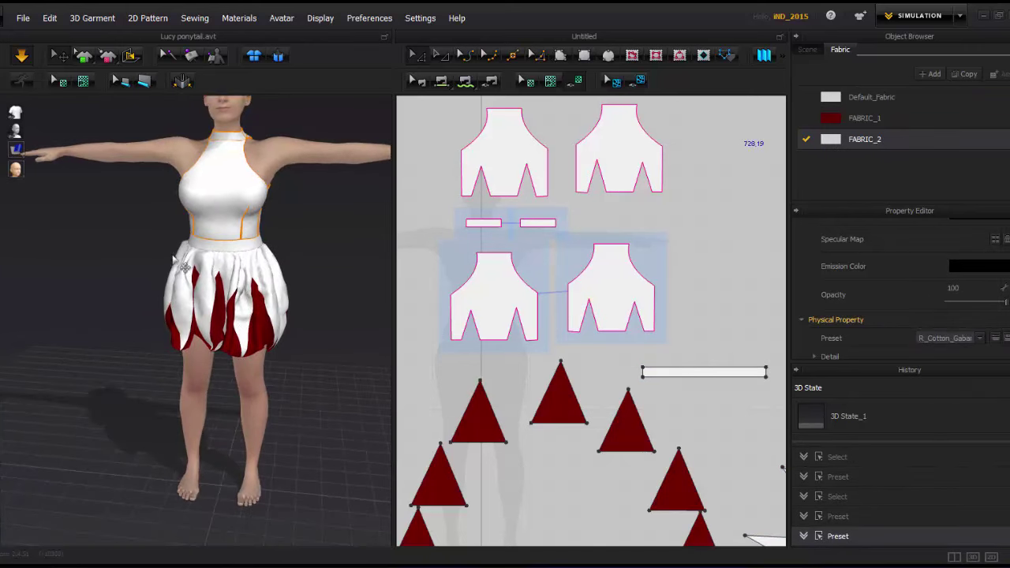
pyautogui.scroll(5, 173, 259)
pyautogui.click(134, 306)
pyautogui.moveTo(174, 260)
pyautogui.mouseDown(button='right')
pyautogui.moveTo(130, 303)
pyautogui.moveTo(253, 347)
pyautogui.mouseUp(button='right')
pyautogui.scroll(-5, 139, 308)
# Trace a 3 mm piping along the bodice armhole edge from a side view.
pyautogui.click(251, 340)
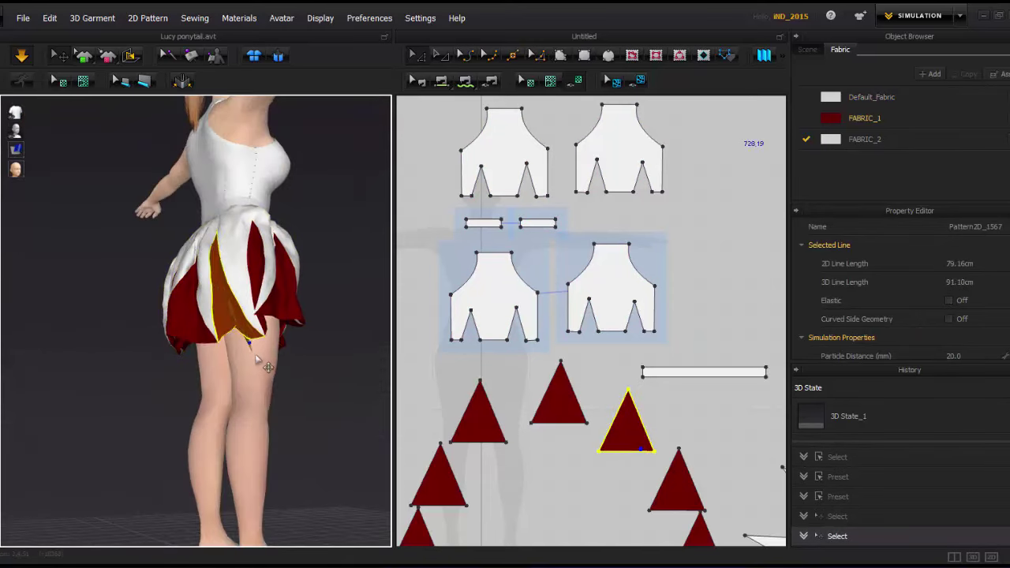
pyautogui.click(254, 353)
pyautogui.press('2')
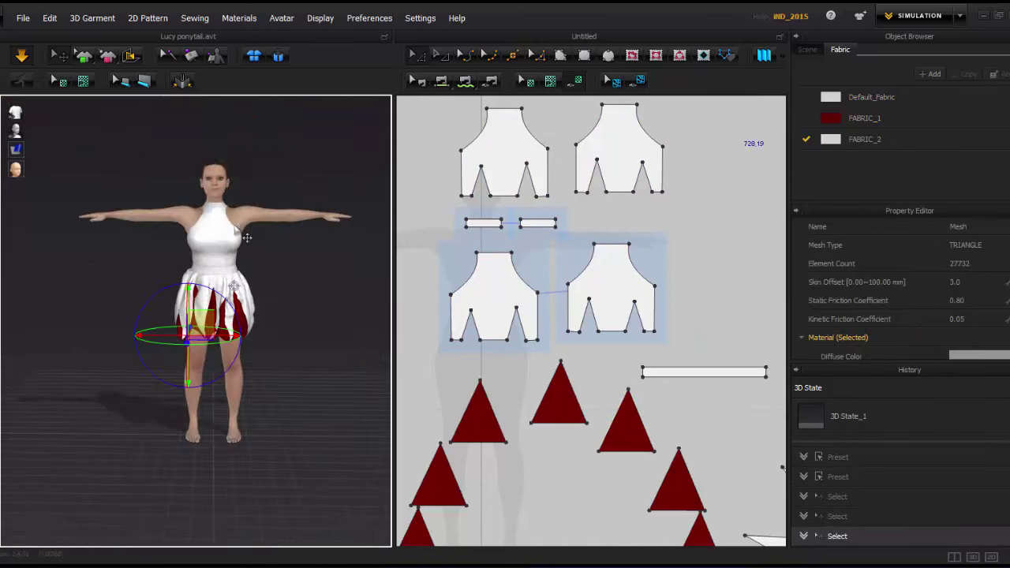
pyautogui.scroll(5, 247, 237)
pyautogui.scroll(-5, 140, 248)
pyautogui.scroll(3, 222, 177)
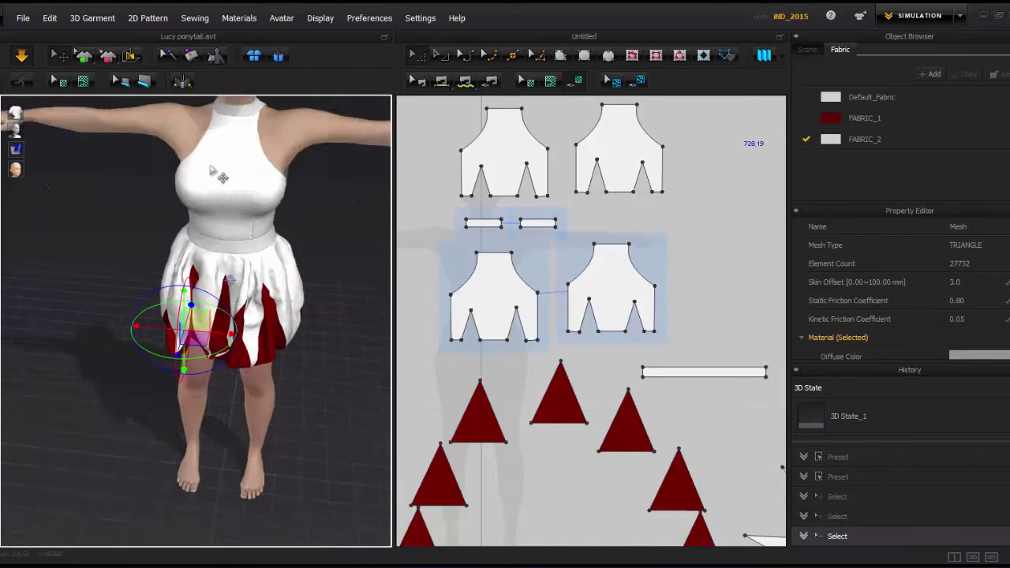
pyautogui.scroll(3, 211, 170)
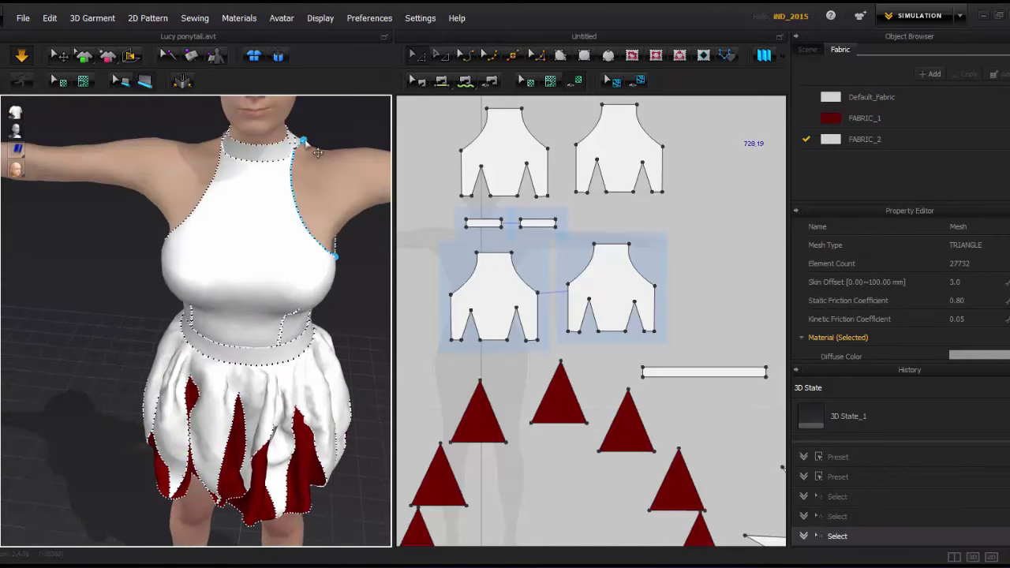
pyautogui.moveTo(306, 143); pyautogui.dragTo(251, 245, button='right')
pyautogui.doubleClick(217, 237)
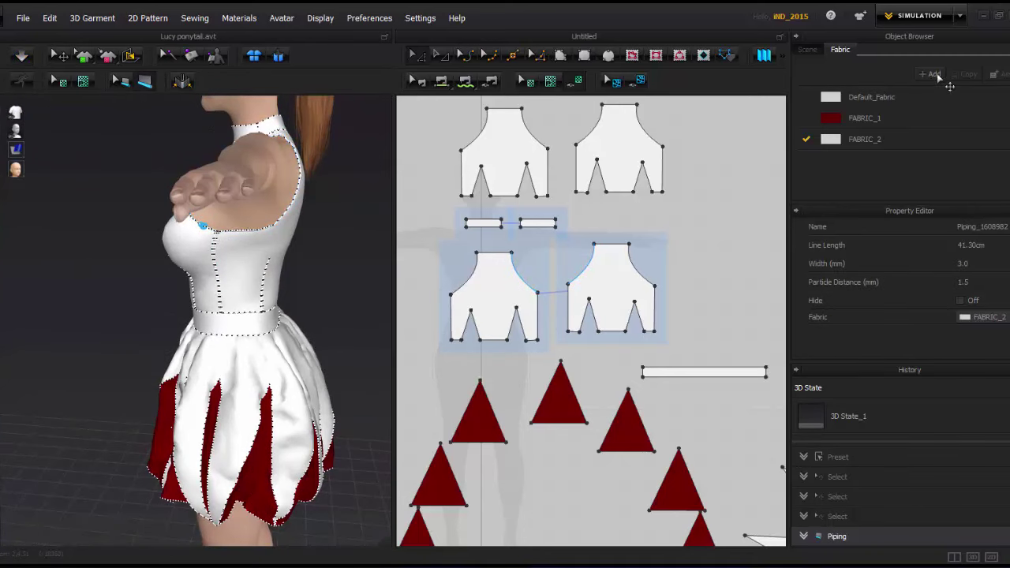
# Delete the extra fabric and copy FABRIC_1 to create FABRIC_1_Copy_1.
pyautogui.click(930, 73)
pyautogui.press('Delete')
pyautogui.rightClick(842, 124)
pyautogui.click(964, 74)
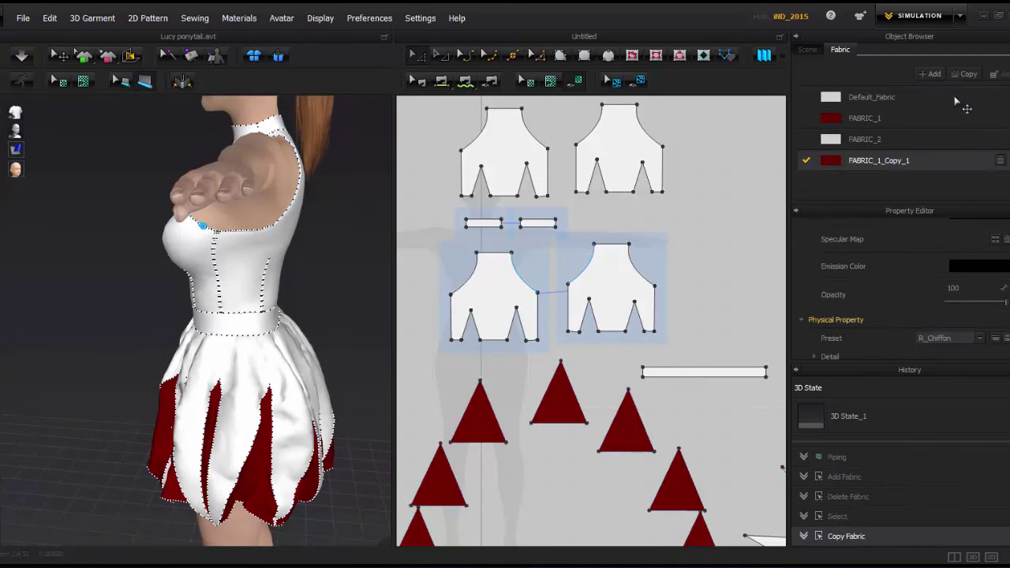
# Test red FABRIC_1_Copy_1 on the bodice panels, then return them to FABRIC_2.
pyautogui.scroll(3, 257, 291)
pyautogui.scroll(3, 257, 290)
pyautogui.scroll(3, 257, 291)
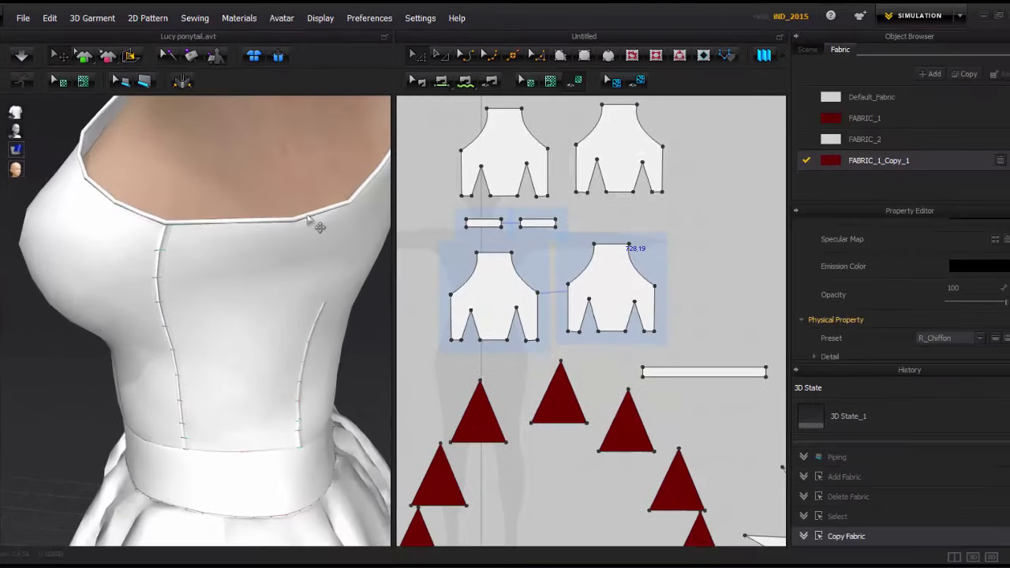
pyautogui.moveTo(878, 160); pyautogui.dragTo(316, 225)
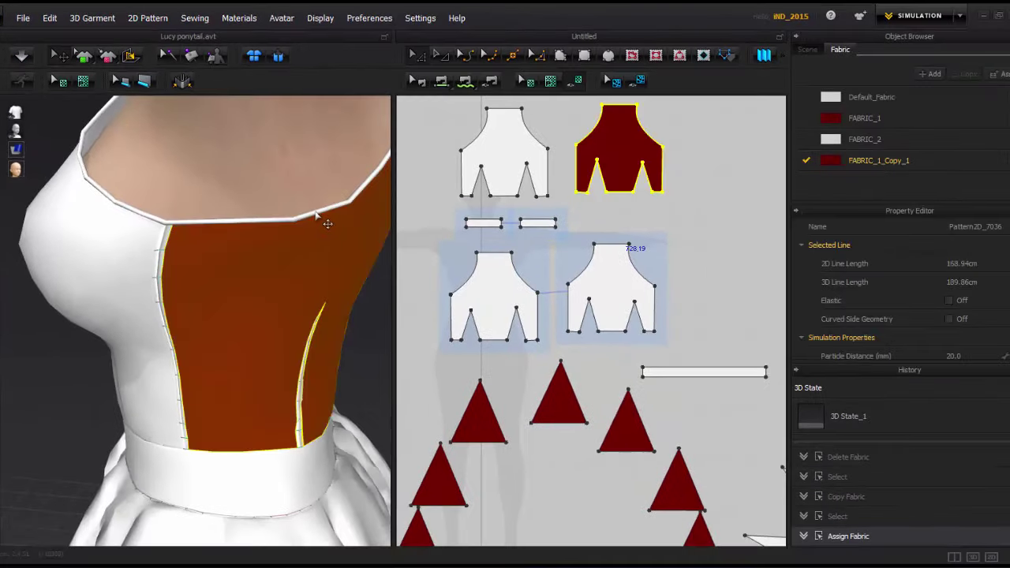
pyautogui.click(319, 215)
pyautogui.click(124, 210)
pyautogui.click(832, 161)
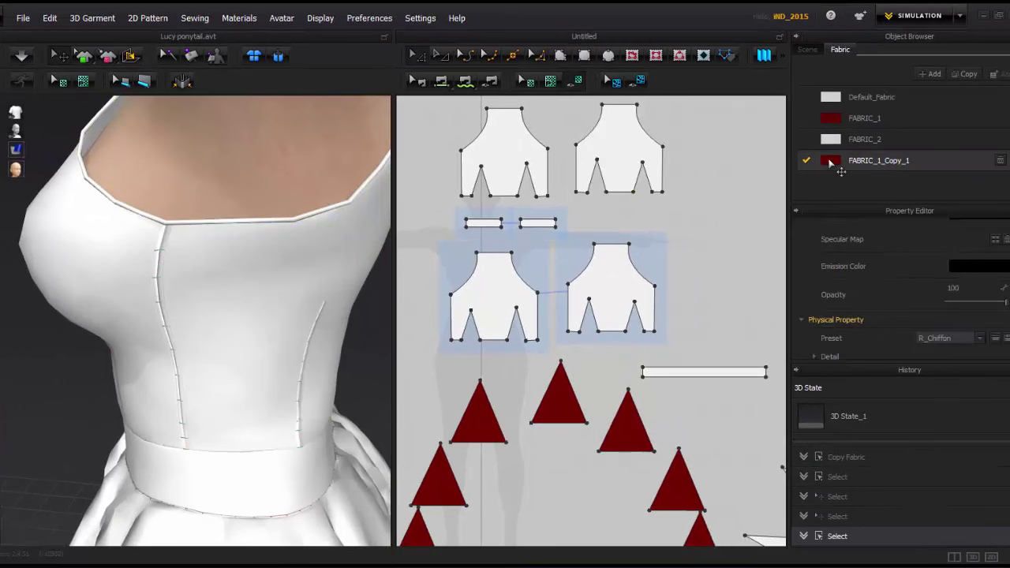
pyautogui.moveTo(201, 231); pyautogui.dragTo(206, 230)
pyautogui.moveTo(479, 202); pyautogui.dragTo(150, 221)
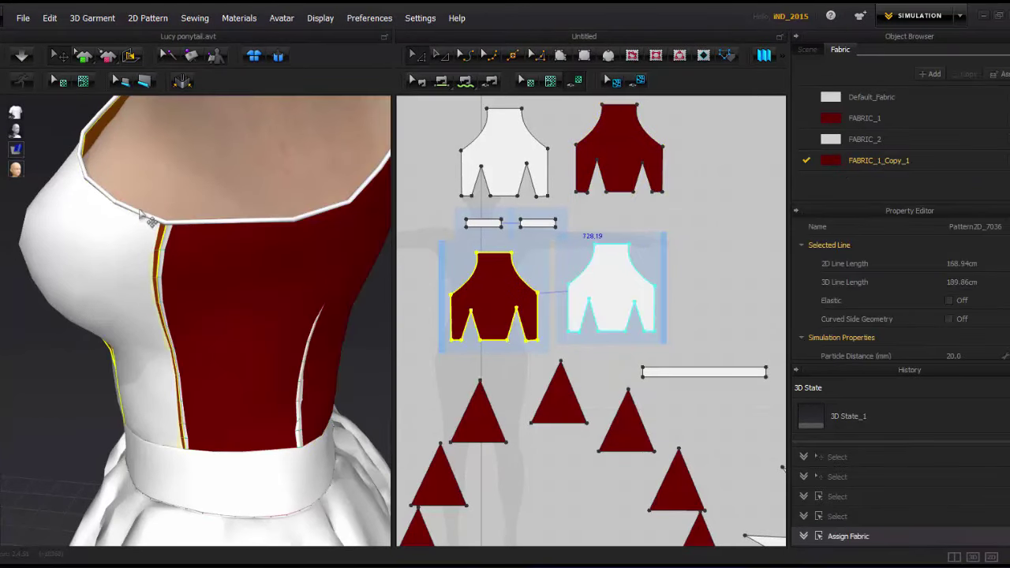
pyautogui.click(190, 234)
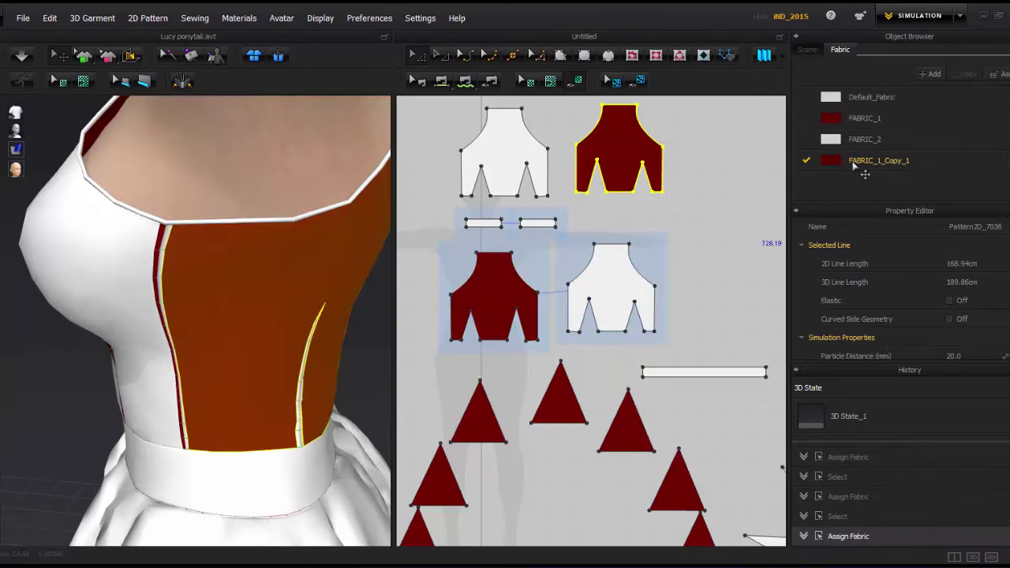
pyautogui.click(319, 160)
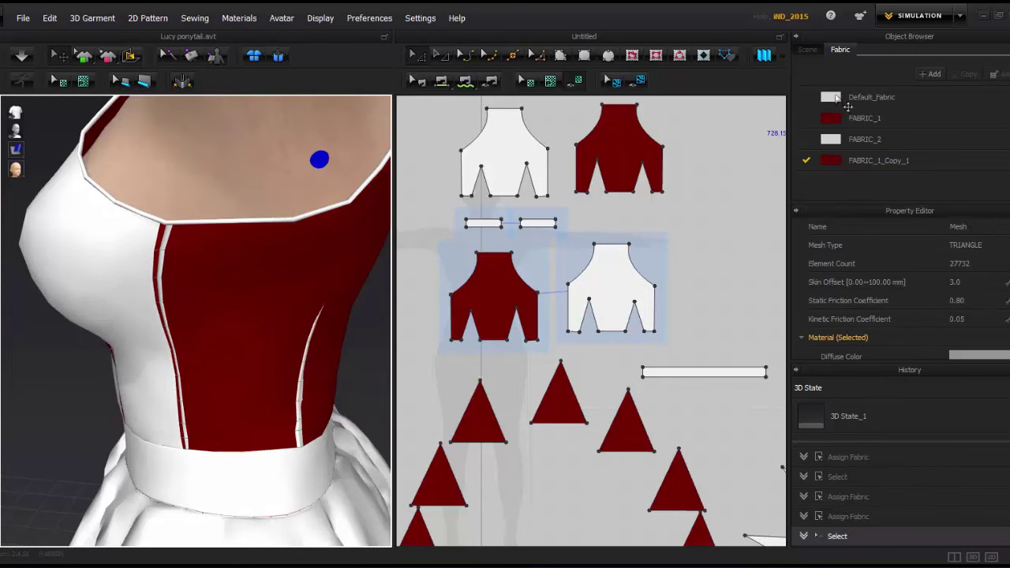
pyautogui.moveTo(824, 161); pyautogui.dragTo(482, 314)
pyautogui.moveTo(907, 136); pyautogui.dragTo(617, 157)
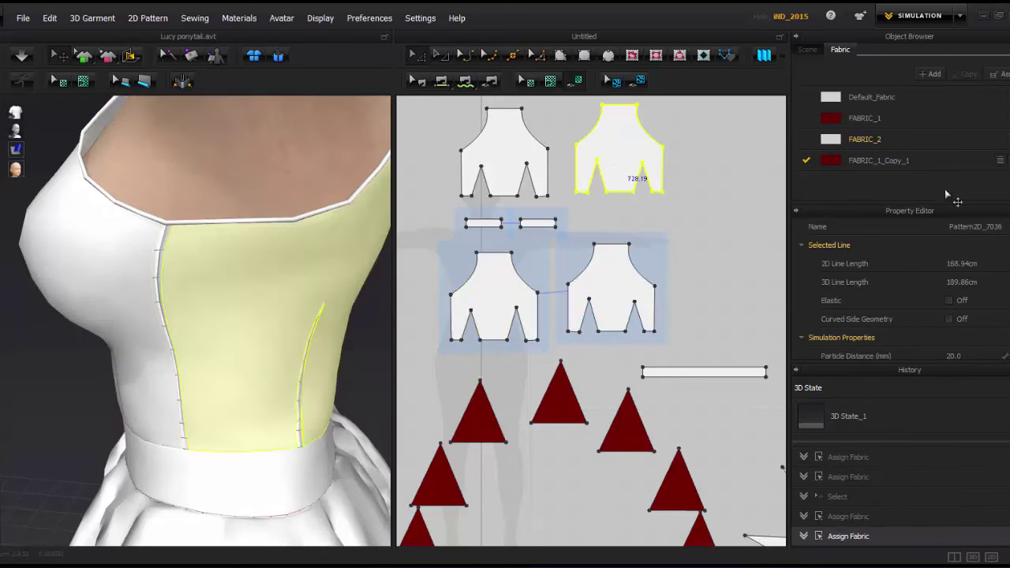
# Set the armhole piping's fabric to the red FABRIC_1_Copy_1.
pyautogui.click(275, 219)
pyautogui.click(186, 229)
pyautogui.click(978, 317)
pyautogui.moveTo(237, 237); pyautogui.dragTo(288, 192, button='right')
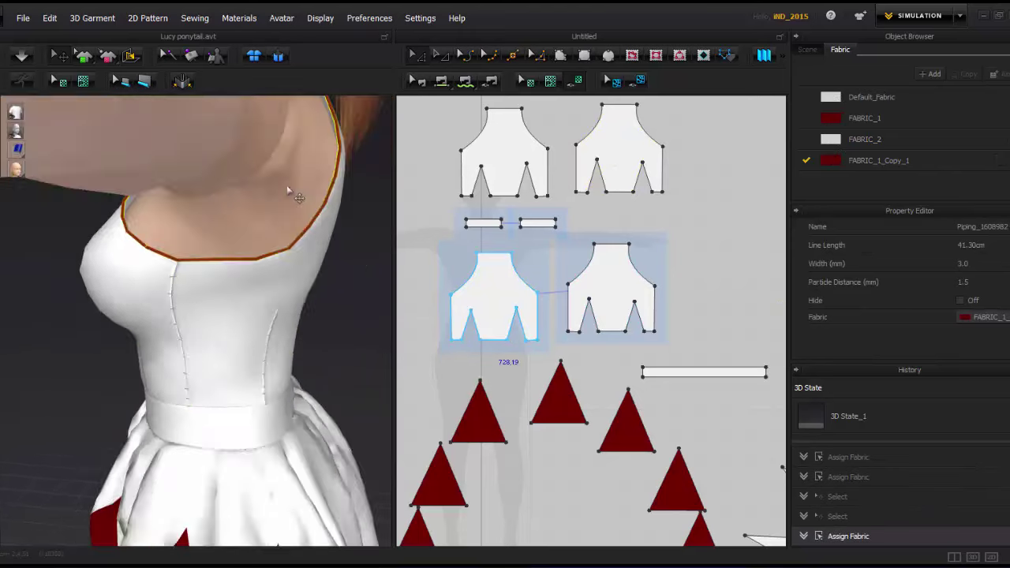
# Finish the armhole piping and add red piping along the collar edge.
pyautogui.press('2')
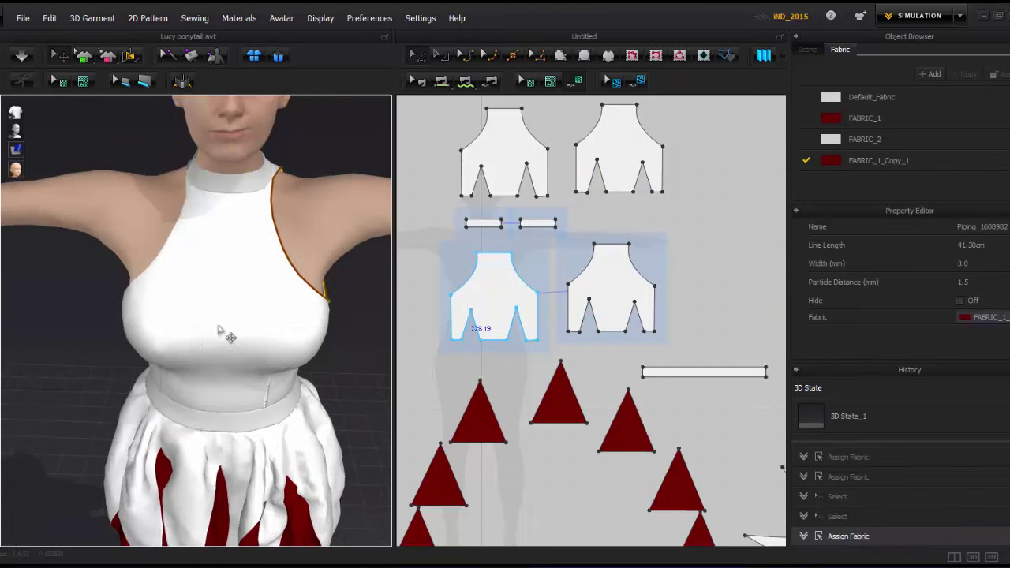
pyautogui.moveTo(245, 294)
pyautogui.mouseDown(button='right')
pyautogui.moveTo(124, 274)
pyautogui.moveTo(298, 353)
pyautogui.moveTo(260, 237)
pyautogui.moveTo(268, 239)
pyautogui.moveTo(186, 232)
pyautogui.mouseUp(button='right')
pyautogui.click(264, 236)
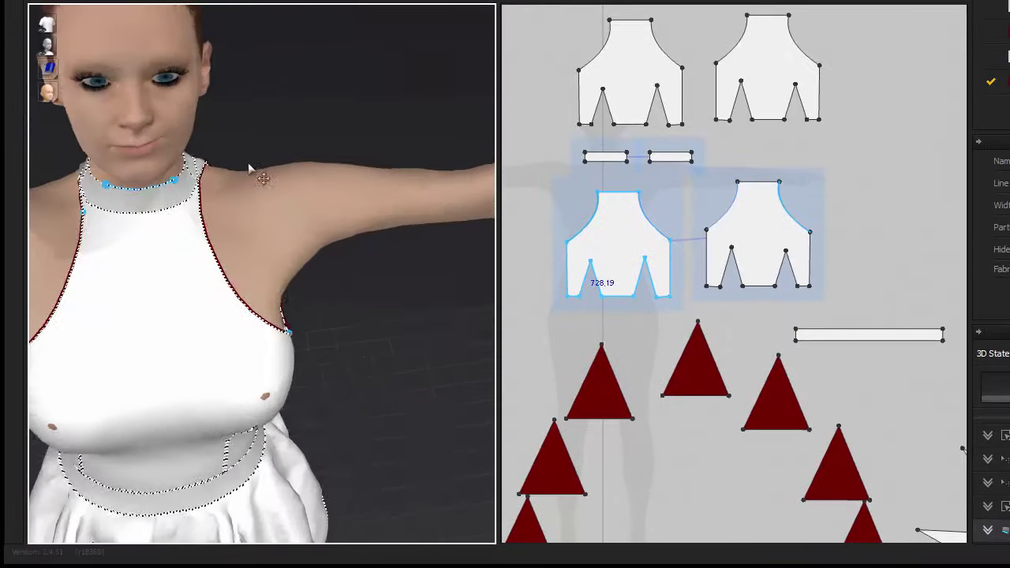
pyautogui.moveTo(248, 170); pyautogui.dragTo(45, 236, button='right')
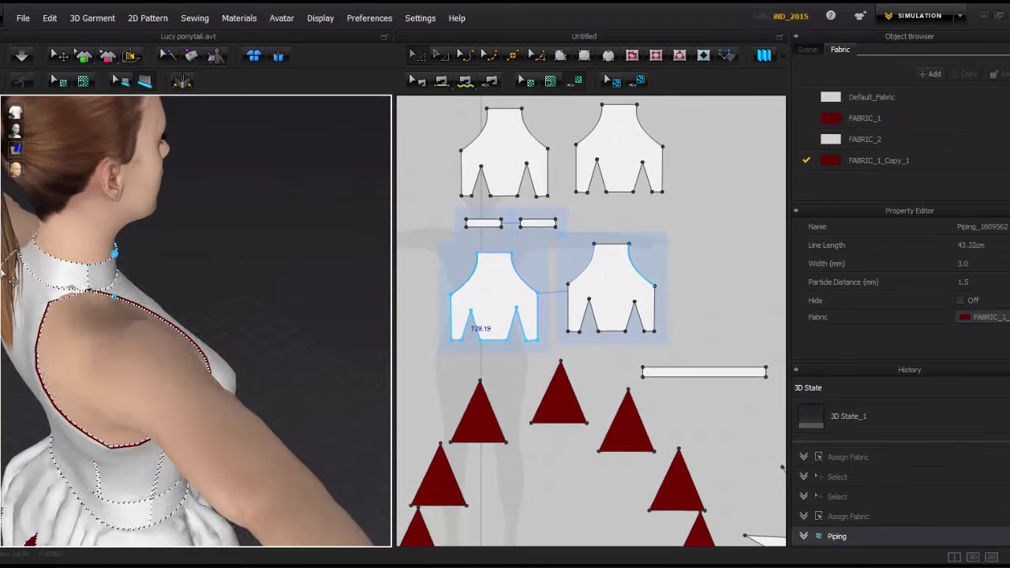
pyautogui.moveTo(13, 280); pyautogui.dragTo(118, 264, button='right')
pyautogui.click(119, 260)
pyautogui.scroll(5, 78, 288)
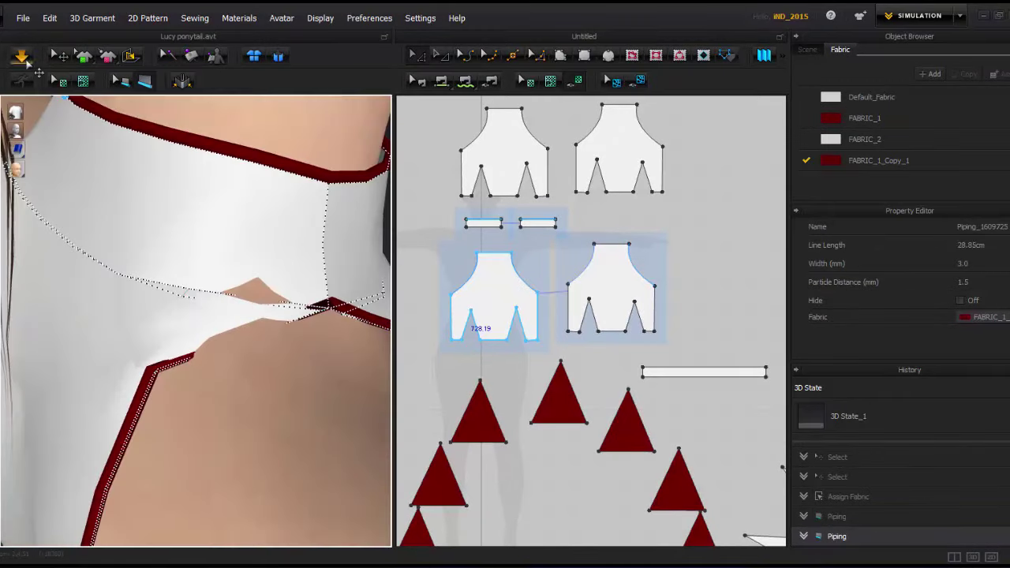
# Simulate and pull the bodice fabric upward into place.
pyautogui.click(22, 55)
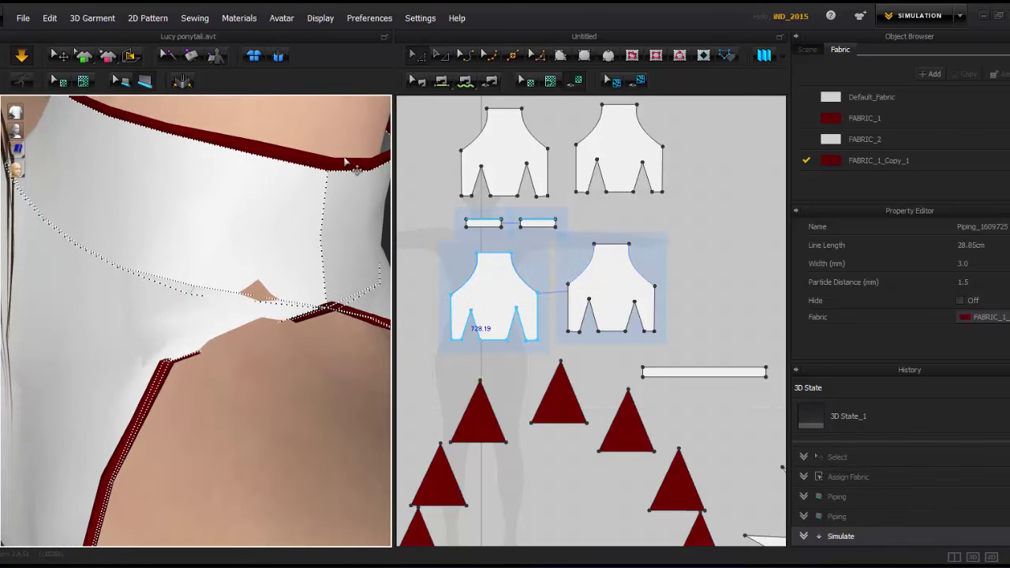
pyautogui.click(209, 326)
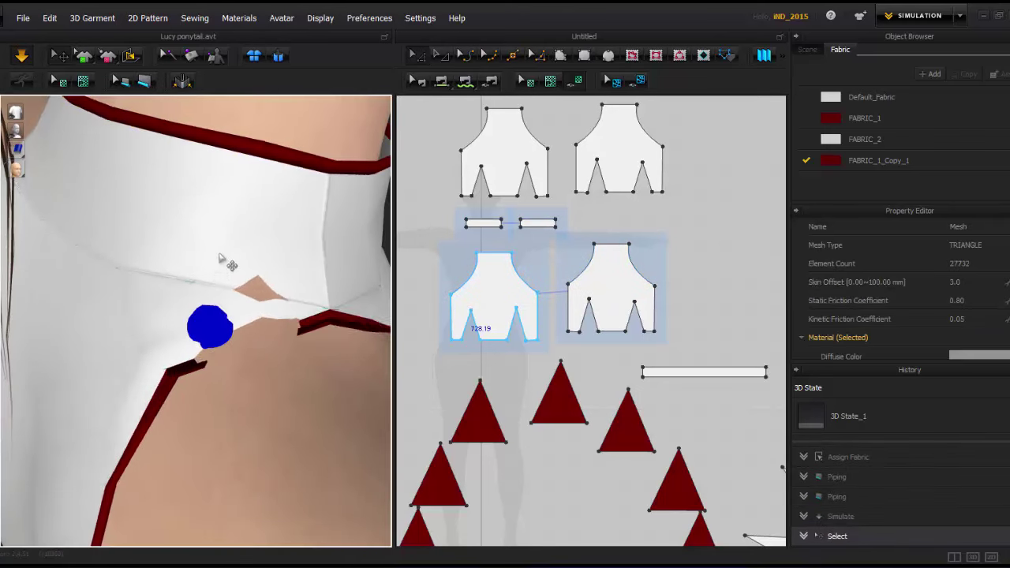
pyautogui.moveTo(209, 326)
pyautogui.mouseDown()
pyautogui.moveTo(260, 41)
pyautogui.moveTo(278, 362)
pyautogui.mouseUp()
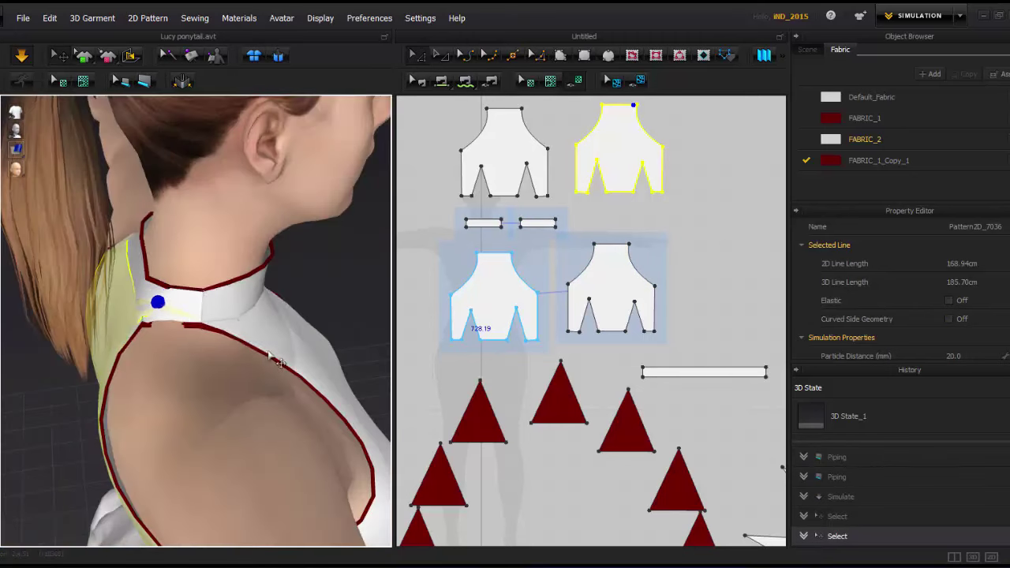
# Reset the front bodice panel's 3D arrangement and simulate, then undo both.
pyautogui.moveTo(278, 361); pyautogui.dragTo(237, 371, button='right')
pyautogui.click(220, 300)
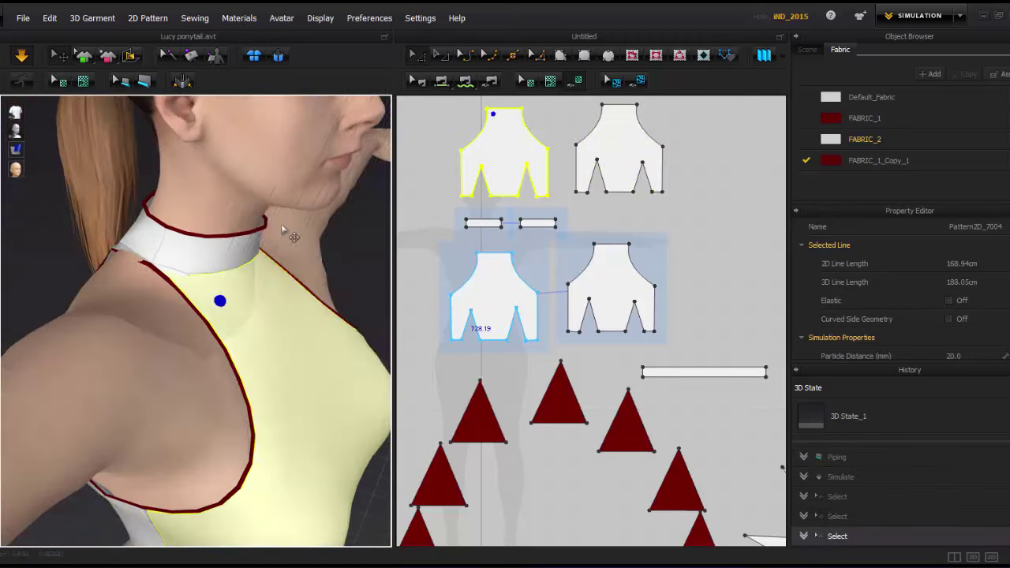
pyautogui.hotkey('ctrl', 'shift', 'r')
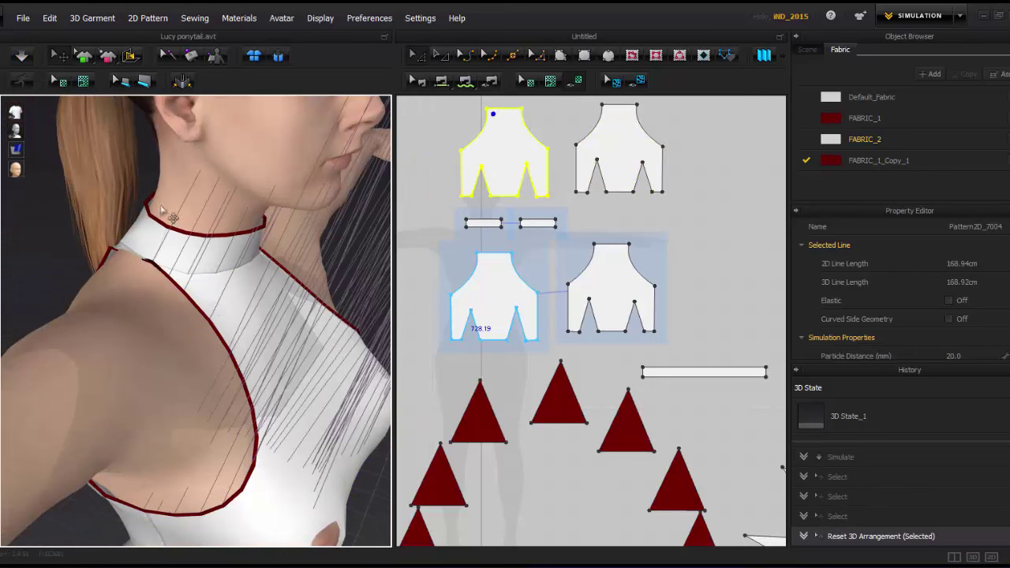
pyautogui.press('space')
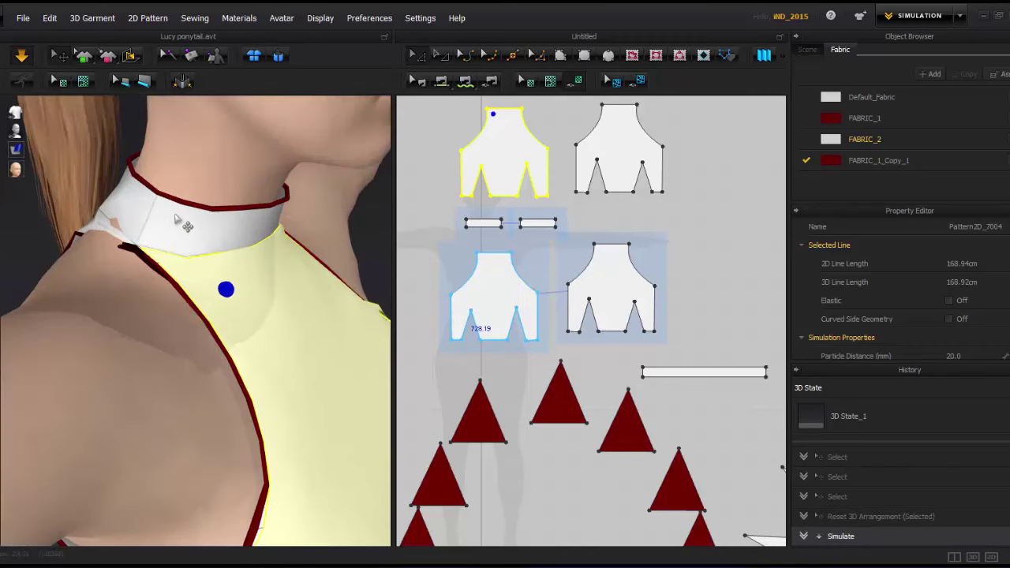
pyautogui.hotkey('ctrl', 'z')
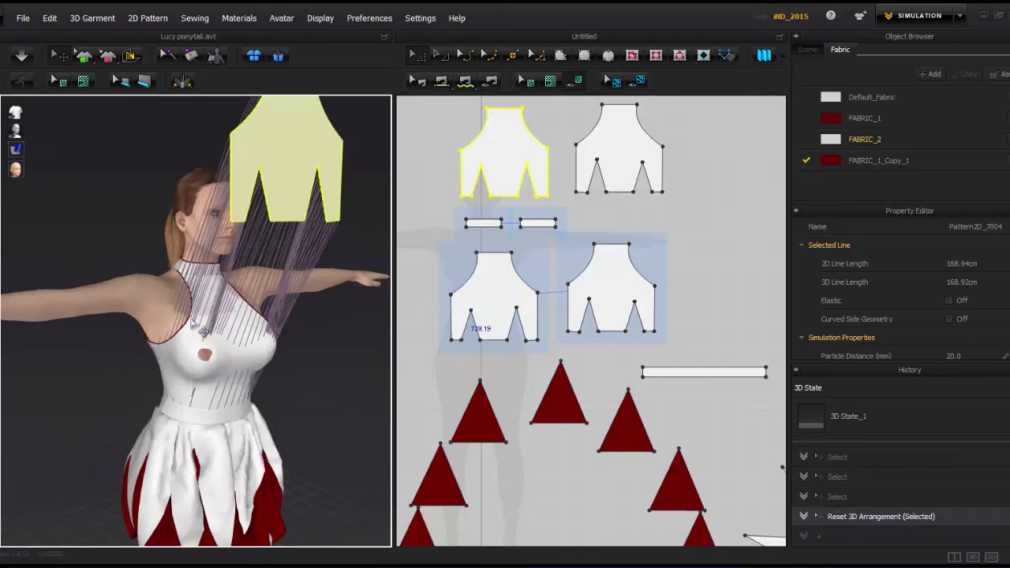
pyautogui.hotkey('ctrl', 'z')
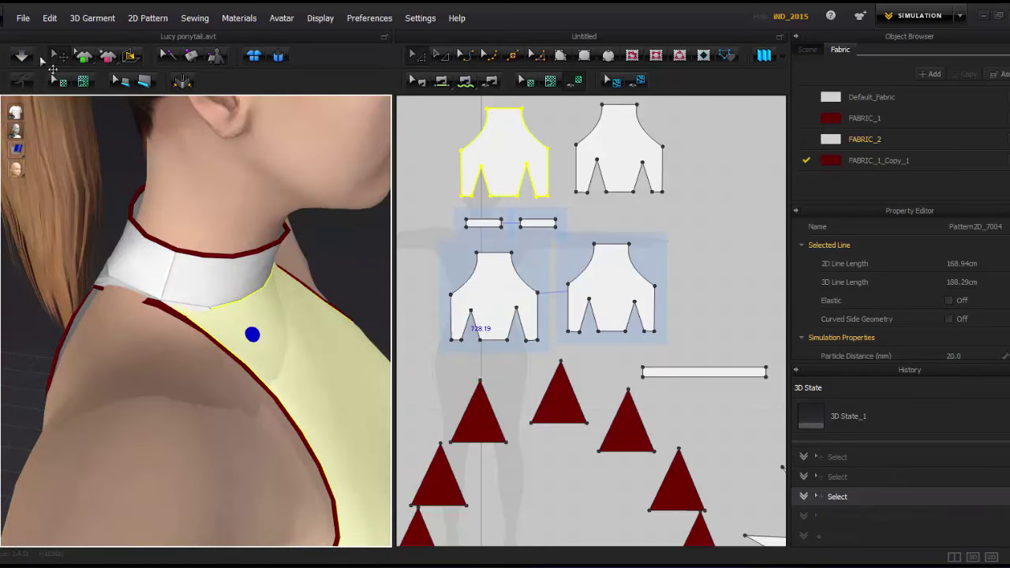
# Simulate again and tug the collar so it sits snugly around the neck.
pyautogui.click(22, 55)
pyautogui.click(169, 229)
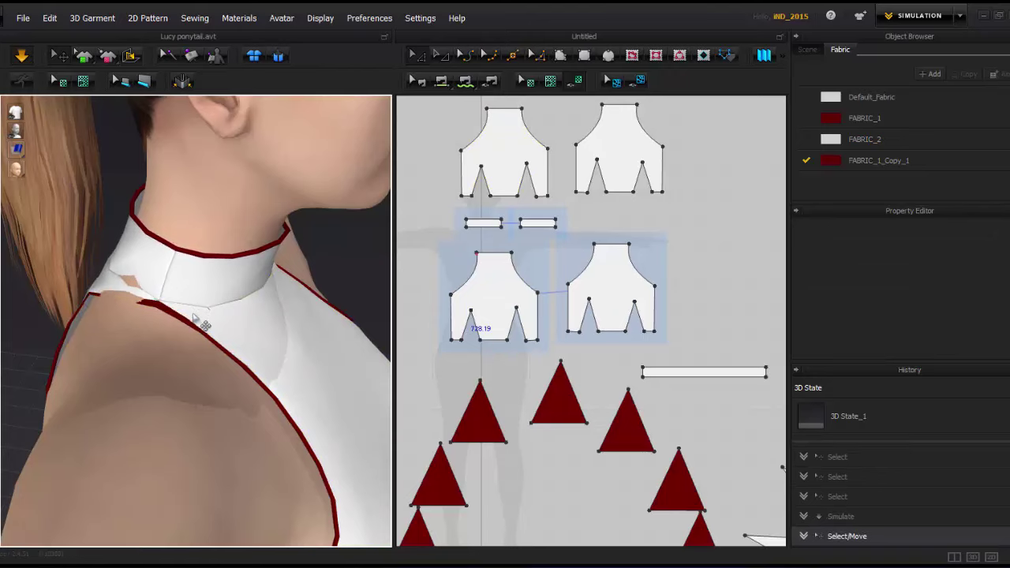
pyautogui.moveTo(197, 312)
pyautogui.mouseDown()
pyautogui.moveTo(161, 286)
pyautogui.moveTo(176, 292)
pyautogui.mouseUp()
pyautogui.moveTo(176, 293)
pyautogui.mouseDown(button='right')
pyautogui.moveTo(220, 315)
pyautogui.moveTo(150, 252)
pyautogui.moveTo(247, 392)
pyautogui.mouseUp(button='right')
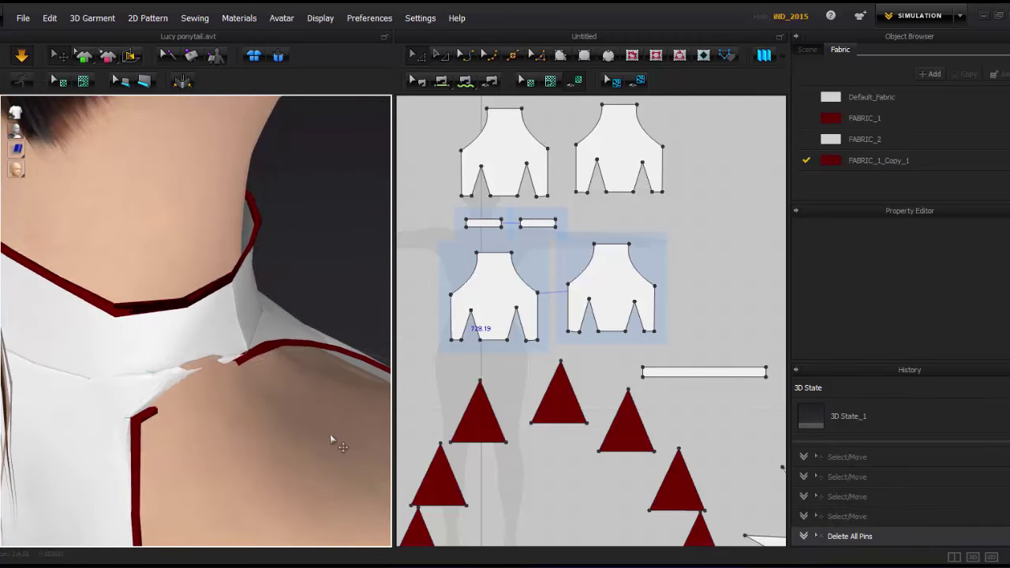
pyautogui.moveTo(263, 462)
pyautogui.mouseDown(button='right')
pyautogui.moveTo(248, 282)
pyautogui.moveTo(226, 320)
pyautogui.mouseUp(button='right')
# Inspect the back bodice and collar pieces, return to front view, and select Default_Fabric.
pyautogui.click(226, 319)
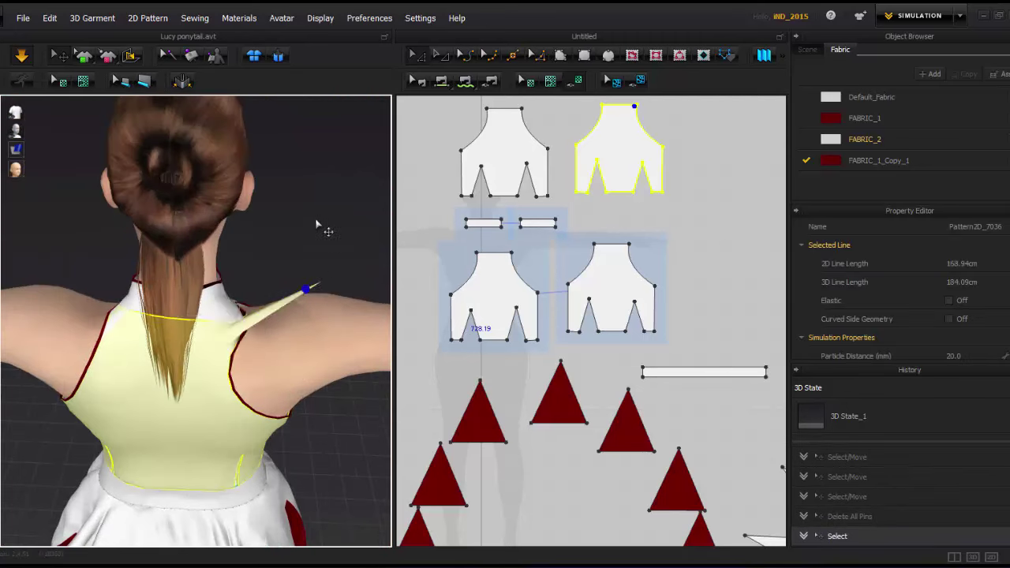
pyautogui.moveTo(304, 363); pyautogui.dragTo(126, 300, button='right')
pyautogui.click(103, 261)
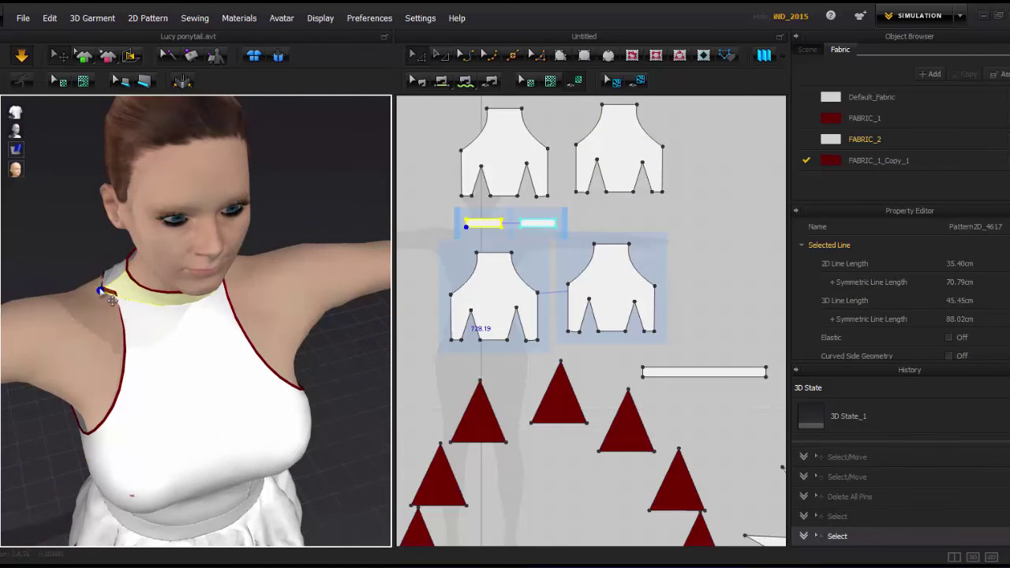
pyautogui.click(111, 300)
pyautogui.moveTo(110, 300)
pyautogui.mouseDown(button='right')
pyautogui.moveTo(265, 367)
pyautogui.moveTo(89, 350)
pyautogui.moveTo(226, 367)
pyautogui.mouseUp(button='right')
pyautogui.click(226, 286)
pyautogui.press('2')
pyautogui.click(860, 101)
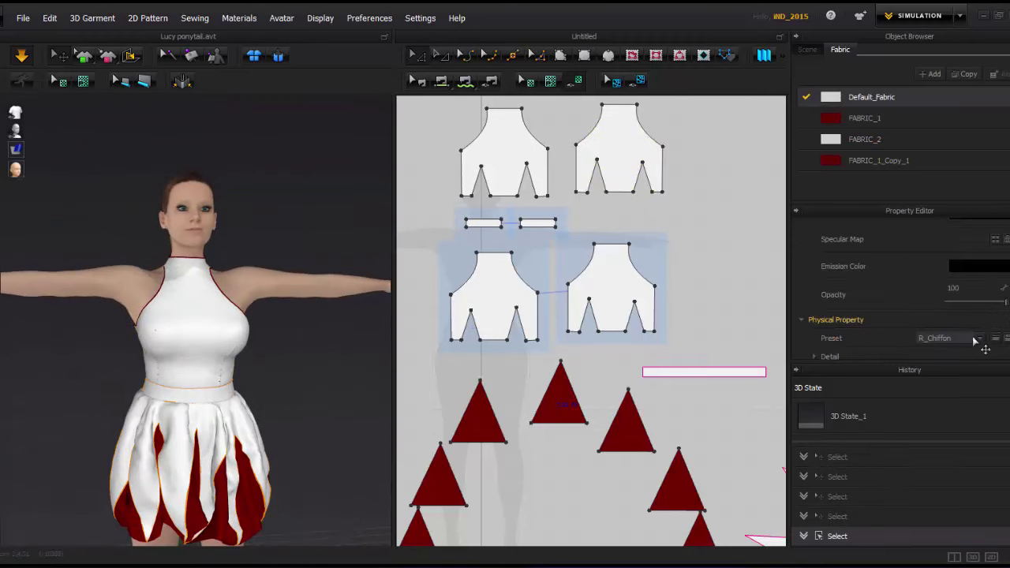
# Pick the hand-woven kente image from D: tut > CLO3D > print pattern > African print textures.
pyautogui.click(995, 301)
pyautogui.click(31, 202)
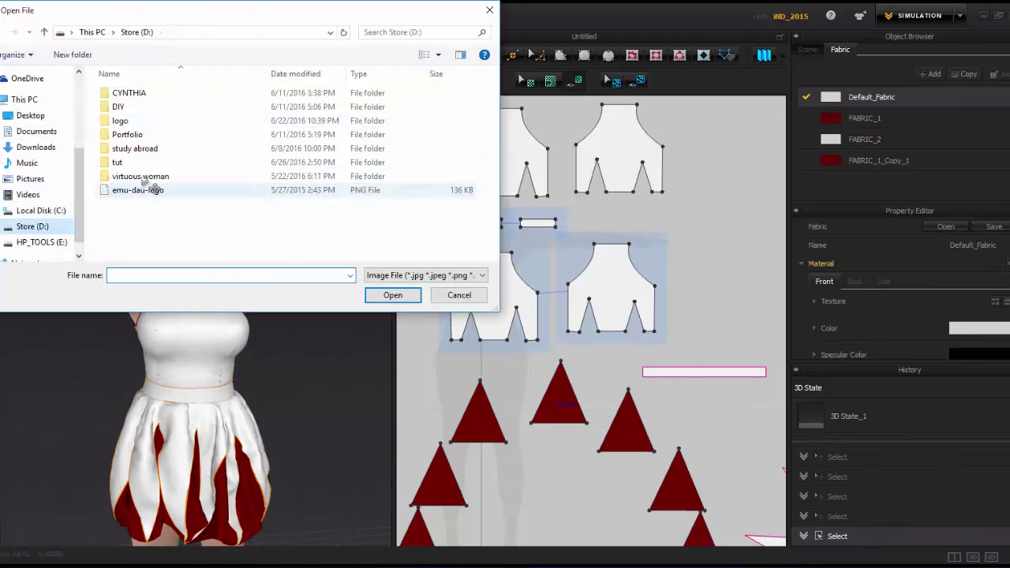
pyautogui.doubleClick(134, 166)
pyautogui.doubleClick(155, 190)
pyautogui.doubleClick(158, 176)
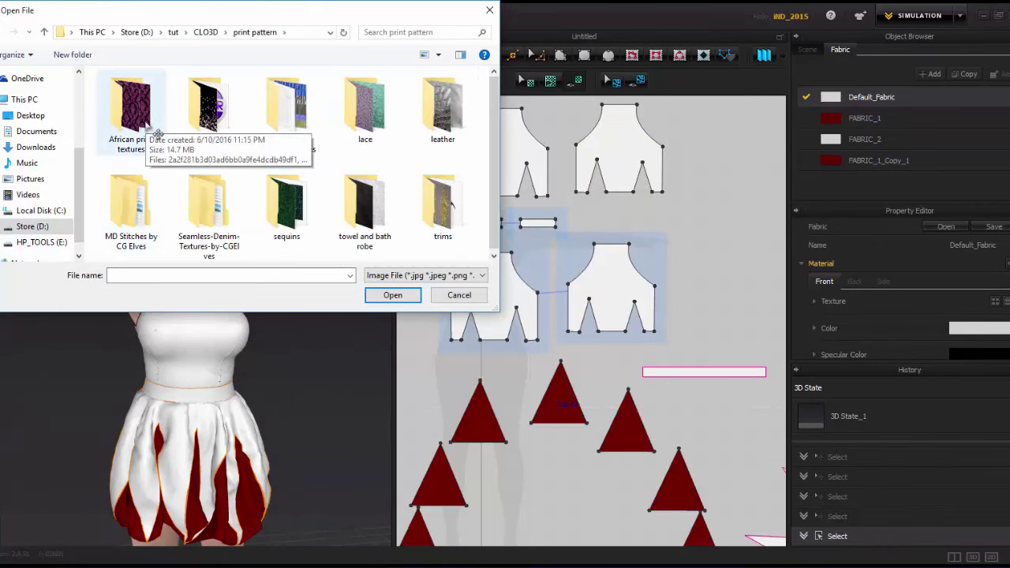
pyautogui.doubleClick(158, 133)
pyautogui.scroll(-3, 327, 154)
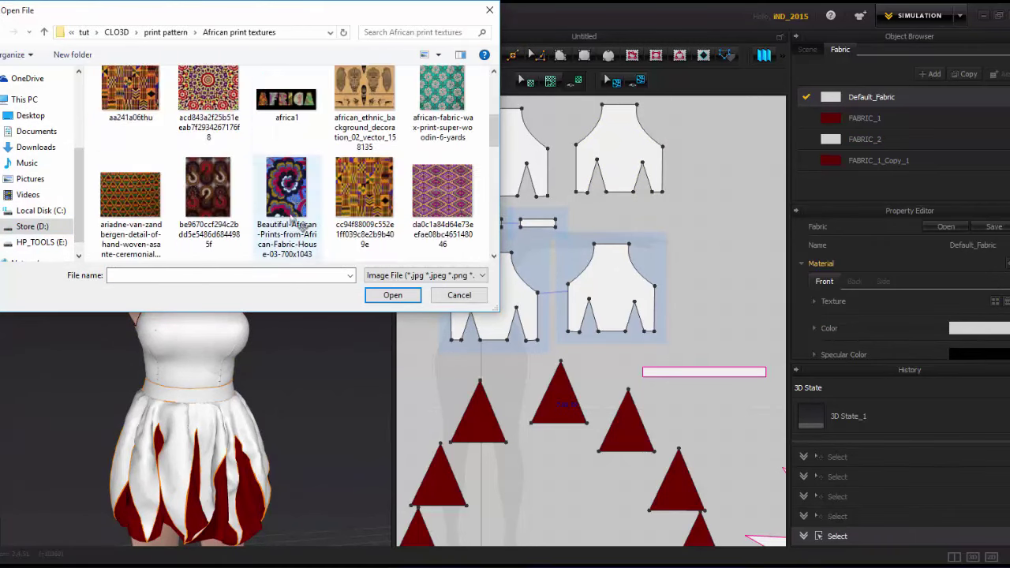
pyautogui.scroll(-3, 330, 154)
pyautogui.scroll(-3, 324, 149)
pyautogui.scroll(-3, 327, 150)
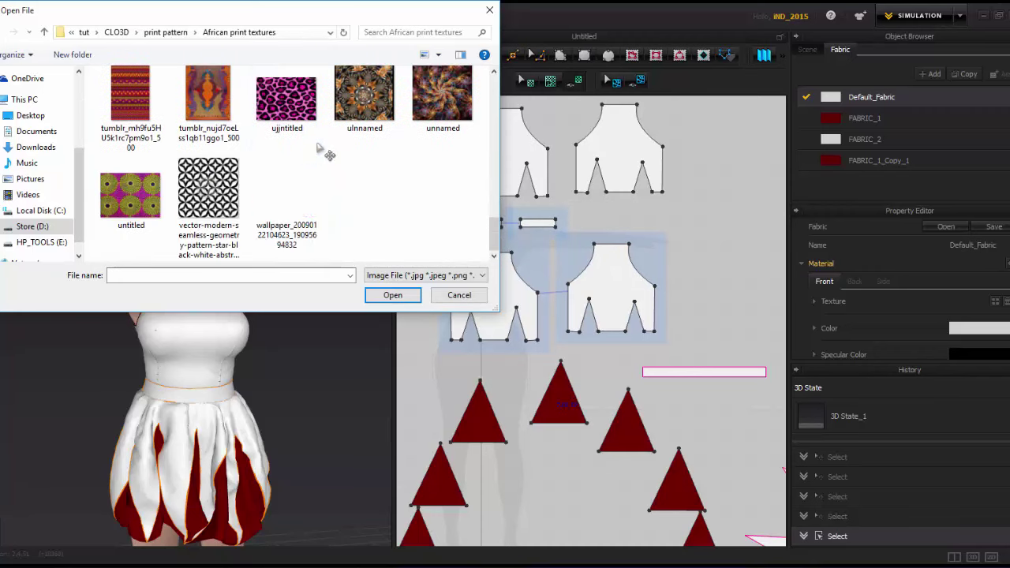
pyautogui.scroll(5, 328, 152)
pyautogui.scroll(3, 329, 153)
pyautogui.click(130, 103)
# Load the kente texture and enlarge the print's scale on the skirt.
pyautogui.click(392, 295)
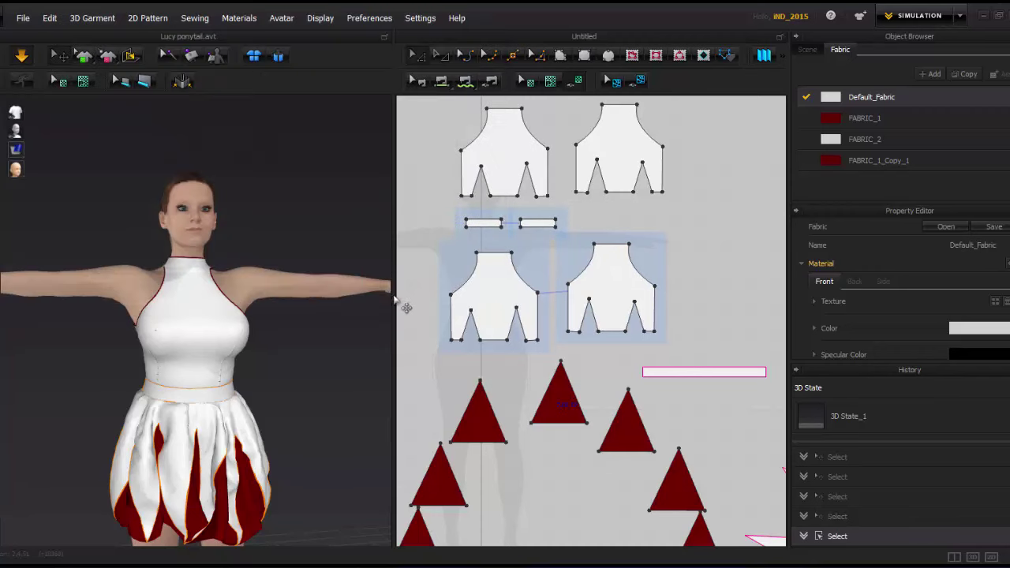
pyautogui.scroll(2, 205, 359)
pyautogui.scroll(3, 179, 373)
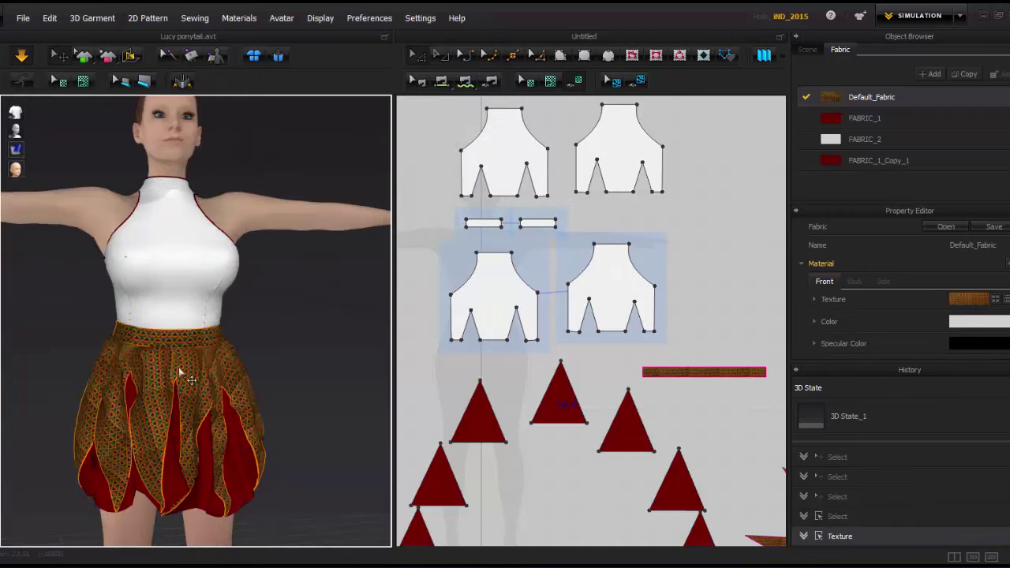
pyautogui.click(61, 82)
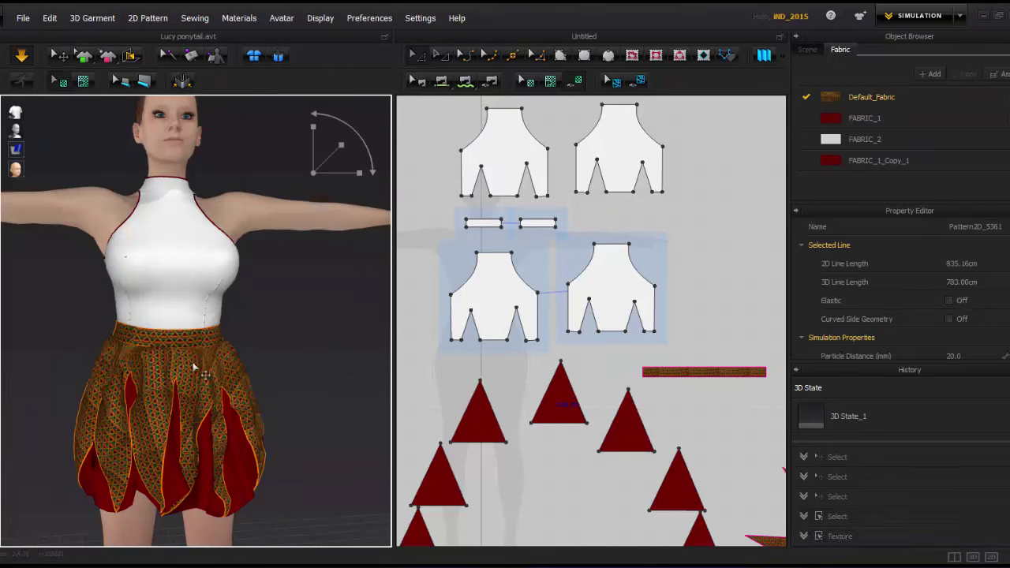
pyautogui.click(194, 361)
pyautogui.moveTo(369, 132)
pyautogui.mouseDown()
pyautogui.moveTo(380, 102)
pyautogui.moveTo(172, 384)
pyautogui.mouseUp()
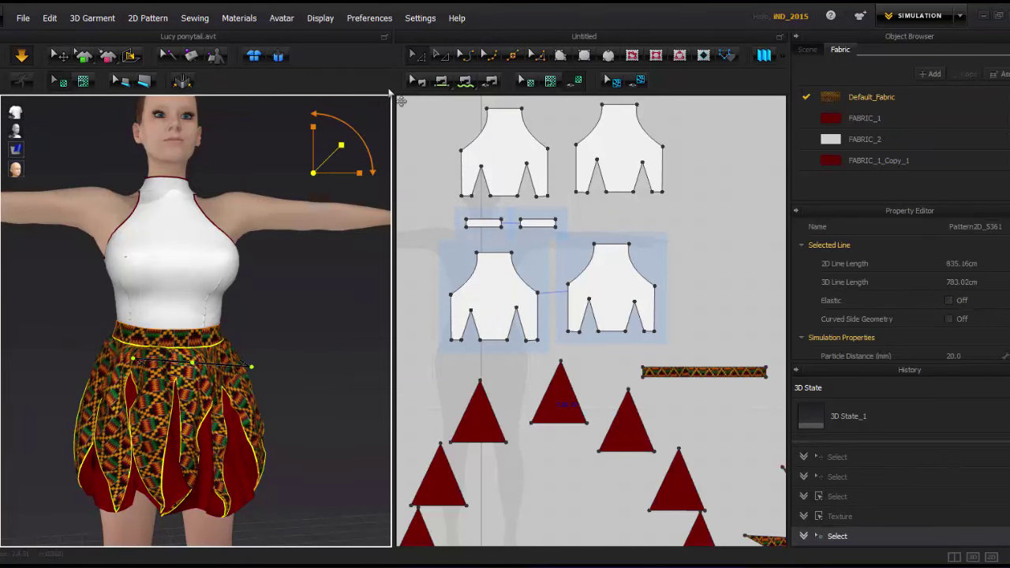
pyautogui.click(326, 326)
# Give the front bodice pieces the print, loading the kente image as FABRIC_2's texture.
pyautogui.scroll(2, 326, 327)
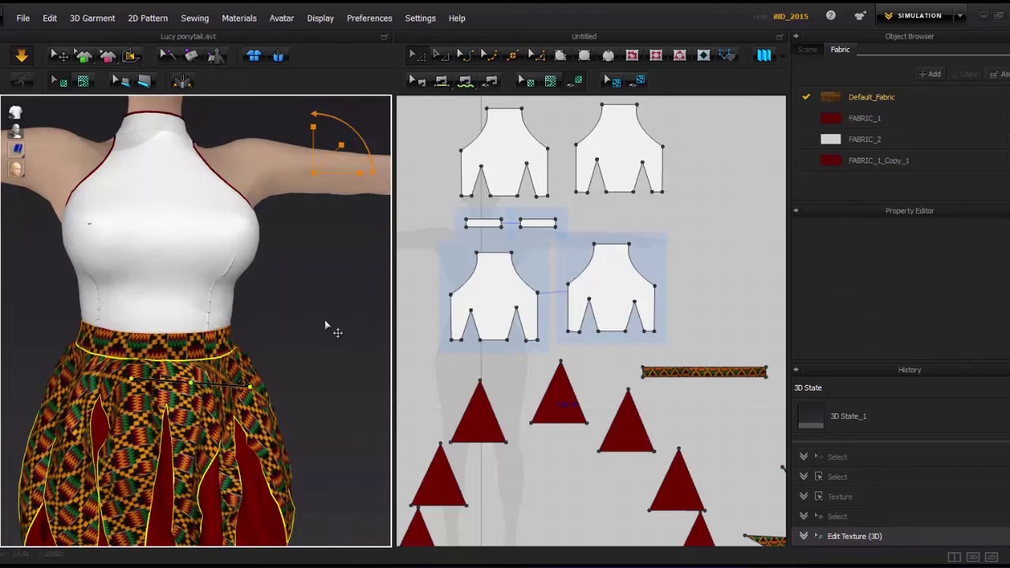
pyautogui.moveTo(841, 105); pyautogui.dragTo(512, 304)
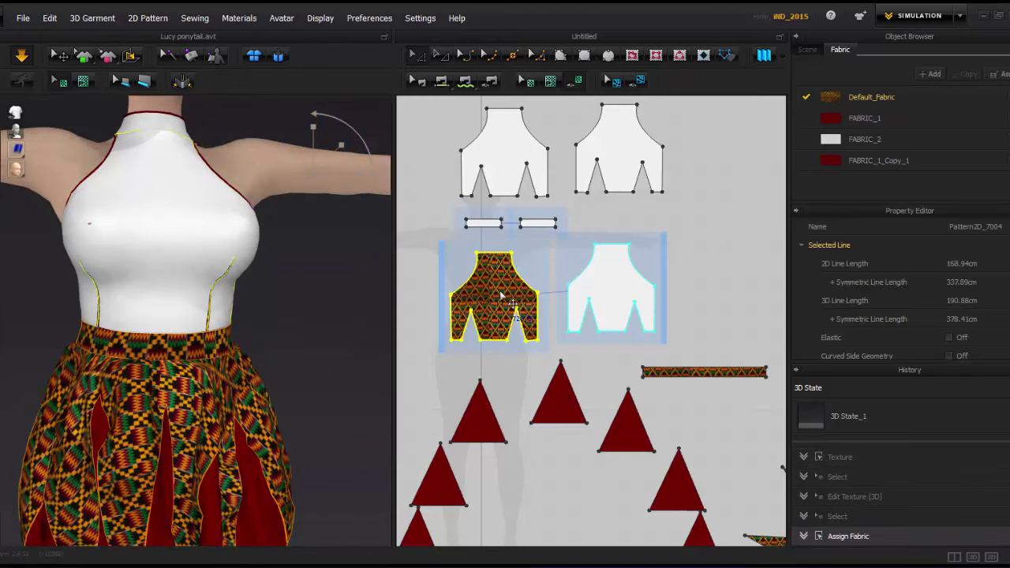
pyautogui.moveTo(631, 292); pyautogui.dragTo(632, 292)
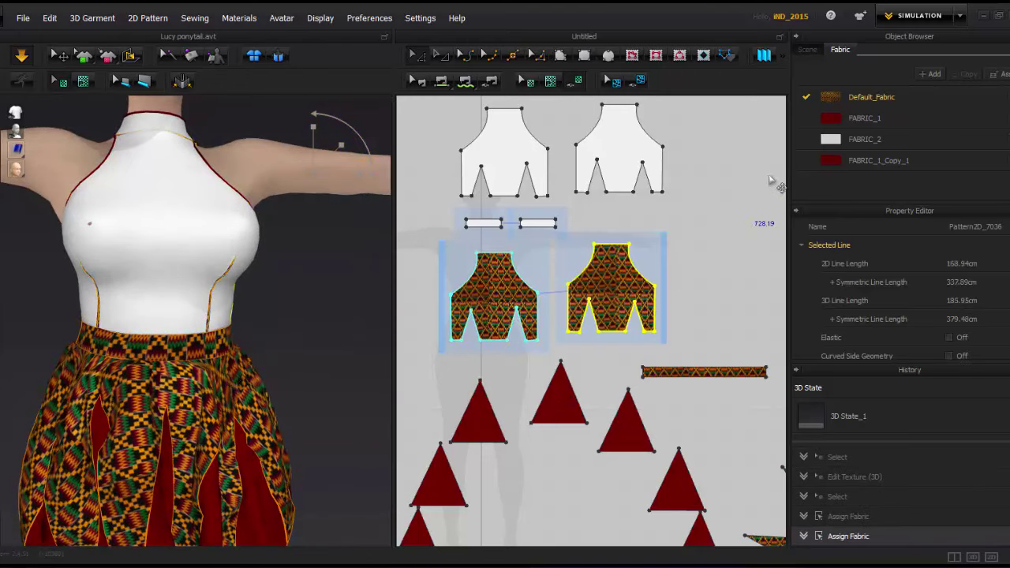
pyautogui.click(863, 139)
pyautogui.click(994, 299)
pyautogui.scroll(-3, 237, 197)
pyautogui.click(135, 221)
pyautogui.click(392, 357)
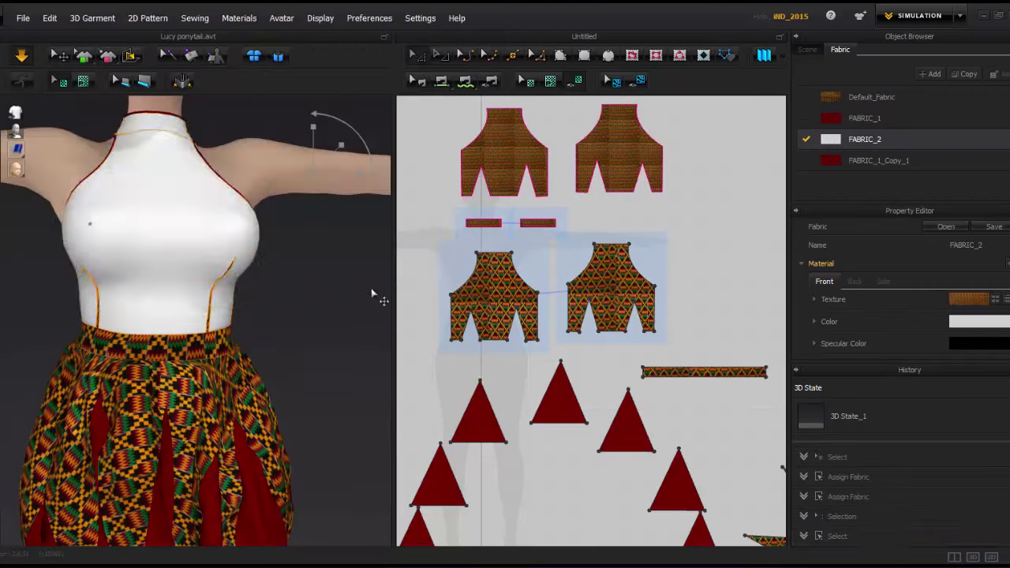
pyautogui.scroll(-3, 169, 289)
# Scale up and reposition the kente print on the bodice pieces.
pyautogui.click(169, 256)
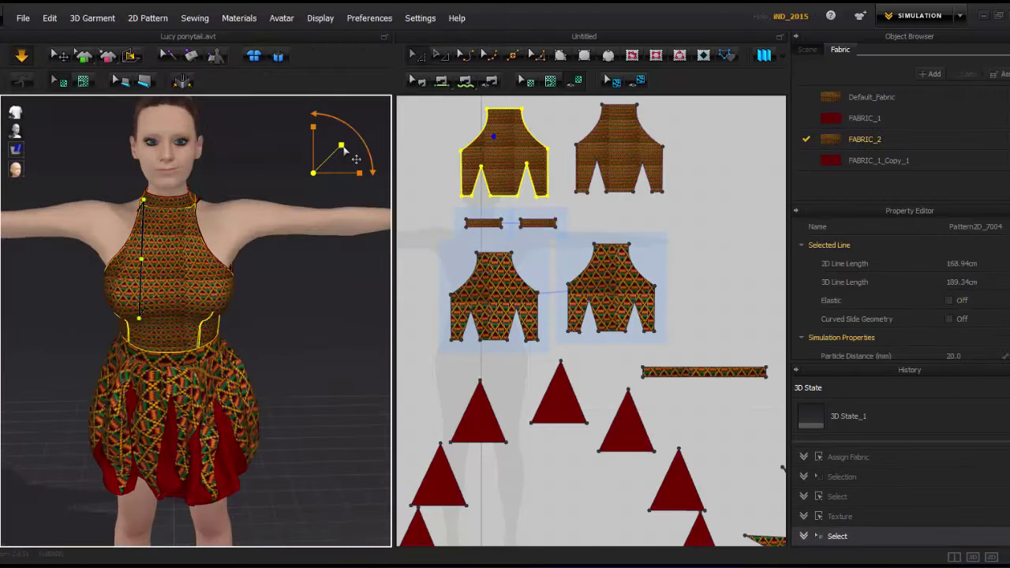
pyautogui.moveTo(344, 149); pyautogui.dragTo(351, 142)
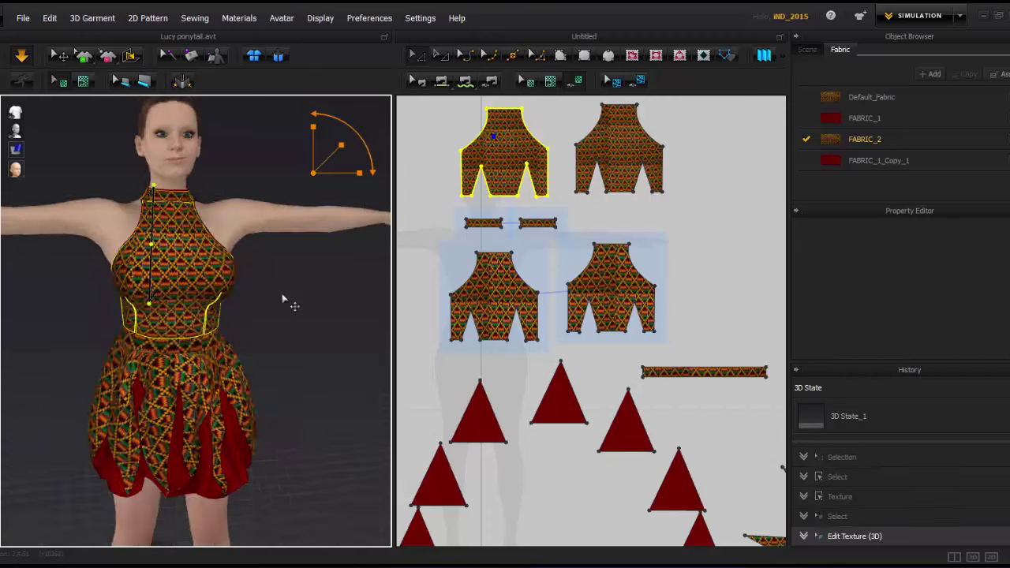
pyautogui.moveTo(283, 298); pyautogui.dragTo(279, 360, button='right')
pyautogui.moveTo(341, 145); pyautogui.dragTo(349, 151)
pyautogui.moveTo(349, 151); pyautogui.dragTo(150, 347, button='right')
pyautogui.click(161, 270)
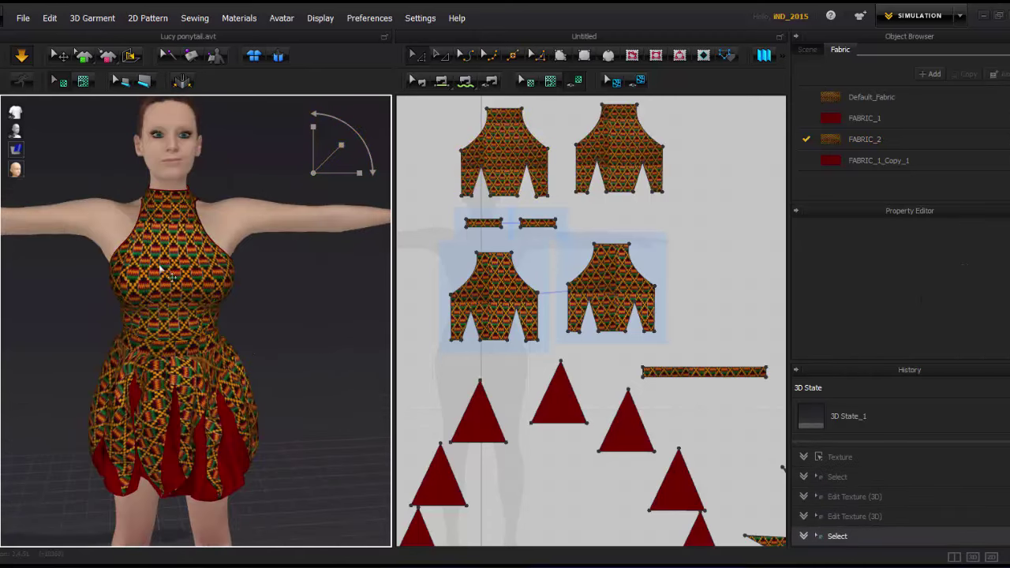
pyautogui.scroll(2, 160, 270)
pyautogui.scroll(3, 499, 144)
pyautogui.scroll(2, 498, 144)
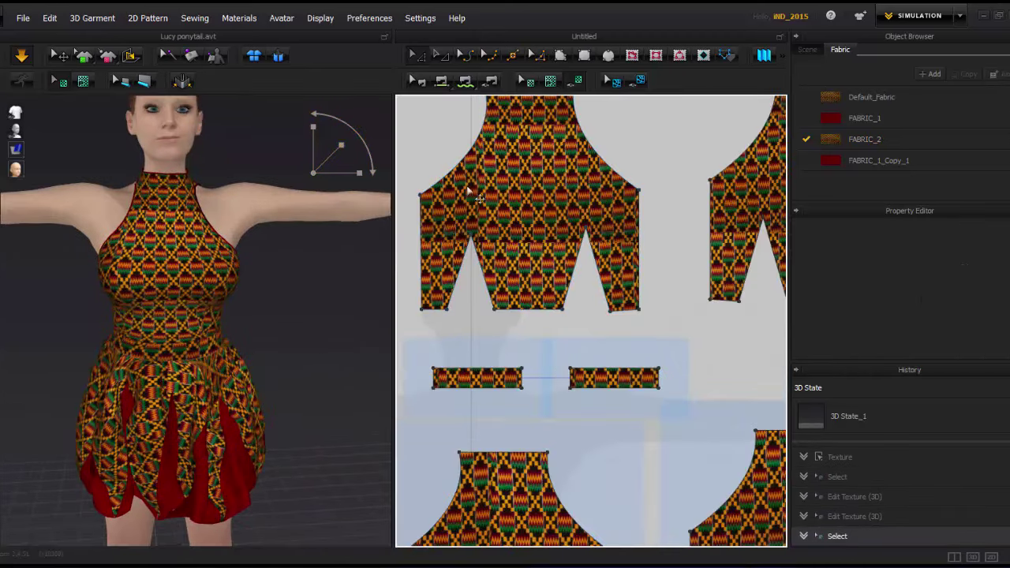
pyautogui.scroll(5, 466, 234)
pyautogui.scroll(-2, 500, 226)
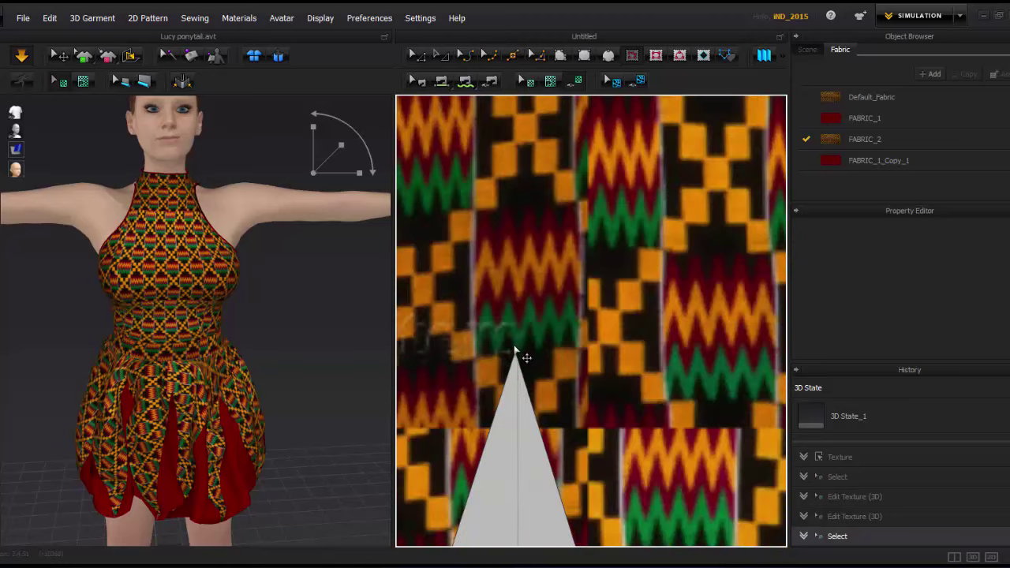
pyautogui.scroll(-3, 515, 349)
pyautogui.scroll(-3, 515, 349)
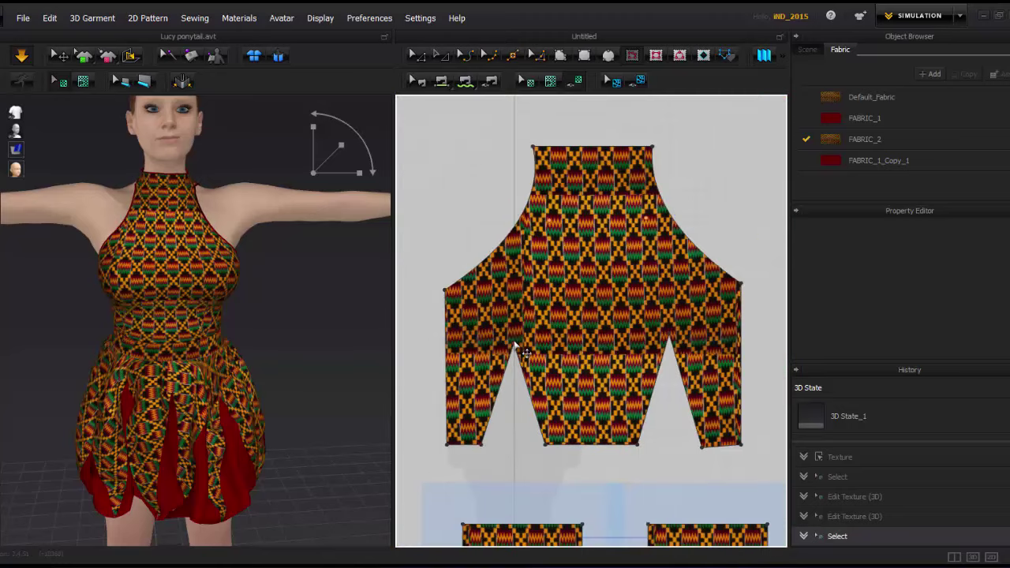
# Draw an internal line from the bodice top edge to the dart apex and bend it into a curve.
pyautogui.doubleClick(567, 147)
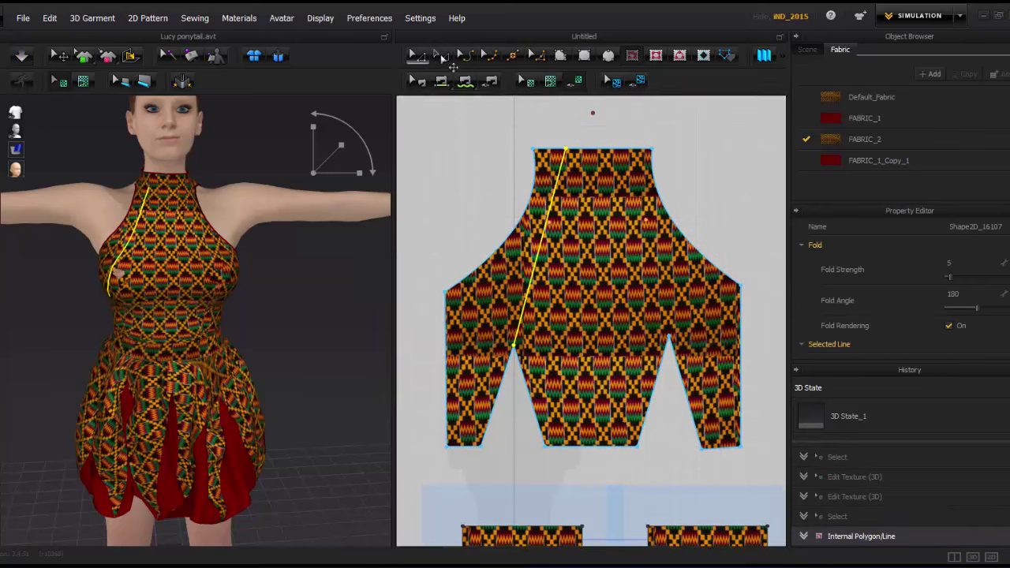
pyautogui.click(582, 87)
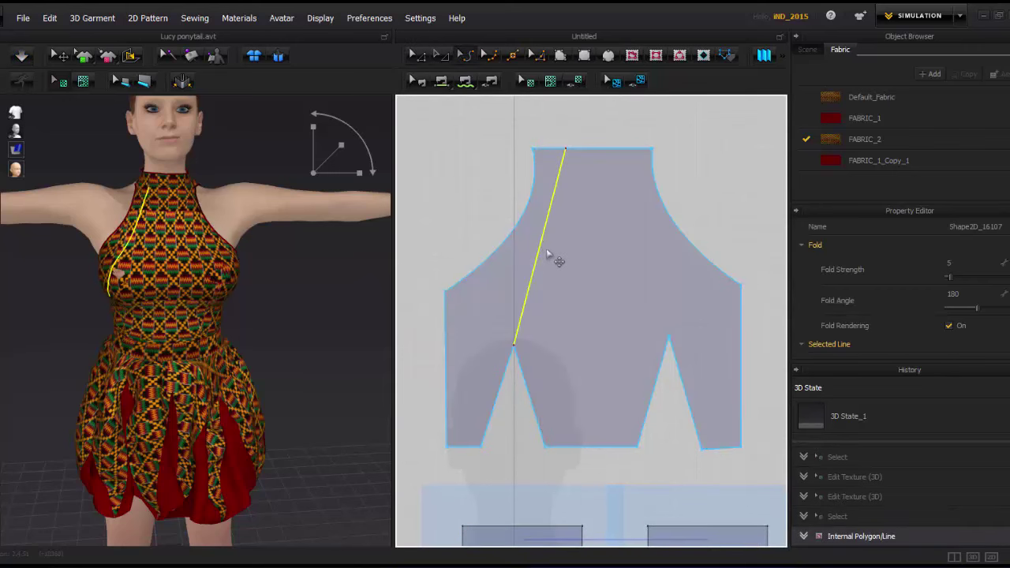
pyautogui.moveTo(567, 261); pyautogui.dragTo(557, 304)
pyautogui.moveTo(557, 304); pyautogui.dragTo(523, 260, button='middle')
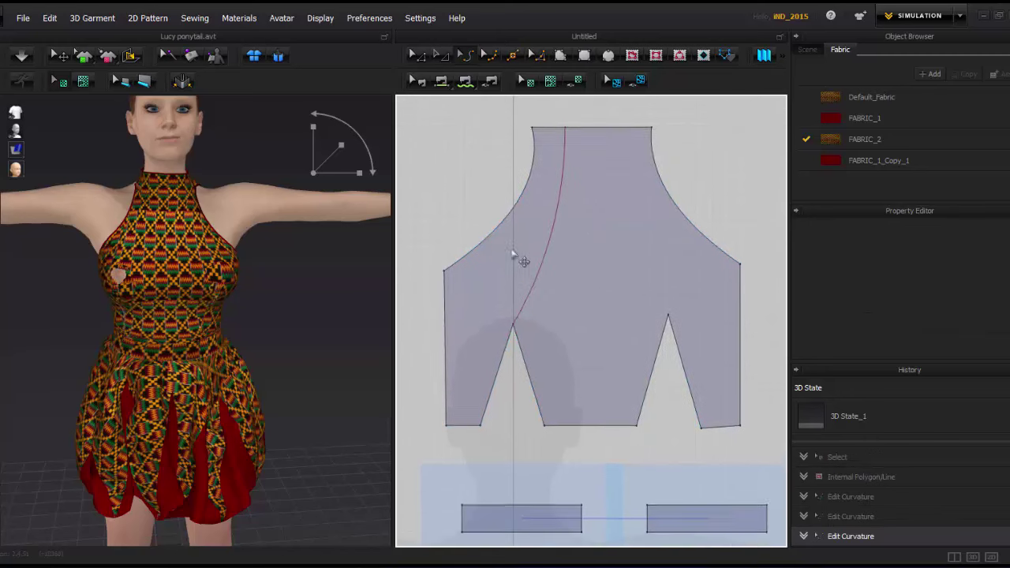
# Cut & Sew the front bodice along the curved line to separate a side panel.
pyautogui.click(534, 276)
pyautogui.rightClick(552, 229)
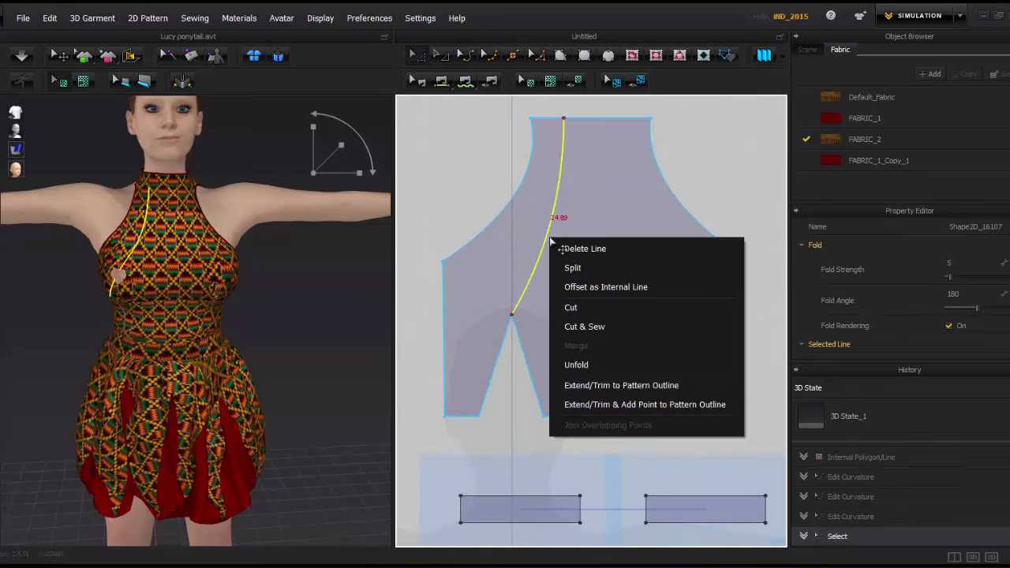
pyautogui.press('Escape')
pyautogui.click(557, 220)
pyautogui.rightClick(552, 214)
pyautogui.click(596, 304)
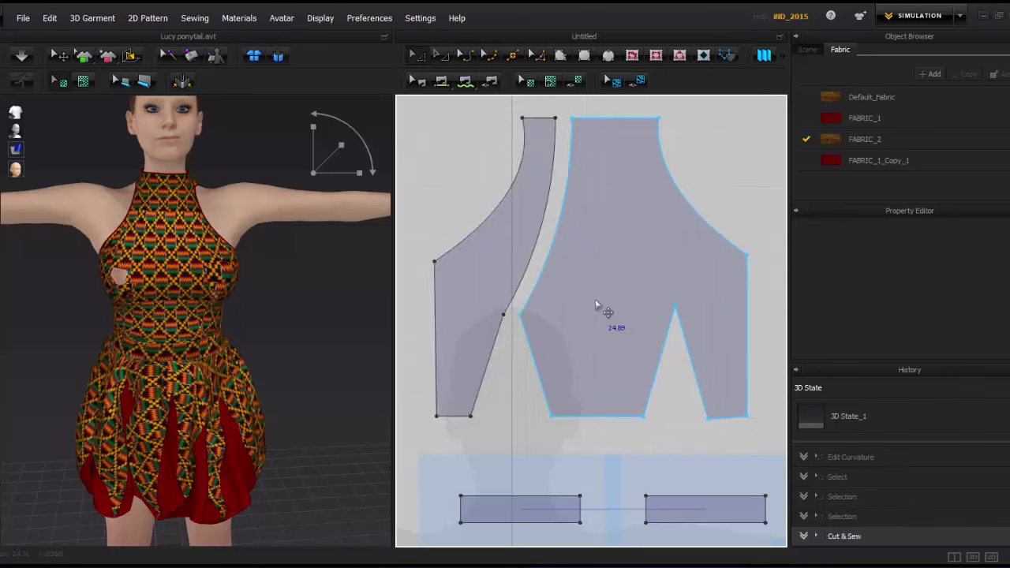
pyautogui.click(574, 158)
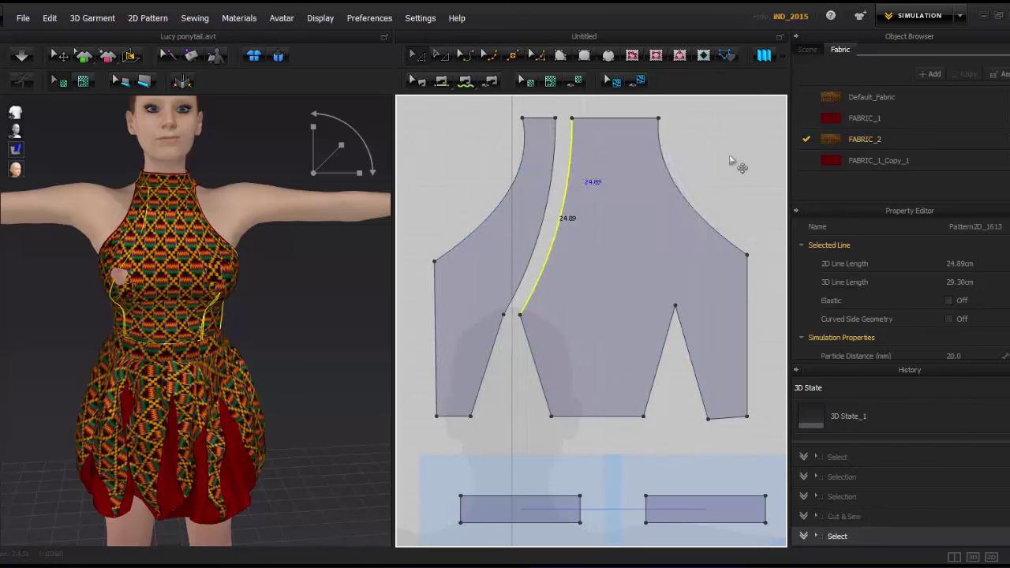
pyautogui.click(732, 162)
# Split the bodice piece's top edge in two to create a new point.
pyautogui.scroll(-2, 541, 111)
pyautogui.scroll(4, 654, 135)
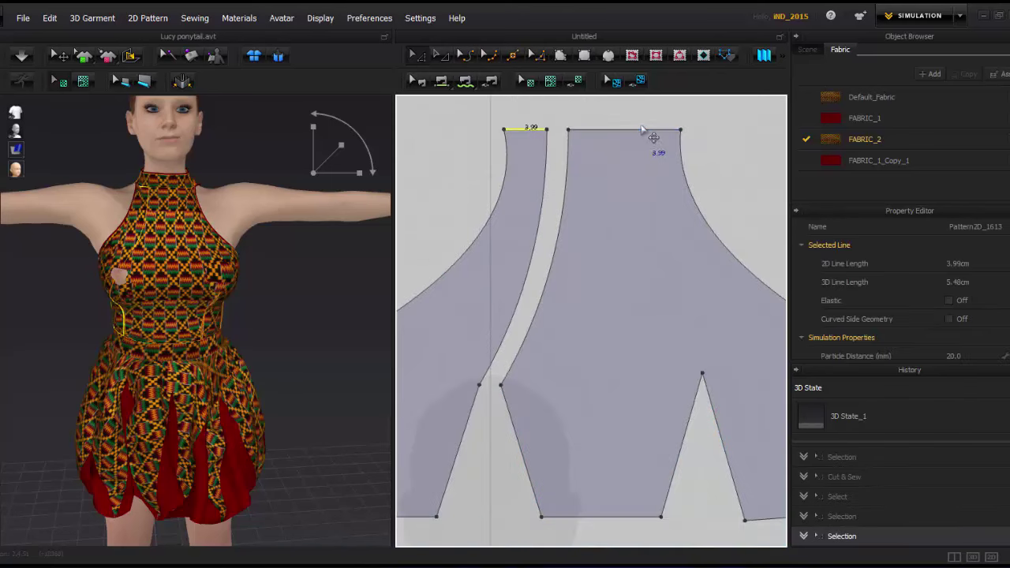
pyautogui.rightClick(654, 131)
pyautogui.click(657, 157)
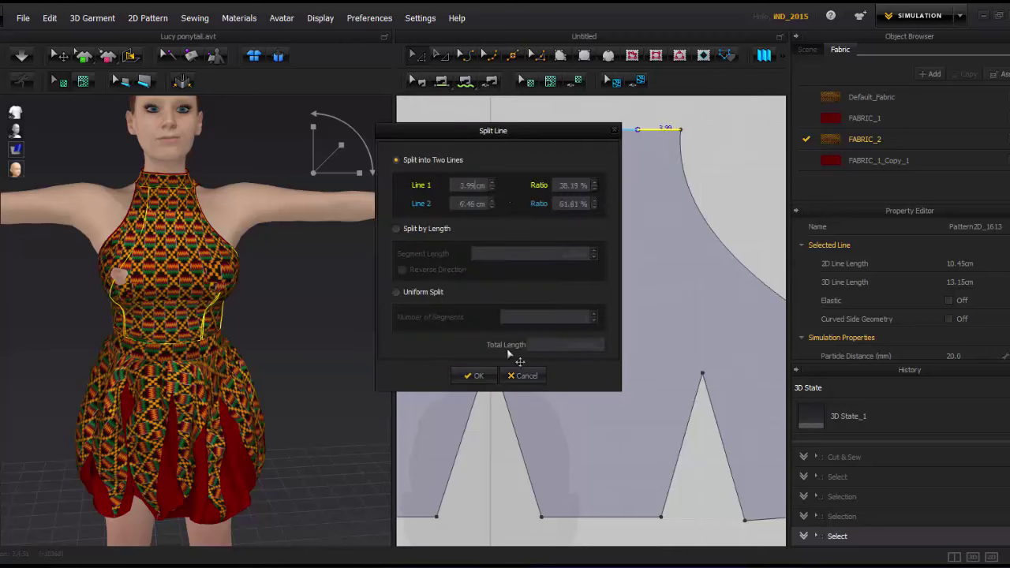
pyautogui.click(473, 375)
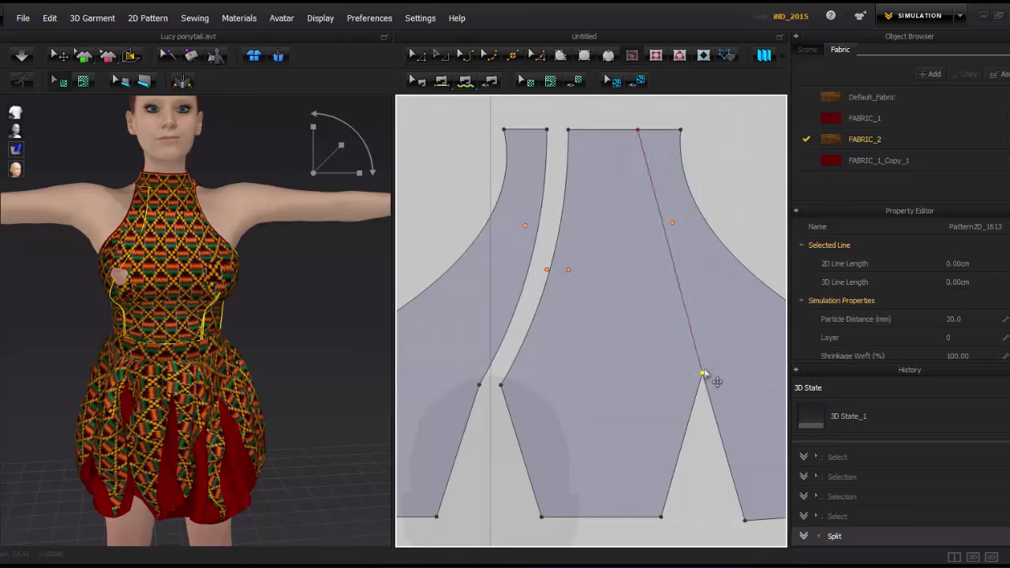
# Draw a second internal line from the new point to the other dart apex and curve it.
pyautogui.click(702, 373)
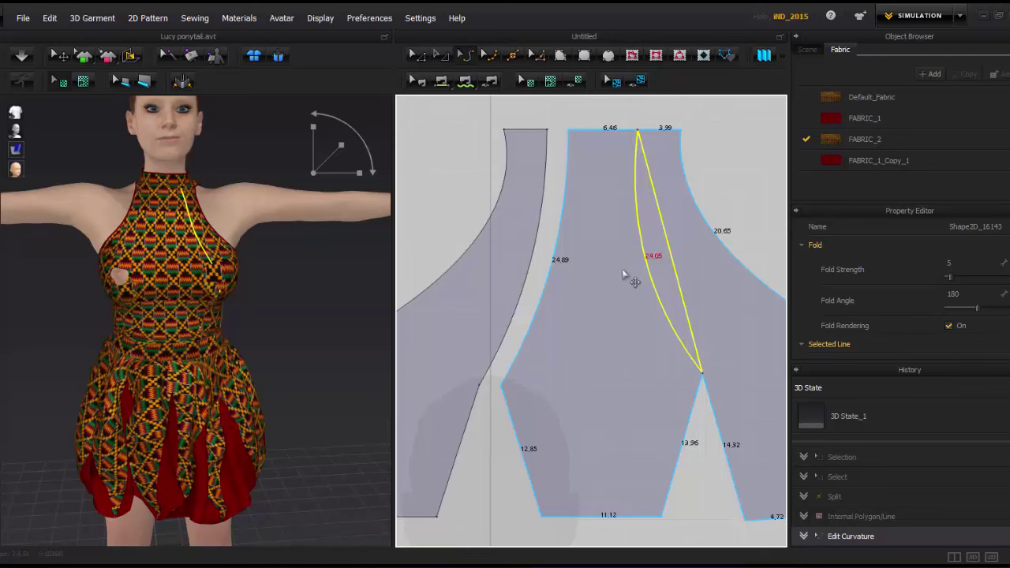
pyautogui.scroll(-2, 579, 259)
pyautogui.scroll(2, 534, 255)
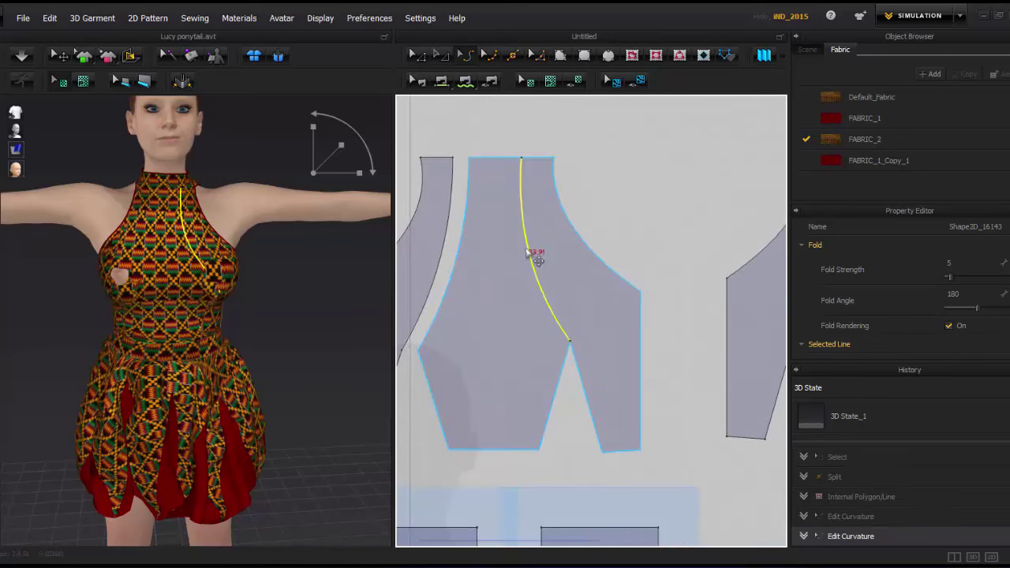
pyautogui.moveTo(534, 254)
pyautogui.mouseDown()
pyautogui.moveTo(525, 268)
pyautogui.moveTo(540, 280)
pyautogui.mouseUp()
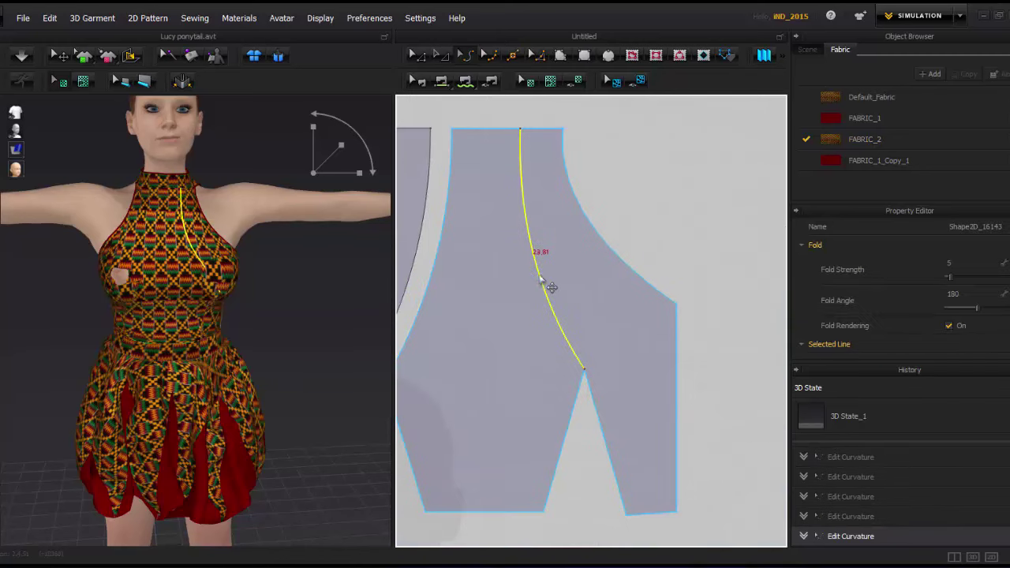
pyautogui.scroll(1, 531, 268)
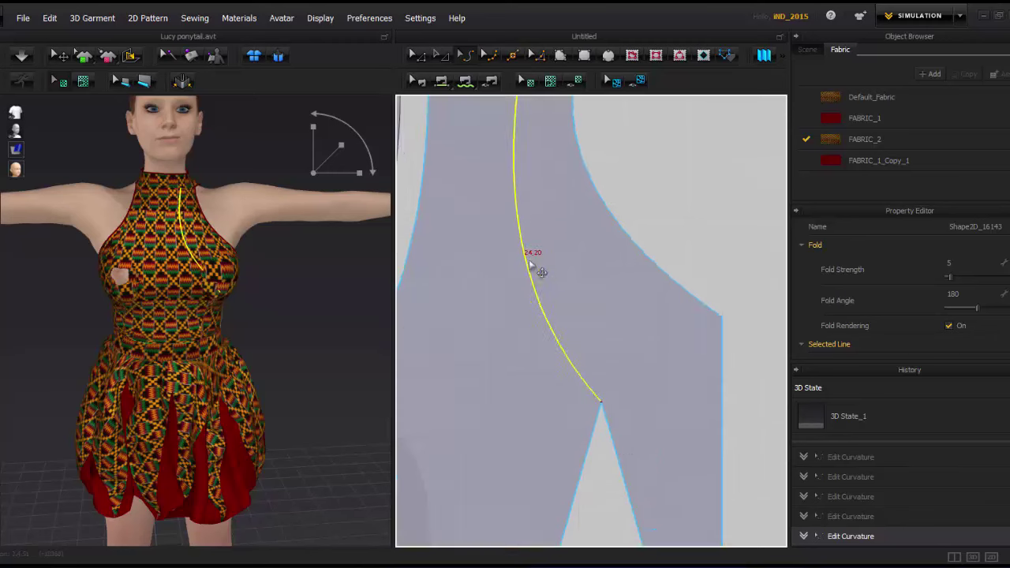
pyautogui.scroll(-2, 534, 269)
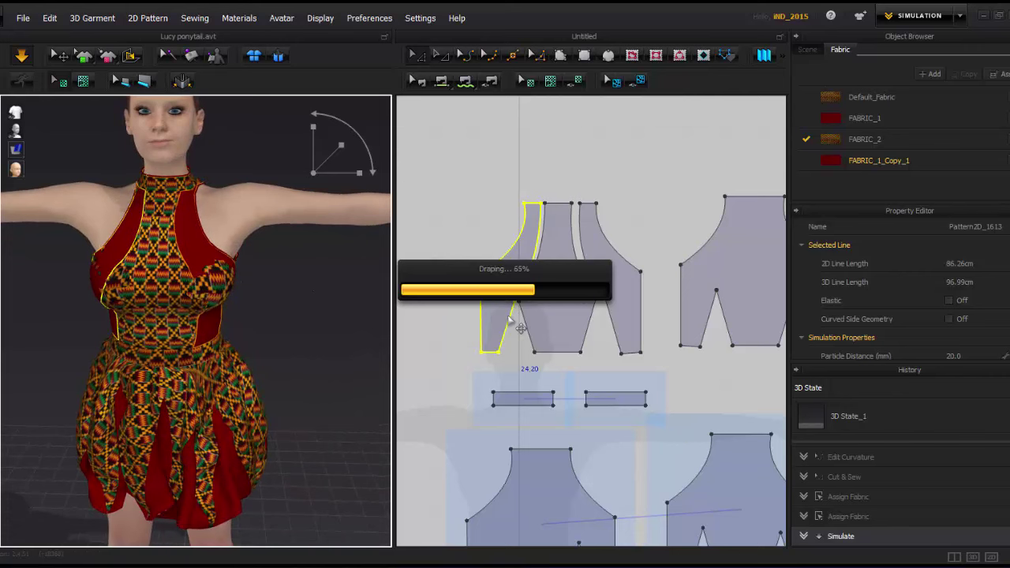
# Turn fabric textures back on in the 2D view and select the front and back bodice pieces.
pyautogui.scroll(2, 509, 320)
pyautogui.scroll(-4, 284, 272)
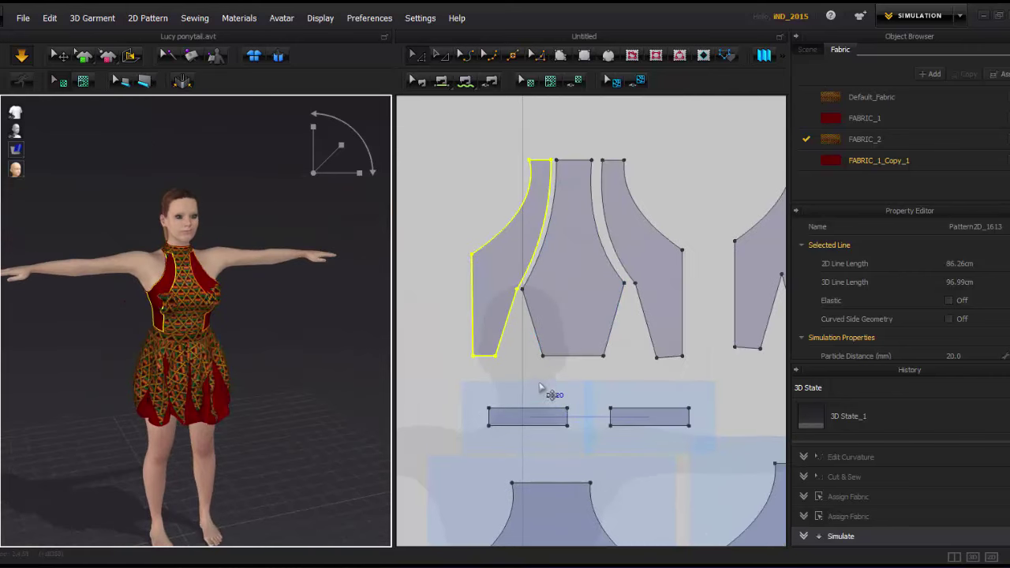
pyautogui.click(580, 82)
pyautogui.scroll(-3, 552, 316)
pyautogui.click(548, 347)
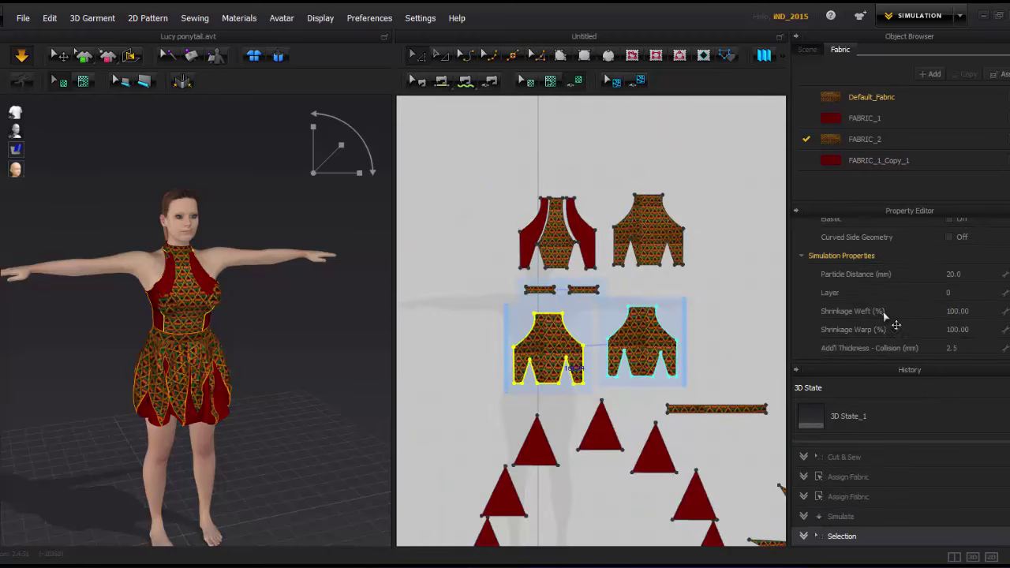
# Duplicate Default_Fabric, apply the copy to the bodice pieces, and set its opacity to 0.
pyautogui.click(848, 99)
pyautogui.click(850, 147)
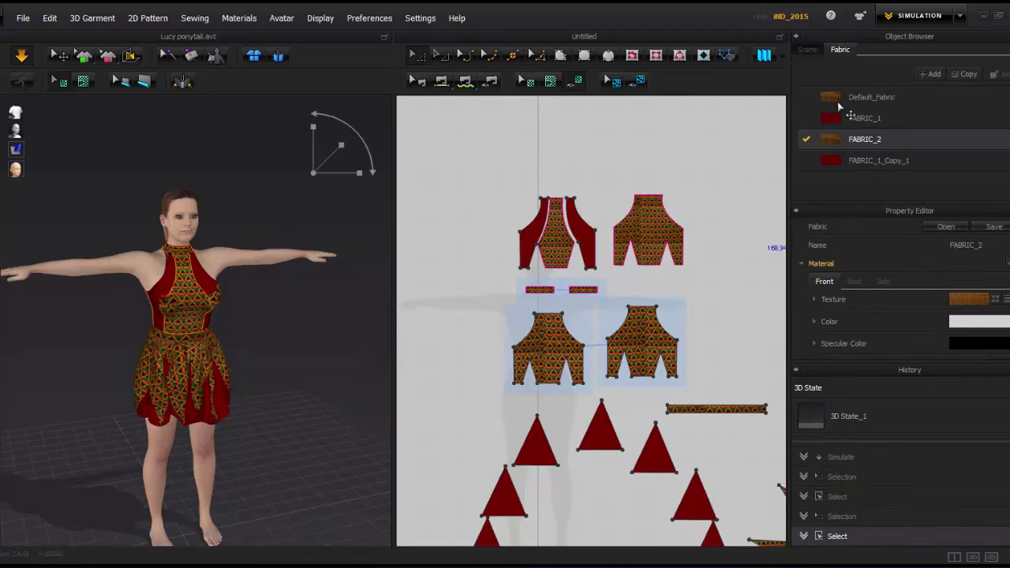
pyautogui.click(838, 104)
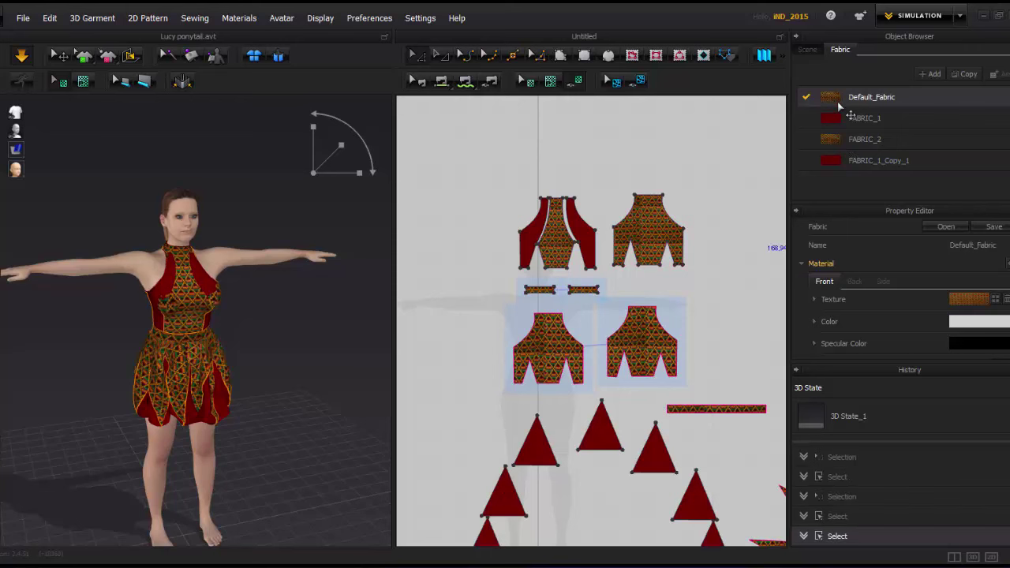
pyautogui.click(960, 75)
pyautogui.moveTo(859, 190); pyautogui.dragTo(648, 355)
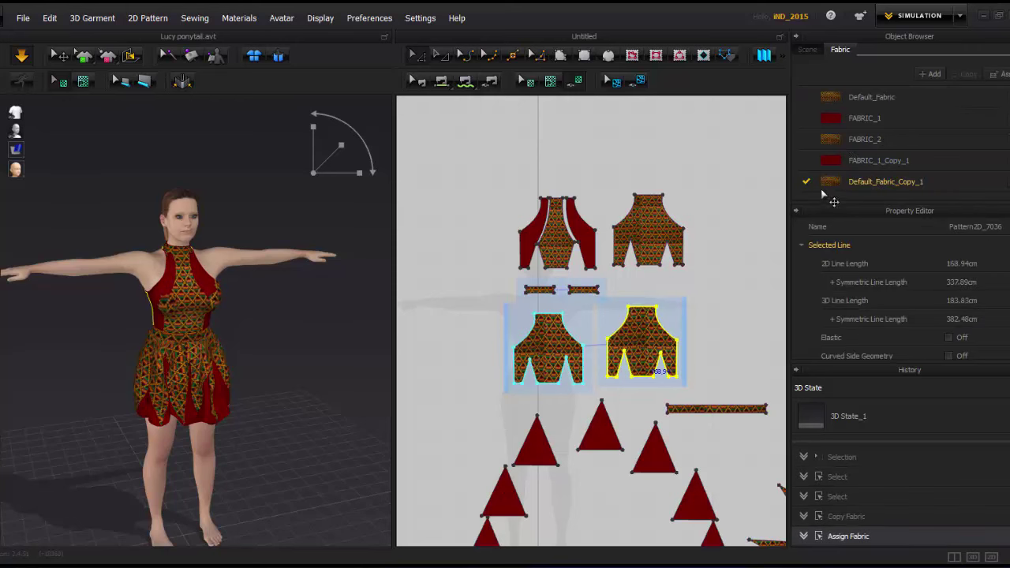
pyautogui.click(908, 184)
pyautogui.scroll(-3, 873, 283)
pyautogui.moveTo(1003, 324); pyautogui.dragTo(946, 324)
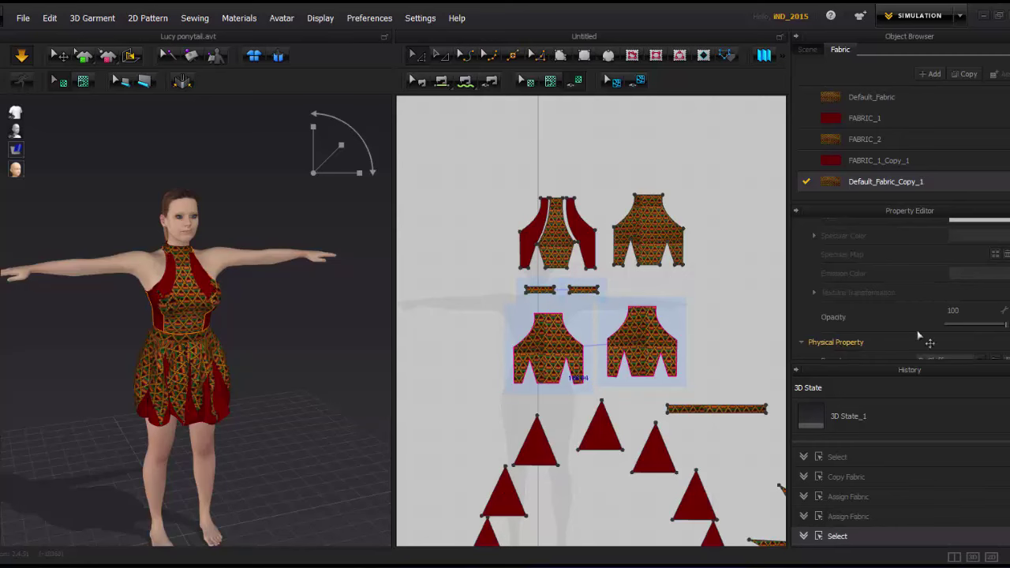
# Simulate the dress and select the front bodice, side panel and kente centre front pieces.
pyautogui.click(246, 304)
pyautogui.scroll(3, 158, 209)
pyautogui.moveTo(199, 319); pyautogui.dragTo(193, 304, button='right')
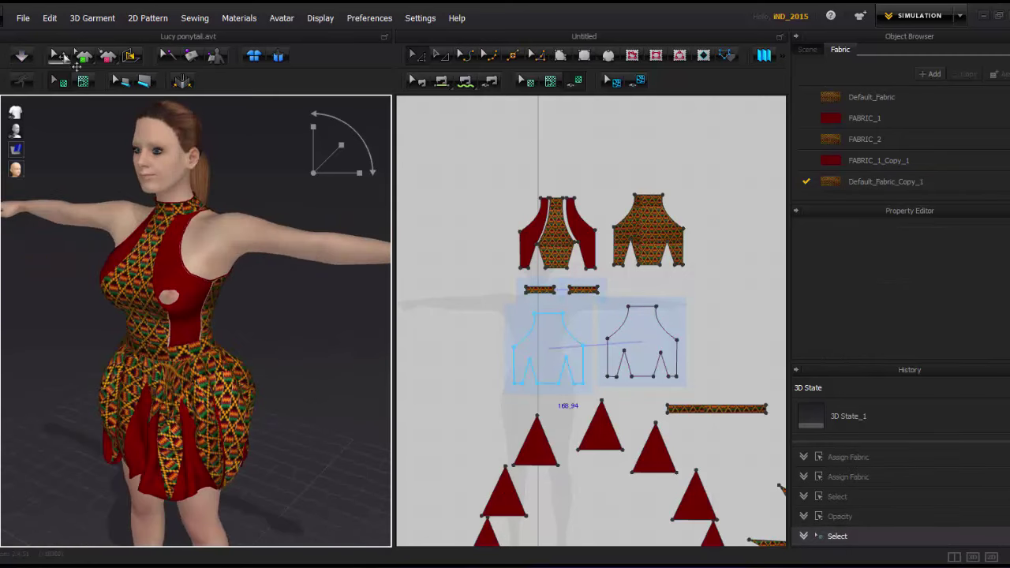
pyautogui.click(191, 299)
pyautogui.moveTo(76, 136); pyautogui.dragTo(269, 362, button='right')
pyautogui.press('space')
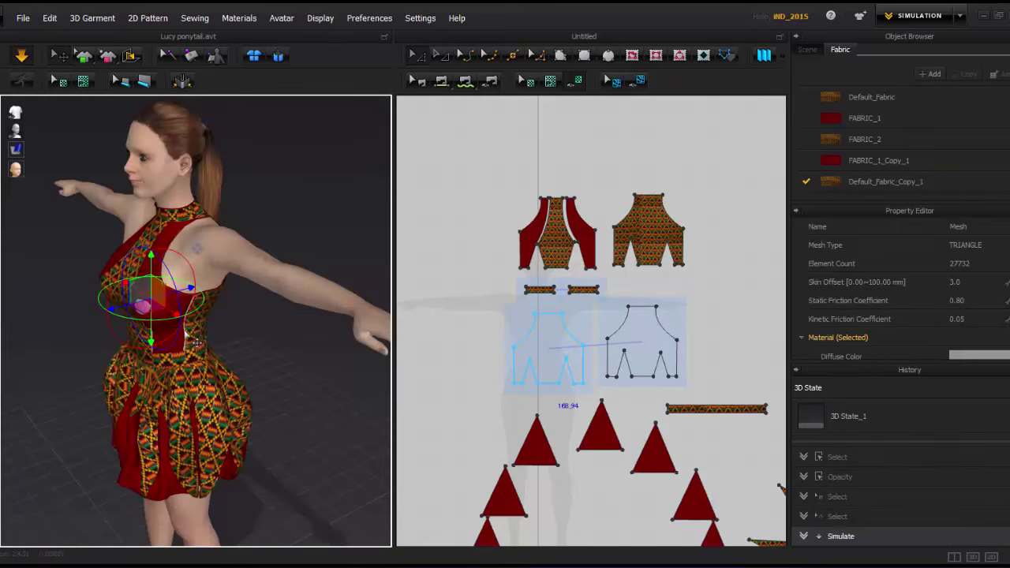
pyautogui.click(108, 319)
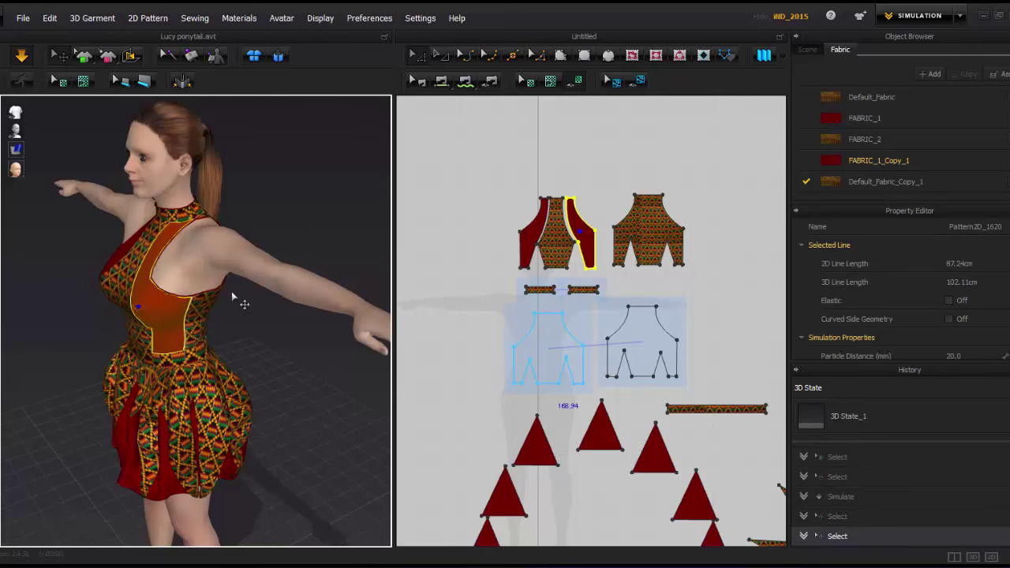
pyautogui.moveTo(134, 316); pyautogui.dragTo(278, 316, button='right')
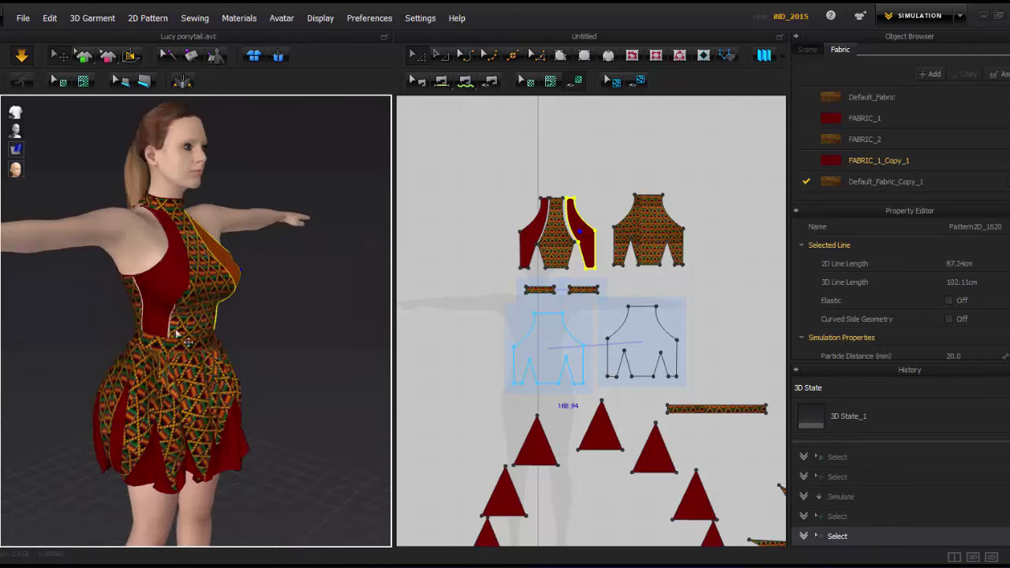
pyautogui.click(164, 353)
pyautogui.scroll(5, 159, 328)
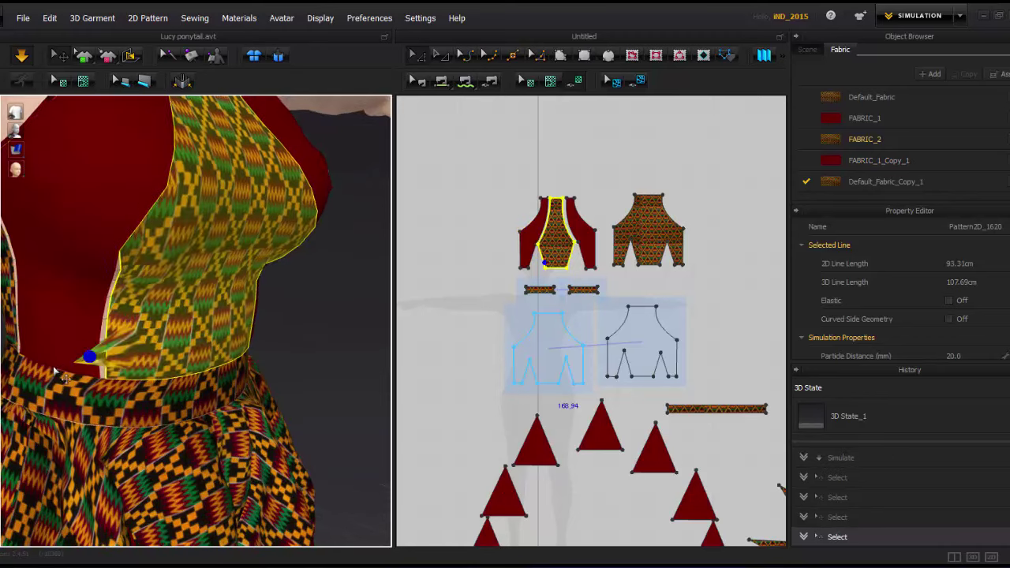
pyautogui.click(645, 342)
# Apply the R_Chiffon preset to Default_Fabric_Copy_1 and set Buckling Ratio-Warp to 0.
pyautogui.click(892, 182)
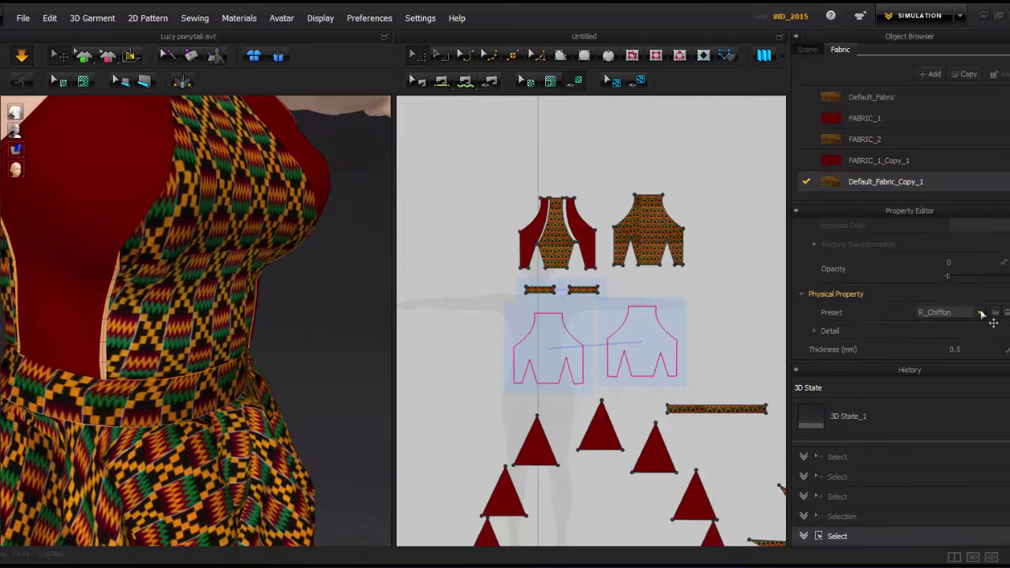
pyautogui.click(985, 312)
pyautogui.click(949, 313)
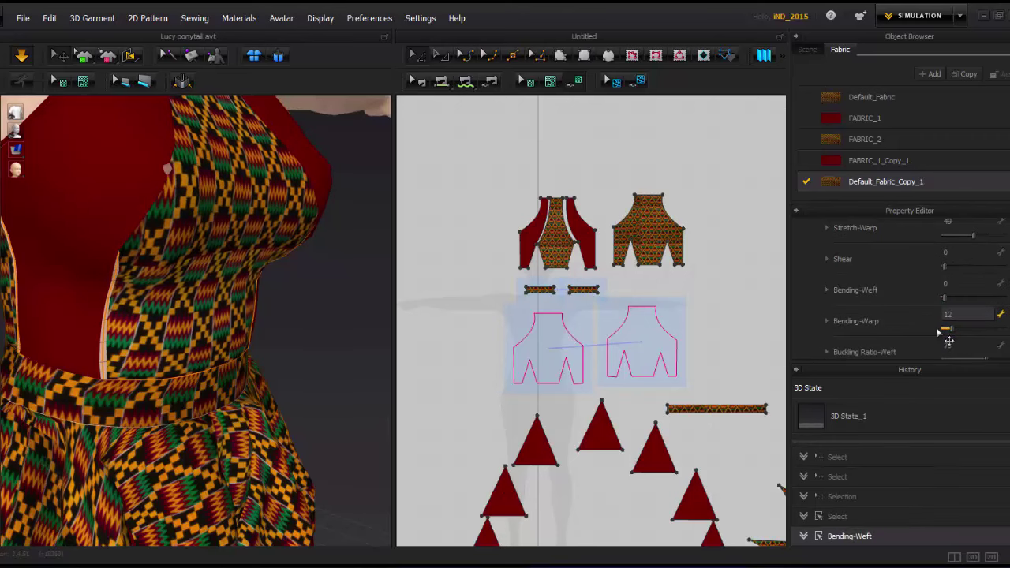
pyautogui.scroll(-3, 986, 323)
pyautogui.scroll(-2, 956, 321)
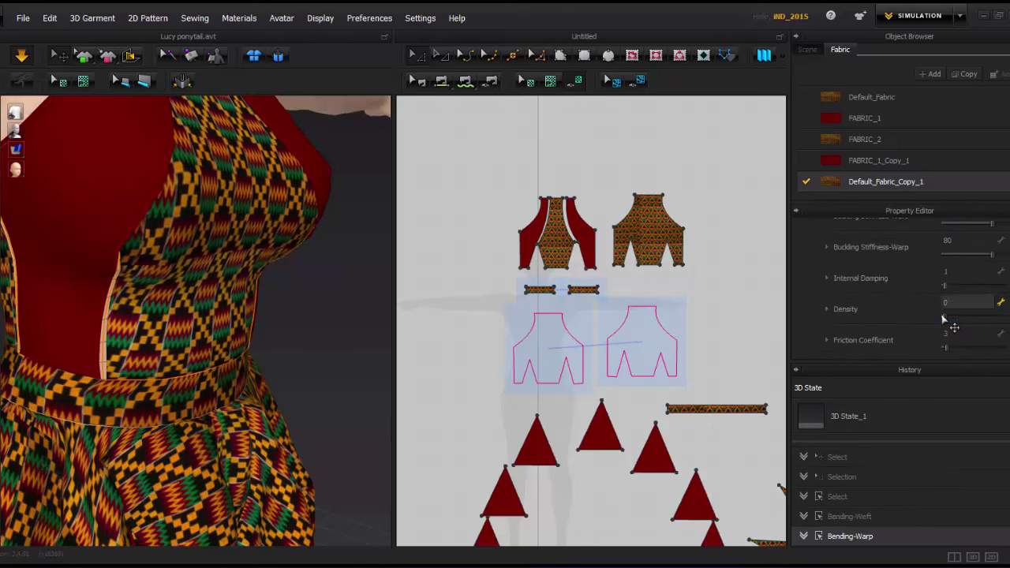
pyautogui.scroll(3, 958, 315)
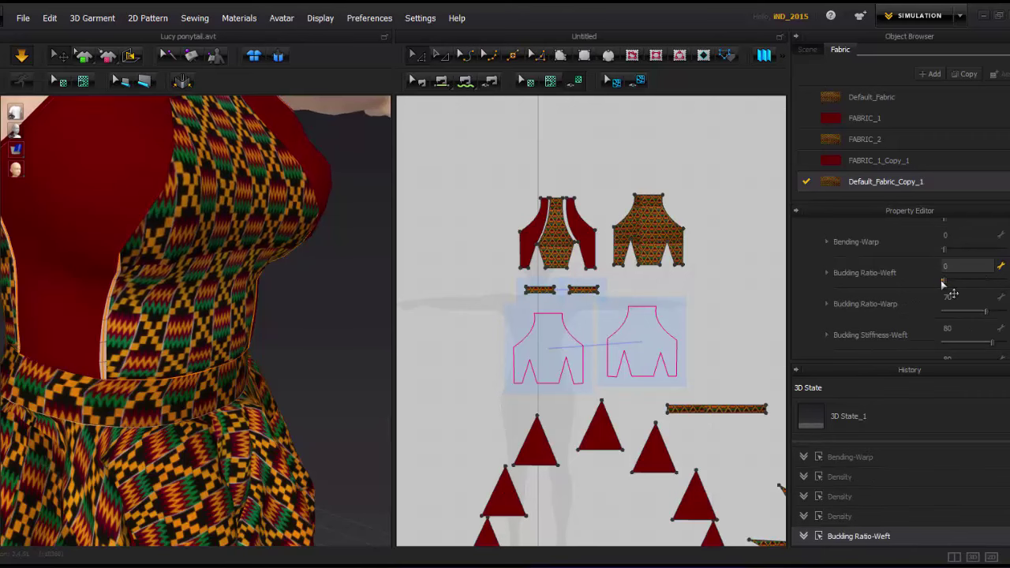
pyautogui.moveTo(919, 318); pyautogui.dragTo(943, 326)
pyautogui.scroll(3, 938, 308)
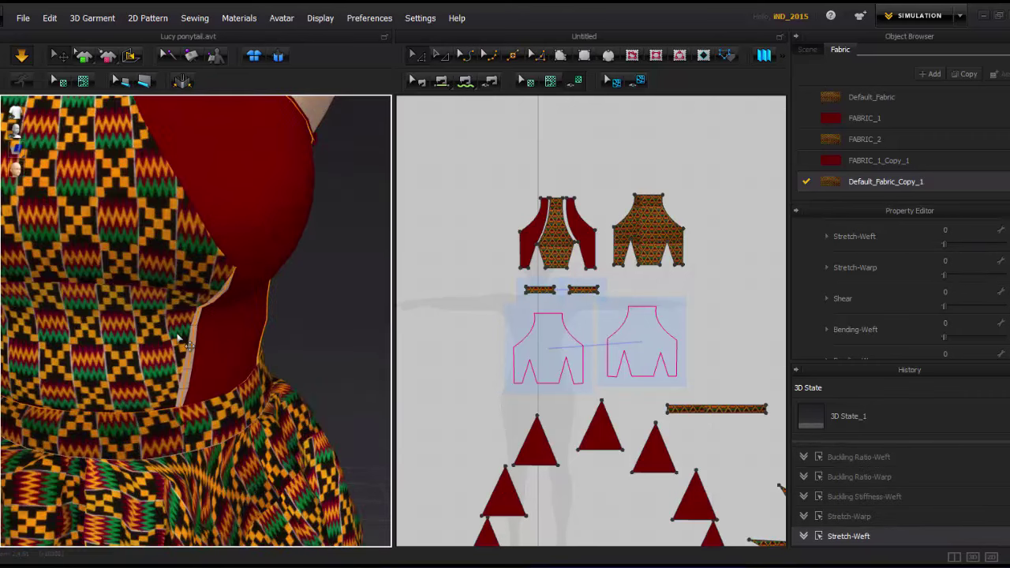
# Reset the centre front pattern's 3D arrangement and move it over the avatar's chest.
pyautogui.click(148, 275)
pyautogui.rightClick(148, 275)
pyautogui.click(248, 223)
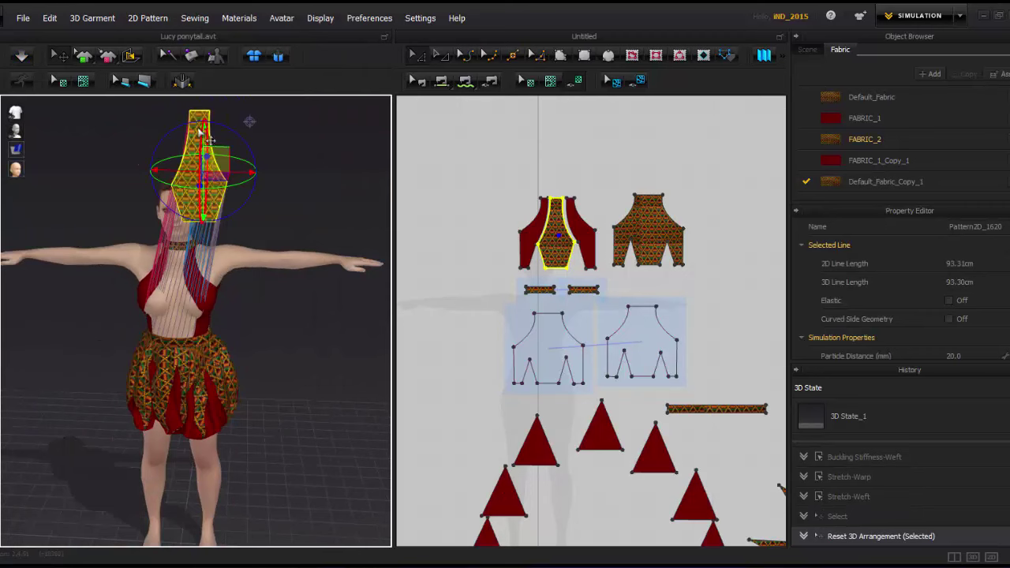
pyautogui.rightClick(195, 158)
pyautogui.click(260, 321)
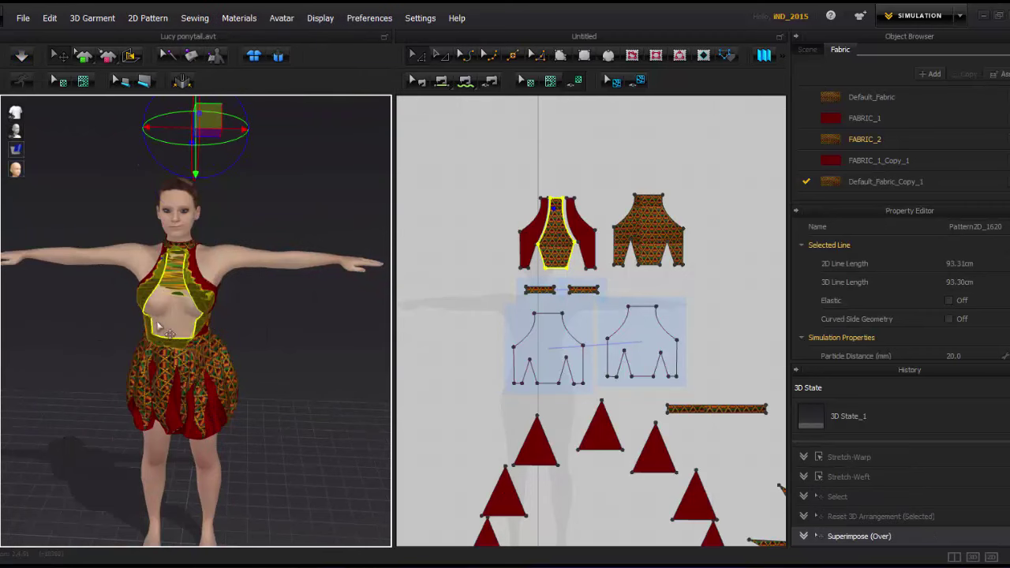
pyautogui.hotkey('ctrl', 'z')
pyautogui.click(206, 157)
pyautogui.rightClick(207, 158)
pyautogui.click(270, 341)
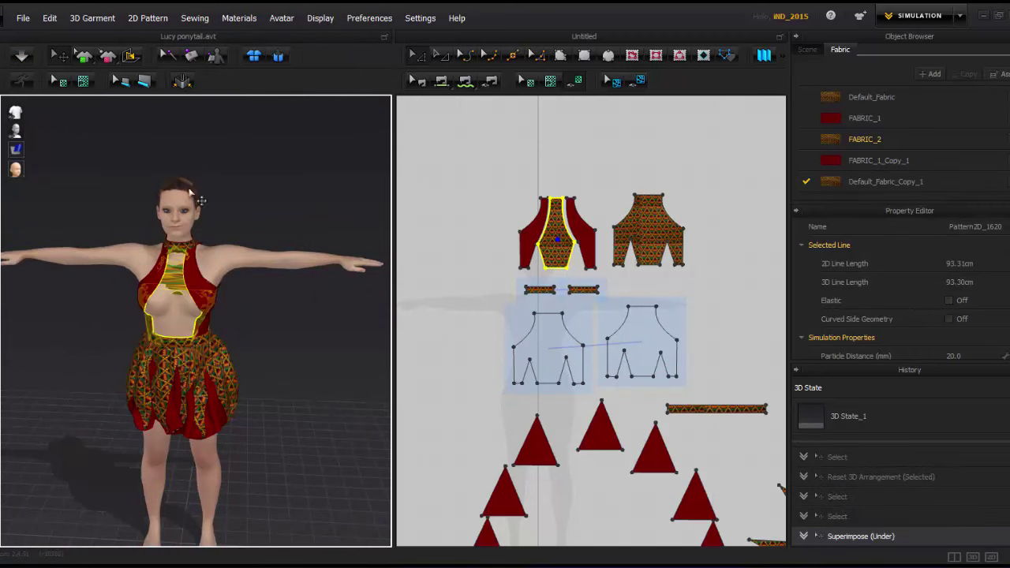
pyautogui.hotkey('ctrl', 'z')
pyautogui.moveTo(189, 192); pyautogui.dragTo(126, 292)
pyautogui.moveTo(126, 292); pyautogui.dragTo(140, 183, button='right')
# Reset the red side panel's 3D arrangement and move it down beside the torso.
pyautogui.press('space')
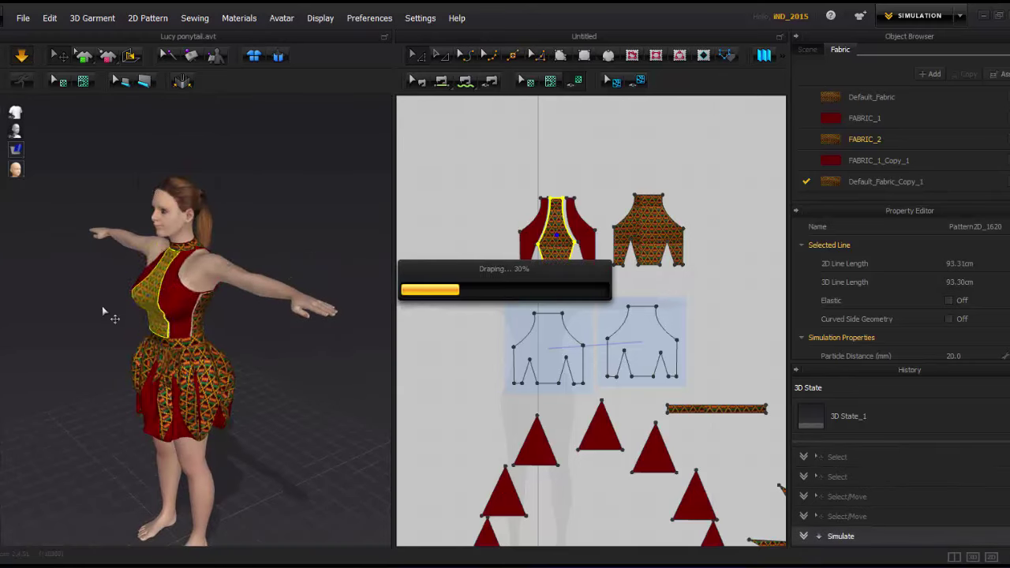
pyautogui.moveTo(102, 310); pyautogui.dragTo(241, 315, button='right')
pyautogui.scroll(5, 240, 323)
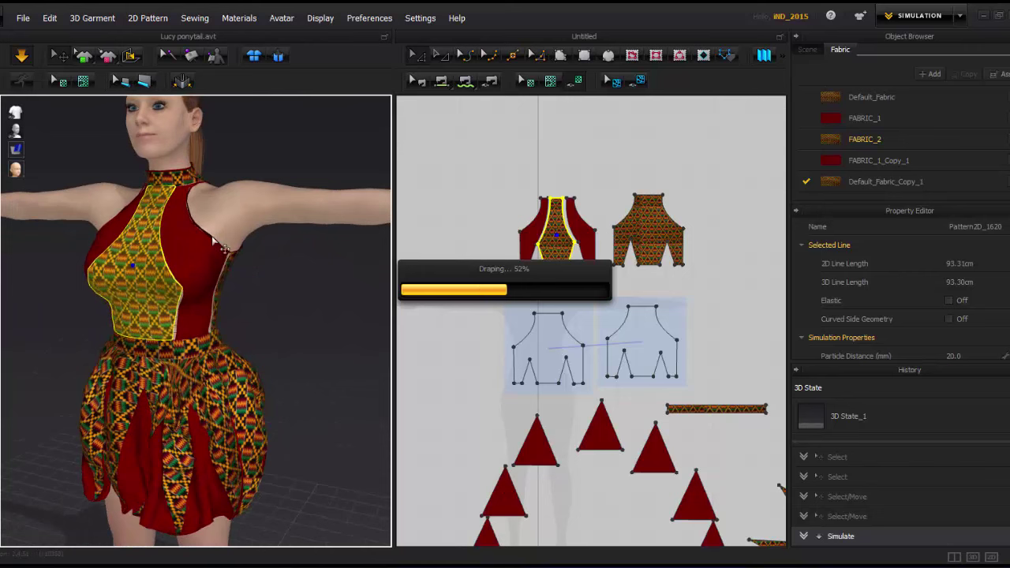
pyautogui.rightClick(106, 244)
pyautogui.click(189, 227)
pyautogui.rightClick(102, 243)
pyautogui.click(189, 226)
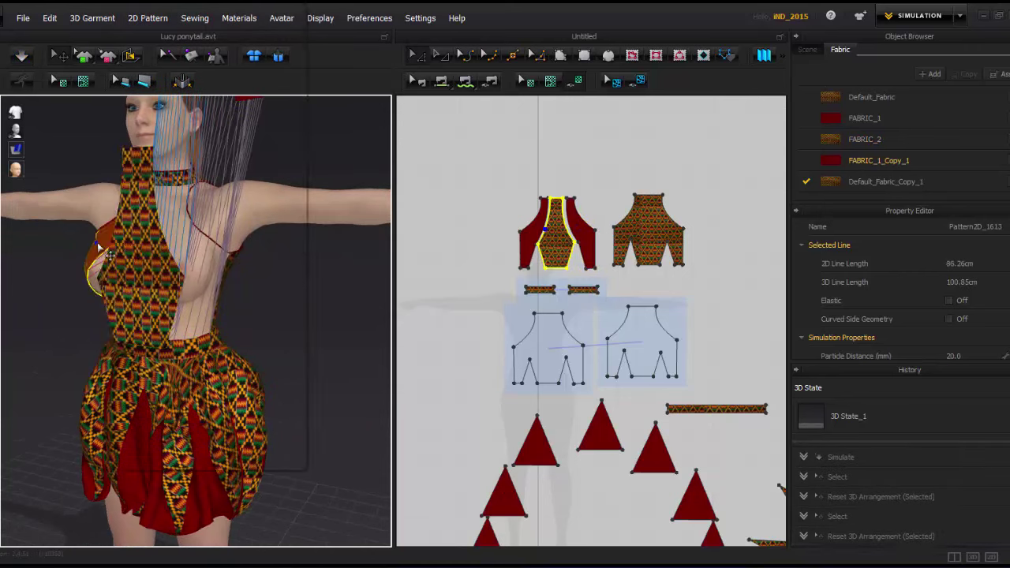
pyautogui.scroll(-5, 108, 254)
pyautogui.moveTo(158, 182)
pyautogui.mouseDown()
pyautogui.moveTo(146, 309)
pyautogui.moveTo(257, 341)
pyautogui.mouseUp()
# Re-drape the dress and inspect the bodice from the front and back.
pyautogui.moveTo(215, 351)
pyautogui.mouseDown(button='right')
pyautogui.moveTo(142, 331)
pyautogui.moveTo(213, 339)
pyautogui.mouseUp(button='right')
pyautogui.click(195, 346)
pyautogui.click(118, 315)
pyautogui.click(23, 56)
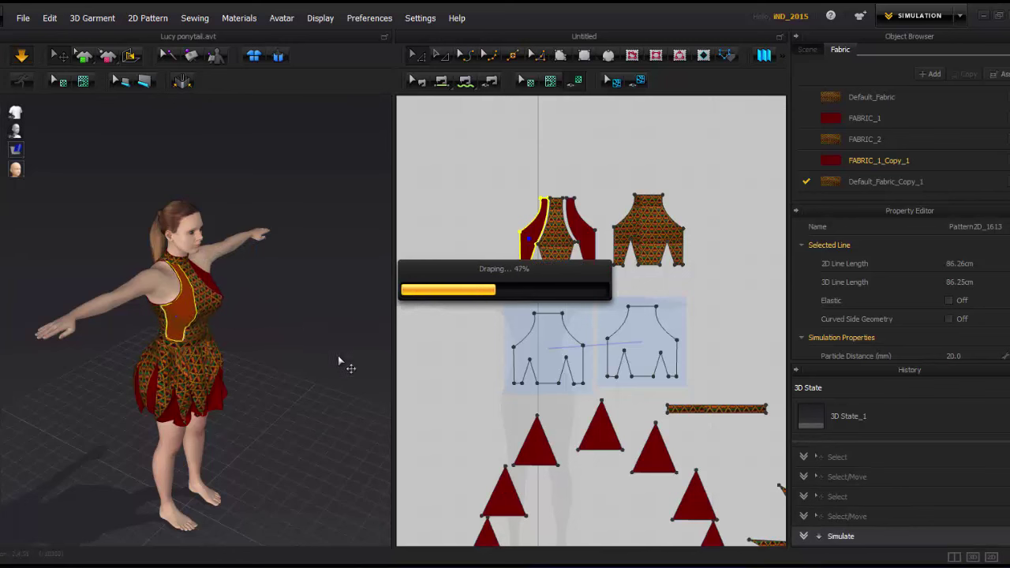
pyautogui.moveTo(339, 361)
pyautogui.mouseDown(button='right')
pyautogui.moveTo(102, 289)
pyautogui.moveTo(227, 318)
pyautogui.mouseUp(button='right')
pyautogui.scroll(5, 228, 319)
pyautogui.moveTo(330, 341); pyautogui.dragTo(252, 342, button='right')
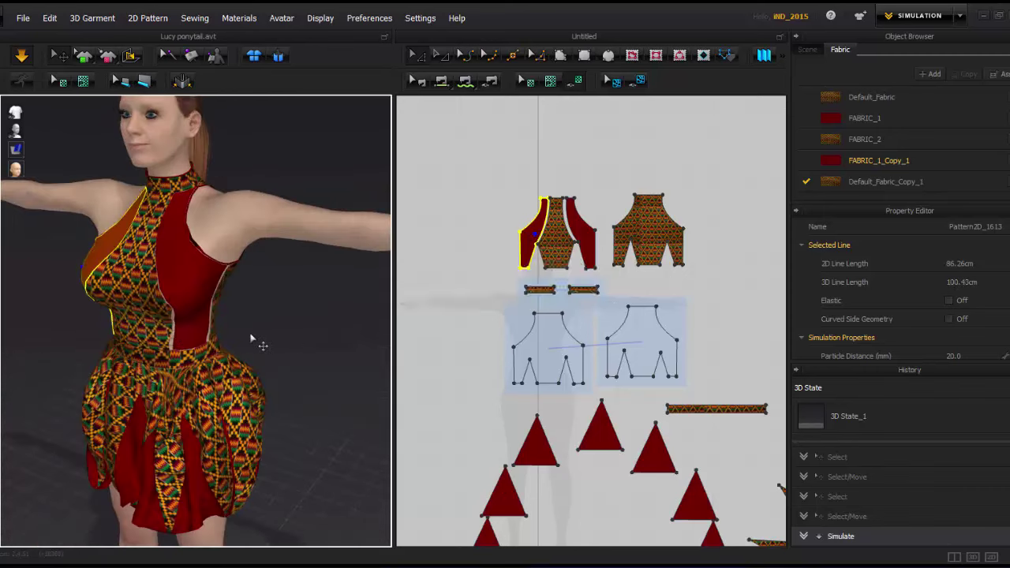
pyautogui.moveTo(279, 300)
pyautogui.mouseDown(button='right')
pyautogui.moveTo(221, 320)
pyautogui.moveTo(284, 320)
pyautogui.mouseUp(button='right')
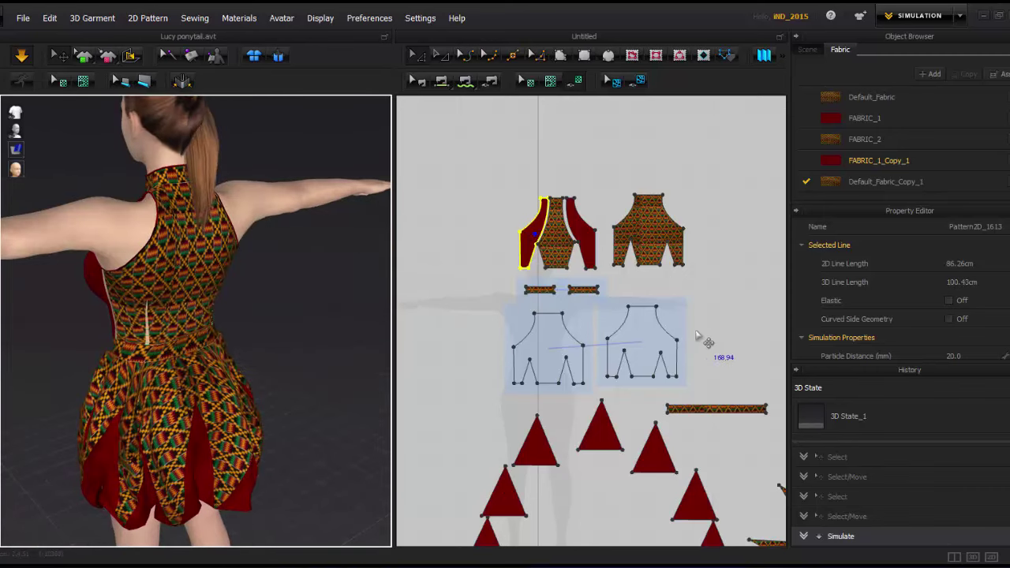
pyautogui.click(557, 340)
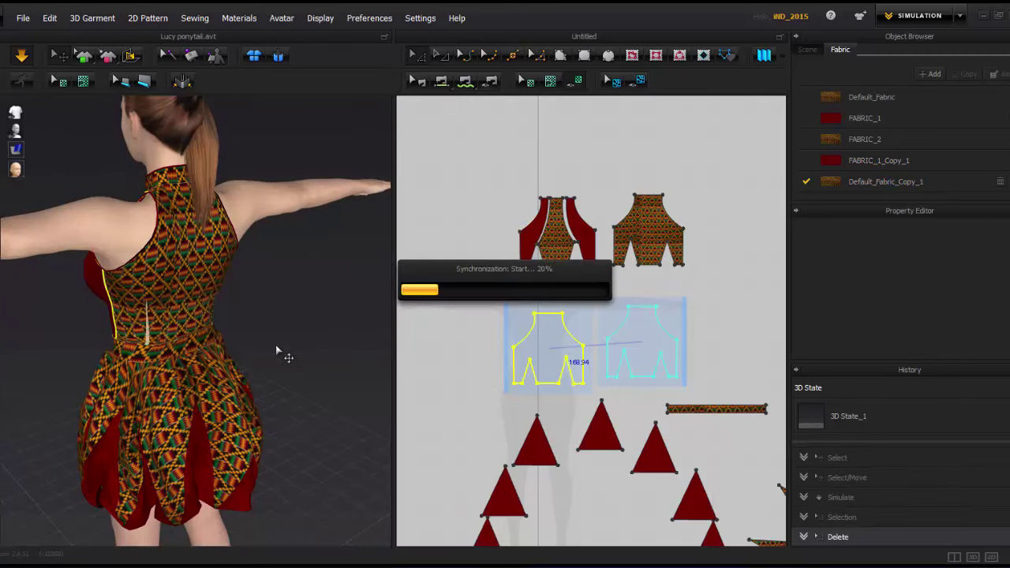
# Delete the lower bodice patterns, sew the band to the bodice edge, and simulate.
pyautogui.press('Delete')
pyautogui.moveTo(282, 349)
pyautogui.mouseDown(button='right')
pyautogui.moveTo(75, 386)
pyautogui.moveTo(198, 378)
pyautogui.mouseUp(button='right')
pyautogui.scroll(3, 584, 268)
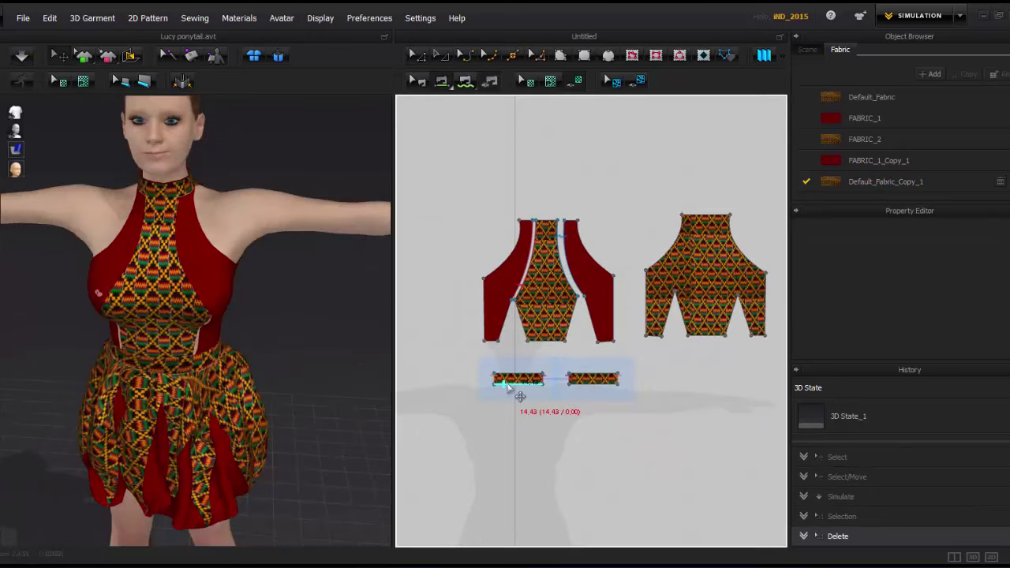
pyautogui.click(590, 383)
pyautogui.press('space')
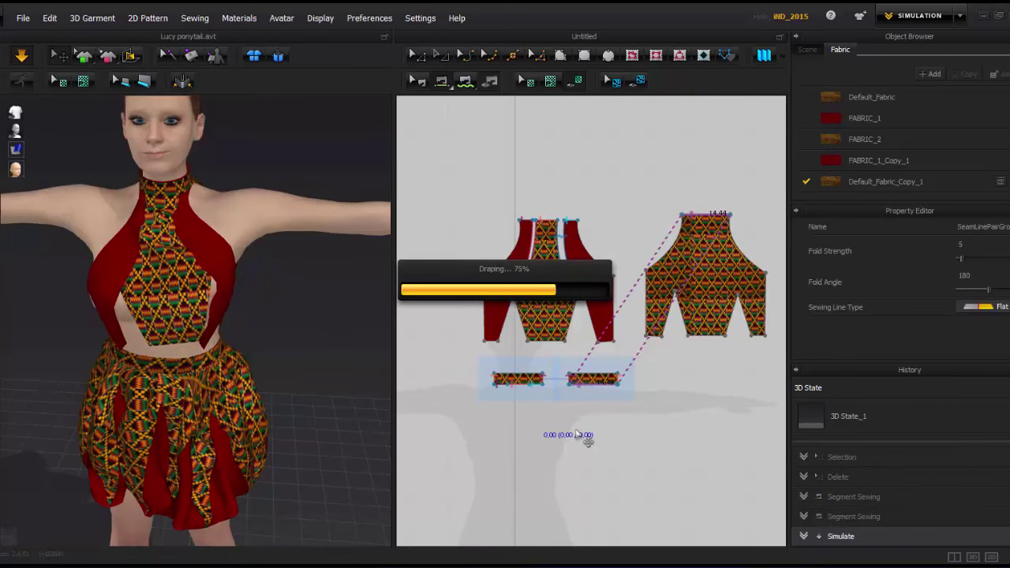
# Bring the large back piece into view and re-run the drape simulation.
pyautogui.scroll(-3, 588, 426)
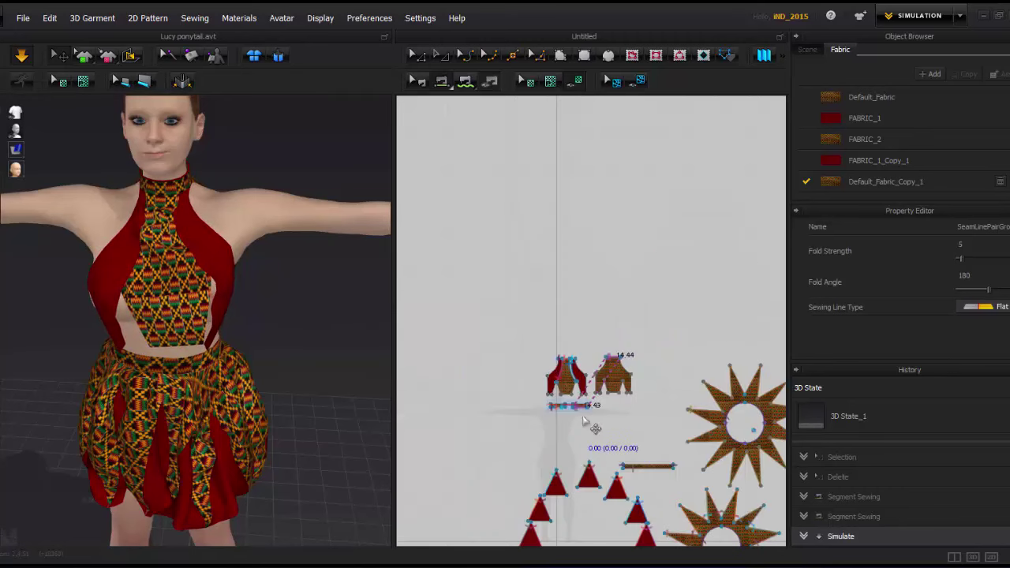
pyautogui.scroll(-2, 582, 399)
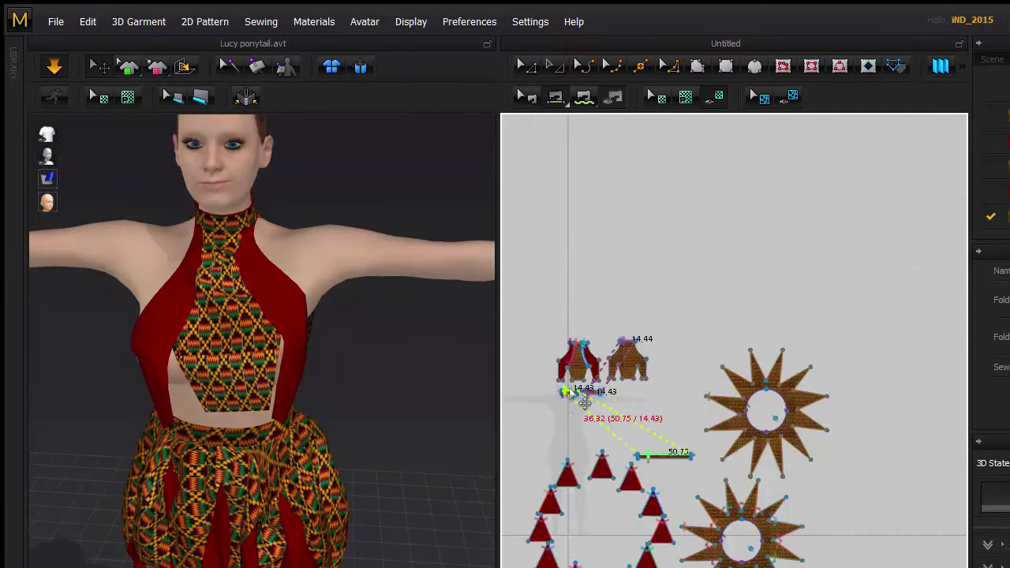
pyautogui.scroll(5, 578, 460)
pyautogui.moveTo(874, 446); pyautogui.dragTo(672, 458, button='middle')
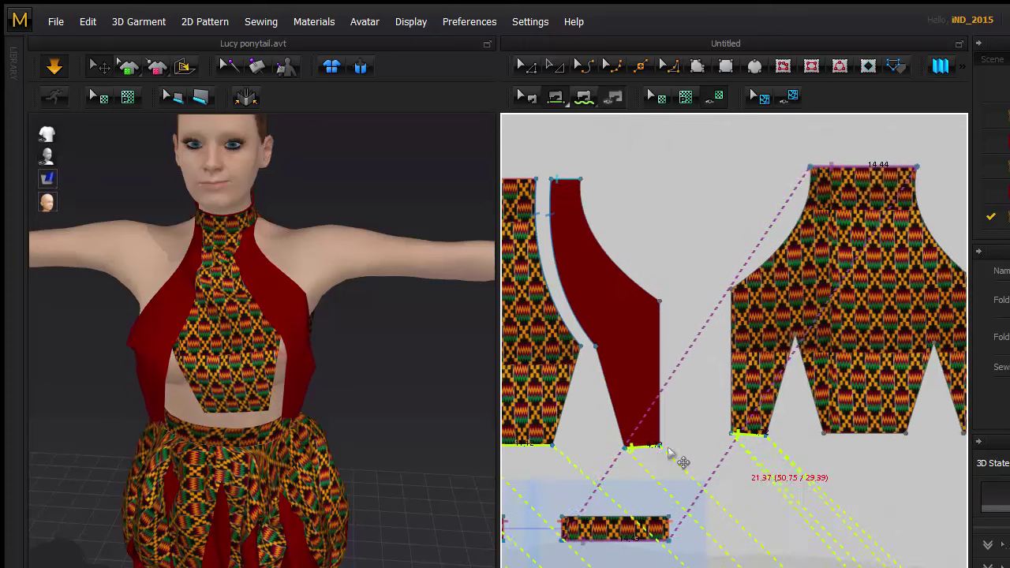
pyautogui.press('space')
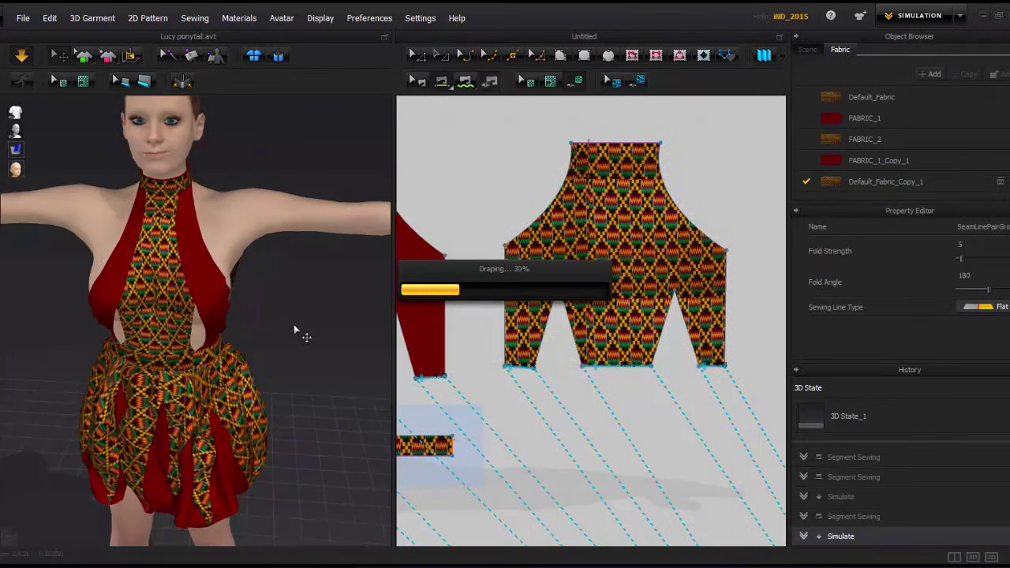
pyautogui.moveTo(67, 296); pyautogui.dragTo(275, 280, button='right')
pyautogui.scroll(2, 591, 315)
pyautogui.scroll(-4, 592, 331)
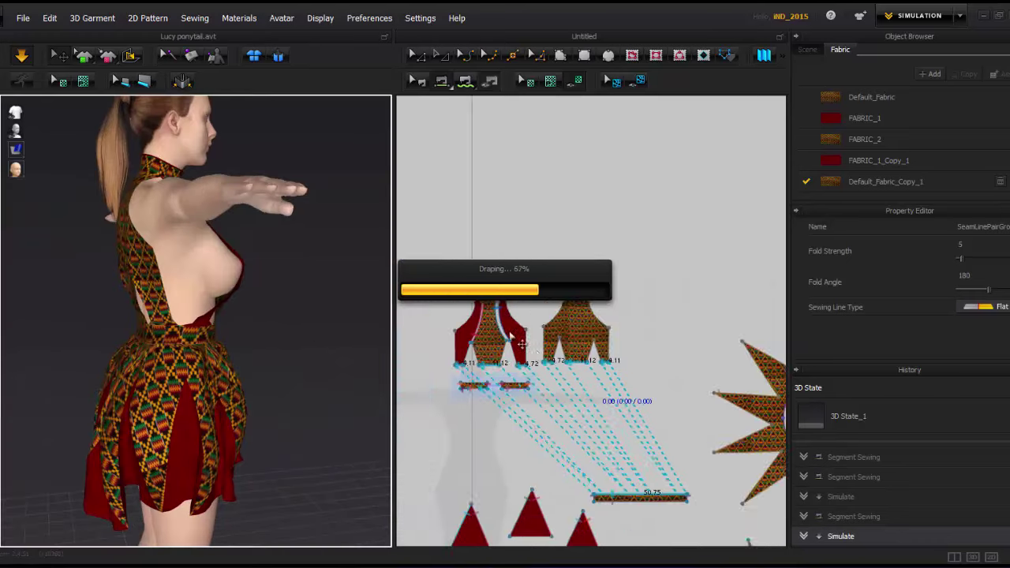
pyautogui.scroll(5, 600, 359)
# Sew the red panel edge to the kente piece, simulate, and view the dress from the back.
pyautogui.click(672, 395)
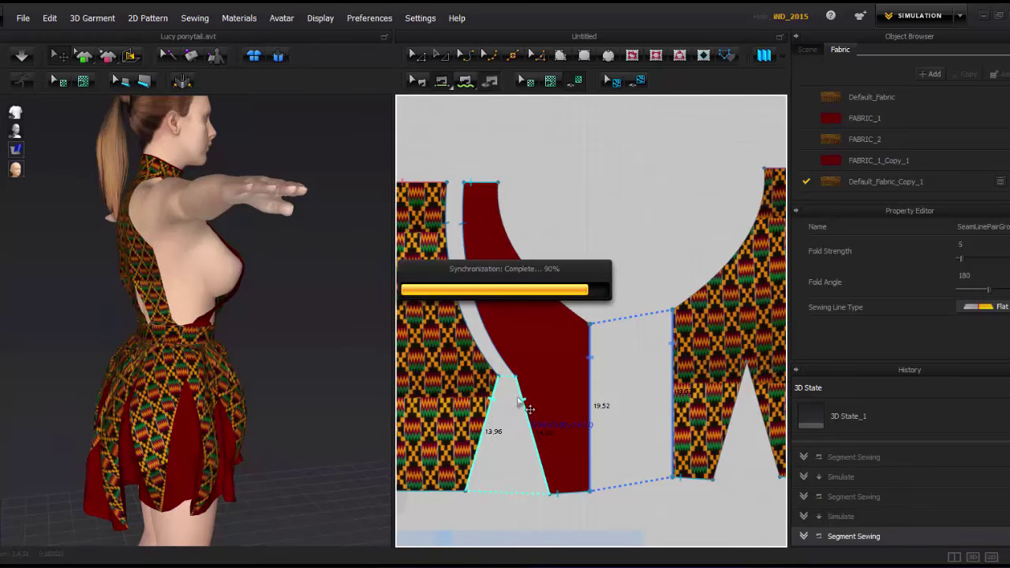
pyautogui.click(487, 385)
pyautogui.scroll(-3, 504, 379)
pyautogui.scroll(4, 429, 402)
pyautogui.scroll(-5, 721, 394)
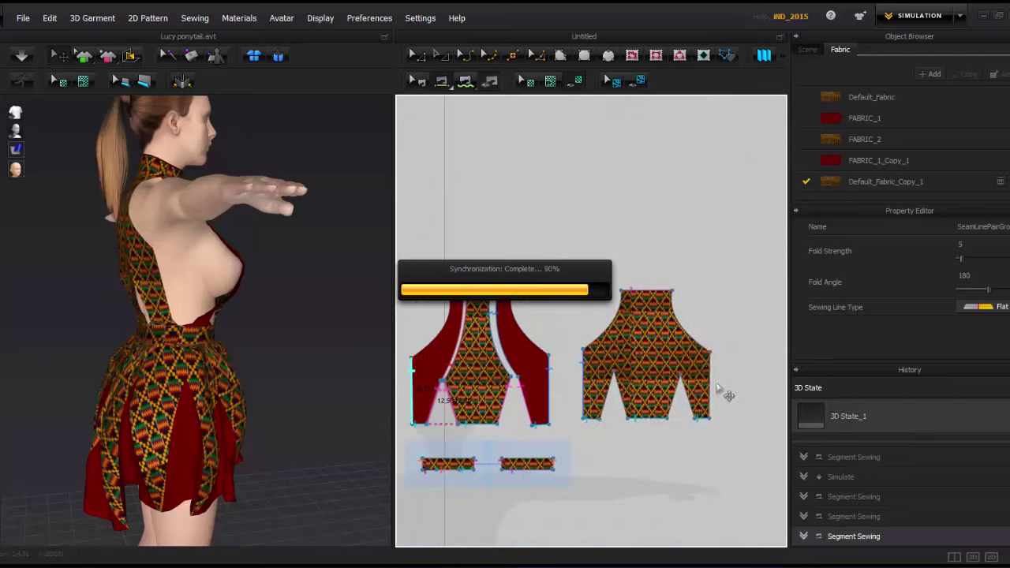
pyautogui.scroll(1, 513, 369)
pyautogui.press('2')
pyautogui.click(614, 394)
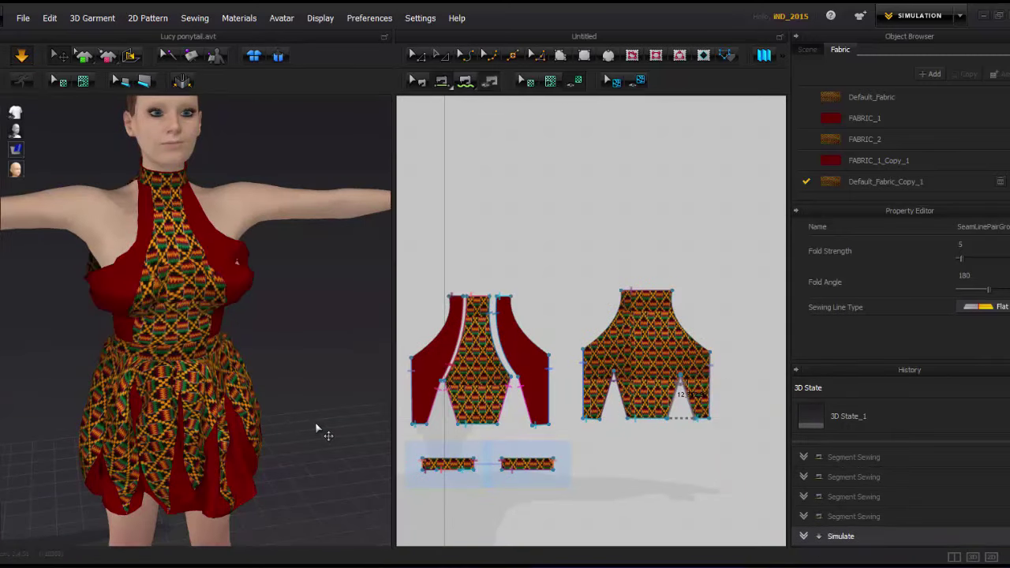
pyautogui.press('8')
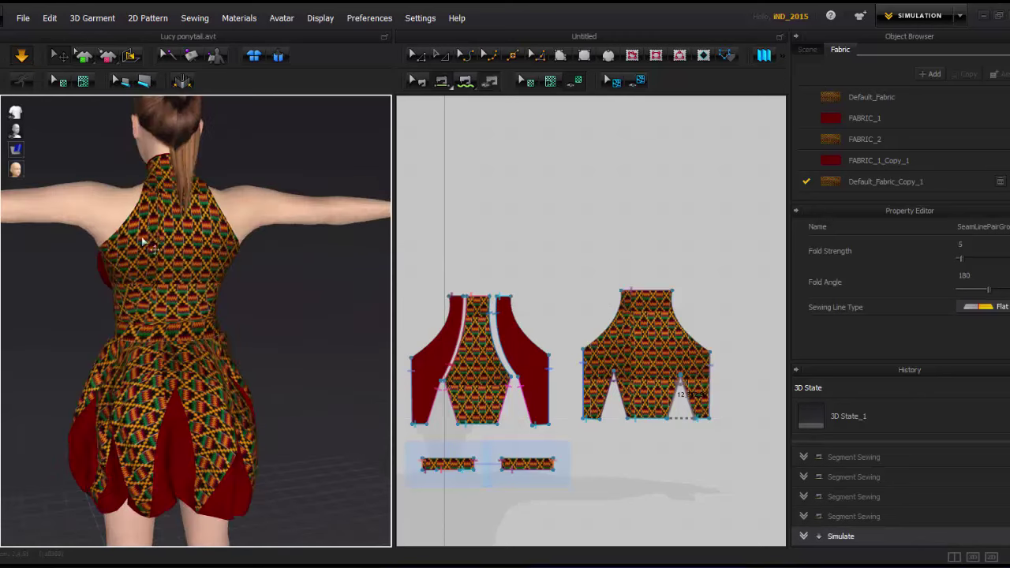
pyautogui.click(84, 251)
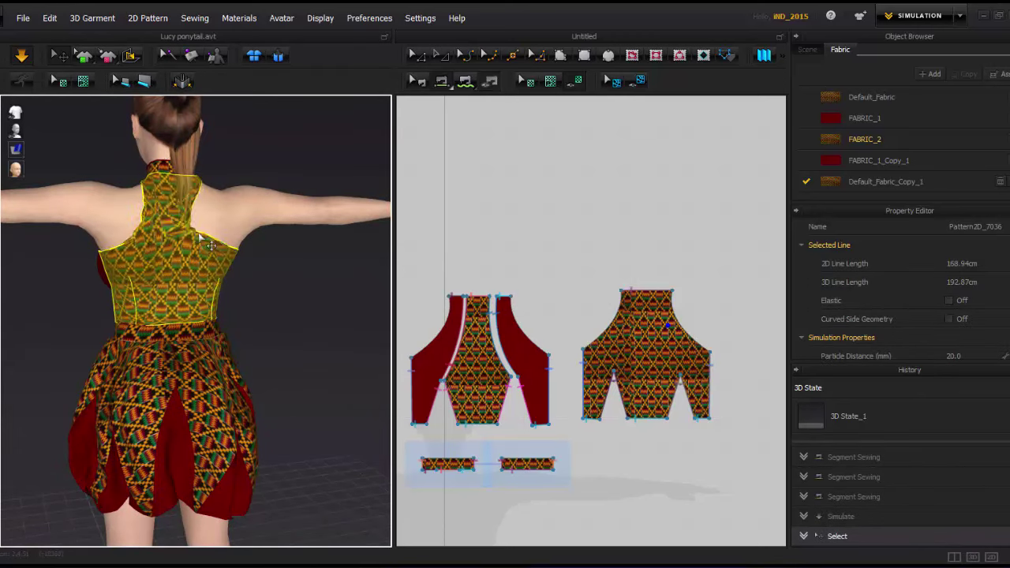
pyautogui.moveTo(248, 284); pyautogui.dragTo(211, 325, button='right')
pyautogui.click(211, 325)
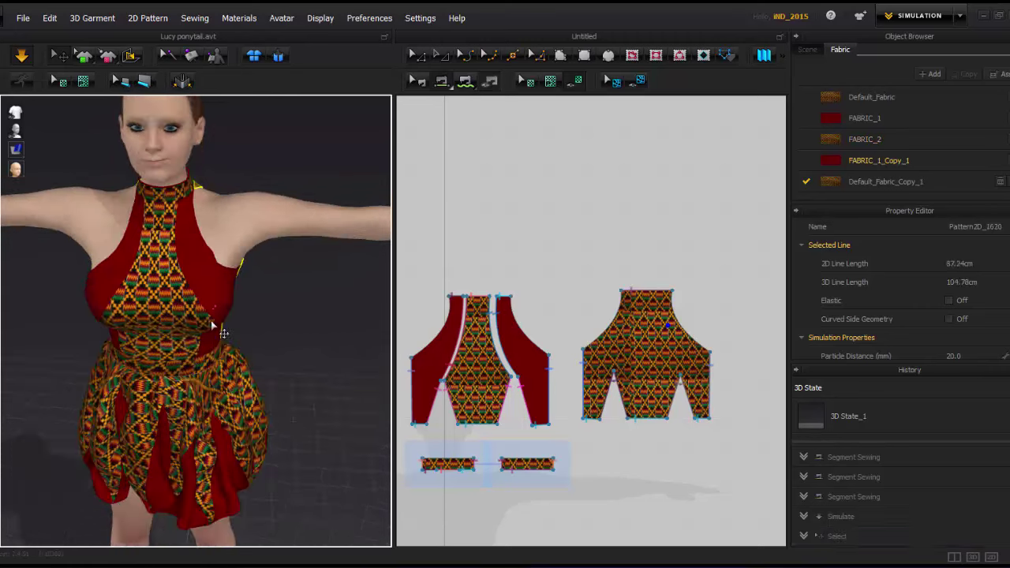
pyautogui.click(211, 324)
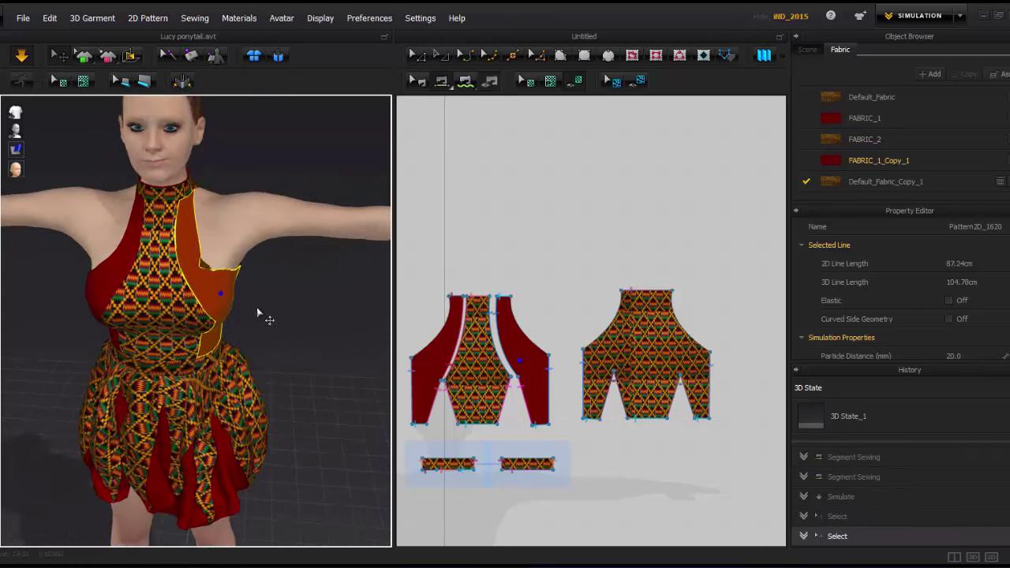
pyautogui.moveTo(257, 313); pyautogui.dragTo(127, 299, button='right')
pyautogui.click(122, 296)
pyautogui.click(123, 296)
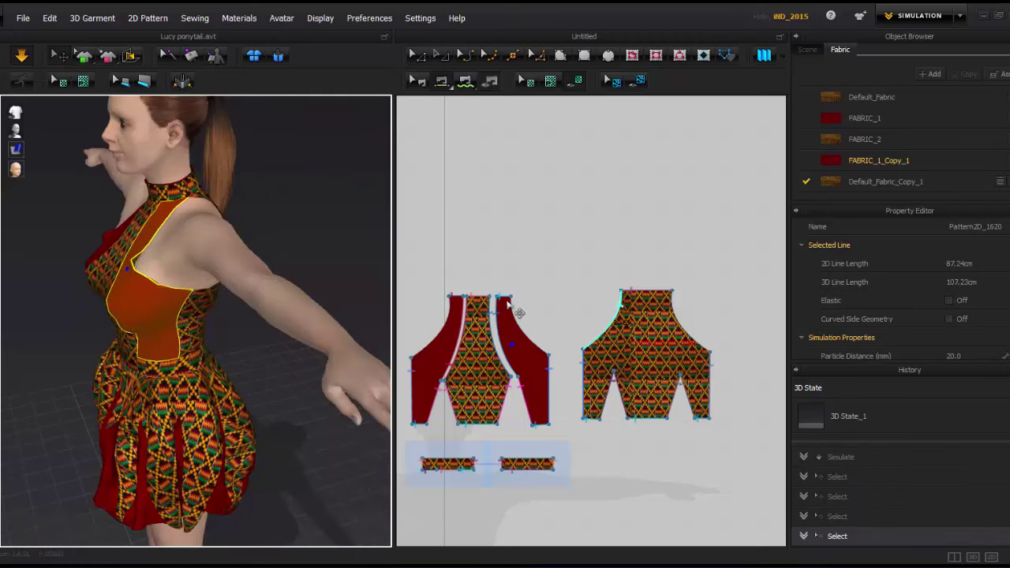
pyautogui.scroll(3, 544, 344)
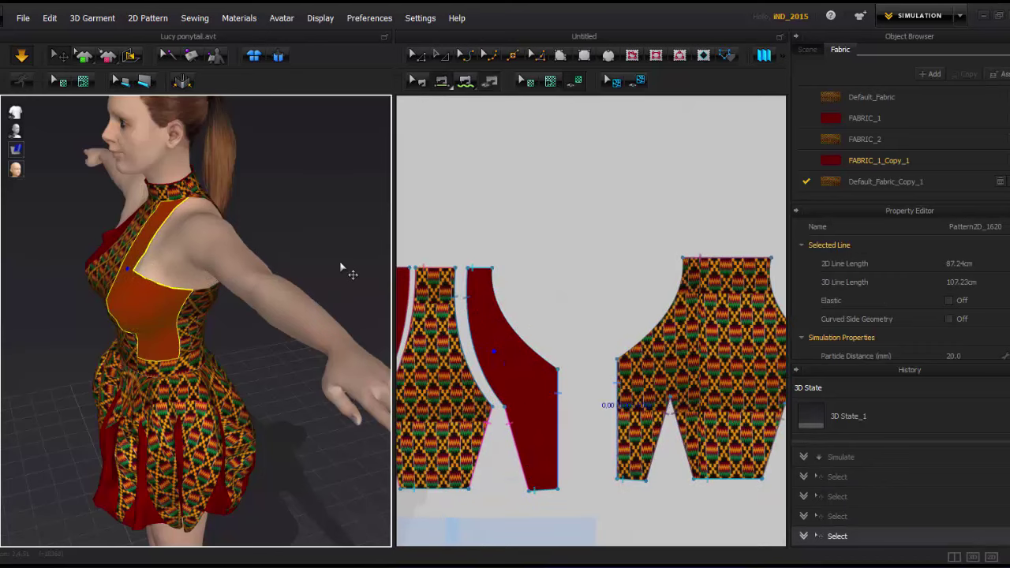
pyautogui.click(266, 124)
pyautogui.moveTo(266, 124)
pyautogui.mouseDown(button='right')
pyautogui.moveTo(248, 433)
pyautogui.moveTo(289, 353)
pyautogui.mouseUp(button='right')
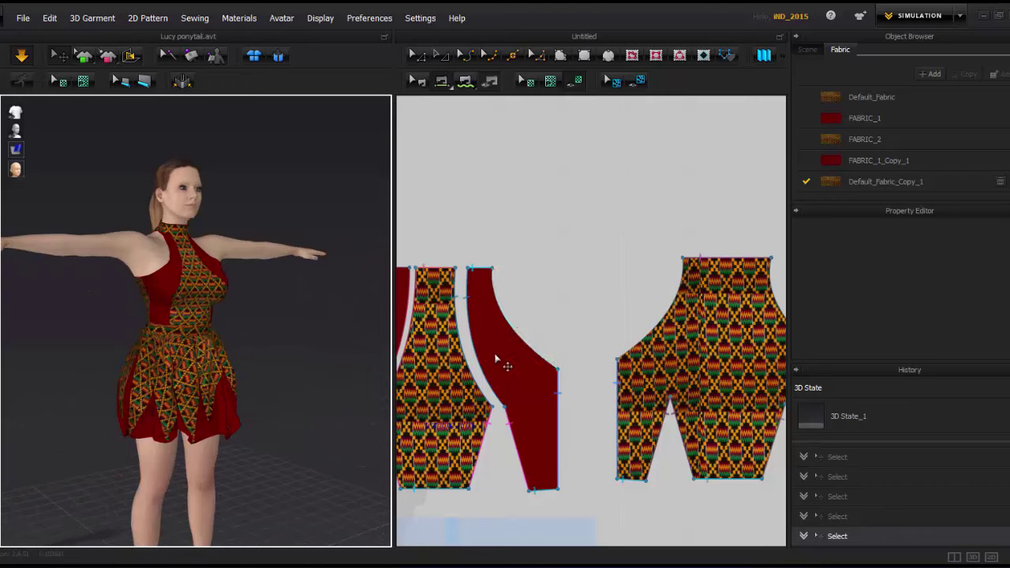
pyautogui.scroll(-5, 561, 373)
pyautogui.moveTo(307, 408); pyautogui.dragTo(222, 308, button='right')
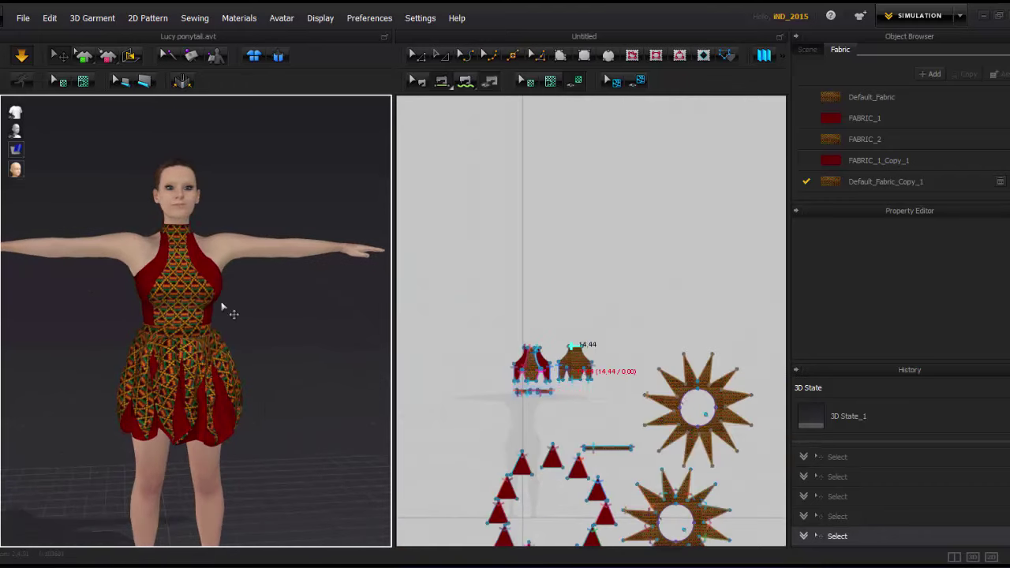
# Lower FABRIC_1_Copy_1's opacity and check FABRIC_1 remains at 100 from back and front views.
pyautogui.click(844, 163)
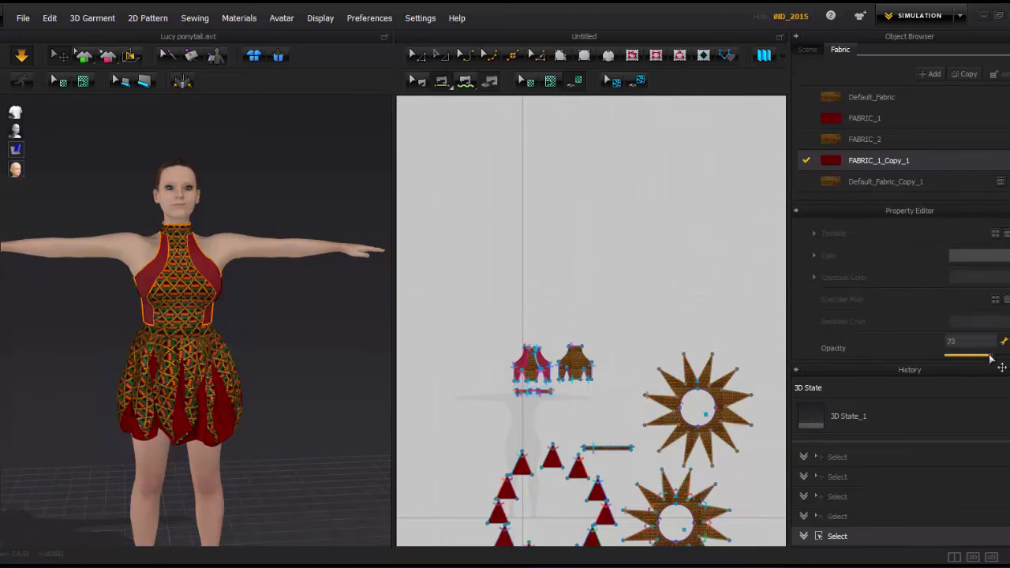
pyautogui.moveTo(361, 415); pyautogui.dragTo(308, 356, button='right')
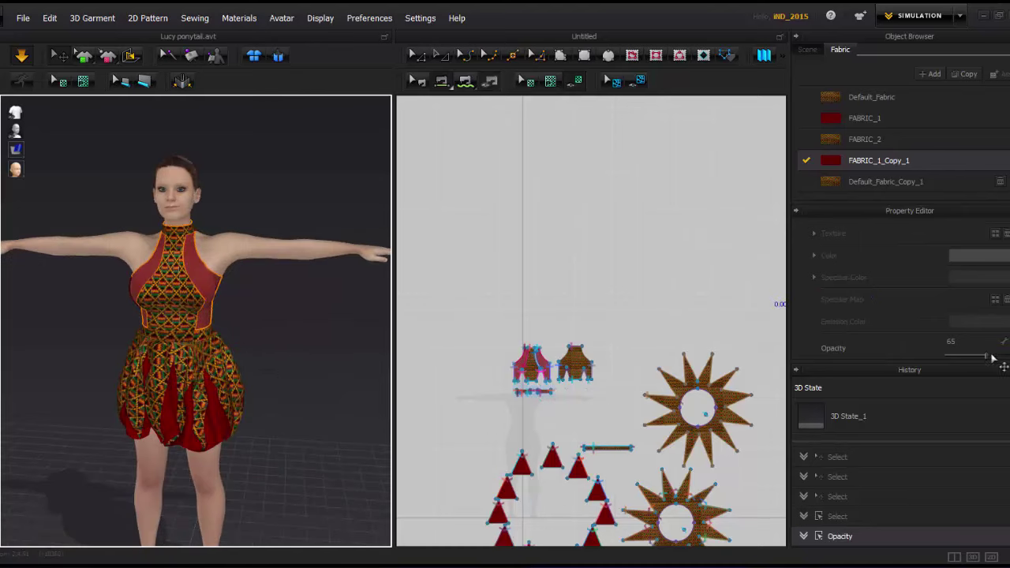
pyautogui.click(851, 121)
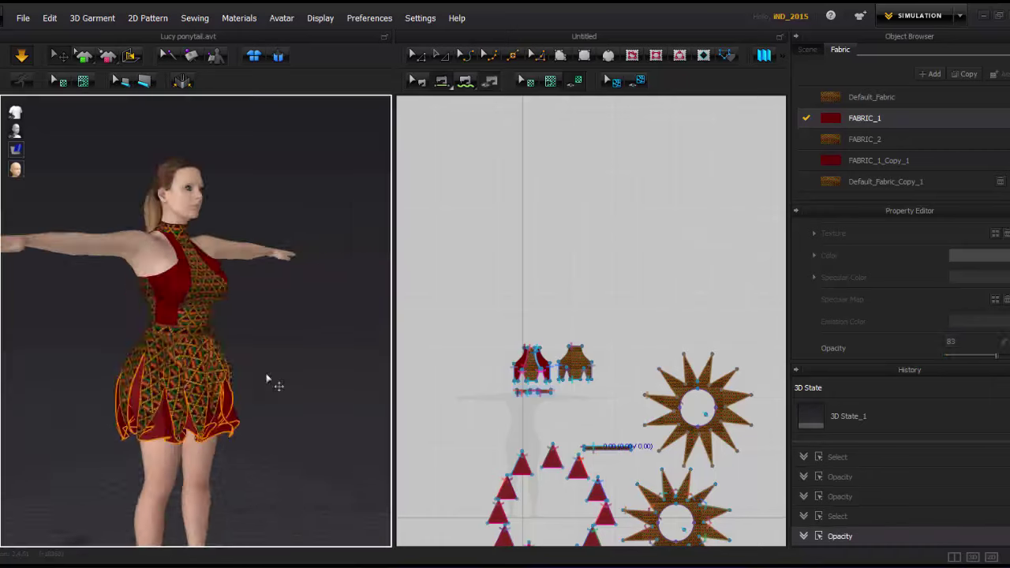
pyautogui.moveTo(266, 378); pyautogui.dragTo(313, 408, button='right')
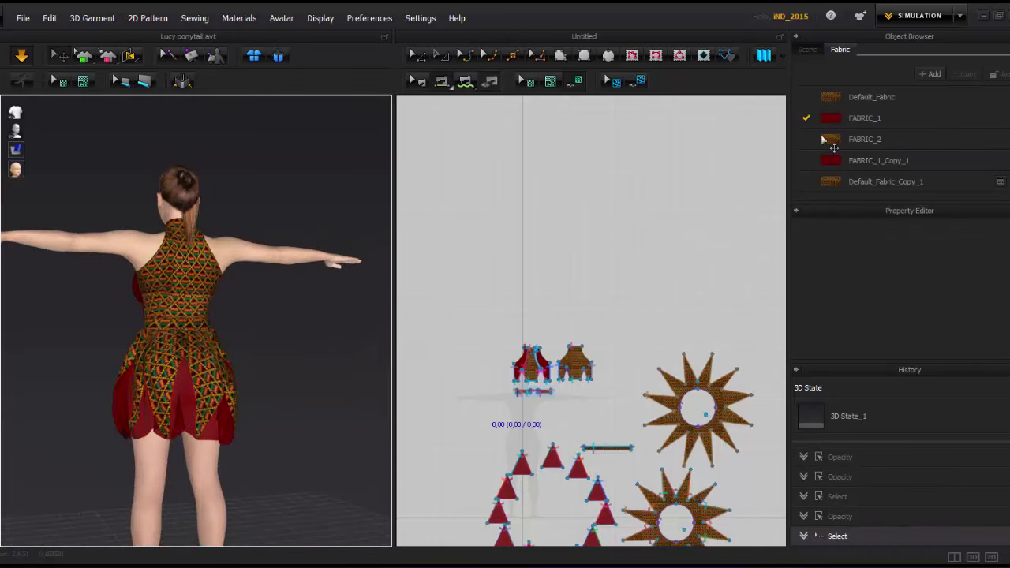
pyautogui.click(852, 118)
pyautogui.moveTo(119, 323); pyautogui.dragTo(210, 314, button='right')
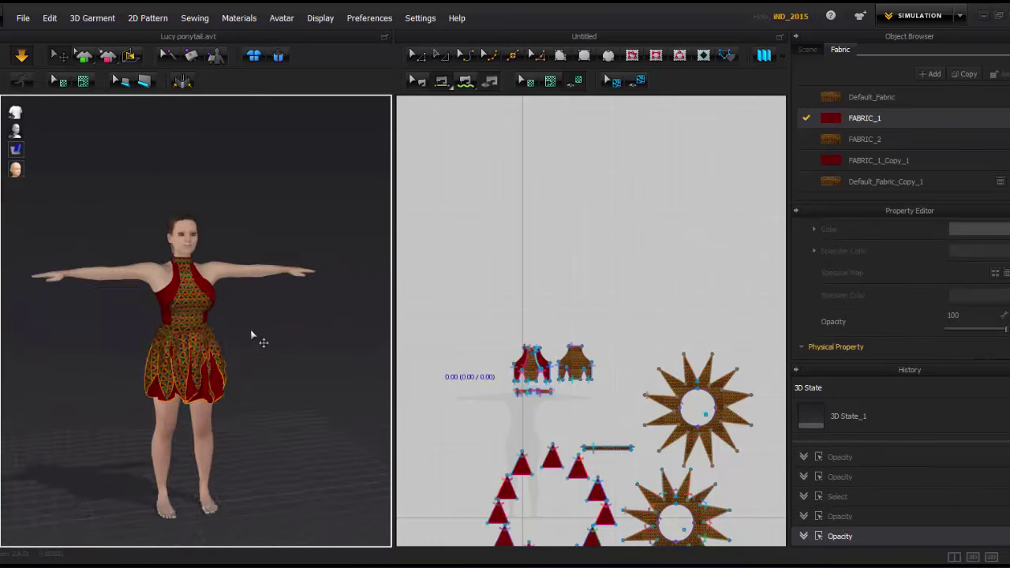
pyautogui.click(851, 101)
pyautogui.click(225, 275)
pyautogui.rightClick(293, 261)
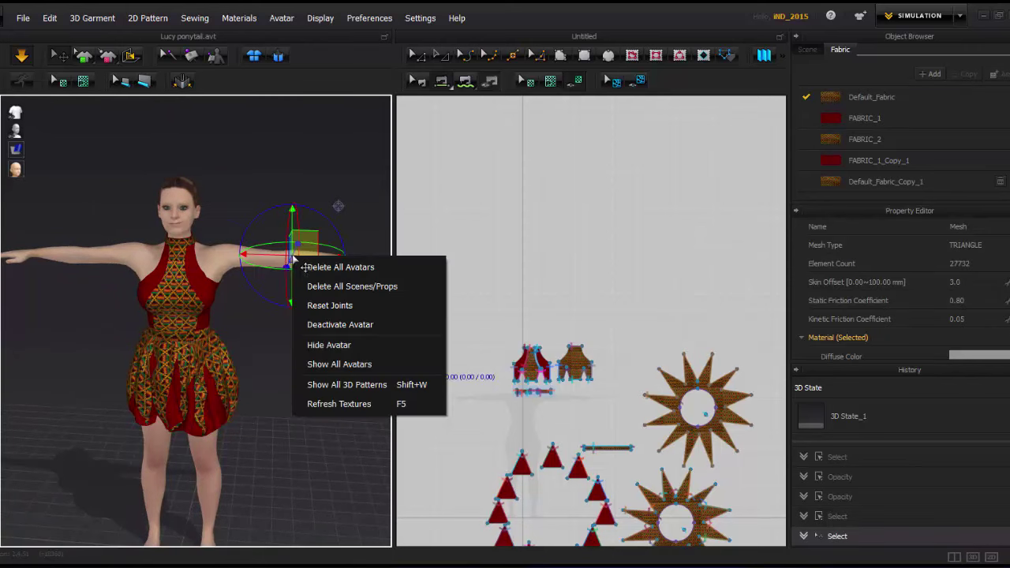
pyautogui.click(263, 325)
pyautogui.moveTo(262, 326)
pyautogui.mouseDown(button='right')
pyautogui.moveTo(266, 376)
pyautogui.moveTo(237, 331)
pyautogui.moveTo(270, 315)
pyautogui.mouseUp(button='right')
pyautogui.rightClick(215, 255)
pyautogui.click(260, 345)
pyautogui.click(228, 395)
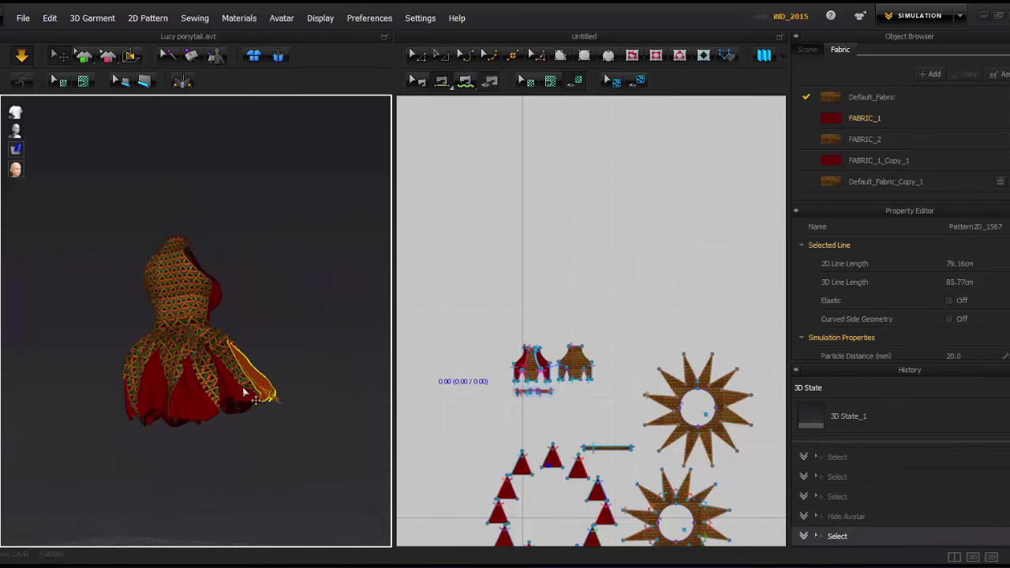
pyautogui.moveTo(254, 398)
pyautogui.mouseDown(button='right')
pyautogui.moveTo(155, 421)
pyautogui.moveTo(171, 412)
pyautogui.moveTo(354, 478)
pyautogui.moveTo(212, 379)
pyautogui.moveTo(26, 186)
pyautogui.mouseUp(button='right')
pyautogui.moveTo(207, 293); pyautogui.dragTo(189, 370, button='right')
pyautogui.rightClick(189, 370)
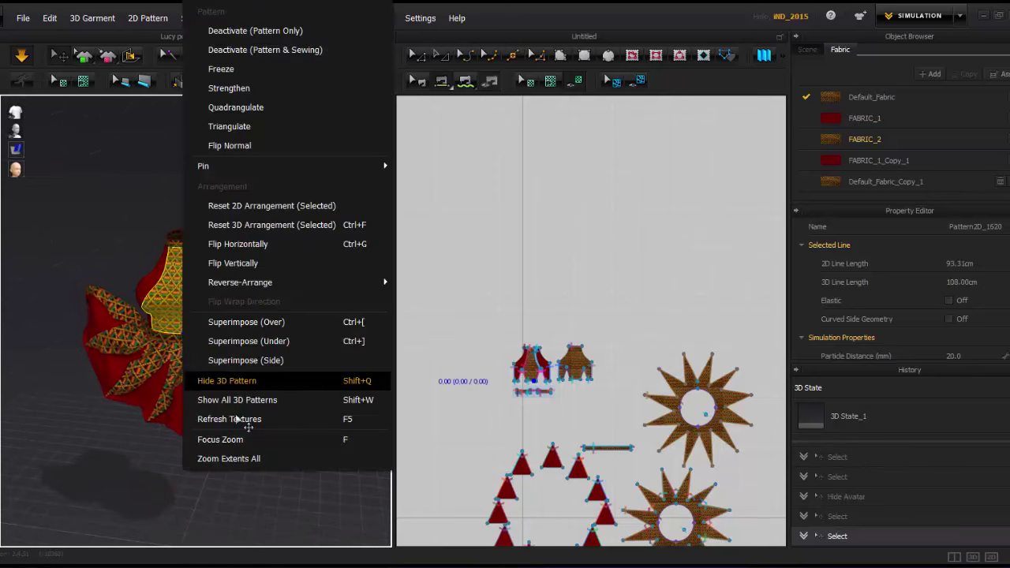
pyautogui.click(124, 222)
pyautogui.rightClick(223, 289)
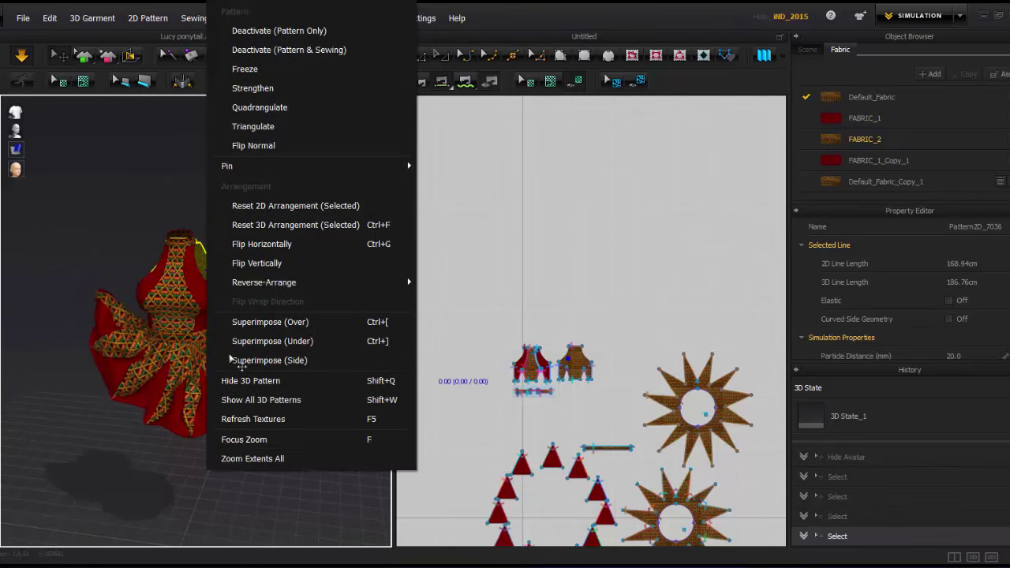
pyautogui.click(207, 399)
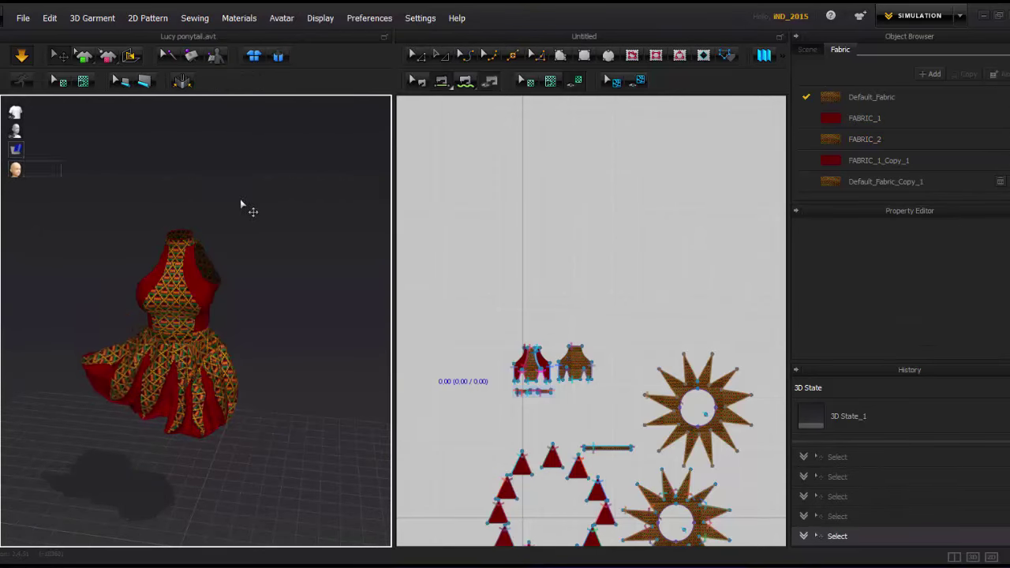
pyautogui.click(321, 17)
pyautogui.click(521, 128)
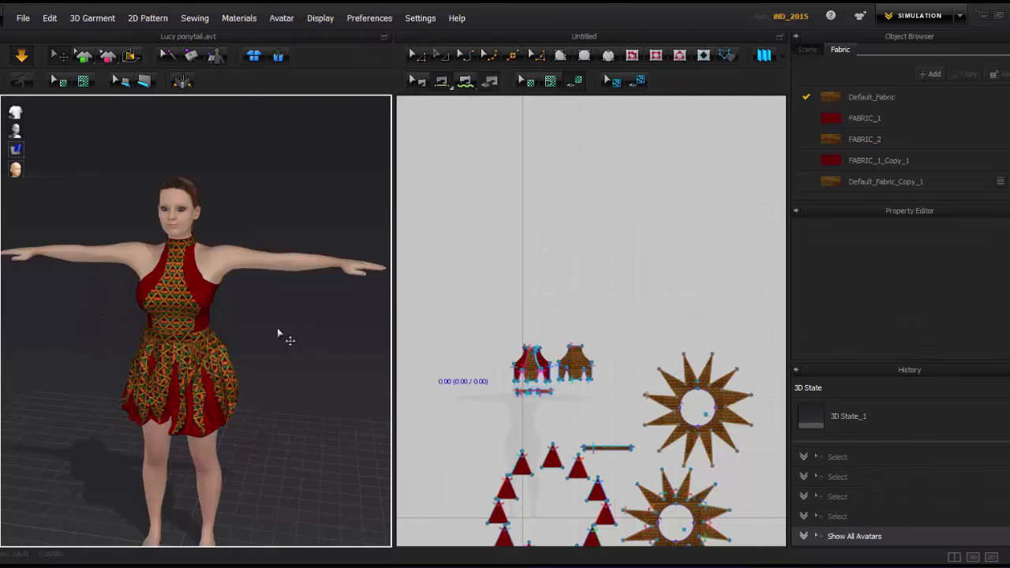
pyautogui.moveTo(282, 334)
pyautogui.mouseDown(button='right')
pyautogui.moveTo(213, 387)
pyautogui.moveTo(339, 338)
pyautogui.mouseUp(button='right')
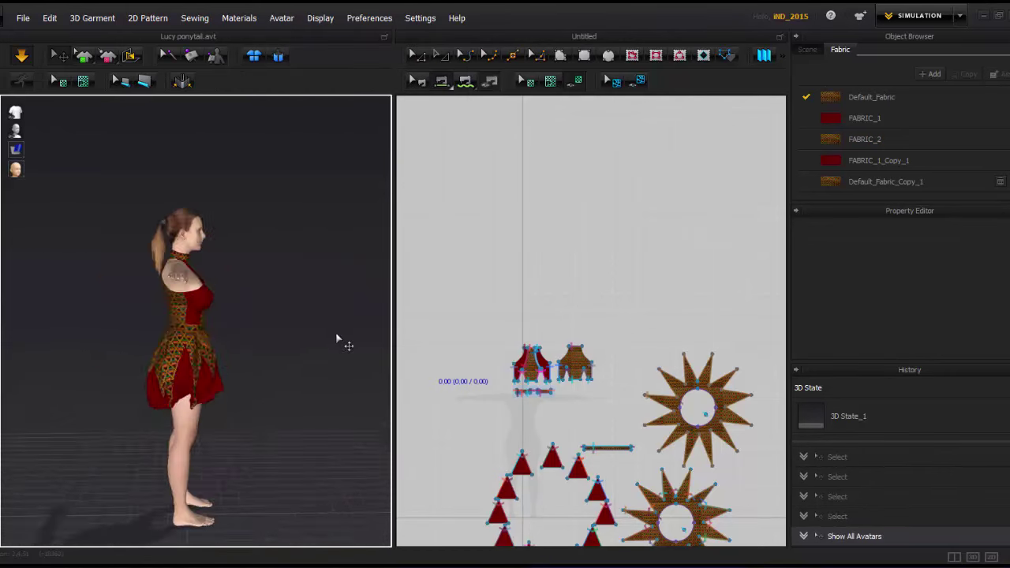
pyautogui.moveTo(560, 331); pyautogui.dragTo(461, 150, button='right')
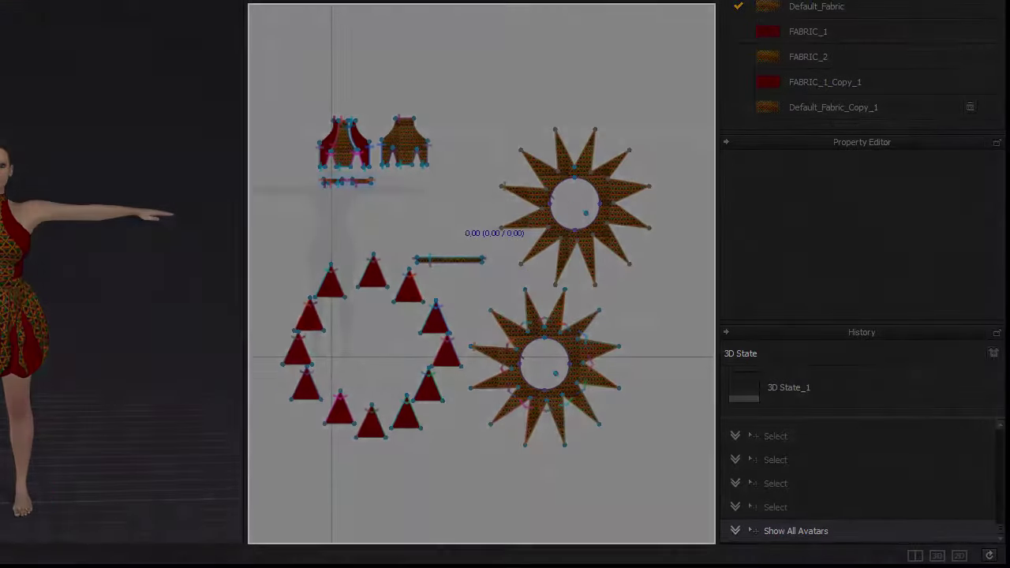